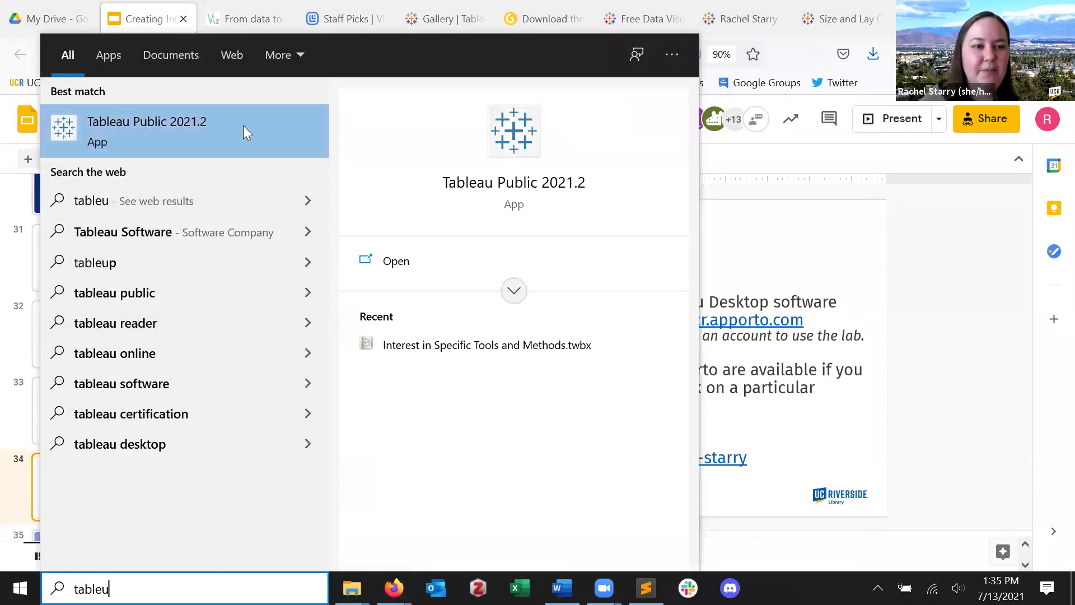
- Launch Tableau Public 2021.2
left_click(243, 124)
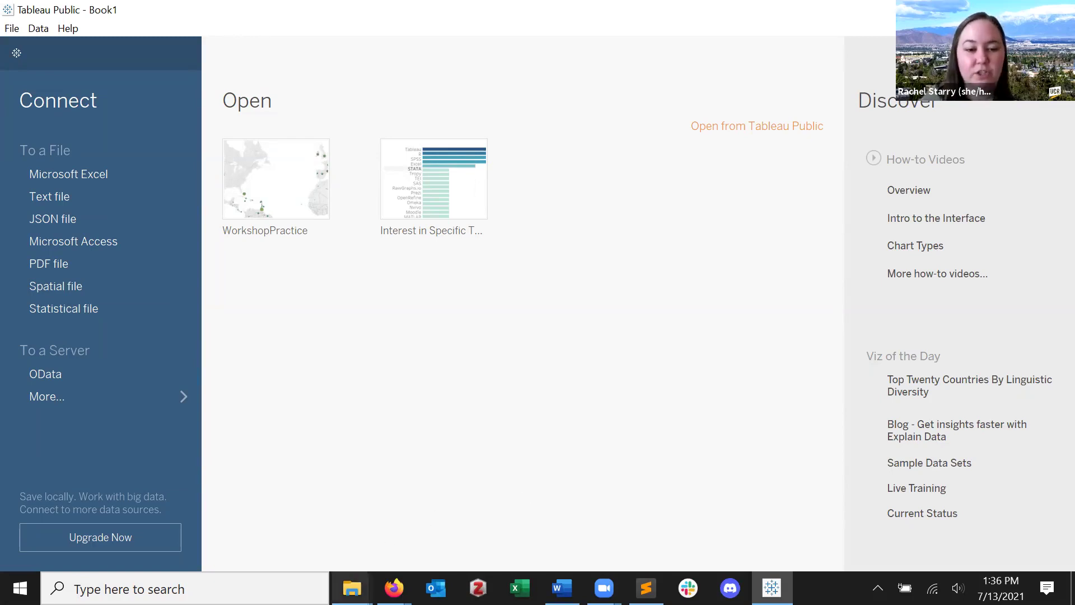
- Open en_atm_co2e_pc.xlsx from the Infographics with Tableau folder in Excel, examine its year columns through to the last one, and return to the folder
mouse_move(352, 588)
left_click(312, 532)
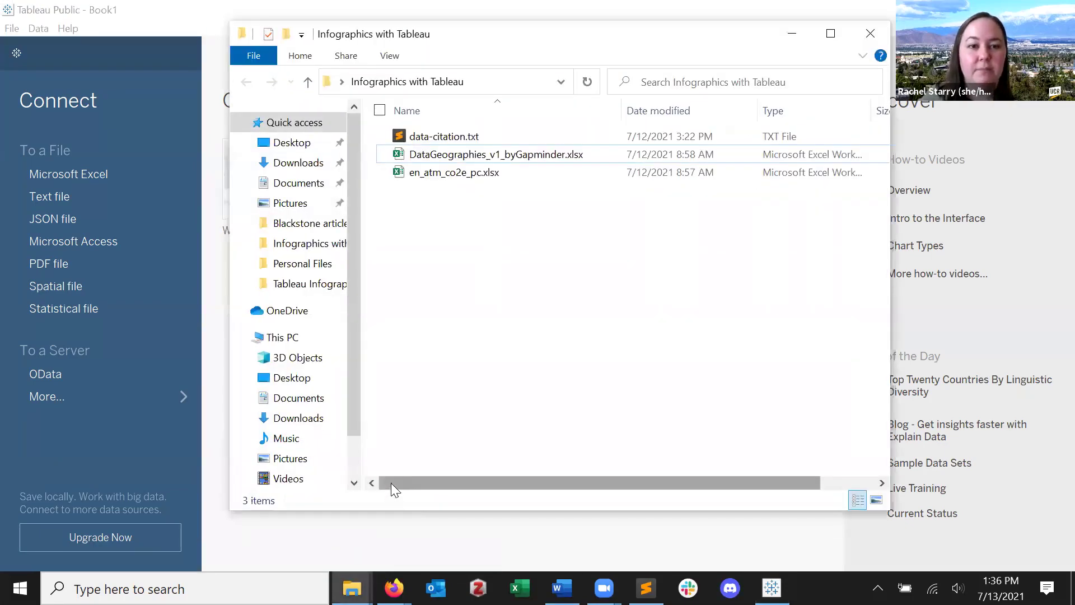
double_click(552, 176)
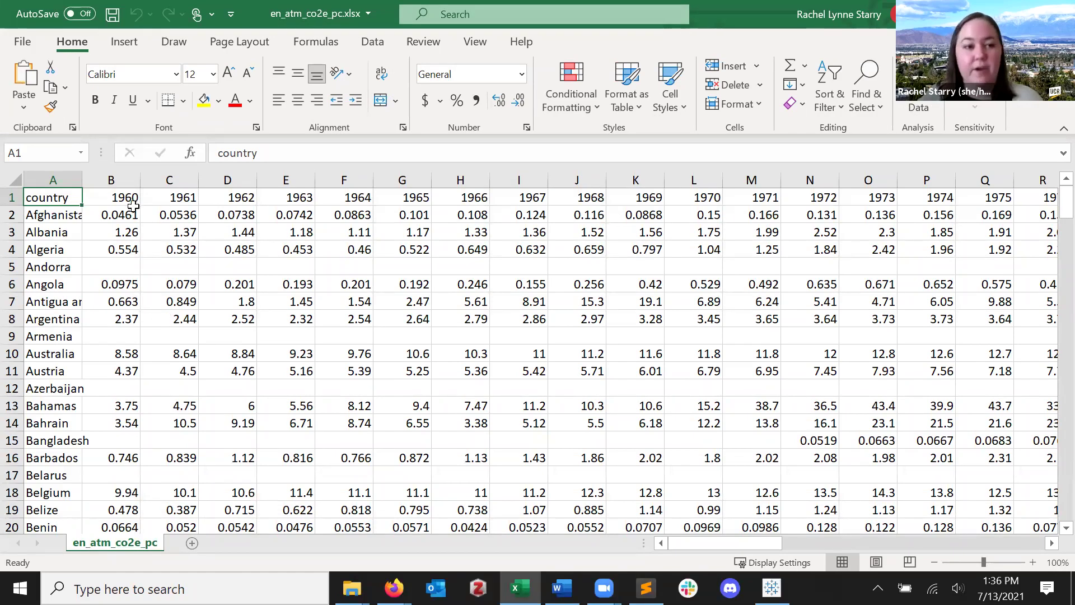
left_click_drag(675, 545, 695, 547)
left_click_drag(1015, 547, 1033, 544)
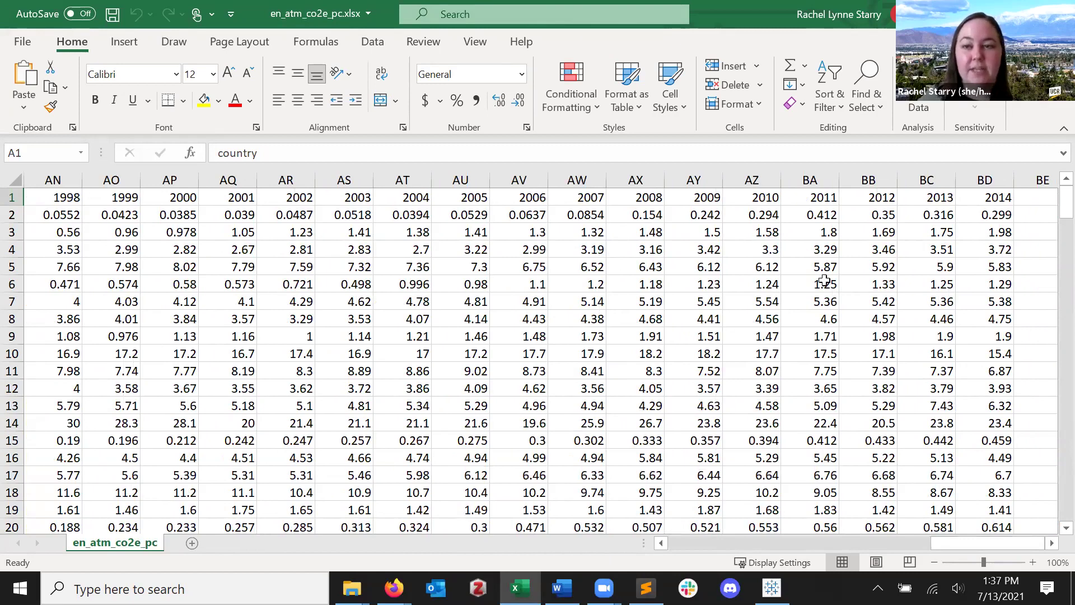
key("alt+Tab")
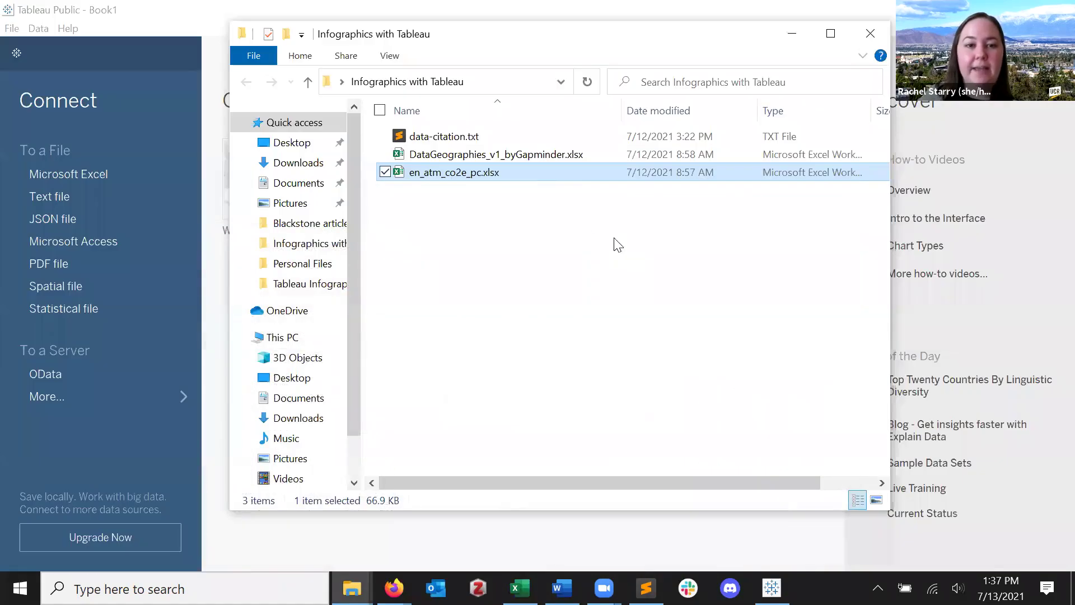
- Open DataGeographies_v1_byGapminder.xlsx in Excel, examine its country list, and return to the Tableau Public start page
left_click(547, 155)
double_click(548, 160)
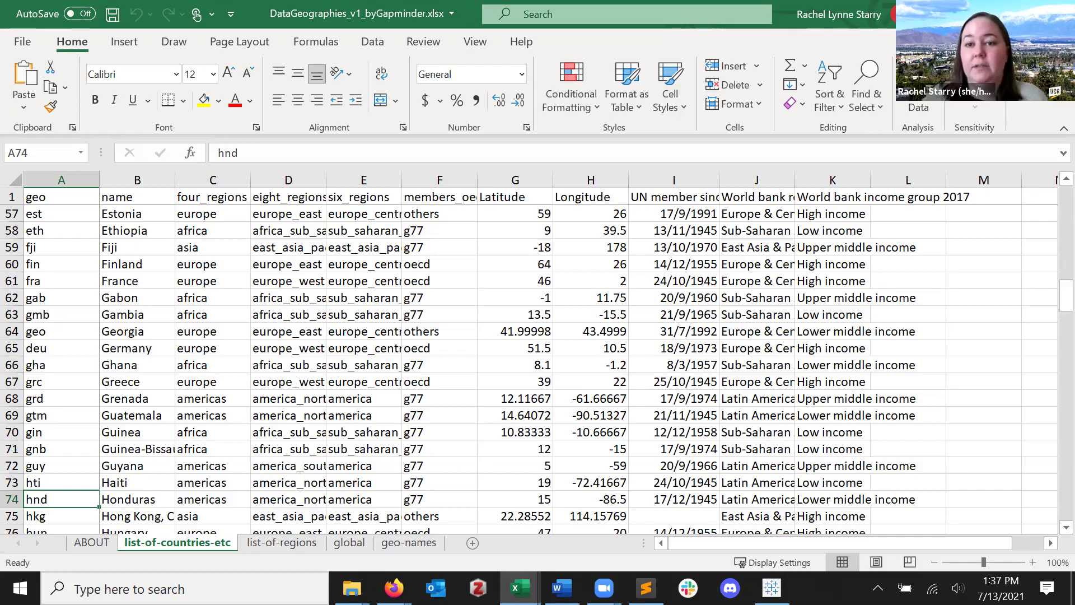
left_click(994, 13)
left_click(994, 13)
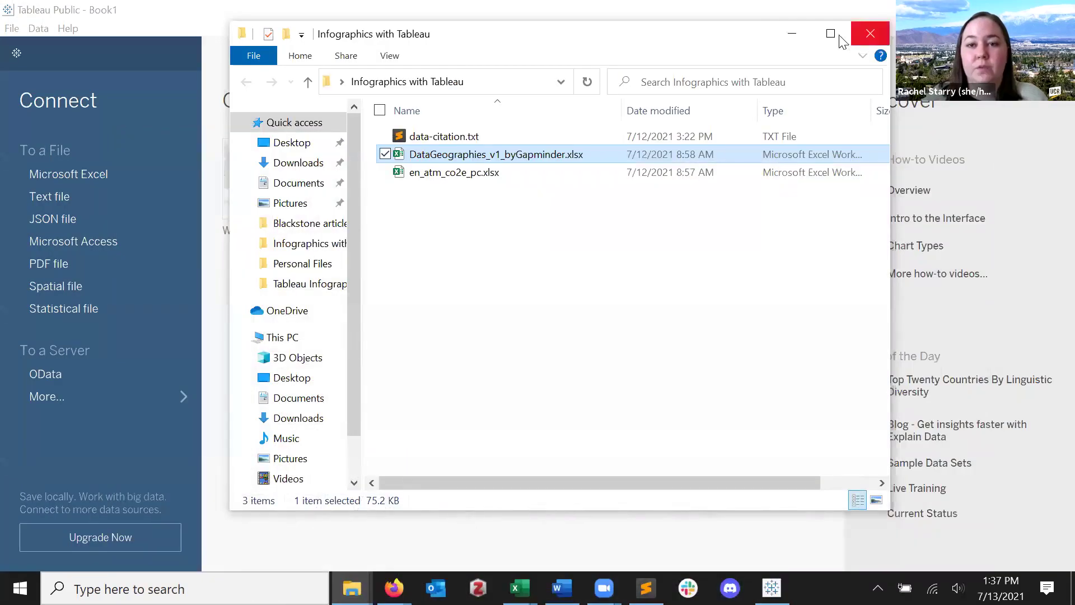
left_click(795, 34)
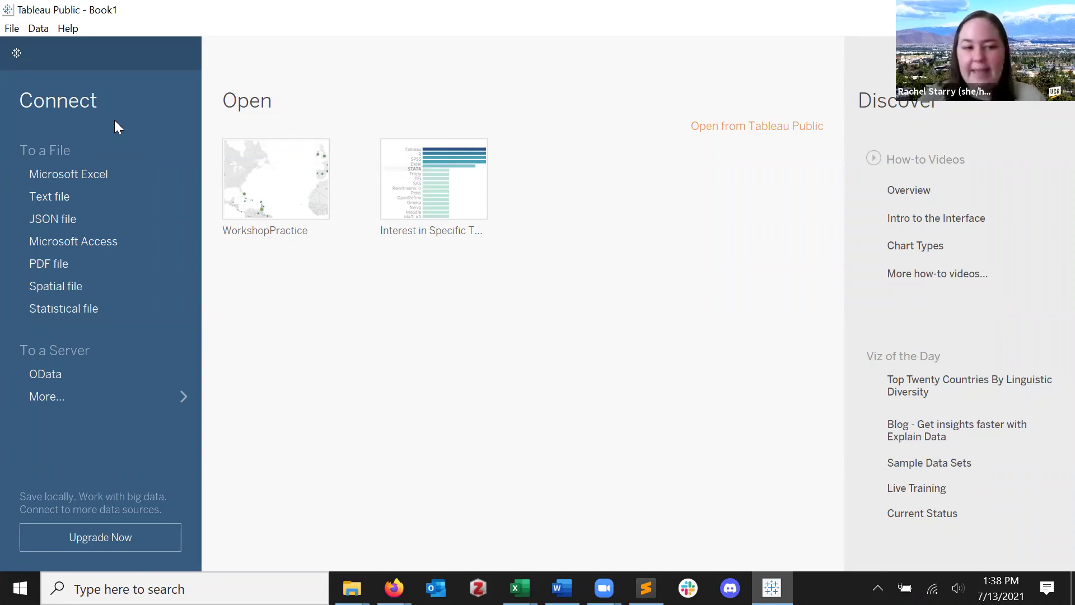
- Connect to the Excel workbook en_atm_co2e_pc.xlsx in the Infographics with Tableau folder on the Desktop
left_click(143, 174)
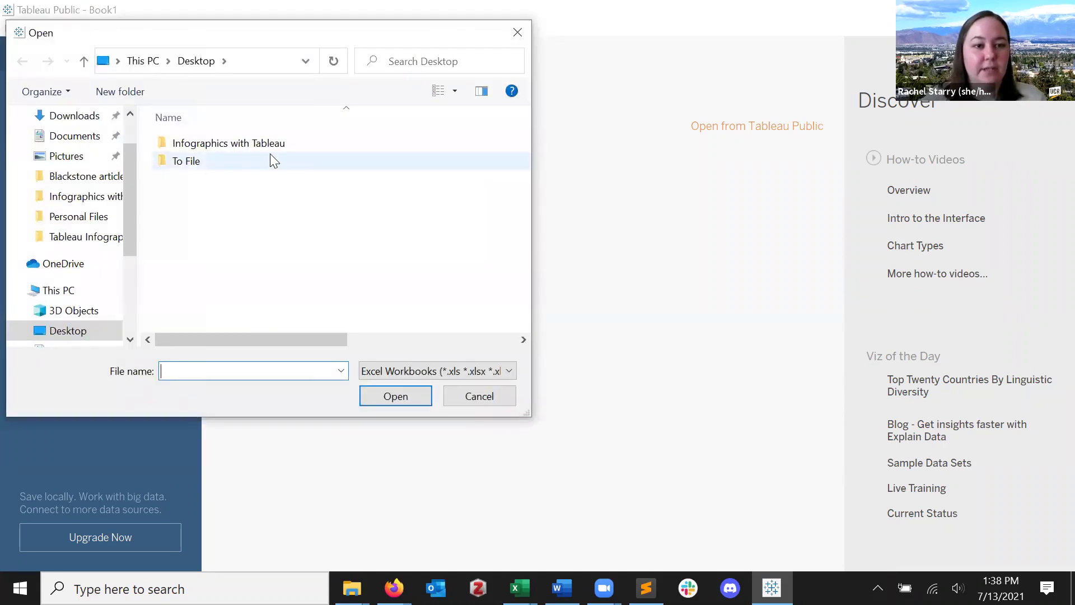
double_click(274, 144)
left_click(282, 160)
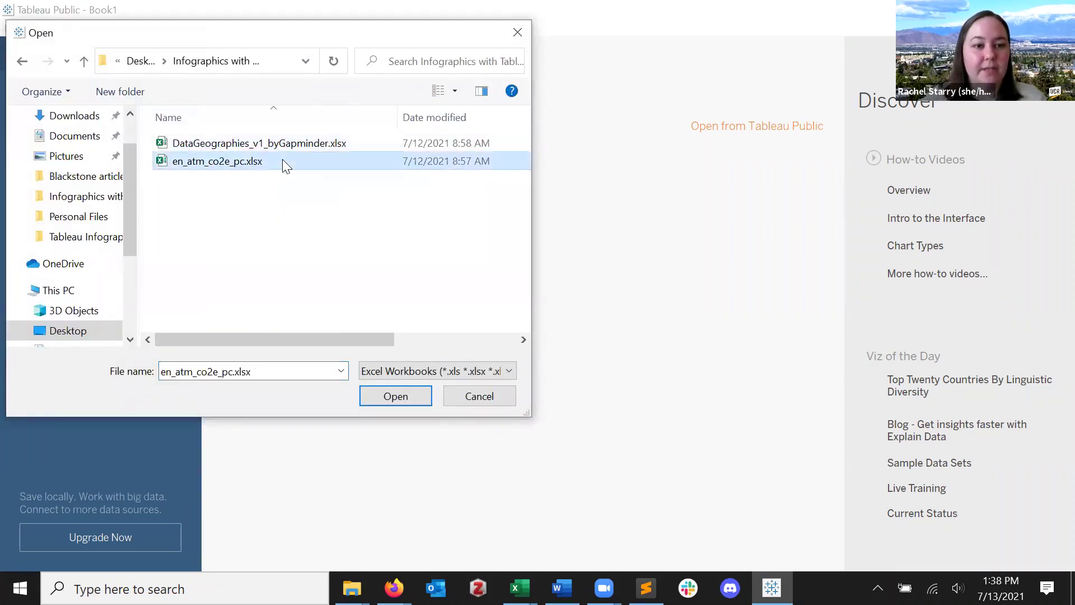
left_click(423, 395)
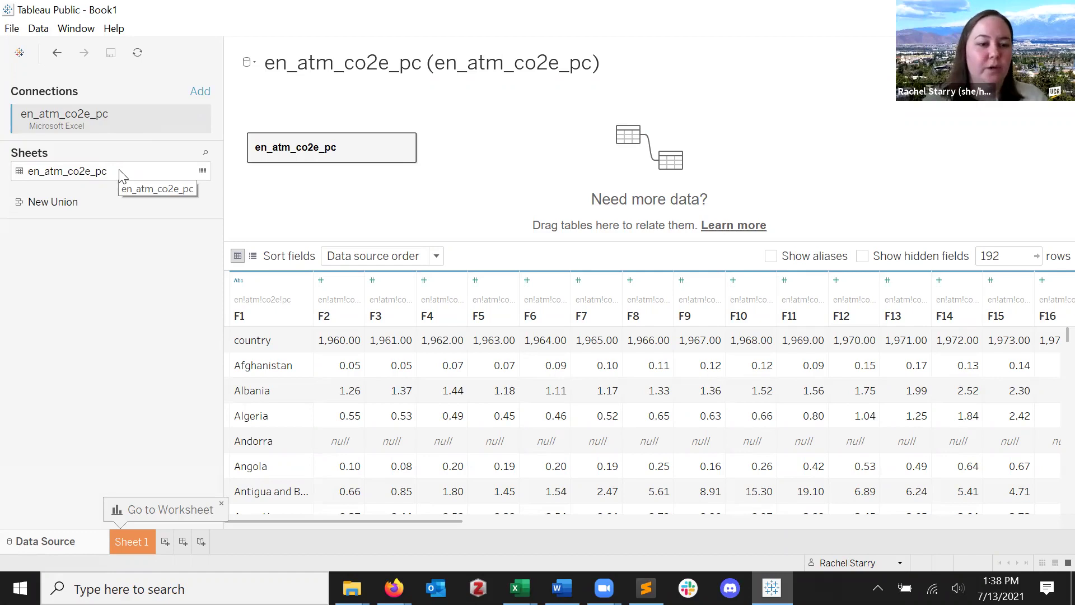
- Dismiss the worksheet tip and set the en_atm_co2e_pc table to take its field names from the first row
left_click(221, 503)
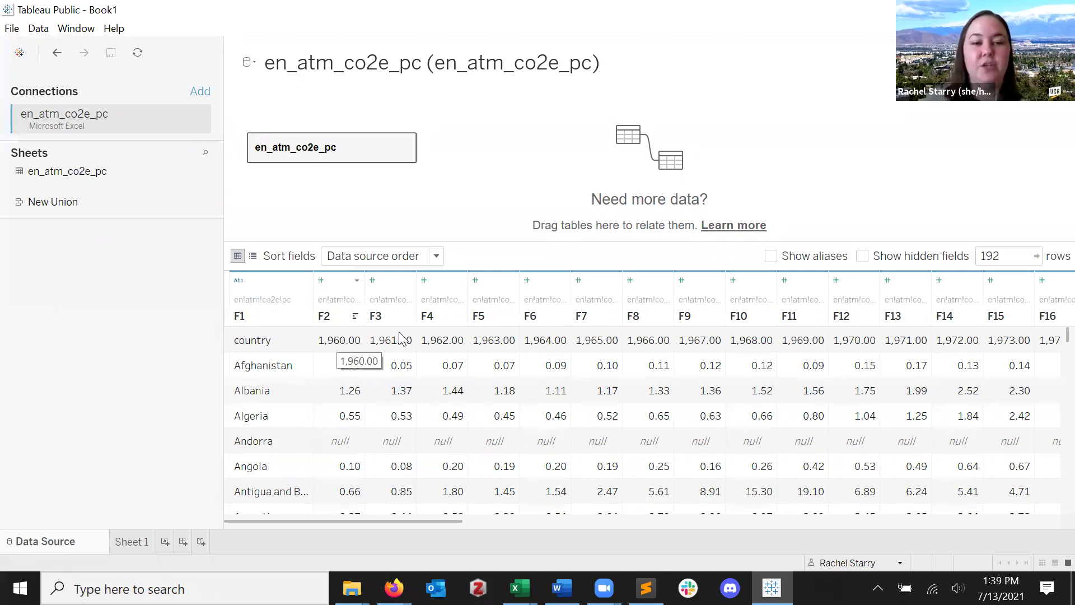
left_click(404, 148)
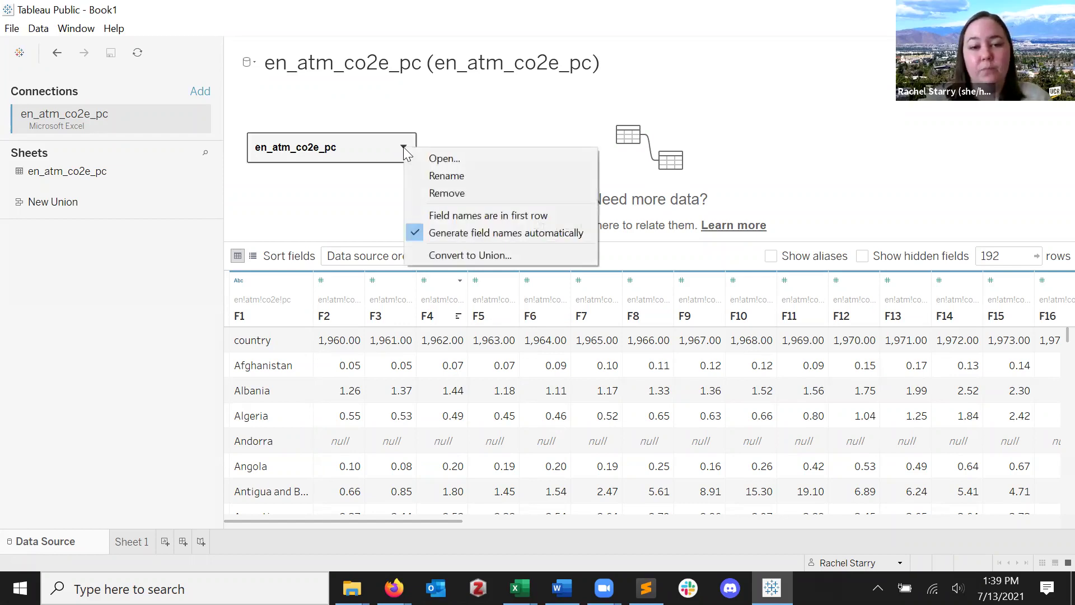
left_click(552, 216)
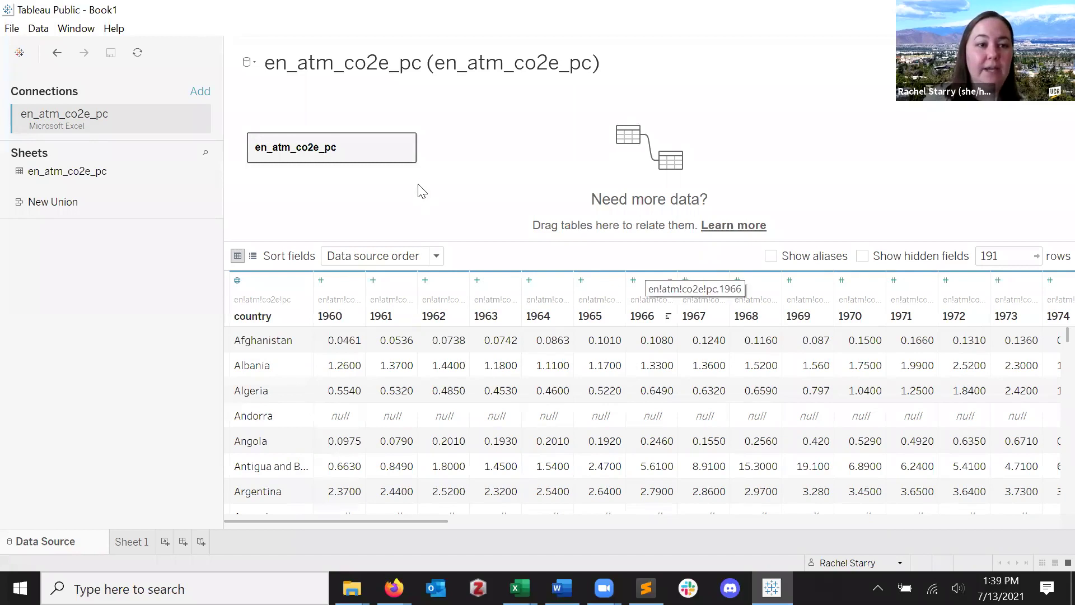
- Add a second Microsoft Excel connection to DataGeographies_v1_byGapminder.xlsx
left_click(199, 92)
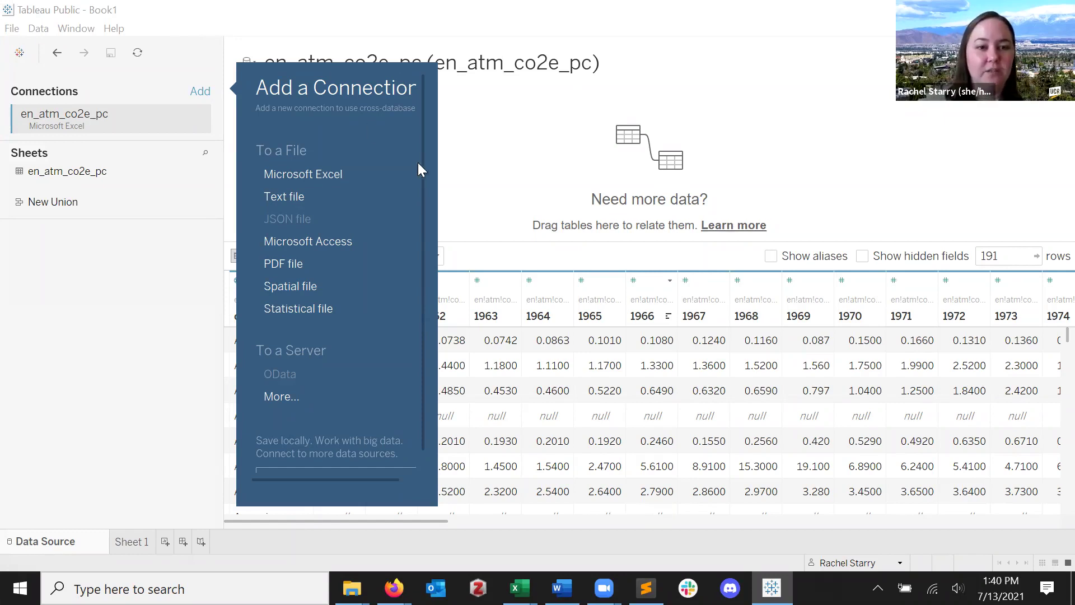
left_click(351, 175)
left_click(345, 144)
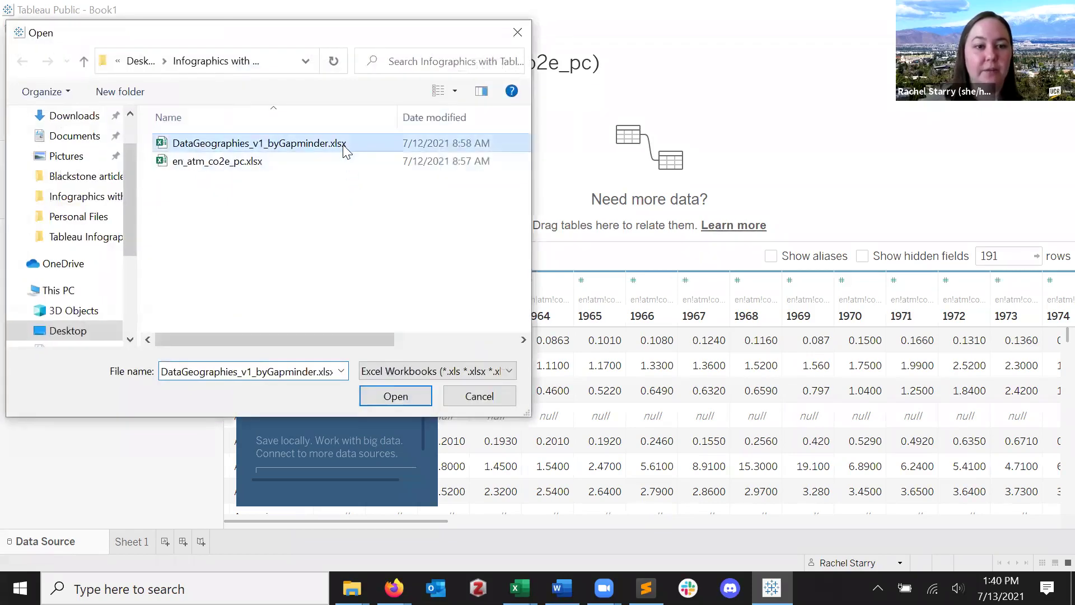
left_click(410, 397)
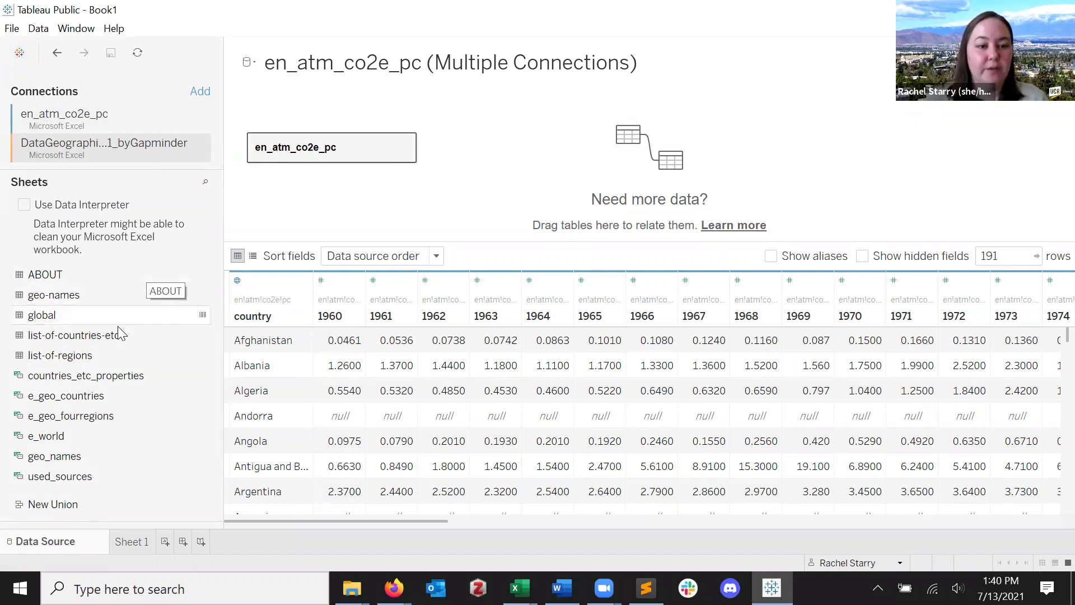
- Relate the list-of-countries-etc sheet to en_atm_co2e_pc by matching country with Name
left_click(83, 335)
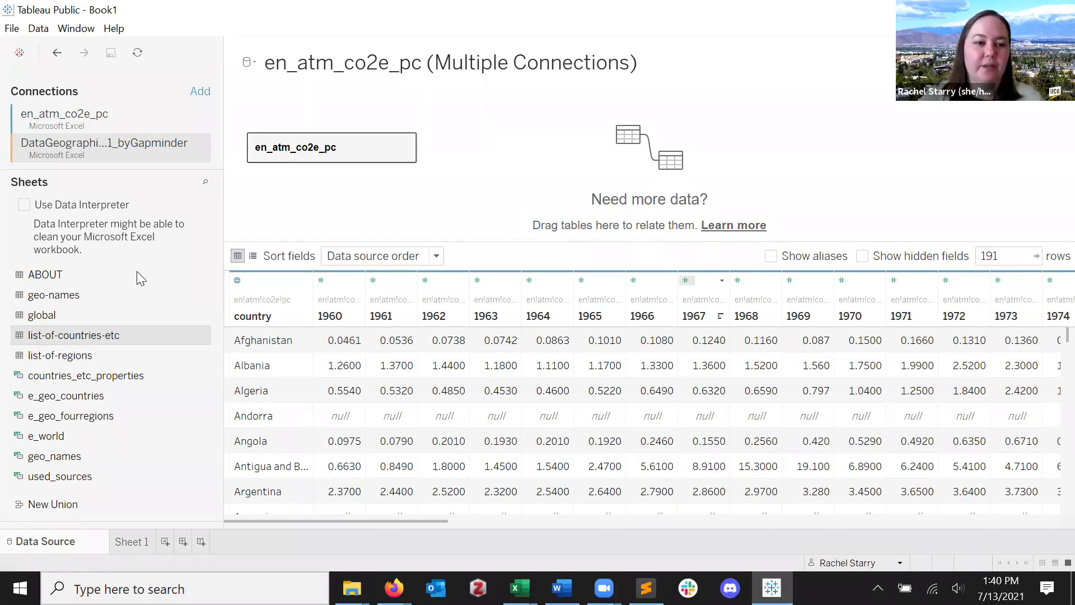
left_click_drag(101, 338, 548, 146)
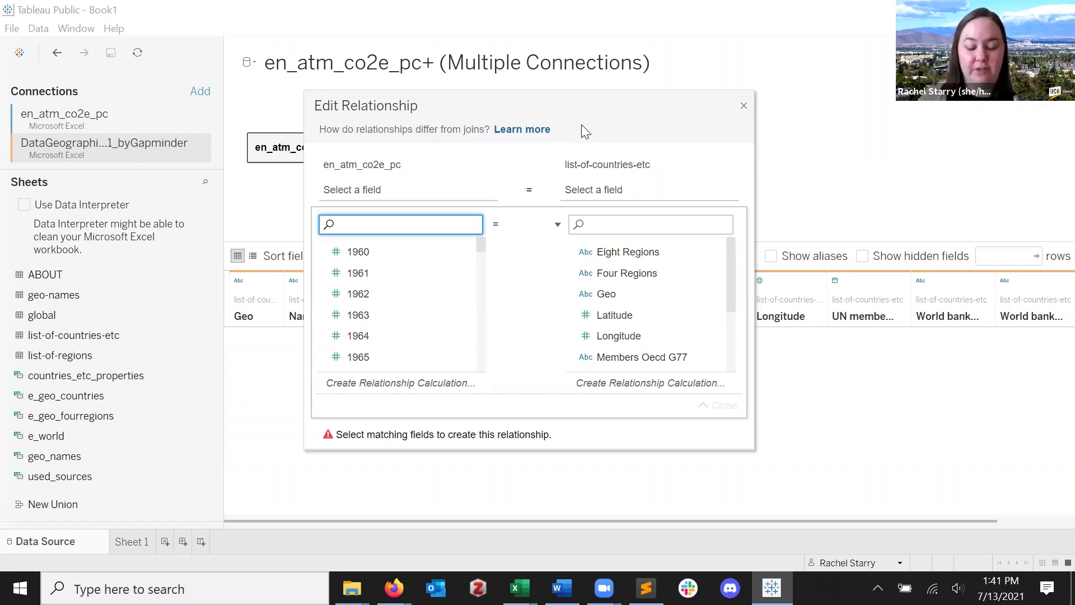
type("coun")
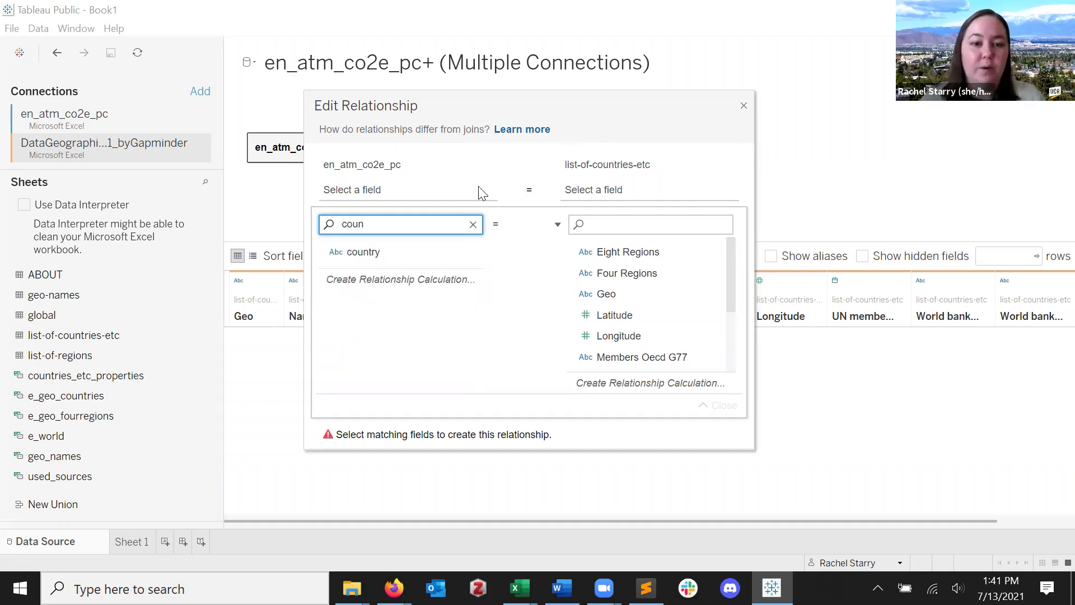
left_click(428, 250)
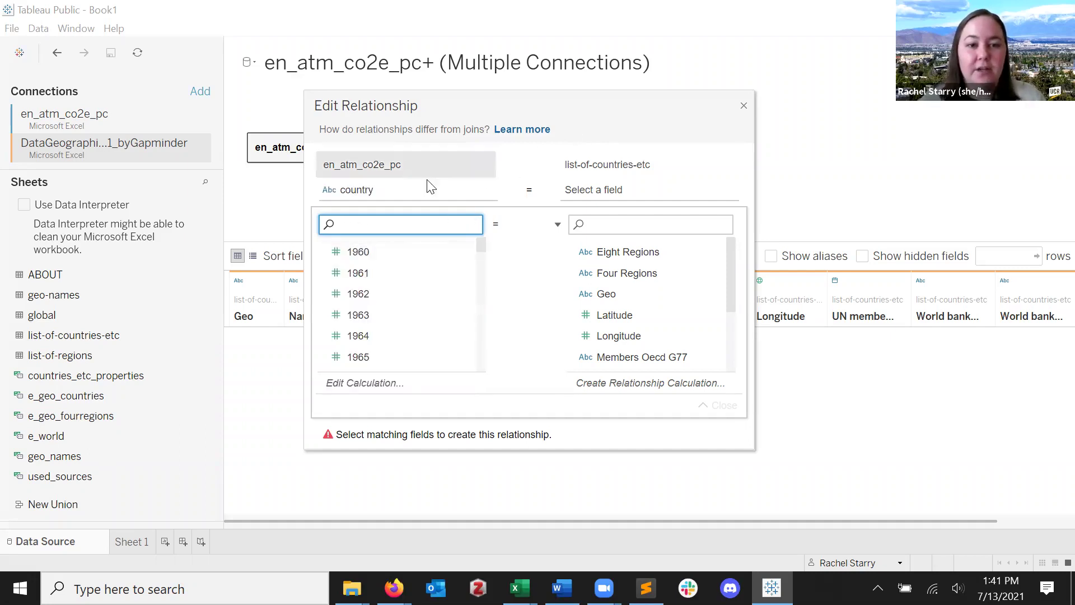
left_click(645, 228)
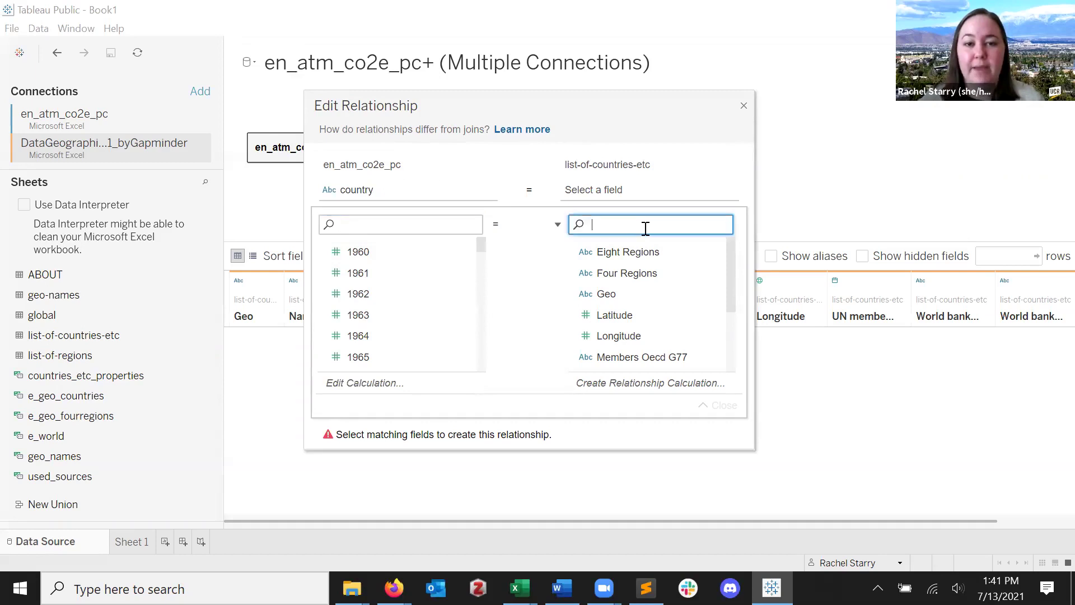
type("nam")
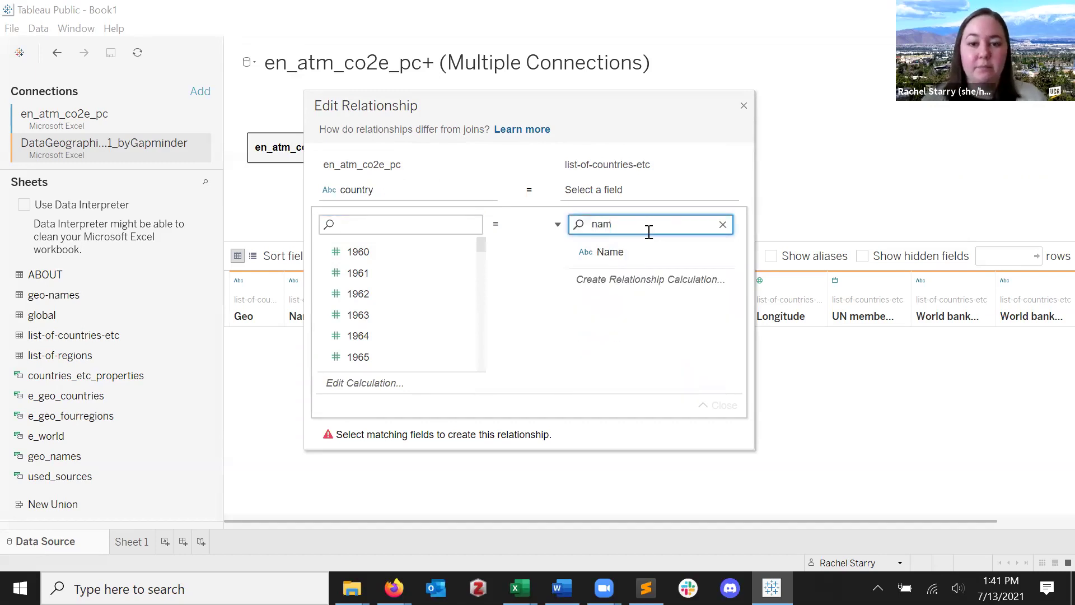
left_click(658, 250)
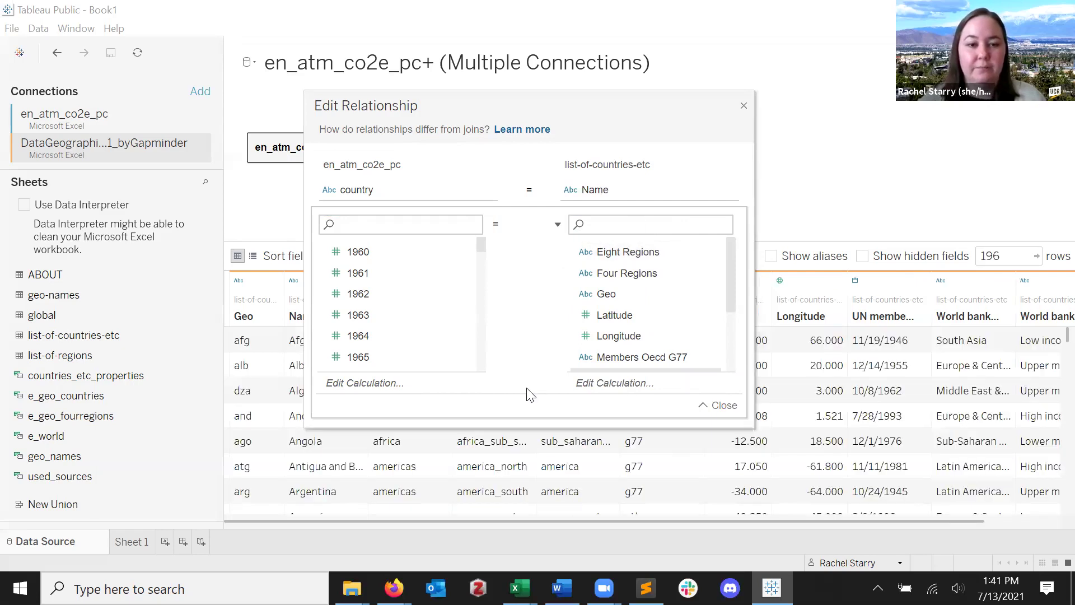
left_click(744, 106)
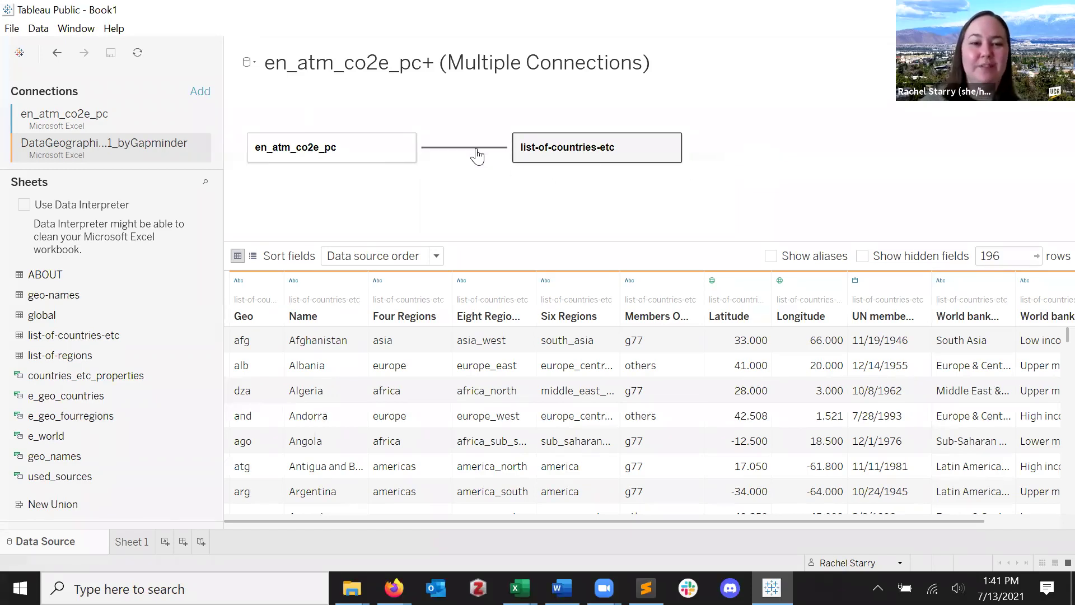
- Remove the related list-of-countries-etc table from the data source
mouse_move(477, 155)
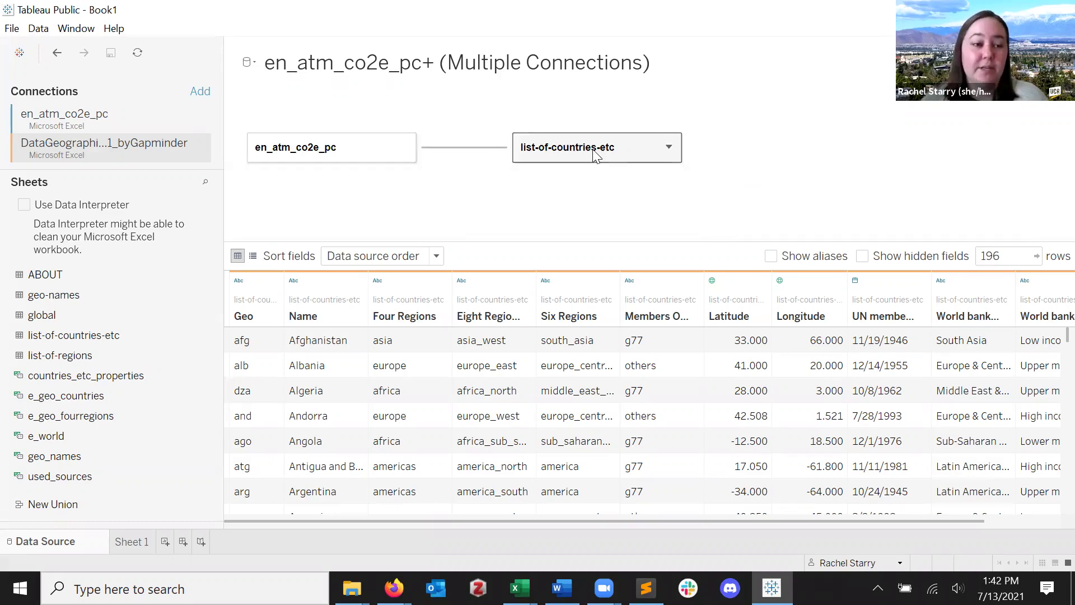
left_click_drag(595, 155, 47, 259)
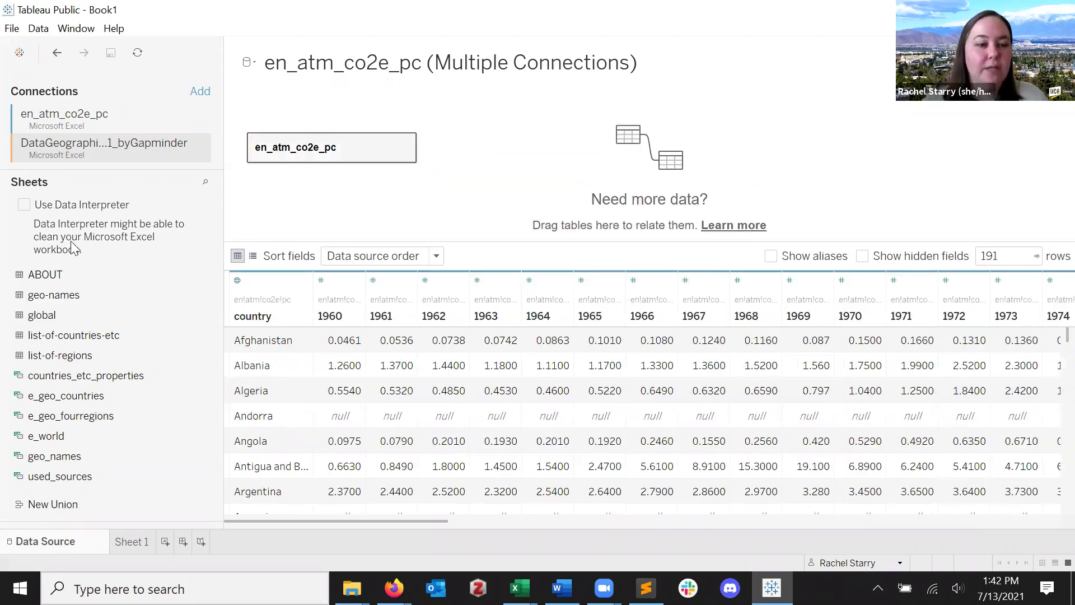
- Open the en_atm_co2e_pc table's join canvas and add the list-of-countries-etc sheet to it
left_click(403, 148)
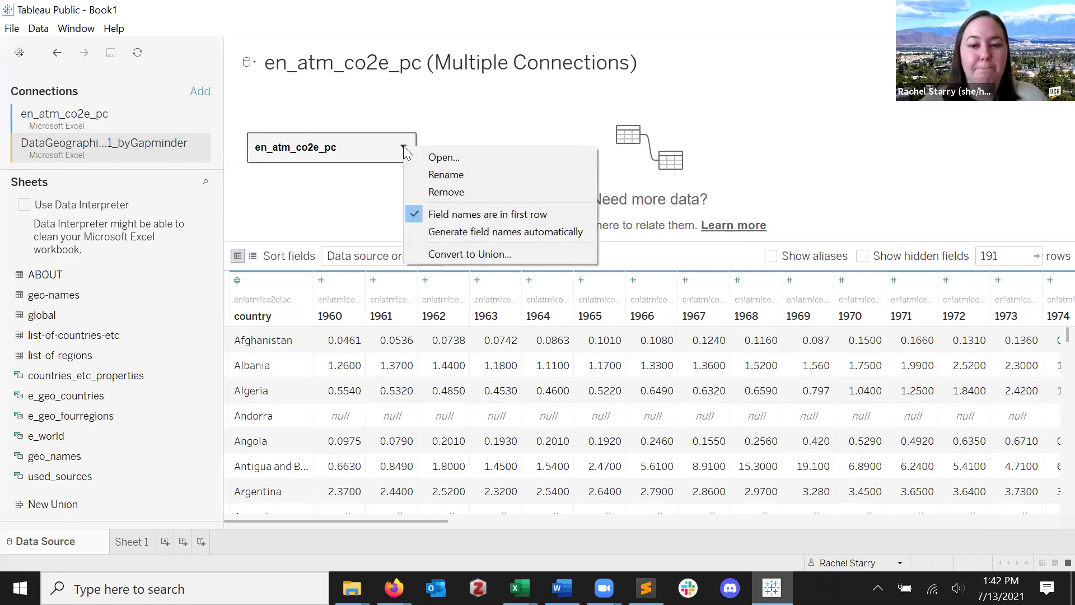
left_click(473, 156)
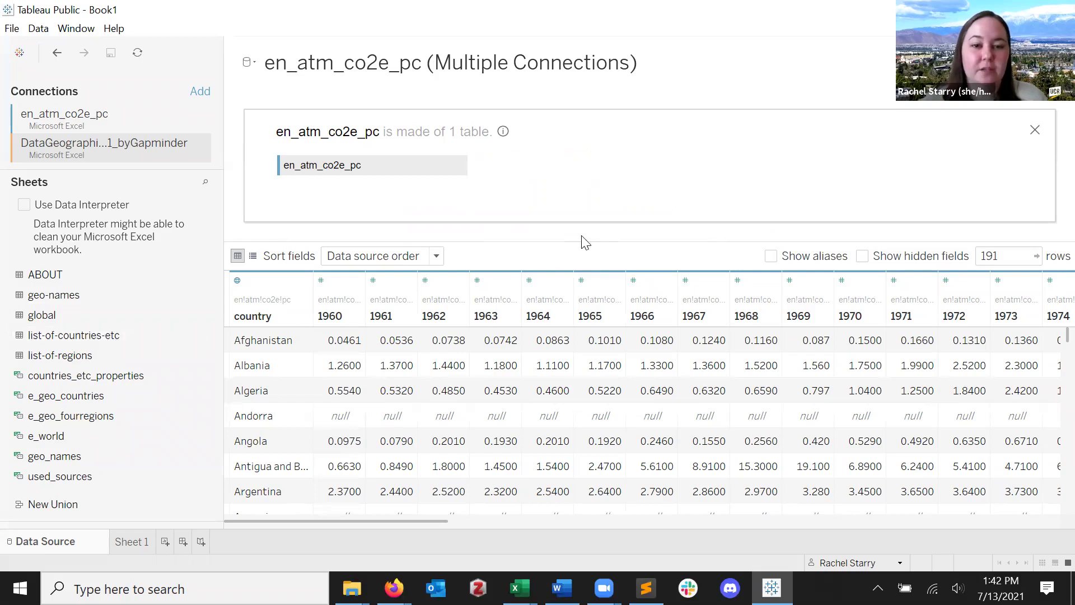
left_click_drag(46, 336, 604, 172)
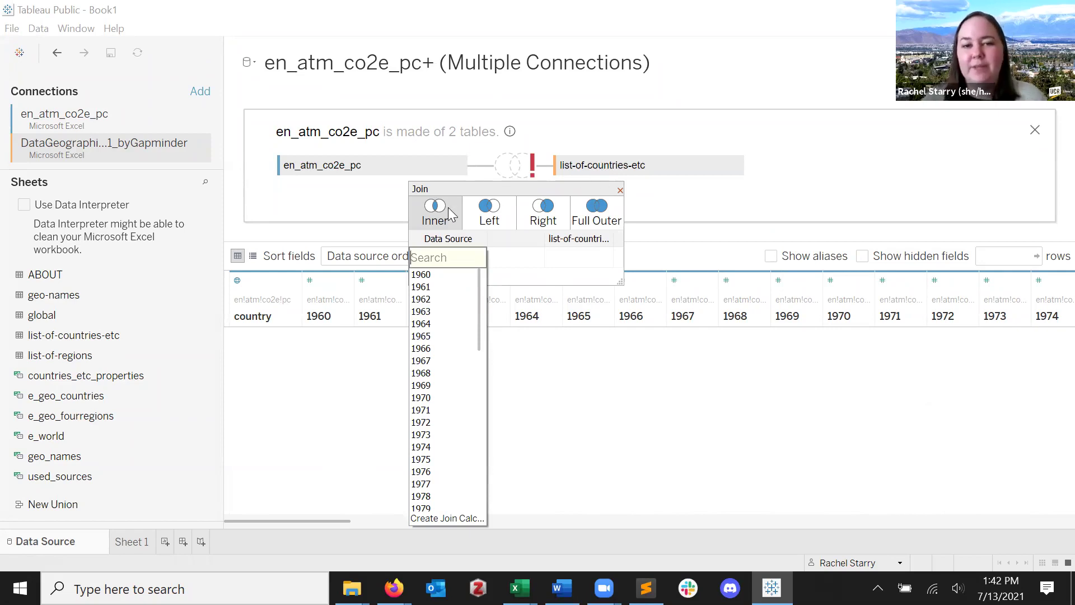
- Full outer join en_atm_co2e_pc to list-of-countries-etc on country = Name and close the join canvas
left_click(597, 215)
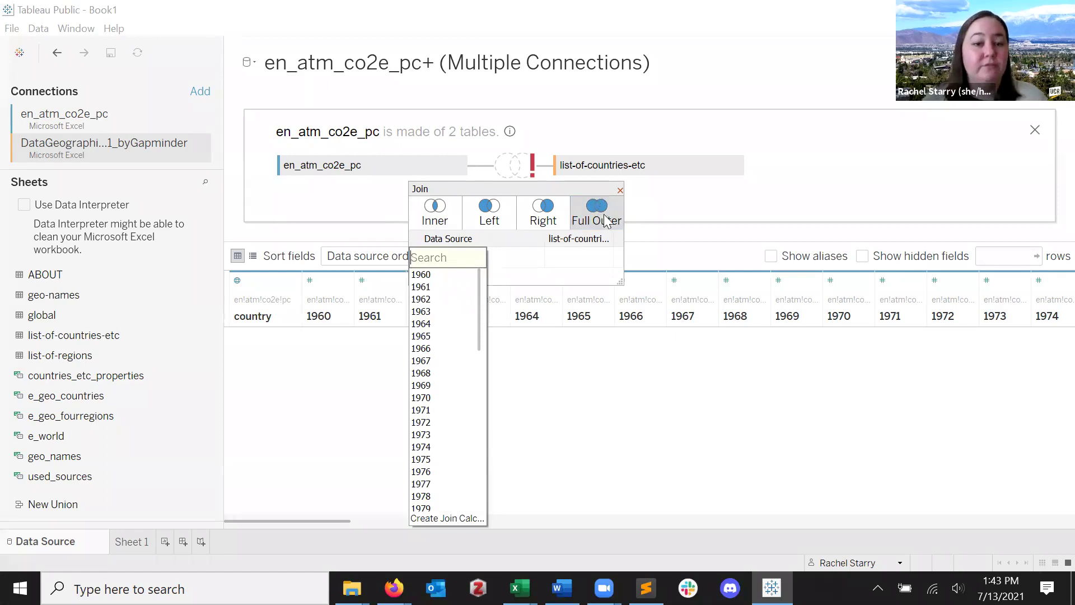
type("cout")
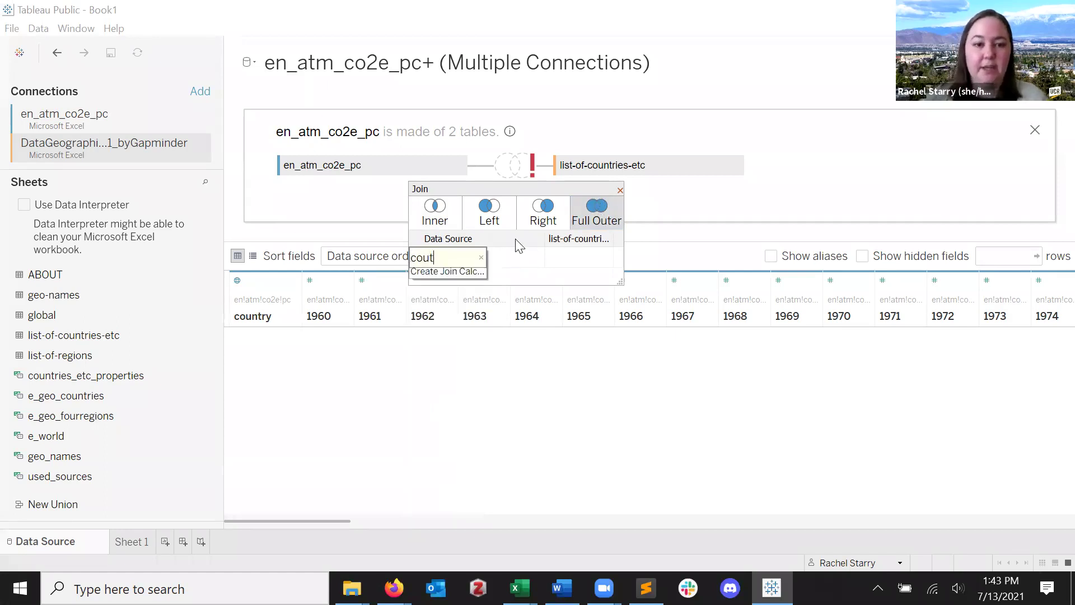
key("BackSpace")
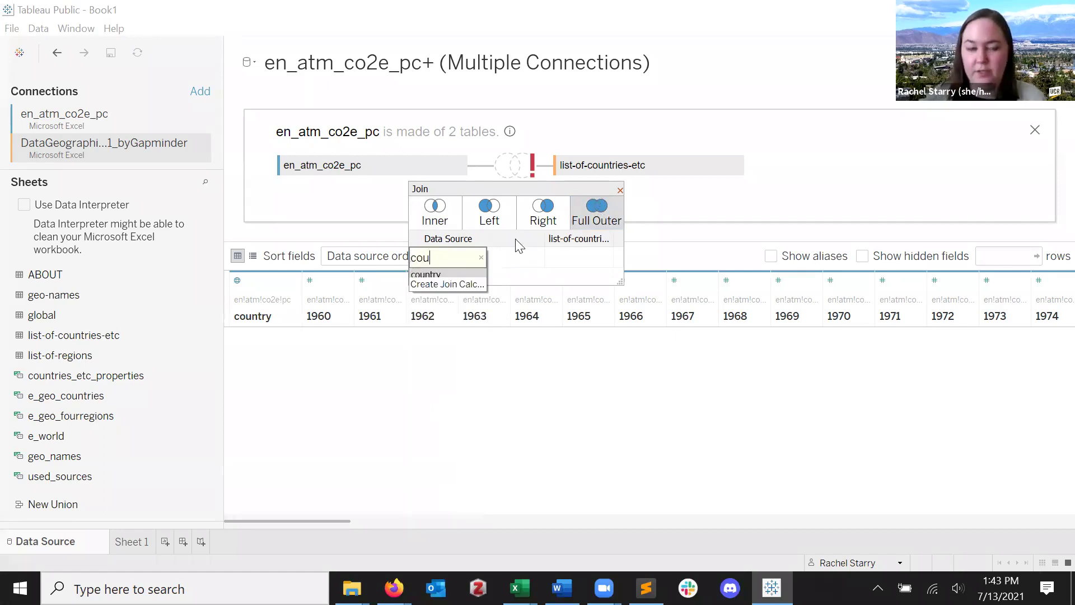
left_click(446, 272)
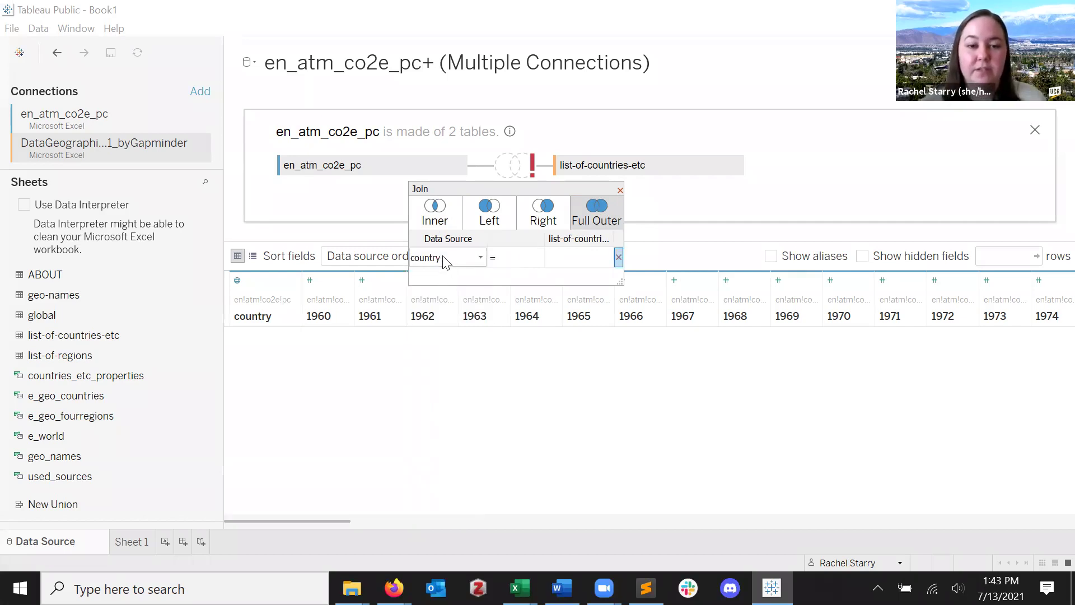
left_click(588, 258)
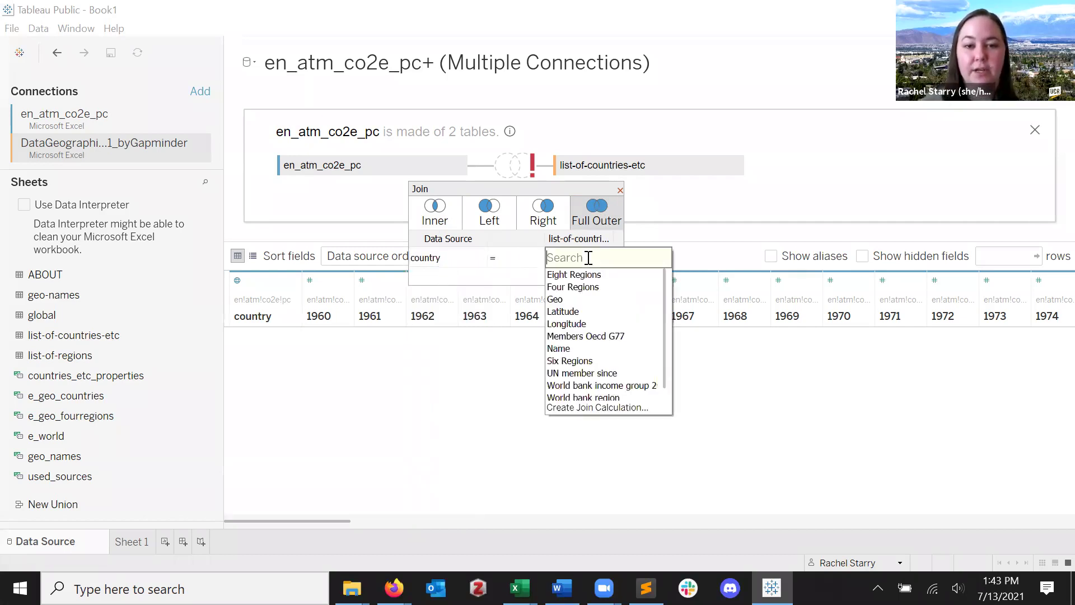
type("n")
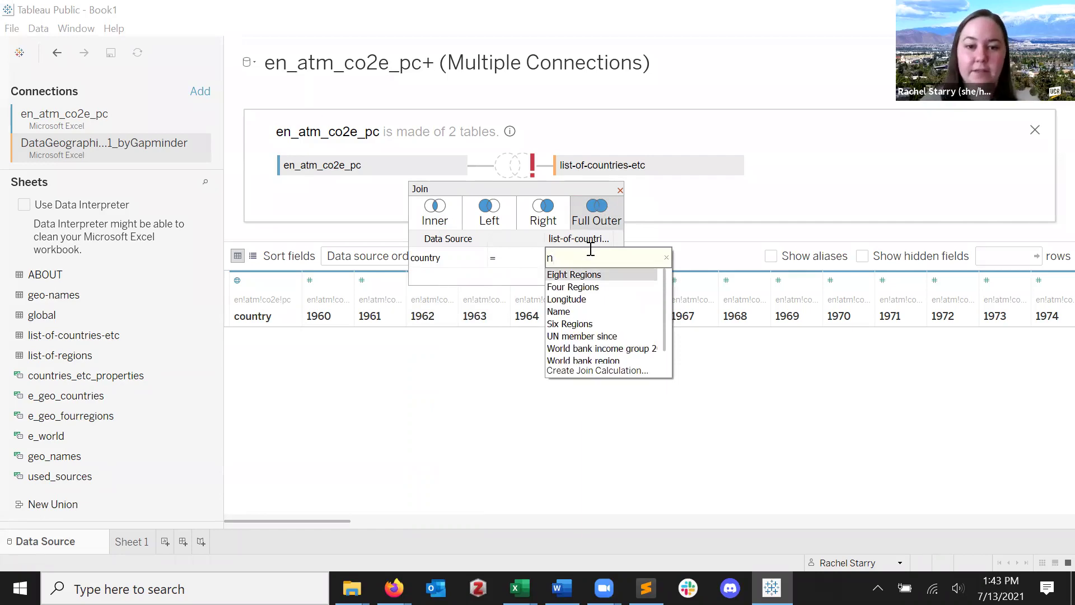
left_click(595, 314)
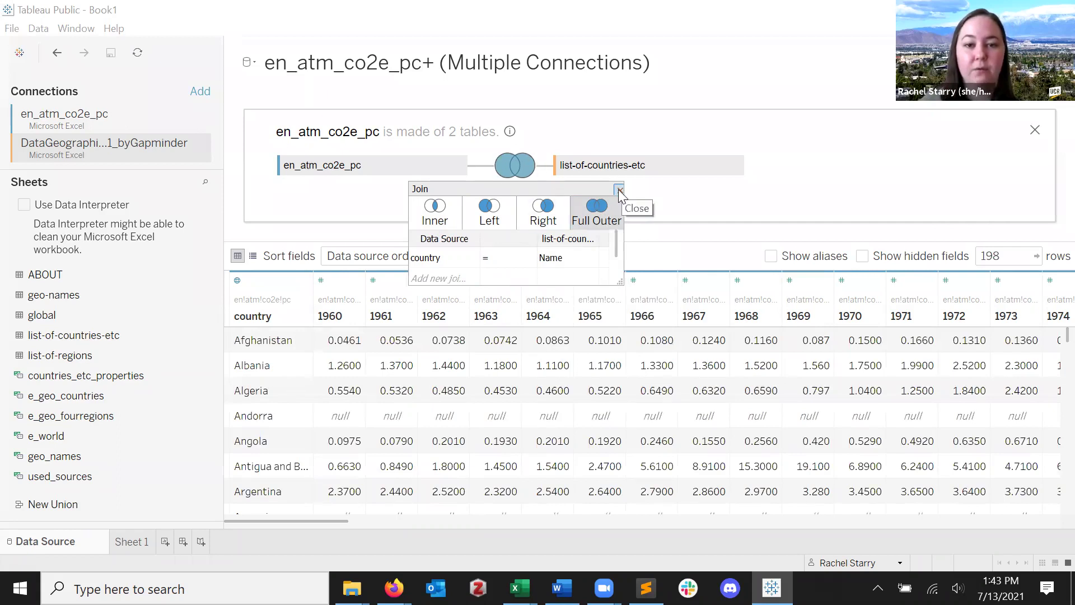
left_click(769, 205)
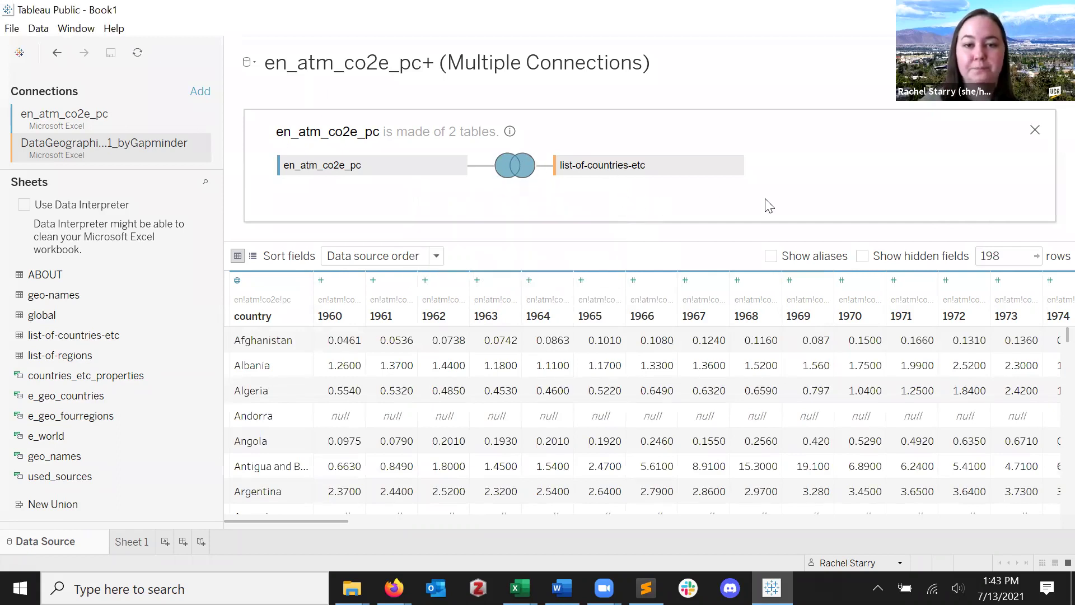
left_click(1035, 130)
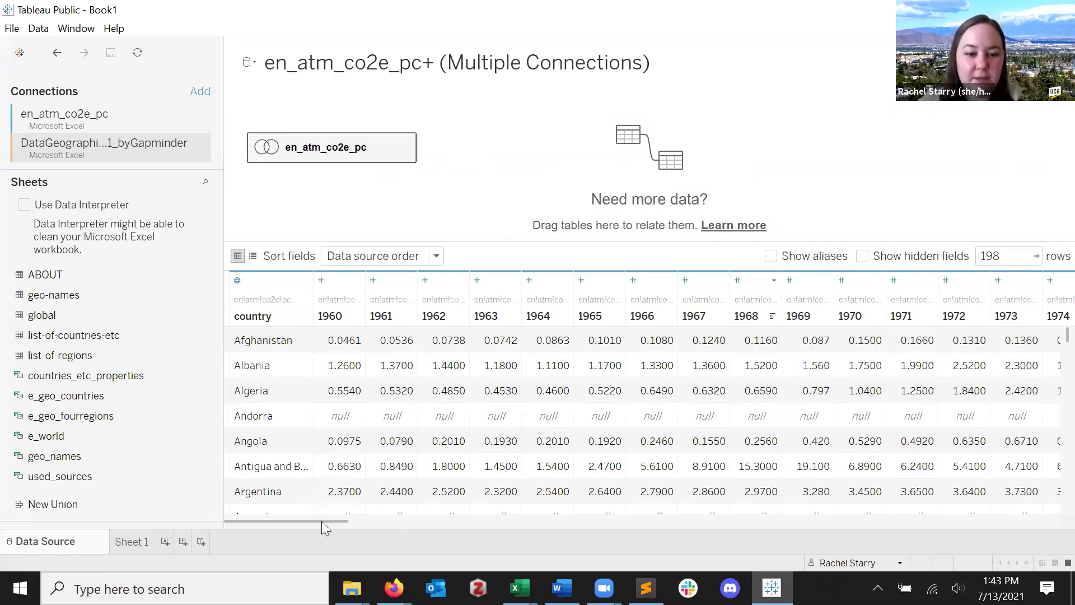
- Hide the redundant Name column that comes from the list-of-countries-etc sheet
left_click_drag(321, 521, 942, 491)
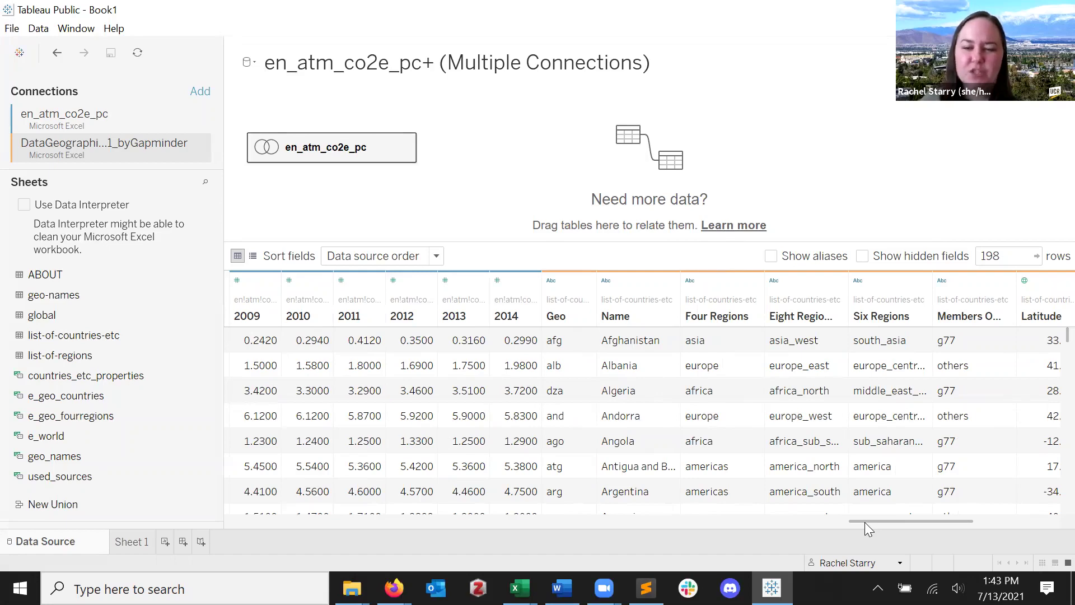
left_click_drag(866, 521, 993, 520)
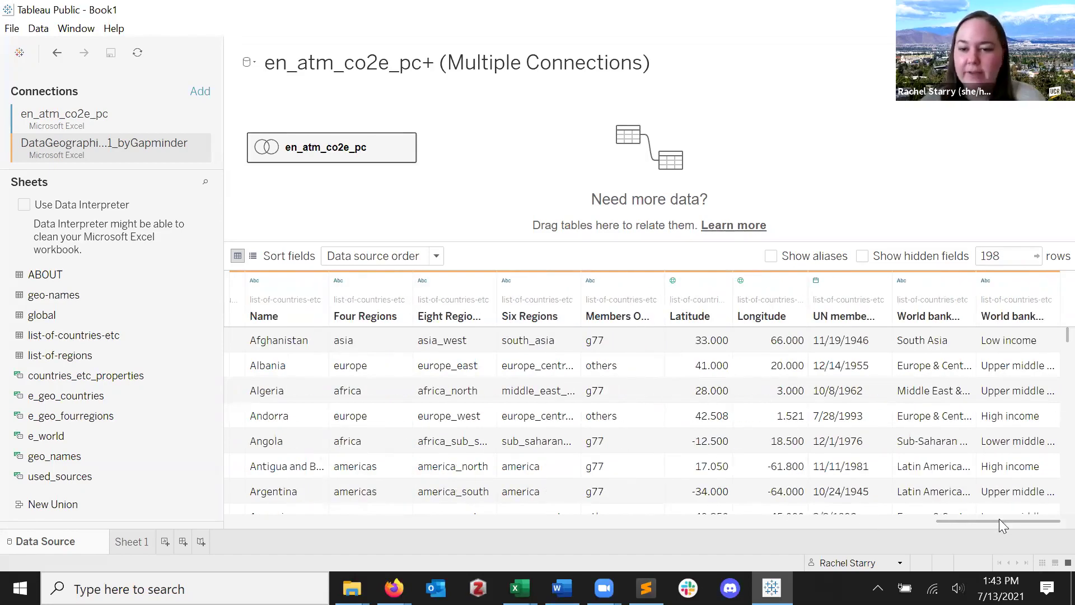
left_click_drag(999, 520, 922, 525)
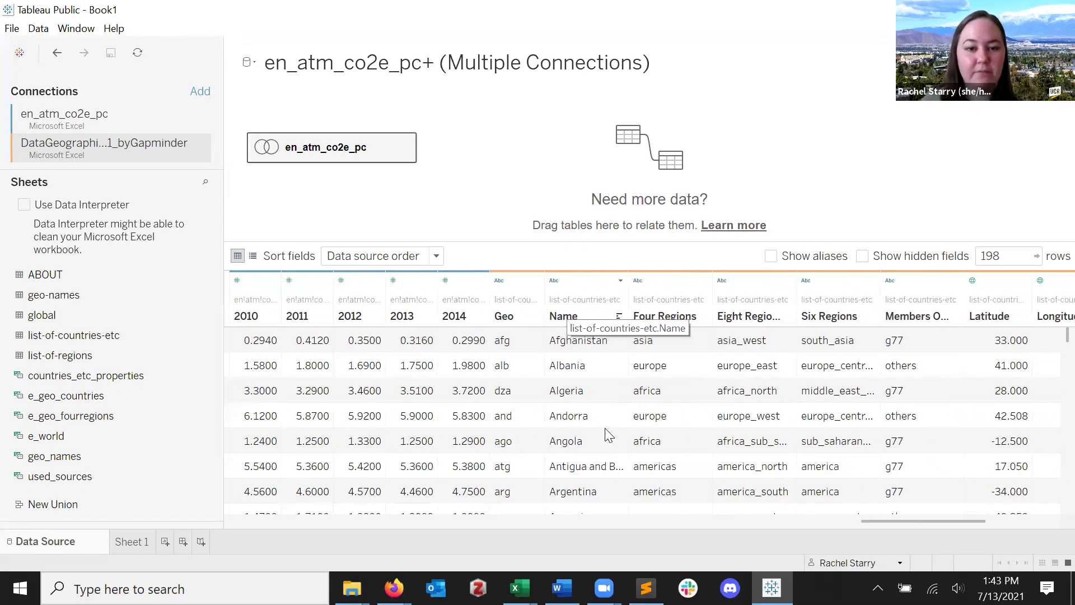
left_click(620, 280)
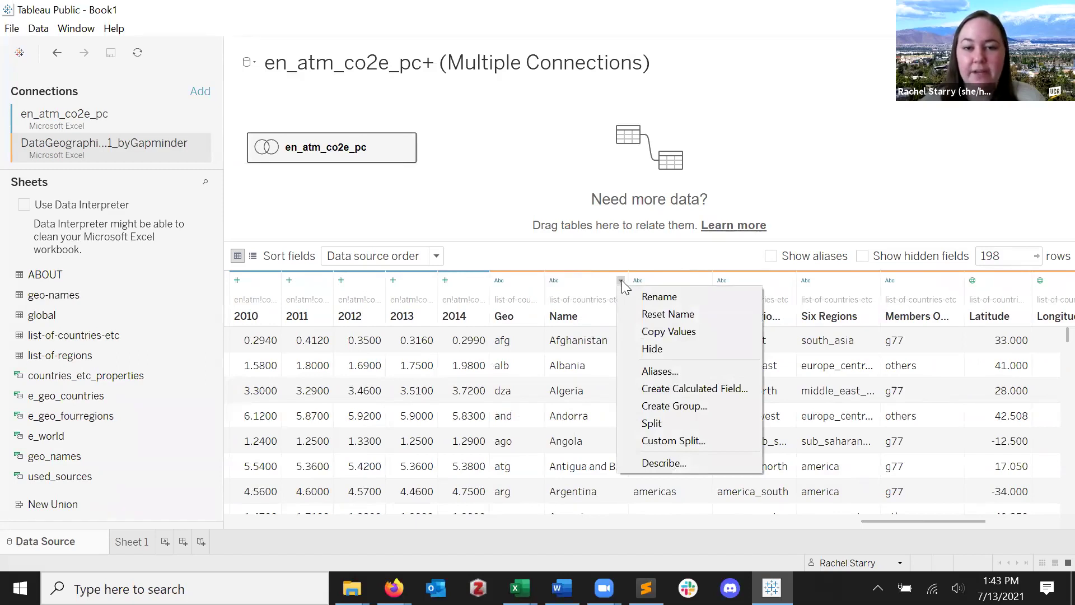
left_click(696, 348)
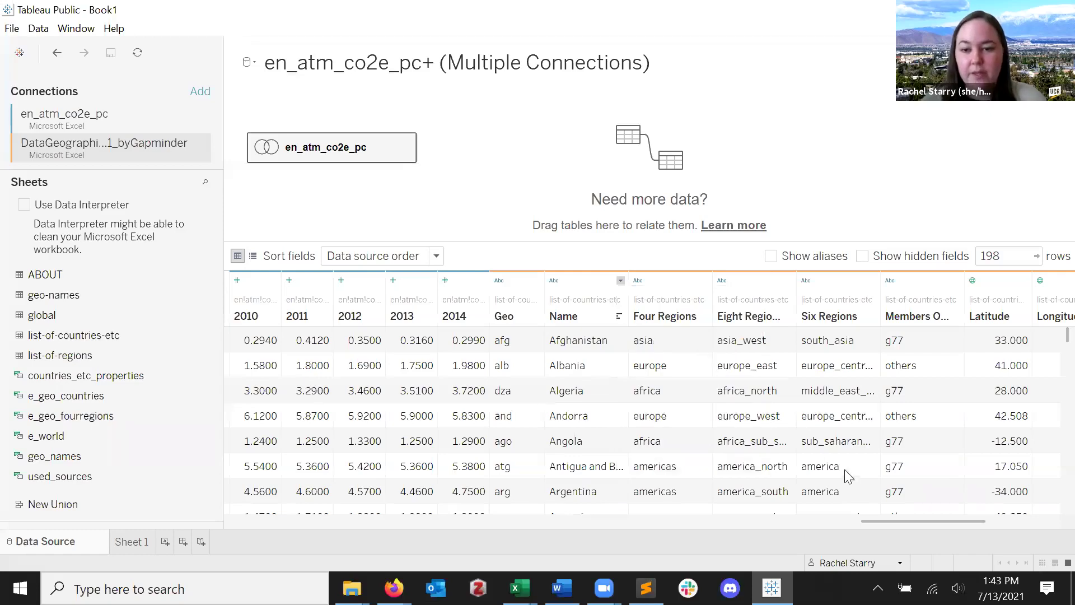
- Pivot all the year columns from 1960 through 2014 into rows
left_click_drag(890, 522, 228, 516)
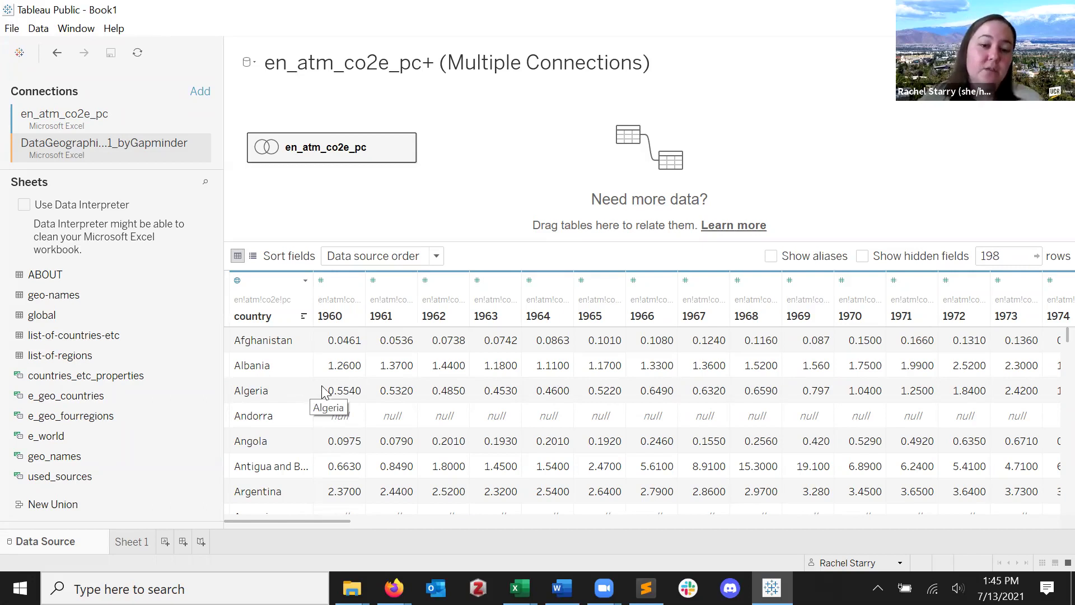
left_click(338, 317)
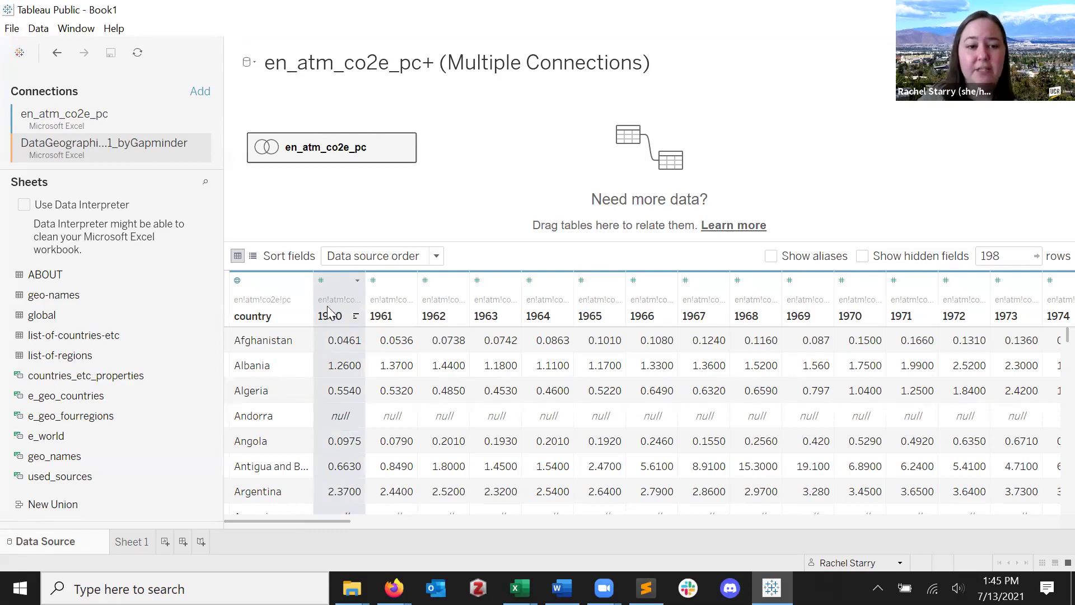
left_click_drag(307, 522, 887, 498)
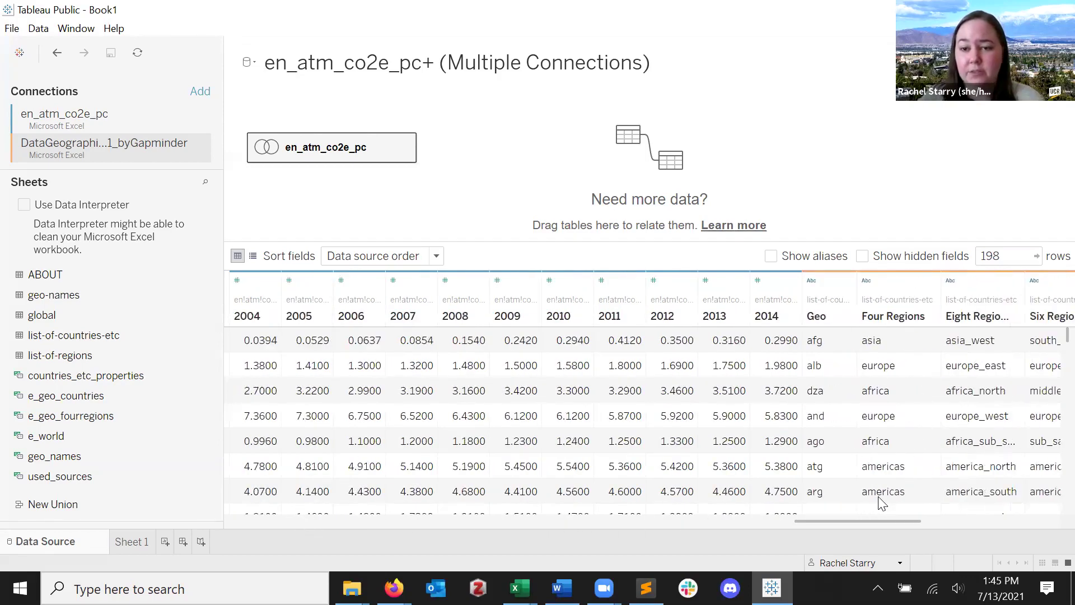
left_click(773, 317, "shift")
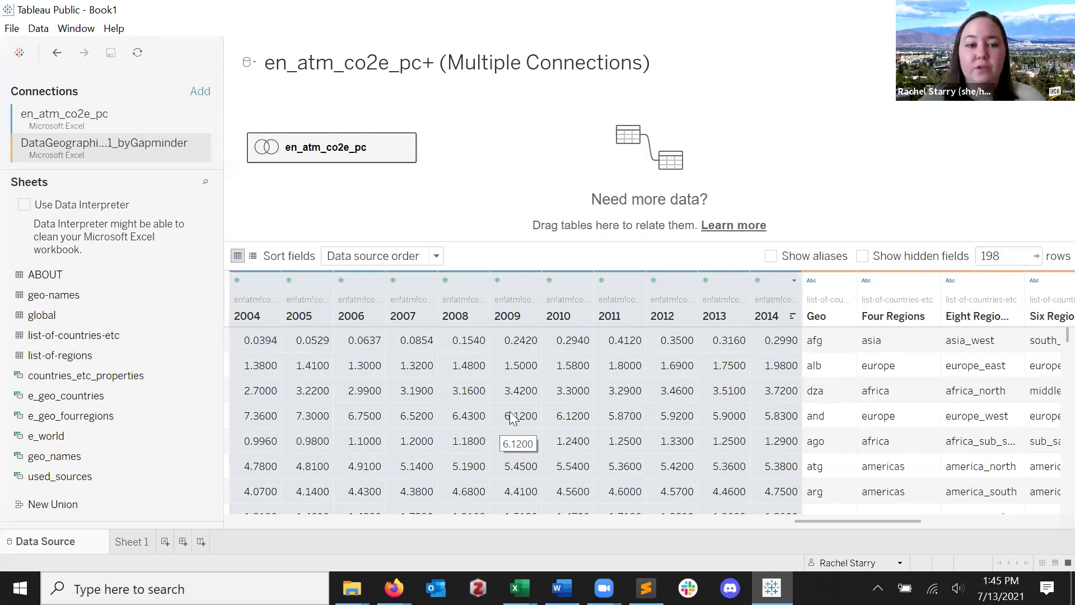
left_click(795, 282)
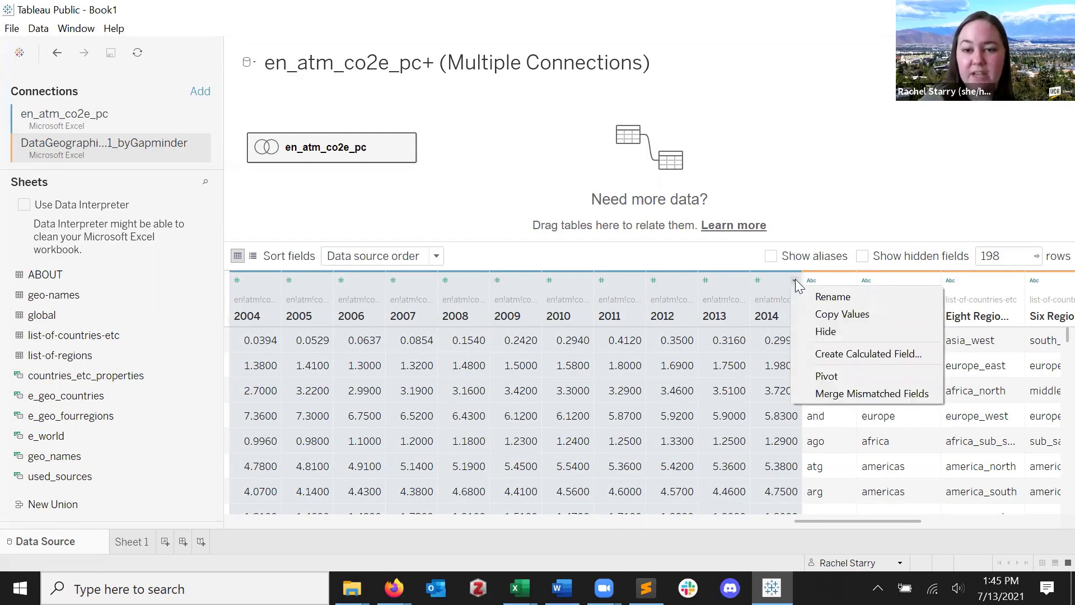
left_click(875, 377)
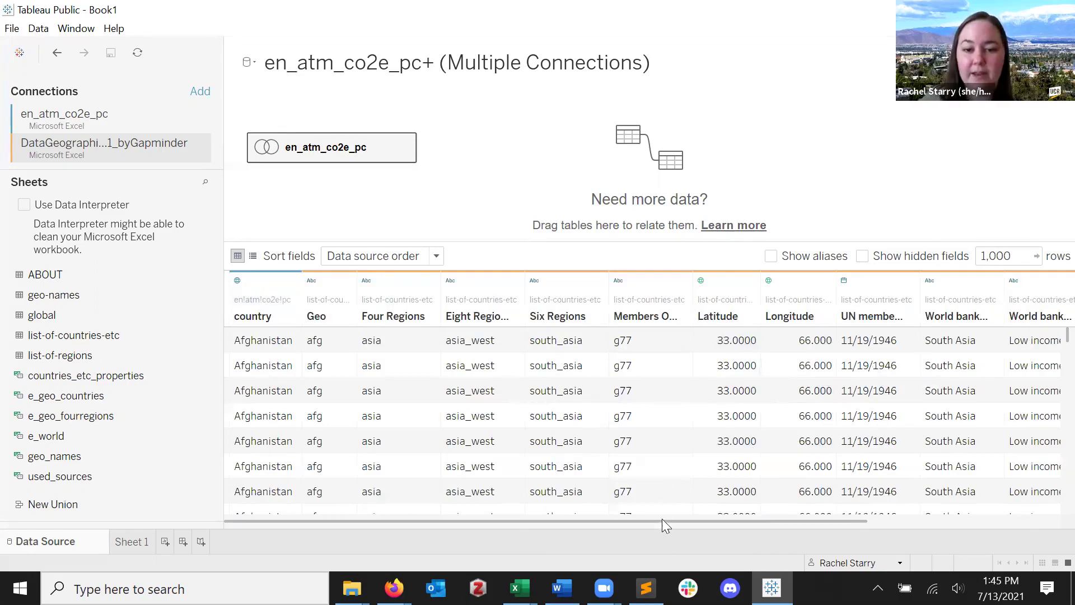
- Rename the pivot column that holds the years to "Year"
left_click_drag(833, 520, 931, 519)
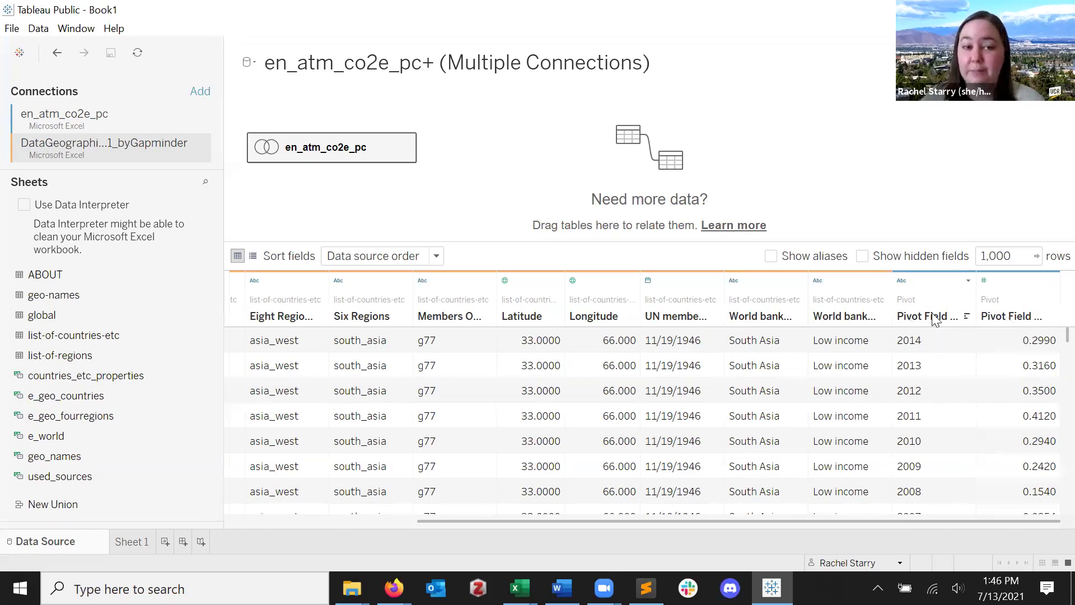
left_click(968, 282)
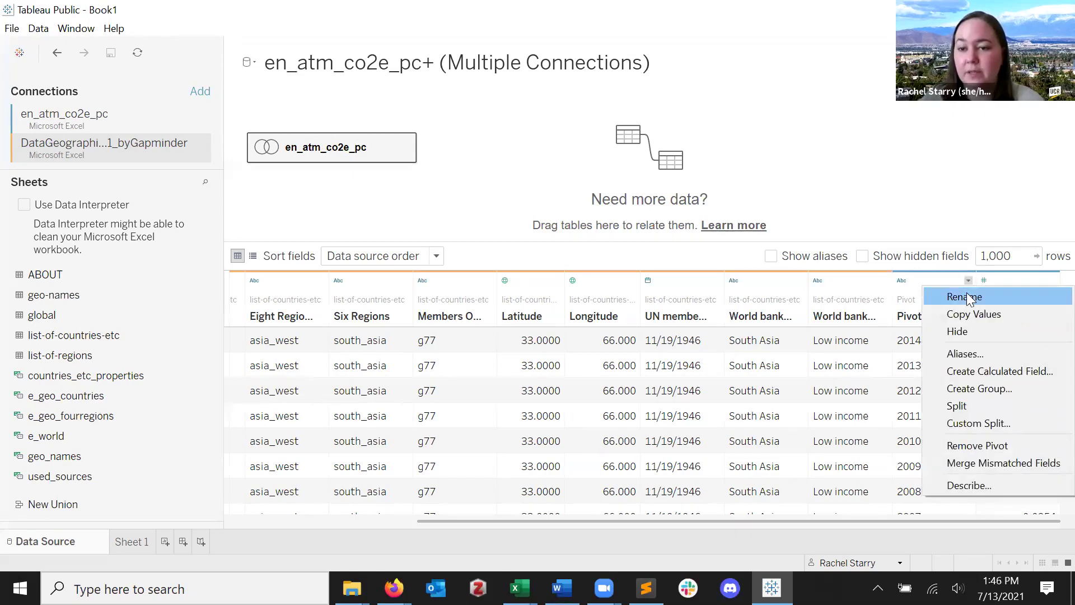
left_click(968, 297)
type("Year")
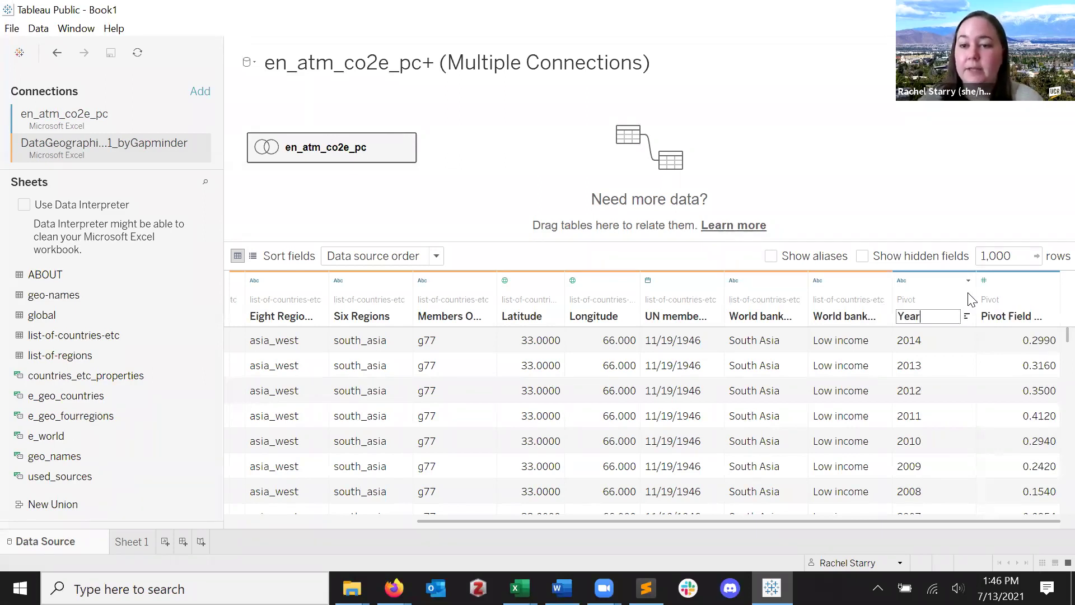
key("Return")
- Rename the pivot values column to "CO2 Emissions Per Capita"
left_click(1025, 280)
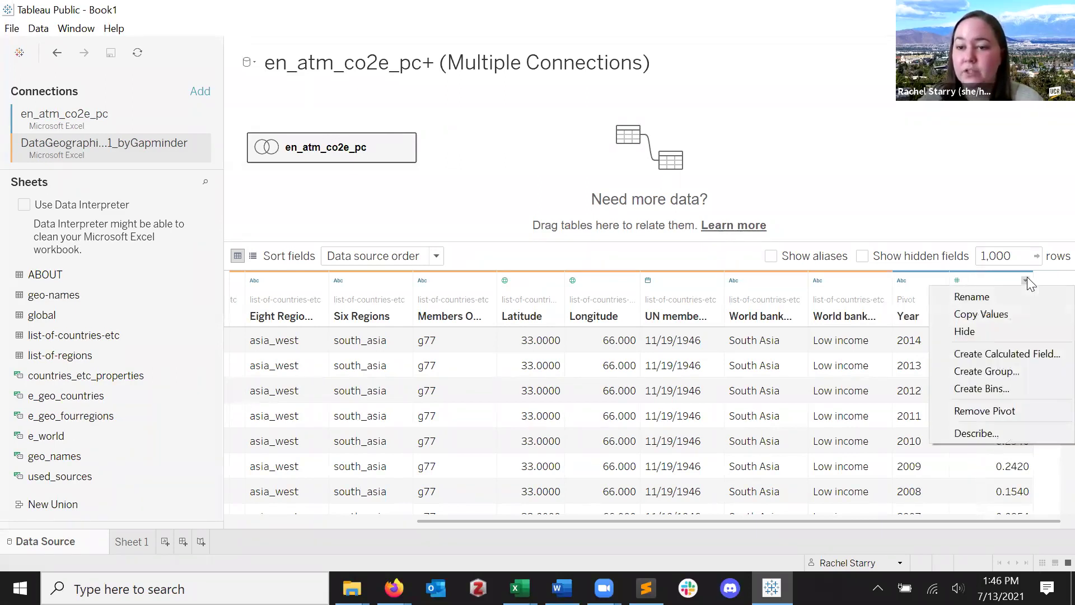
left_click(1029, 294)
type("CO")
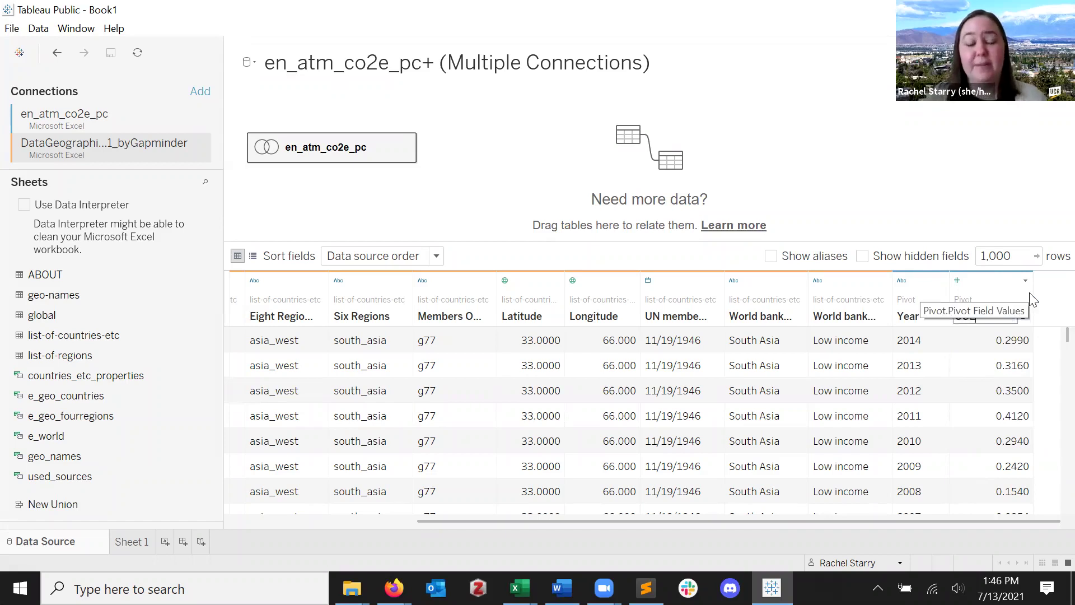
type("2")
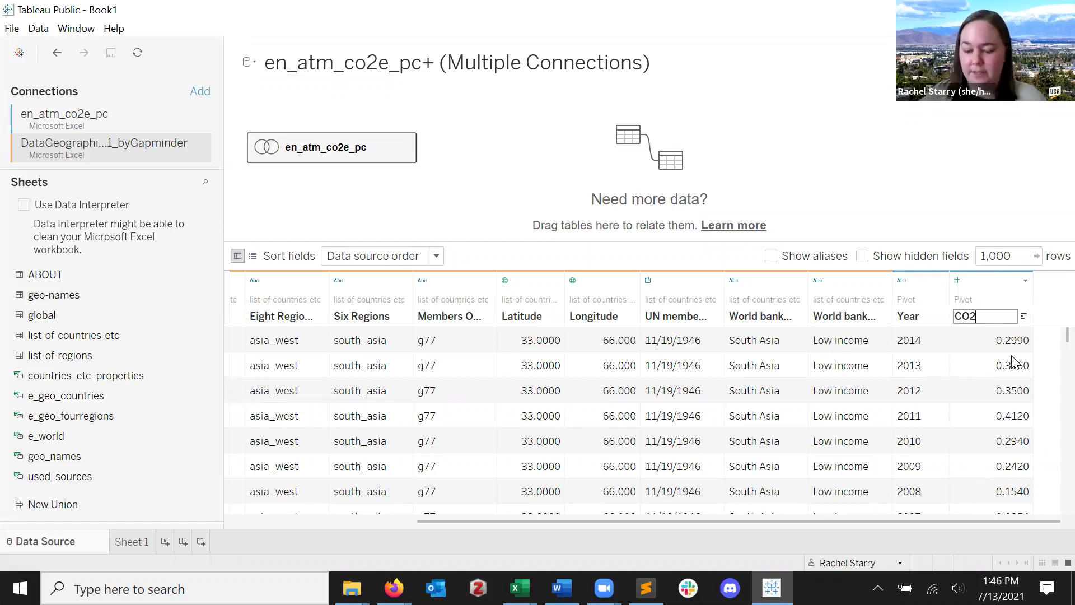
type(" Emissions Per Capit")
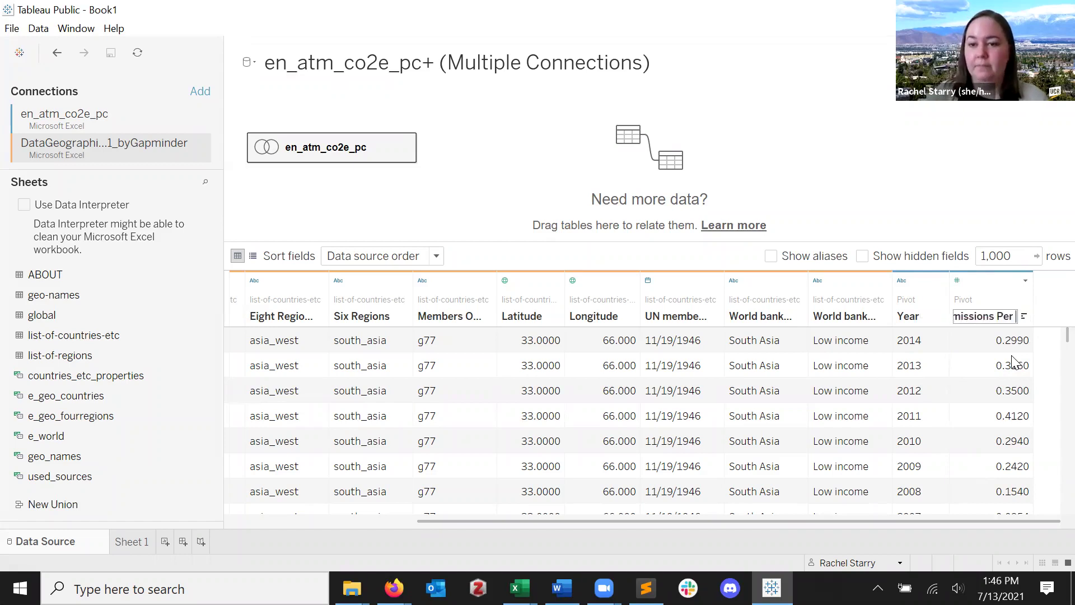
type("a")
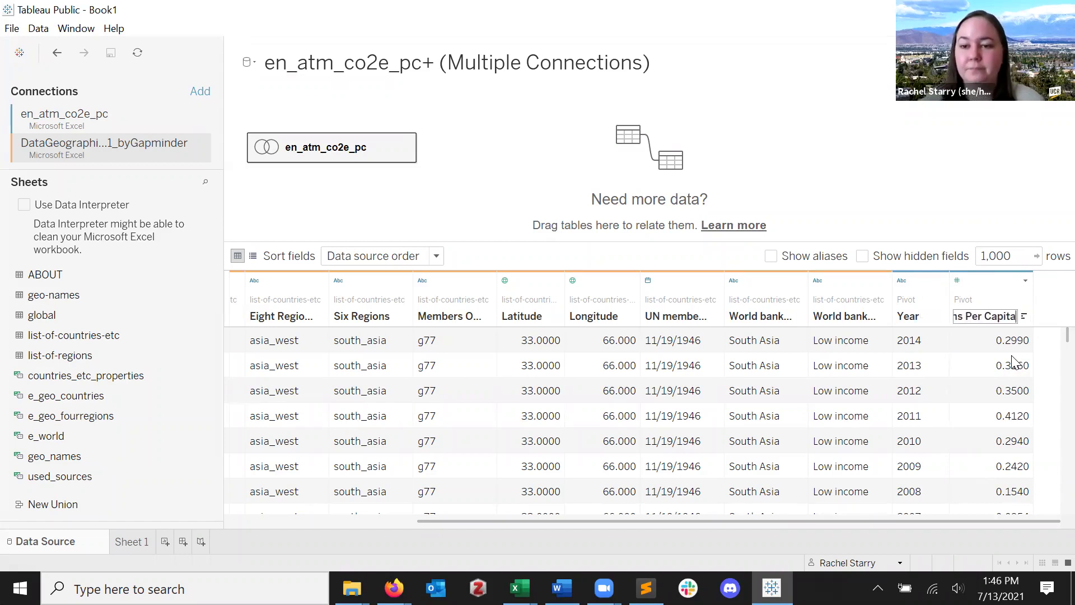
key("Return")
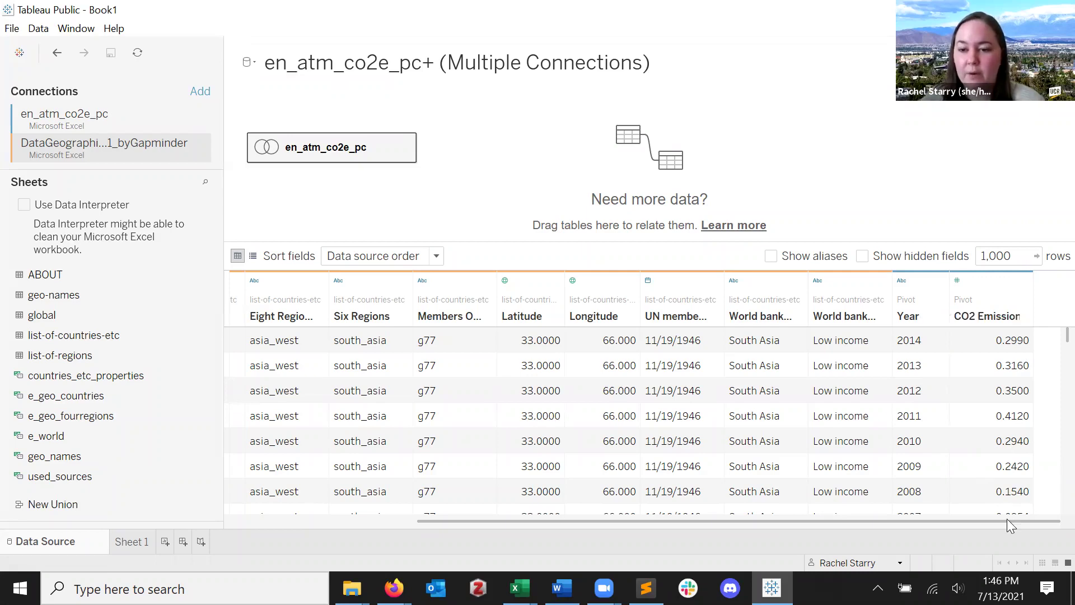
- Export the joined data to CSV on the Desktop, overwriting the existing joined_co2_geography.csv
left_click_drag(1007, 524, 557, 552)
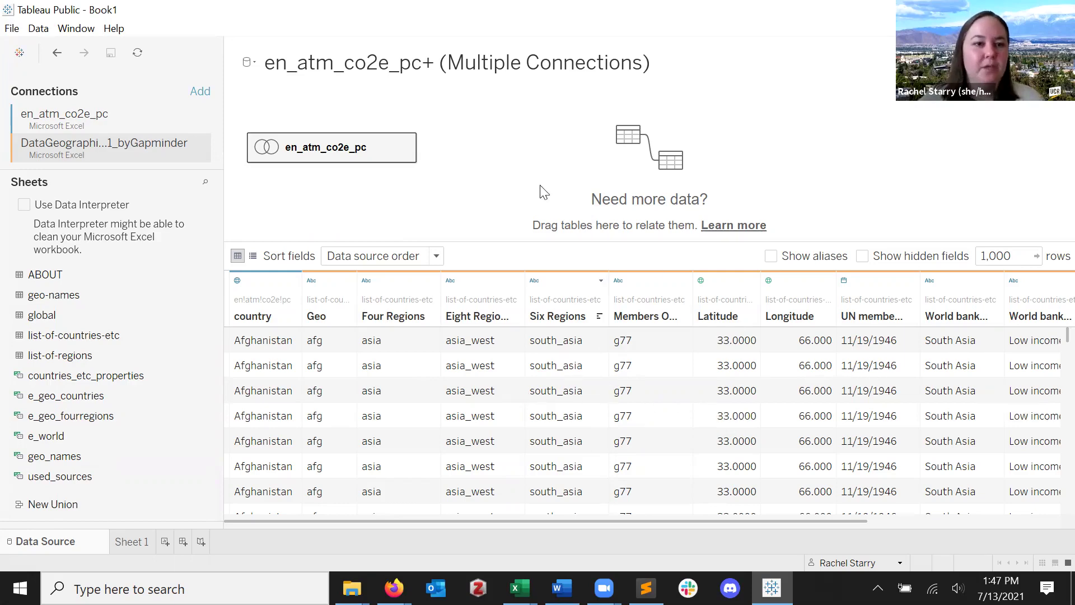
left_click(39, 29)
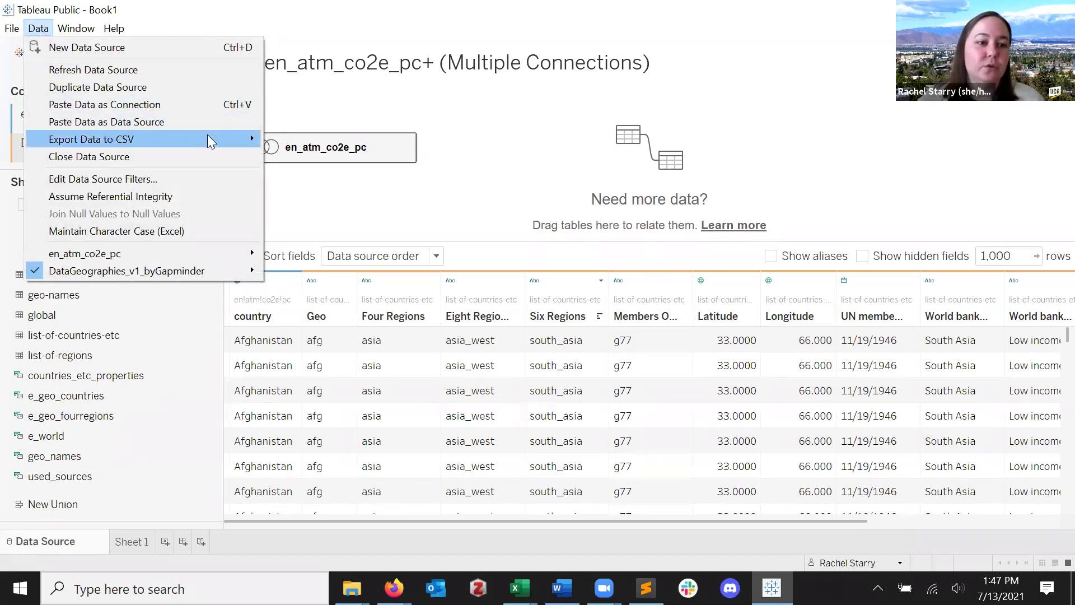
mouse_move(211, 137)
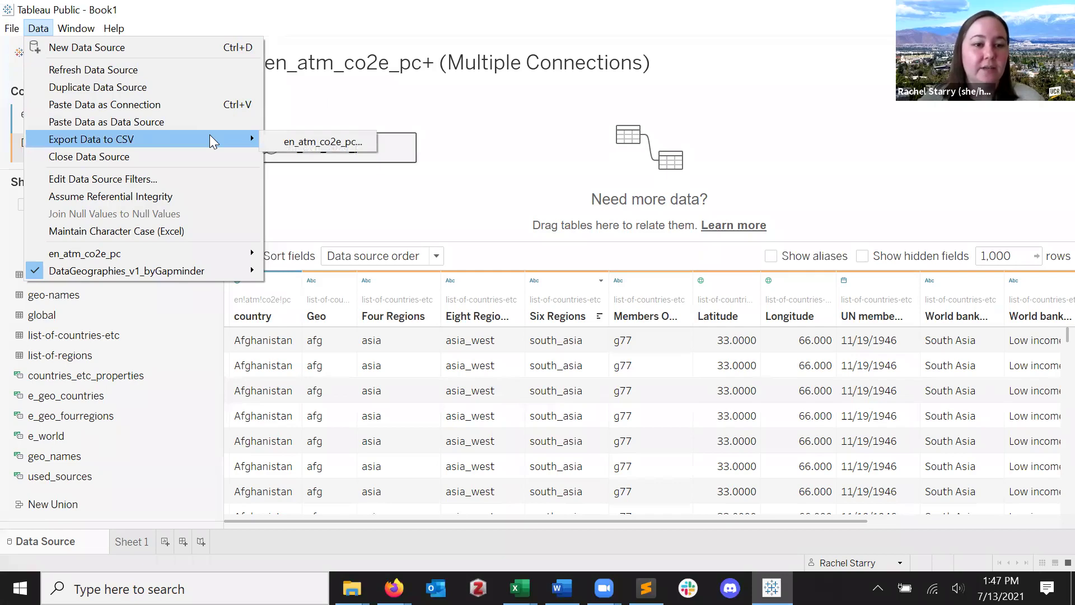
left_click(311, 143)
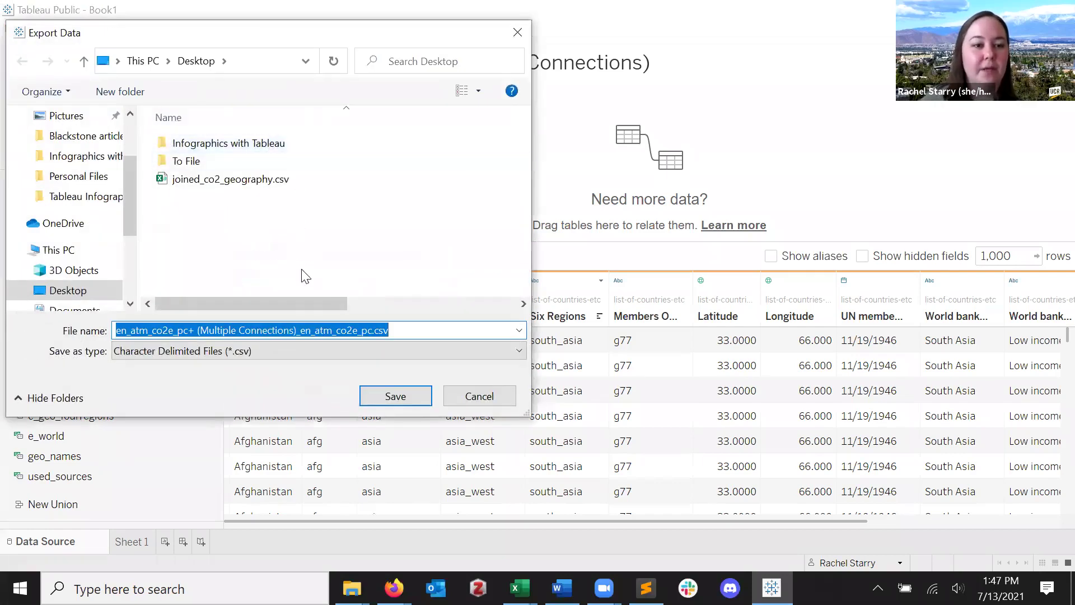
left_click(269, 180)
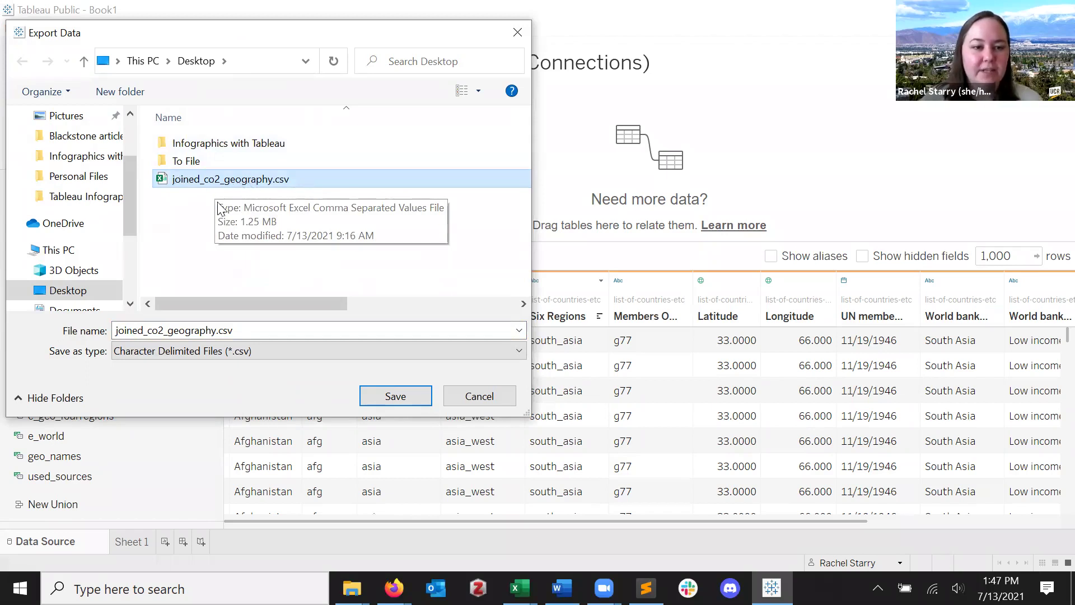
left_click(409, 397)
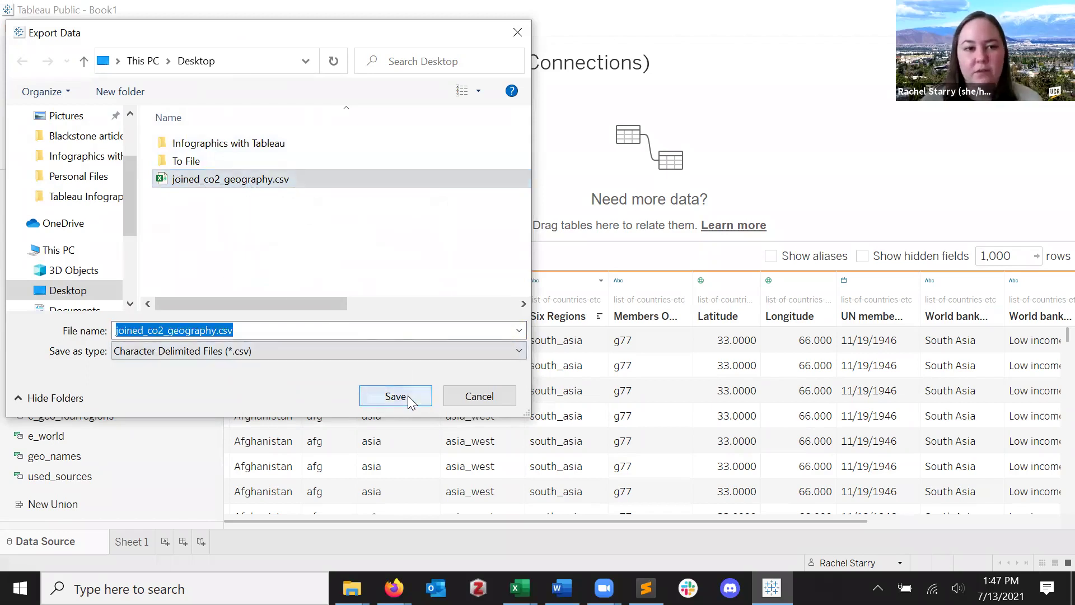
left_click(567, 298)
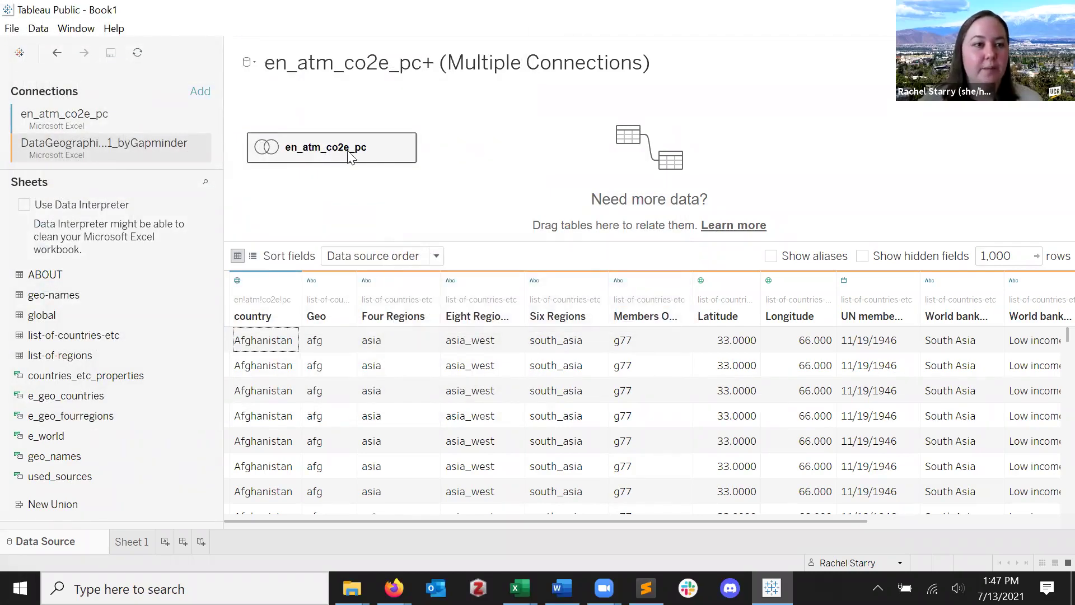
- Close the current workbook and connect the new blank one to the text file joined_co2_geography.csv on the Desktop
left_click(12, 28)
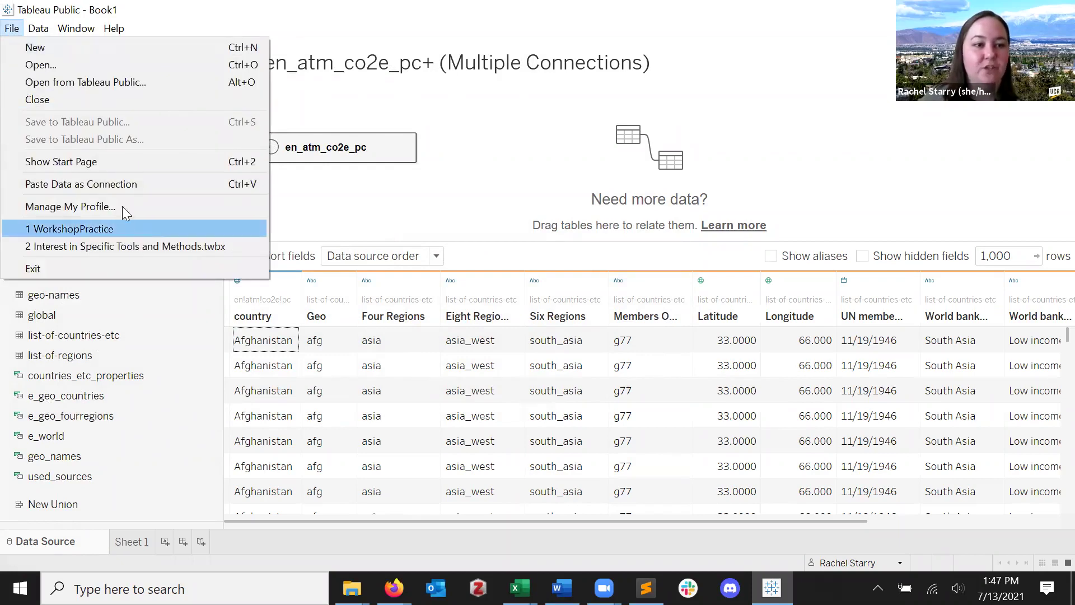
left_click(141, 101)
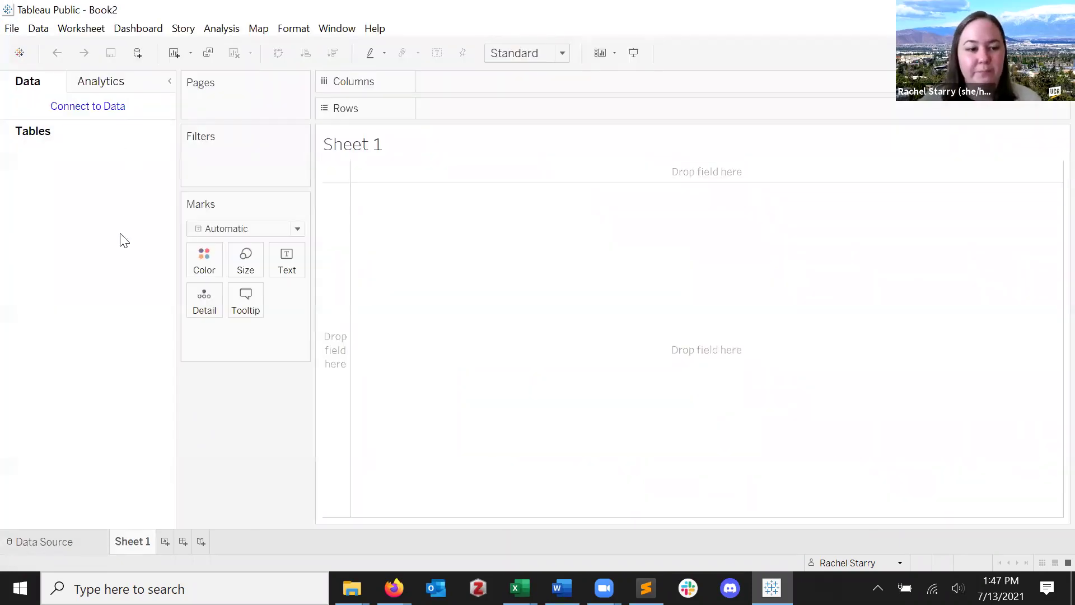
left_click(90, 540)
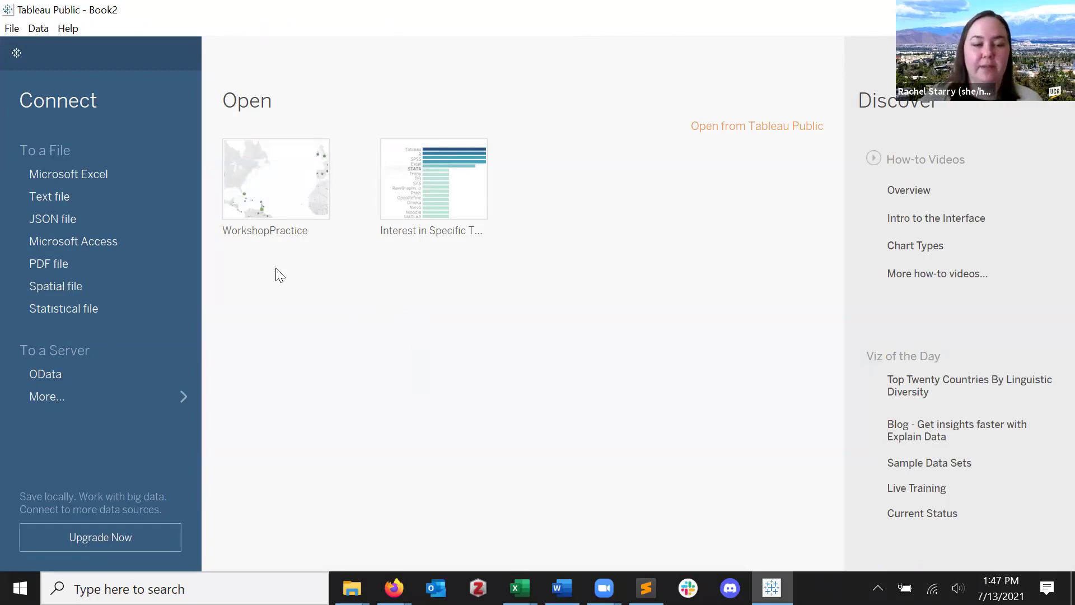
left_click(133, 195)
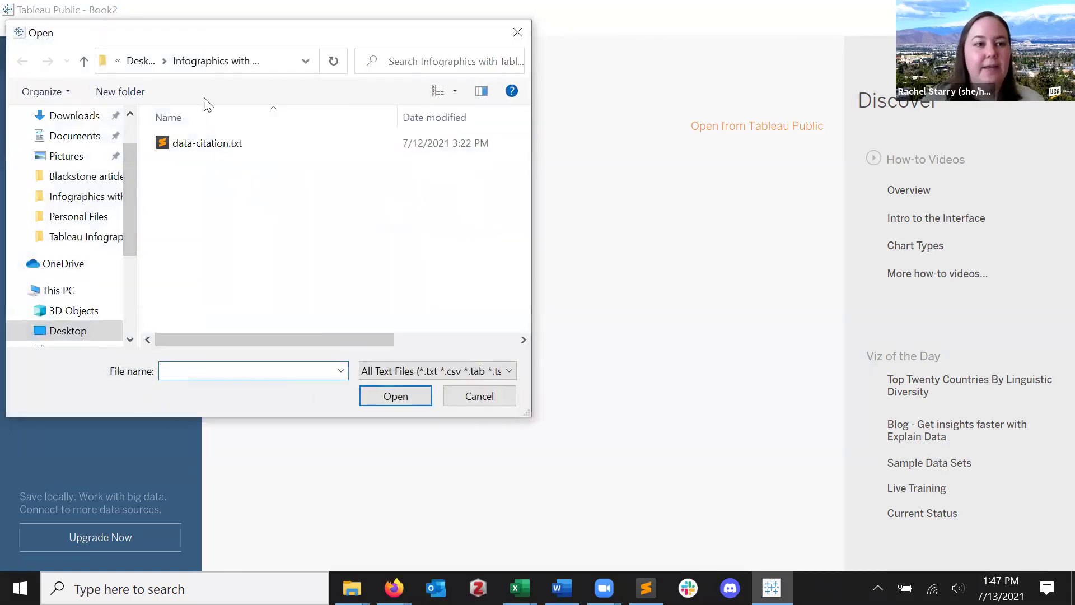
left_click(137, 60)
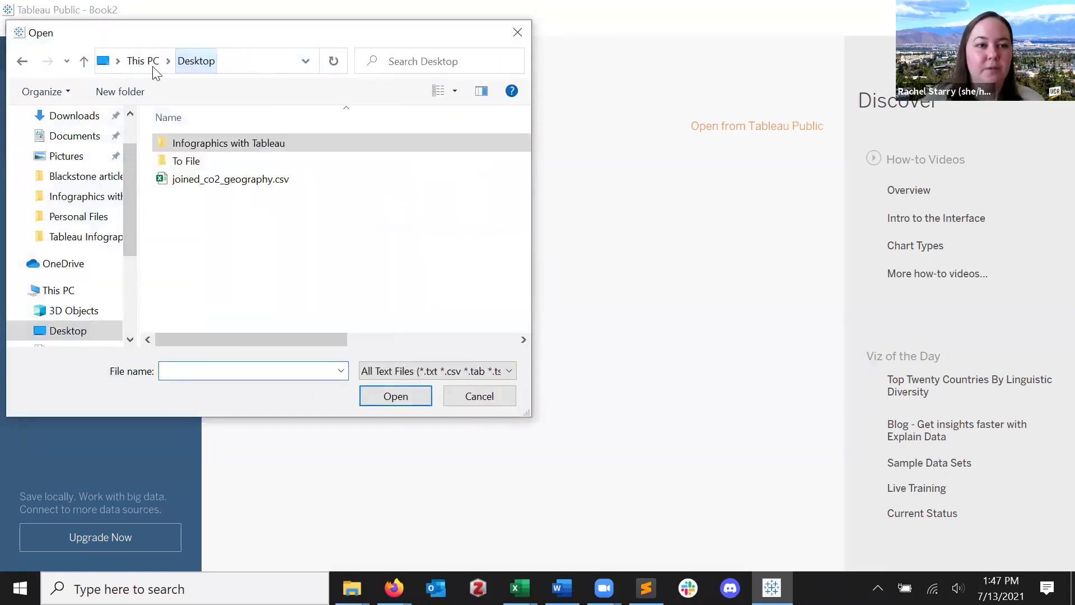
left_click(252, 182)
left_click(415, 397)
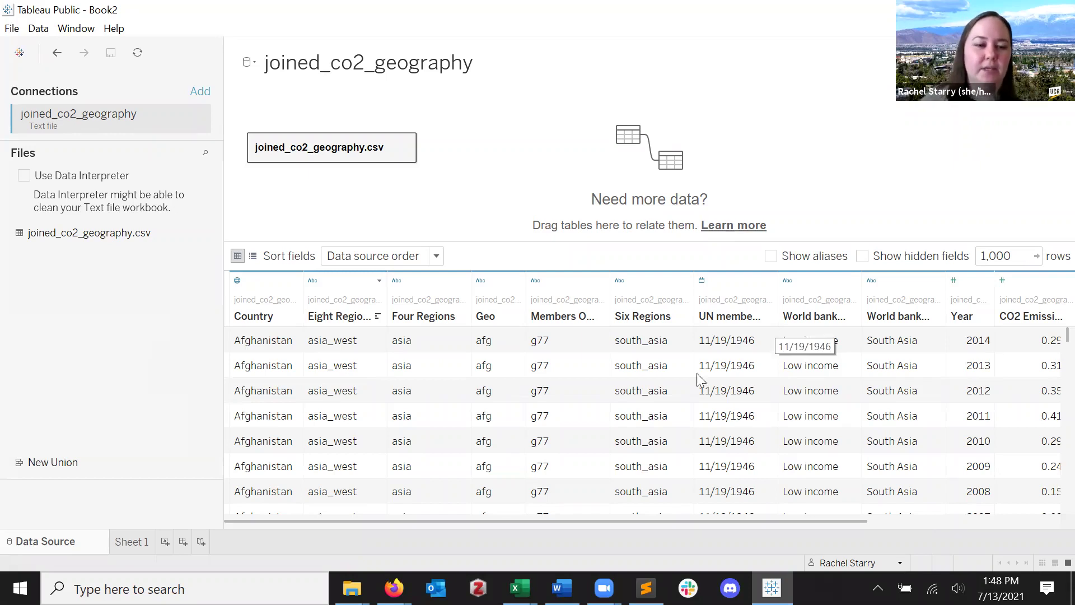
- Leave the data source view for Sheet 1 and add a second worksheet to the workbook
left_click(130, 541)
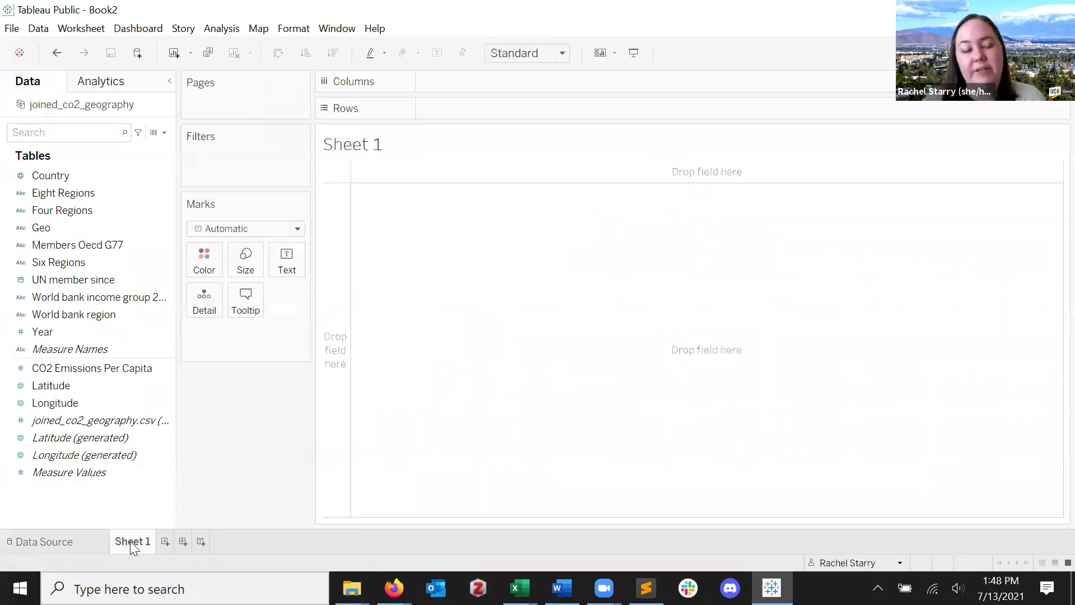
mouse_move(130, 530)
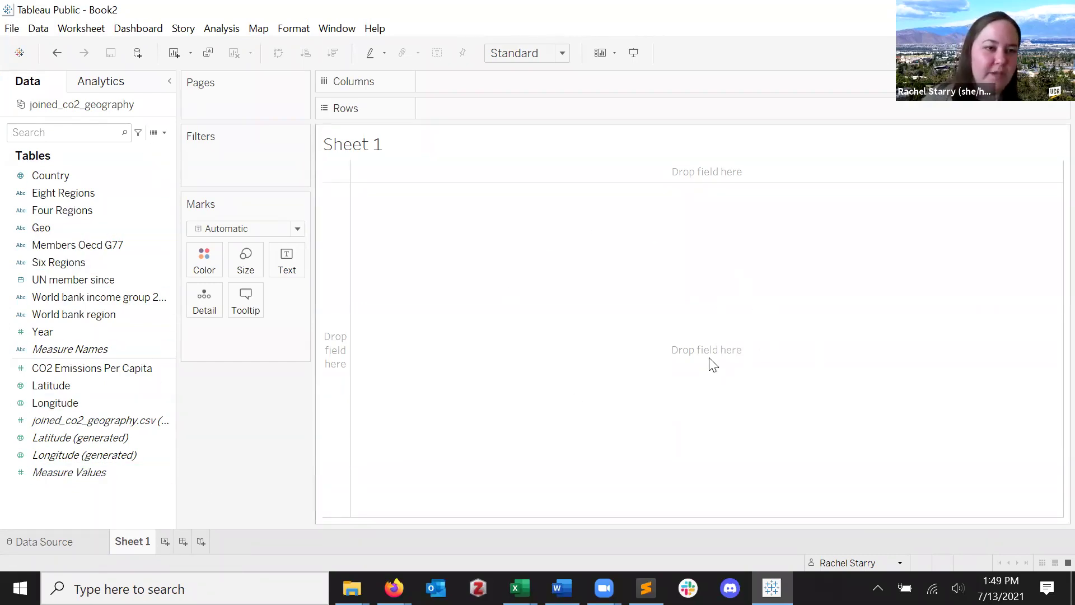
left_click(88, 33)
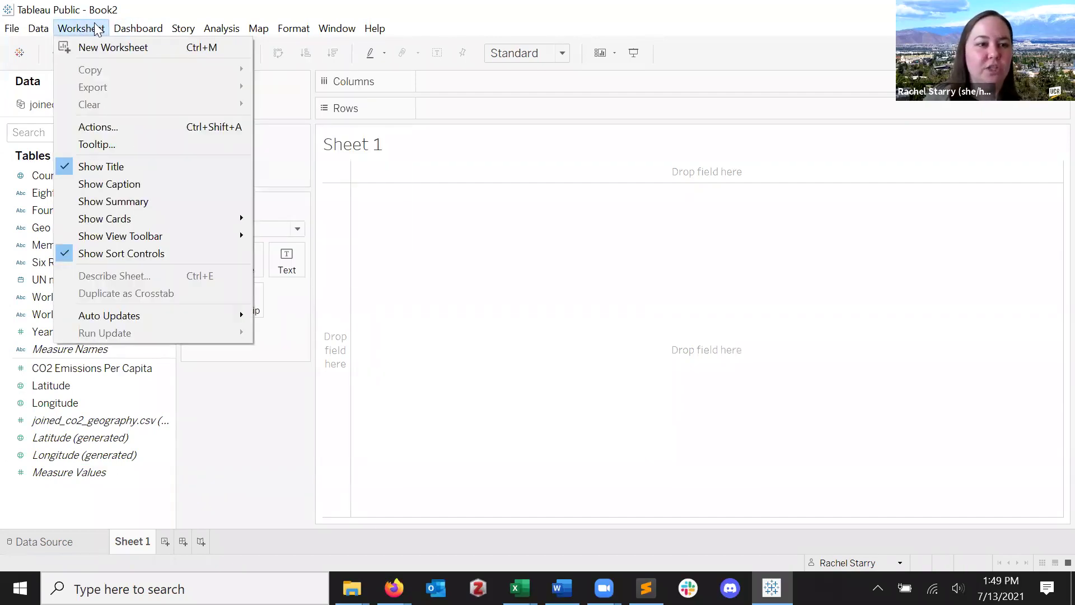
left_click(97, 47)
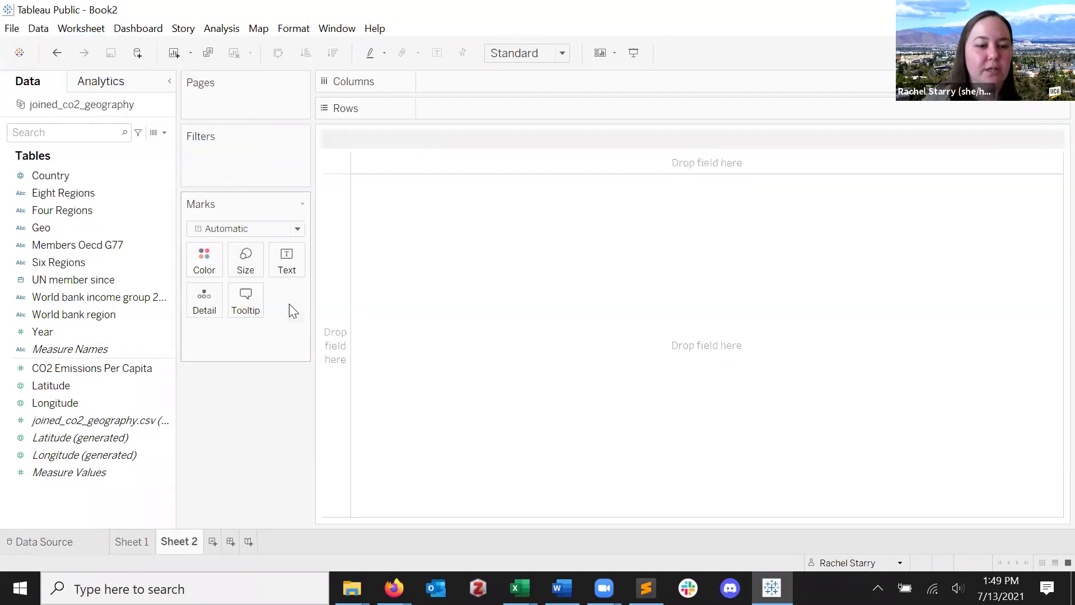
left_click(85, 29)
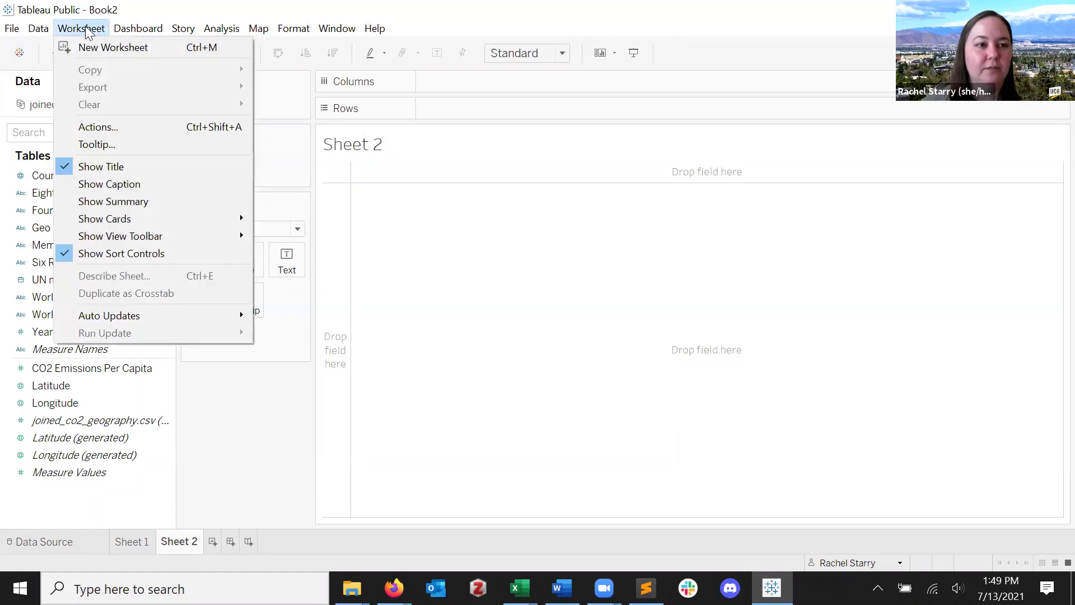
left_click(85, 26)
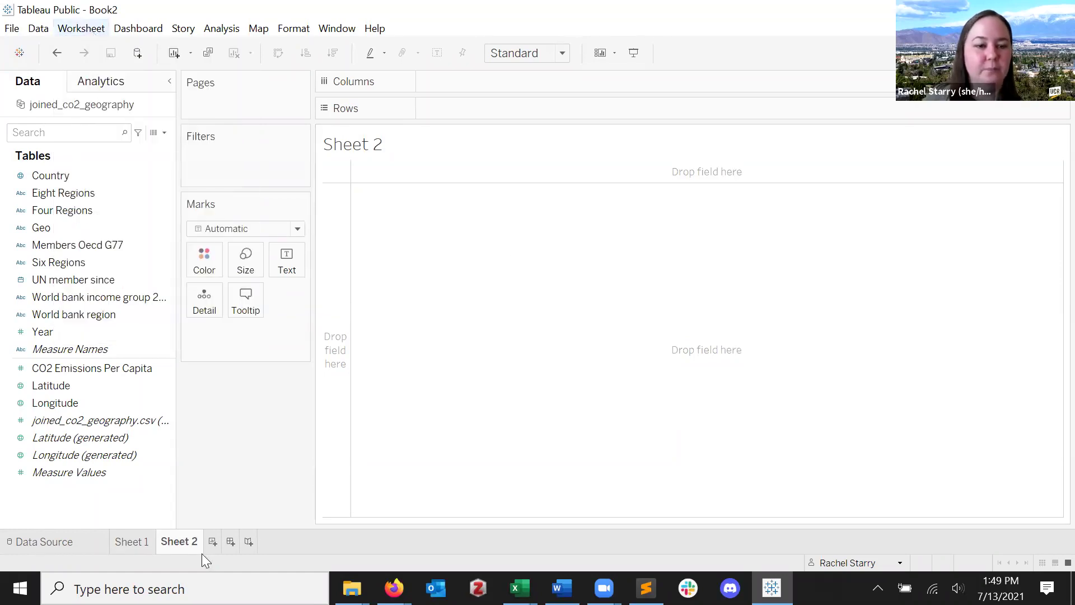
- Return to Sheet 1 and place the Country field in the empty view to build a world map
left_click(141, 542)
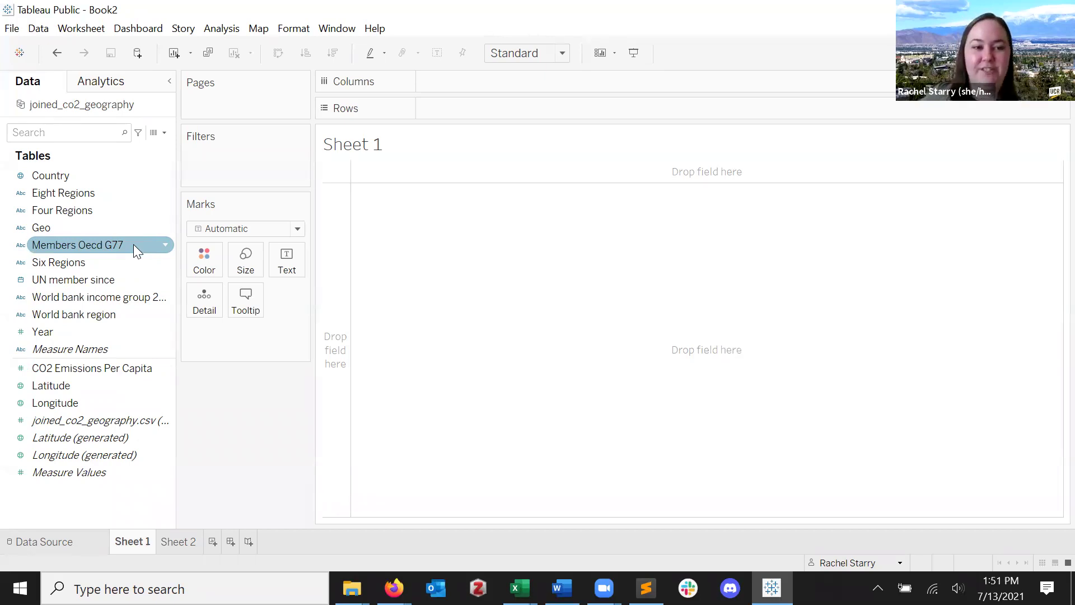
left_click(133, 196)
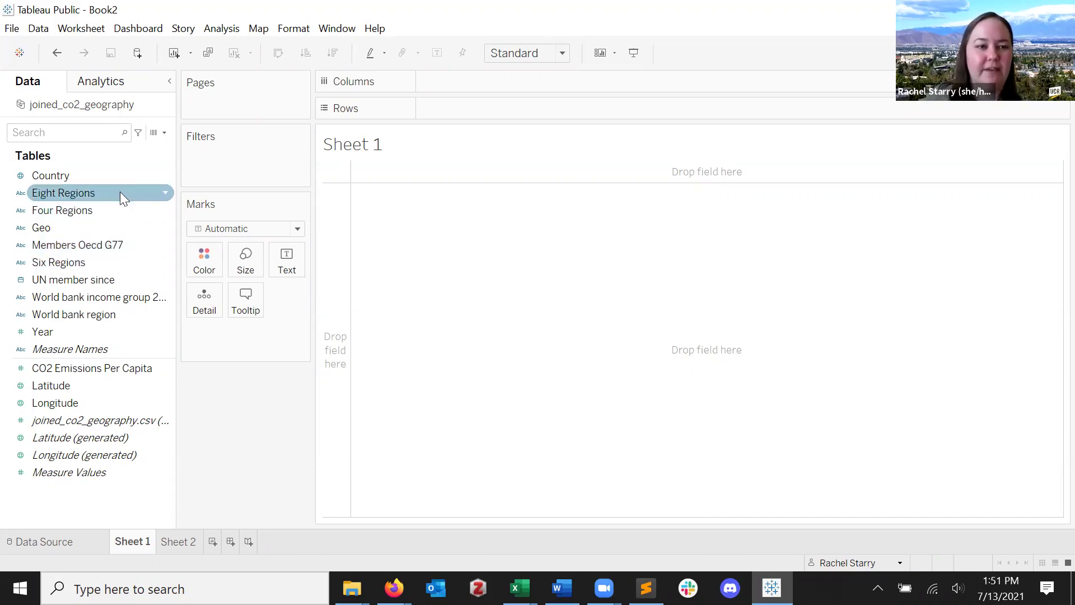
left_click(115, 171)
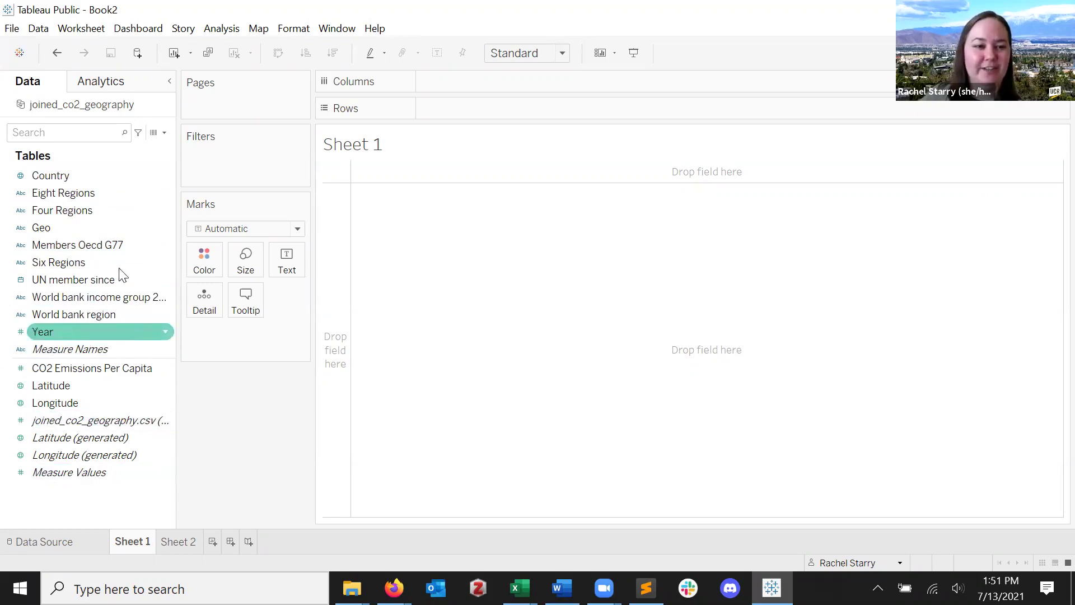
left_click(122, 247)
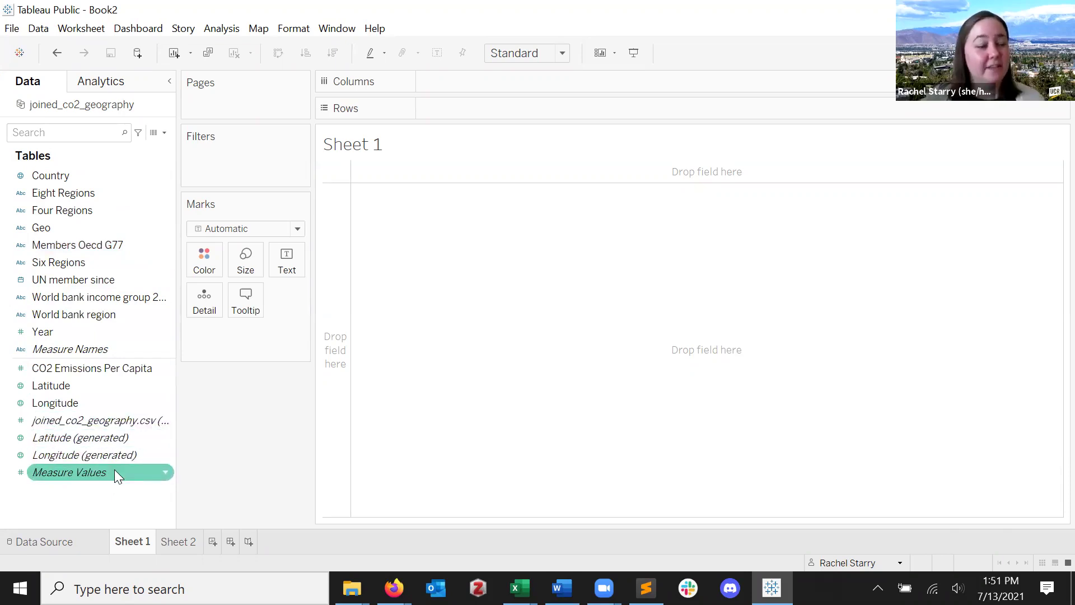
mouse_move(114, 474)
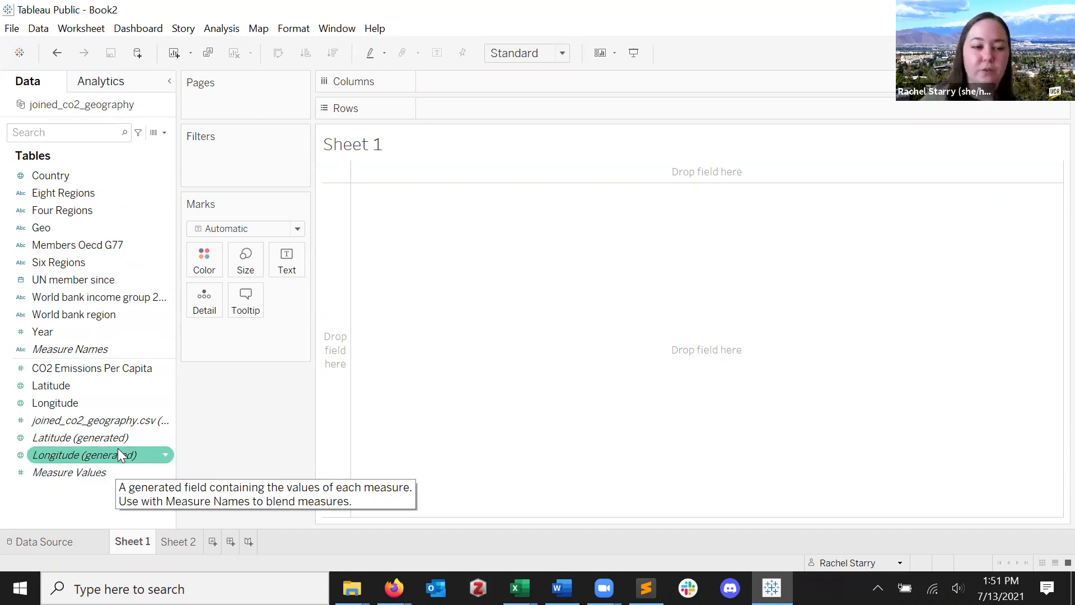
mouse_move(117, 444)
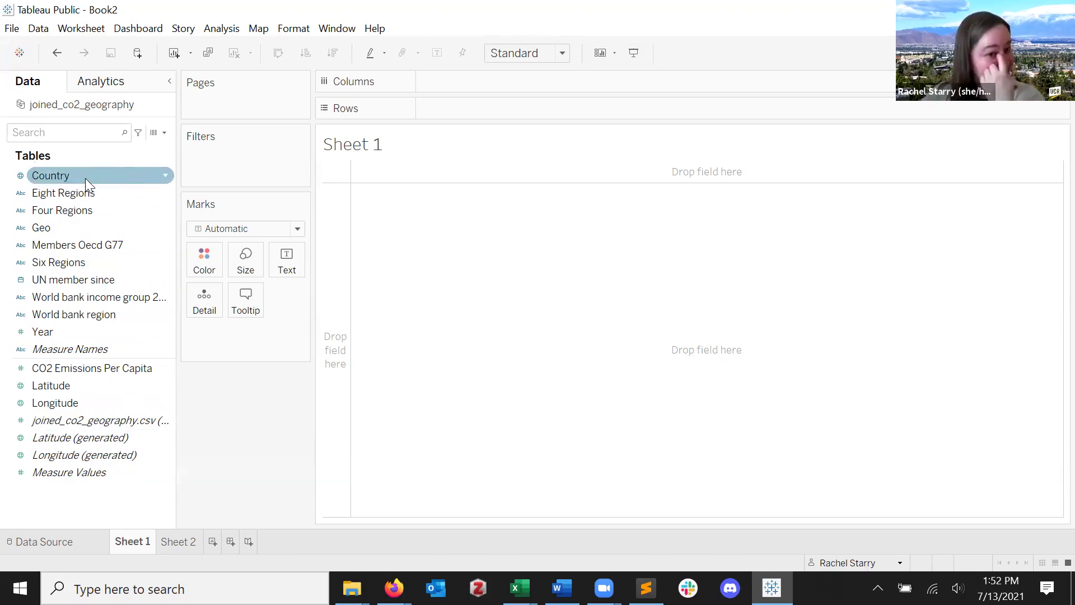
left_click_drag(74, 172, 690, 317)
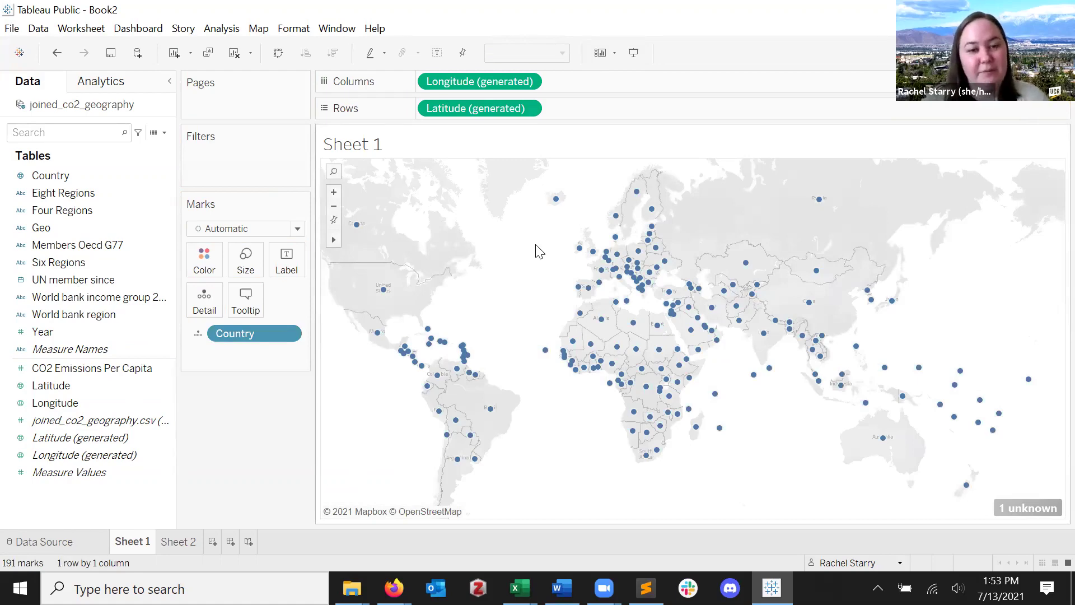
left_click(104, 194)
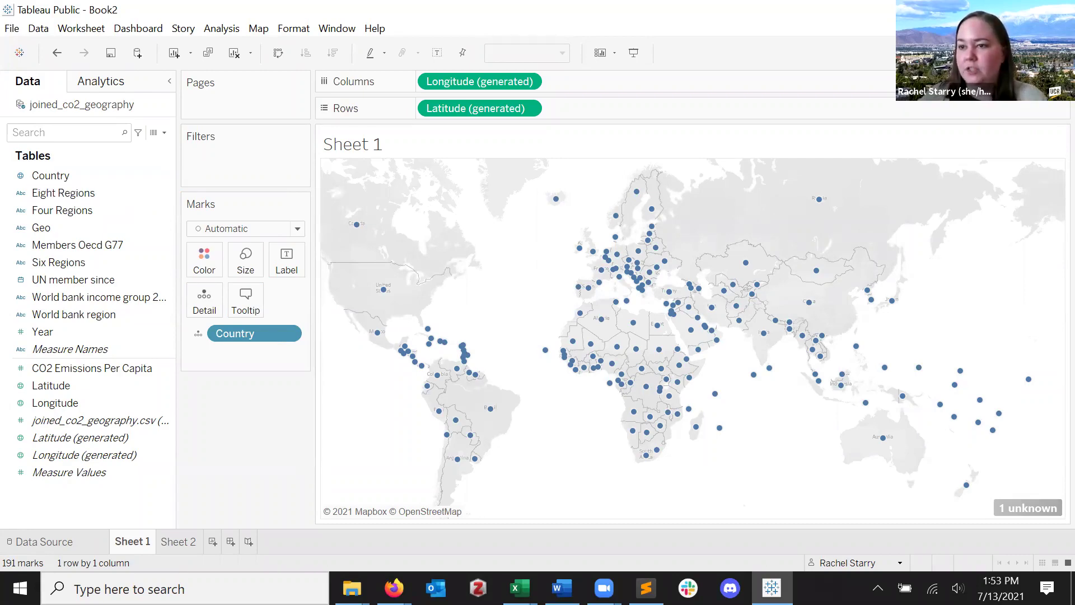
- Change the Year field's data type to Date and convert the field to discrete
left_click(31, 333)
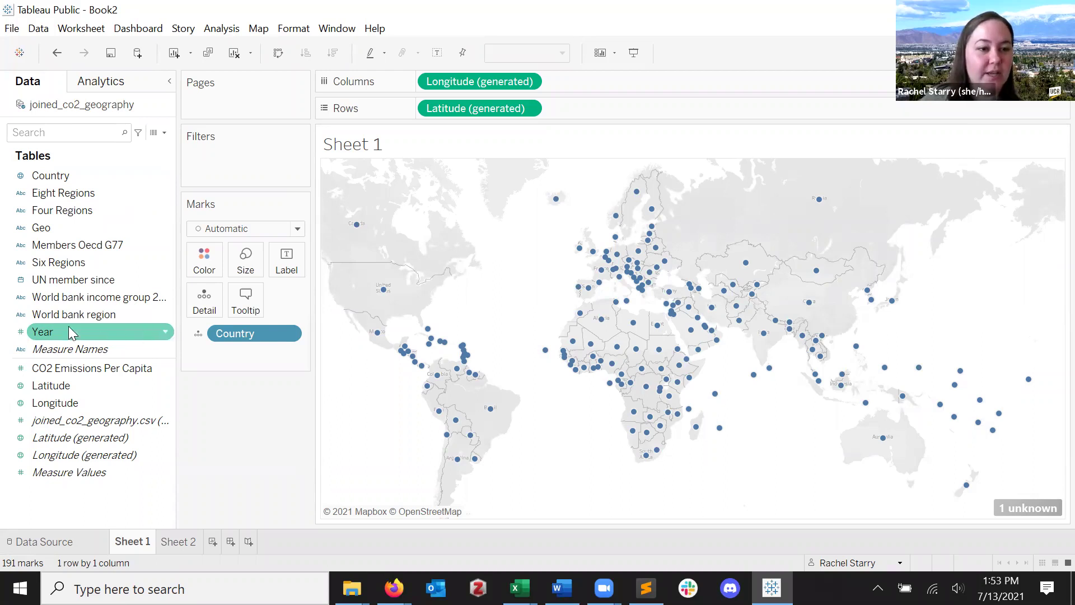
left_click(21, 332)
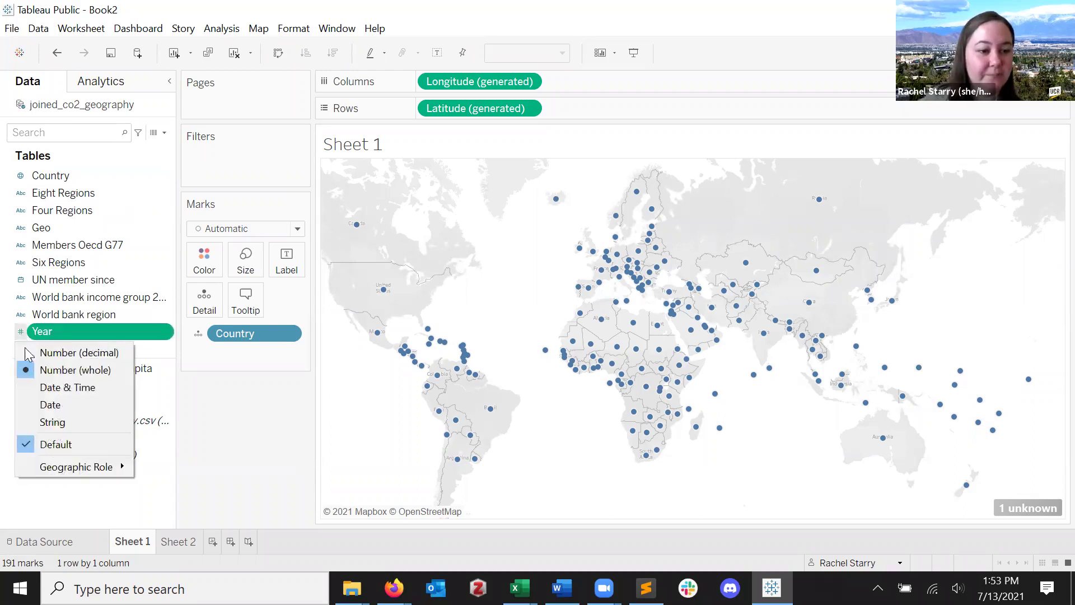
left_click(50, 405)
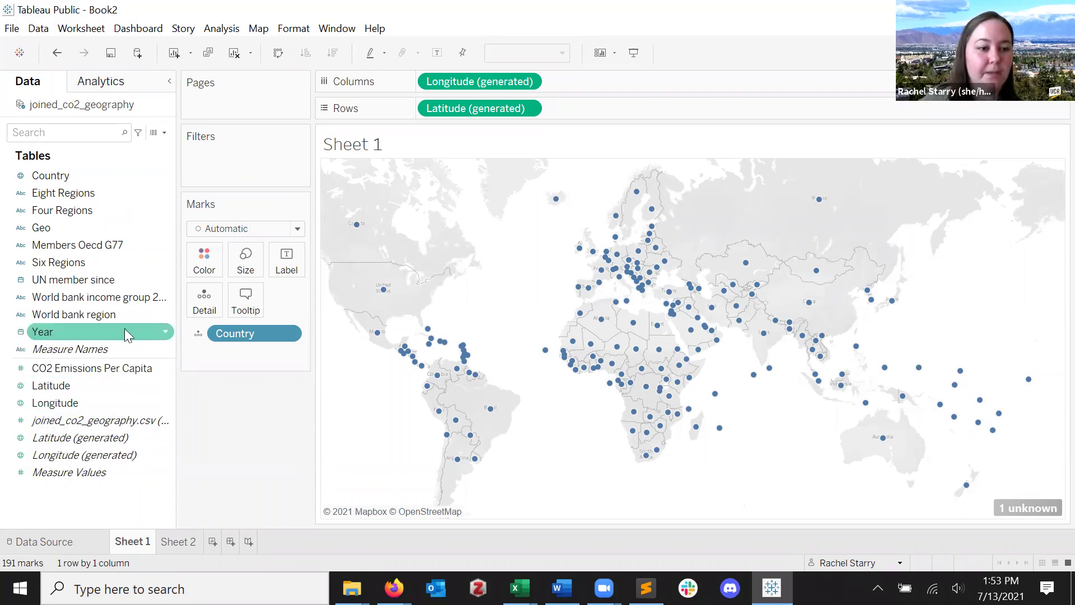
right_click(153, 327)
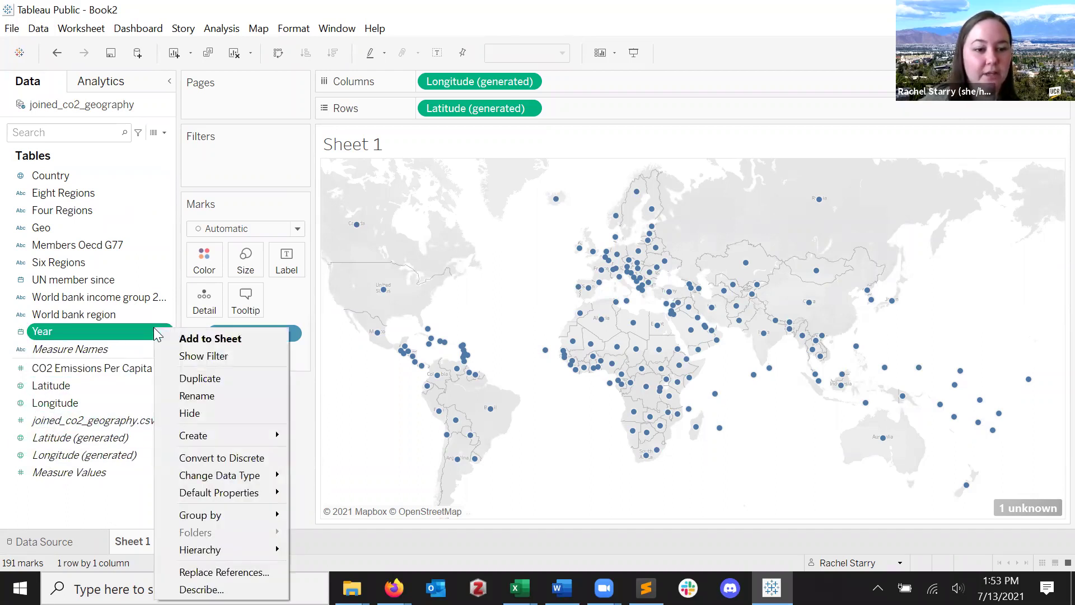
left_click(208, 458)
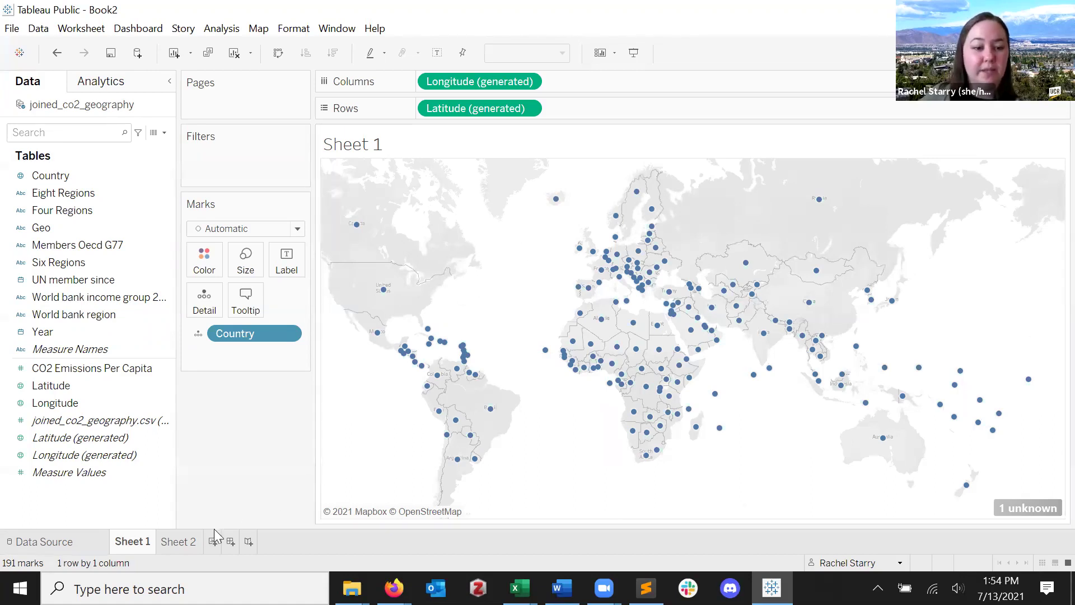
- Switch to Sheet 2 and add the Country field to its view to generate a world map
left_click(188, 544)
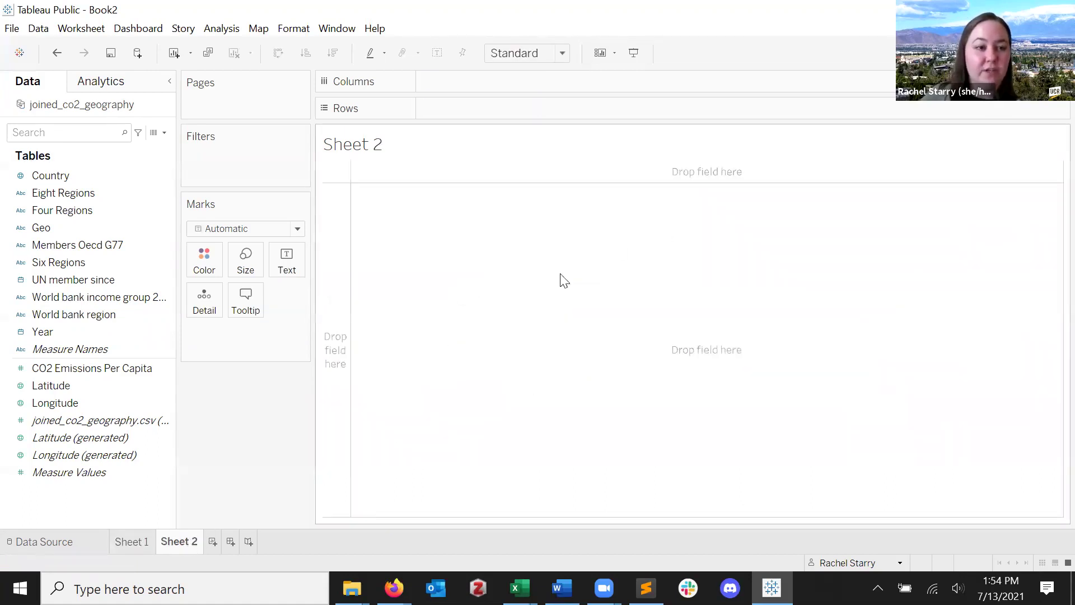
left_click(110, 176)
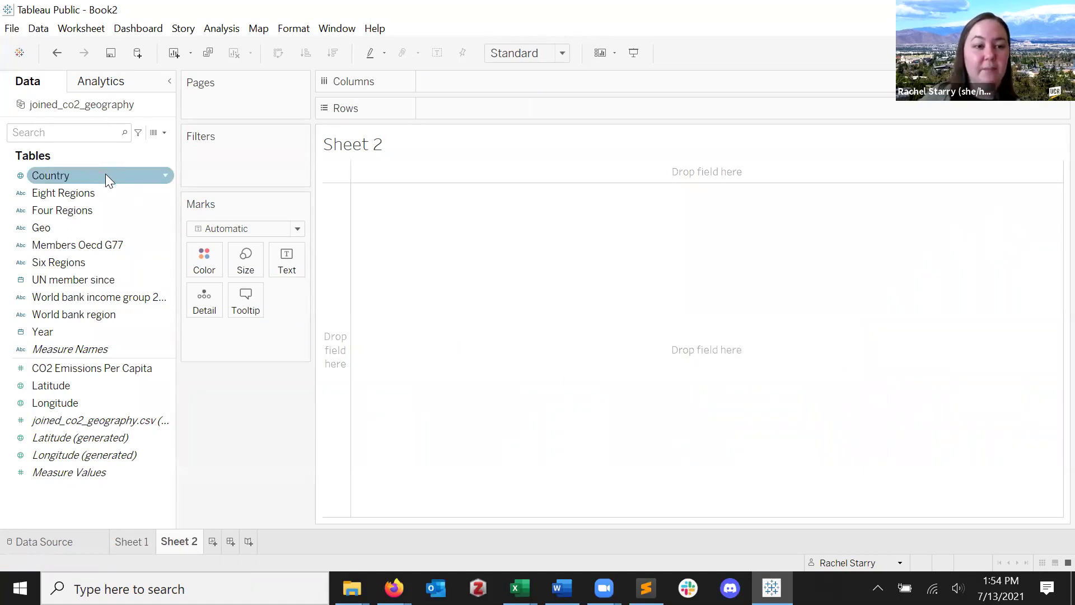
double_click(105, 175)
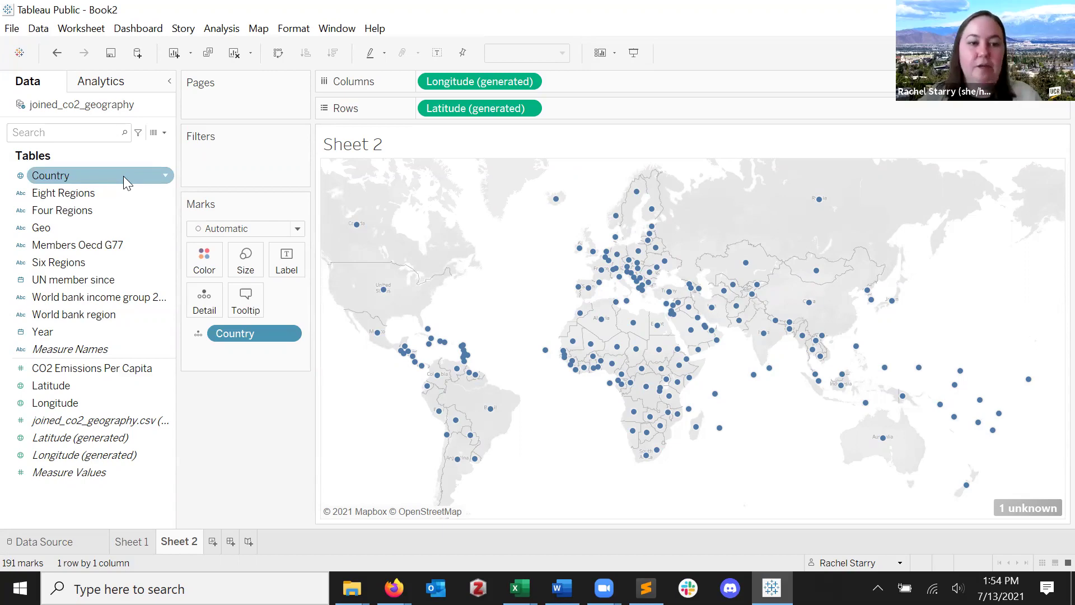
- Add a third worksheet to the workbook and delete Sheet 2
left_click(213, 541)
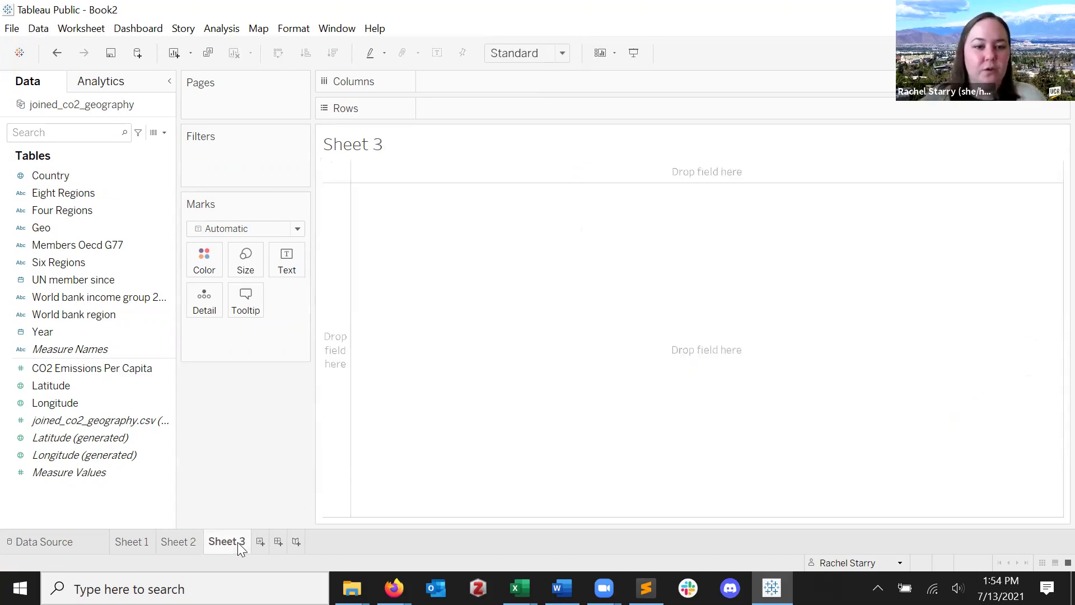
left_click(184, 542)
right_click(184, 546)
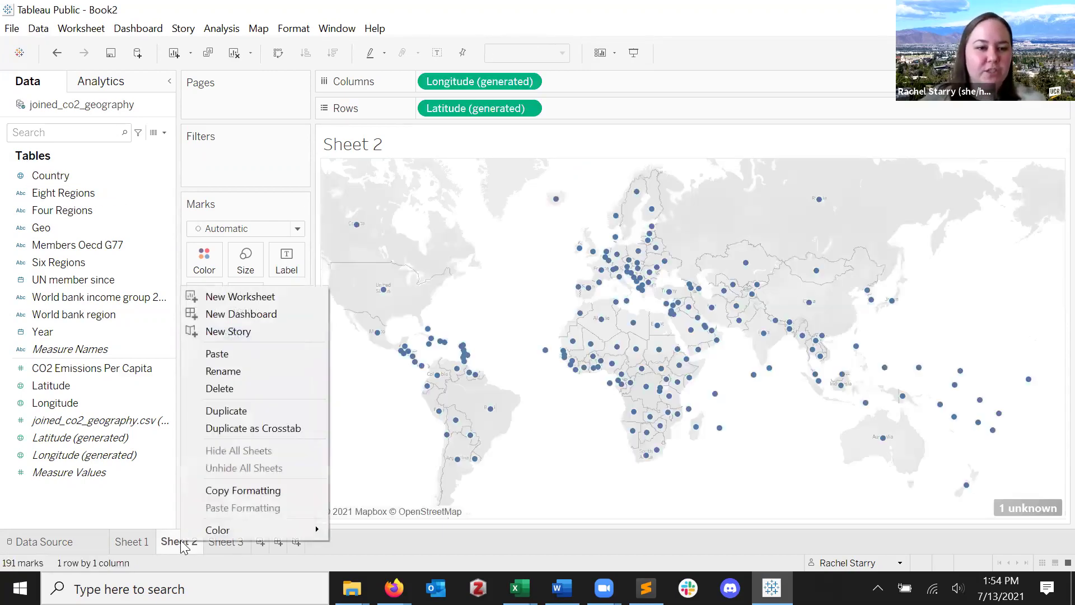
left_click(243, 387)
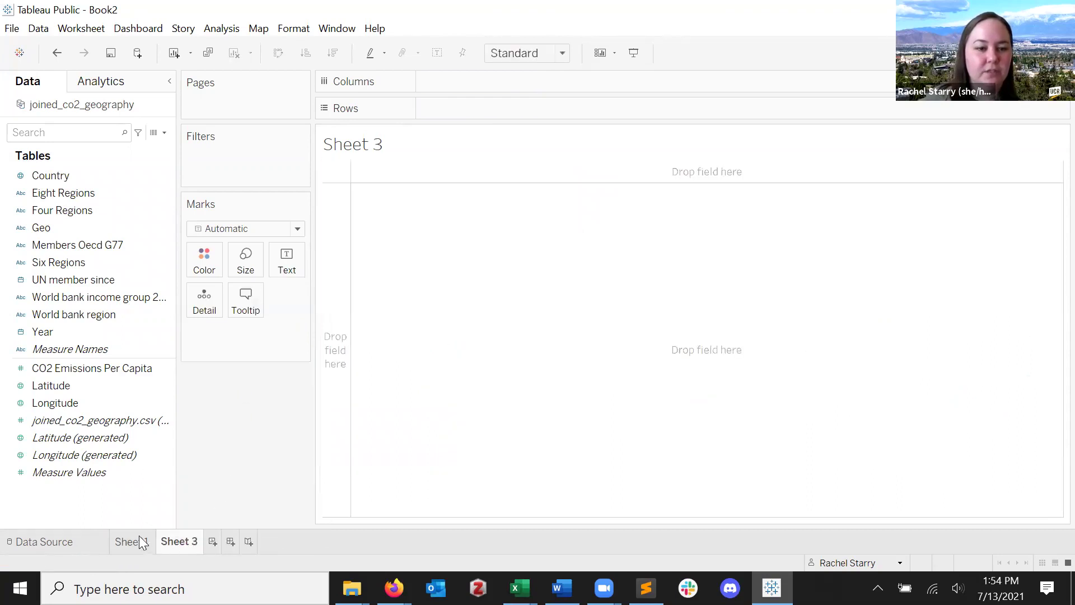
mouse_move(139, 544)
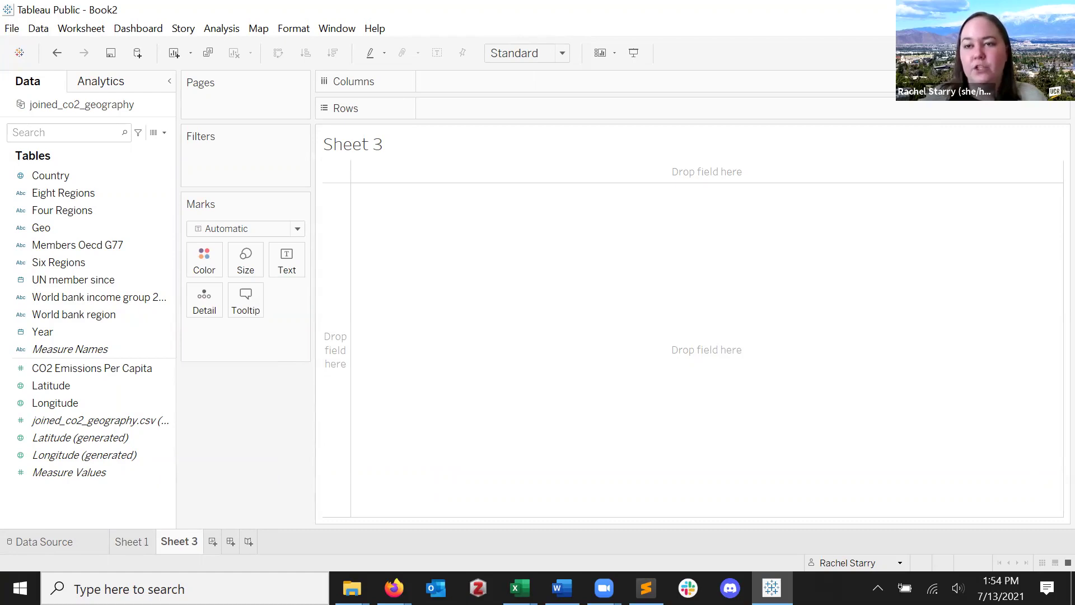
- Build a symbol map on Sheet 3 from the Latitude and Longitude fields using the Show Me chart suggestions
key("ctrl+1")
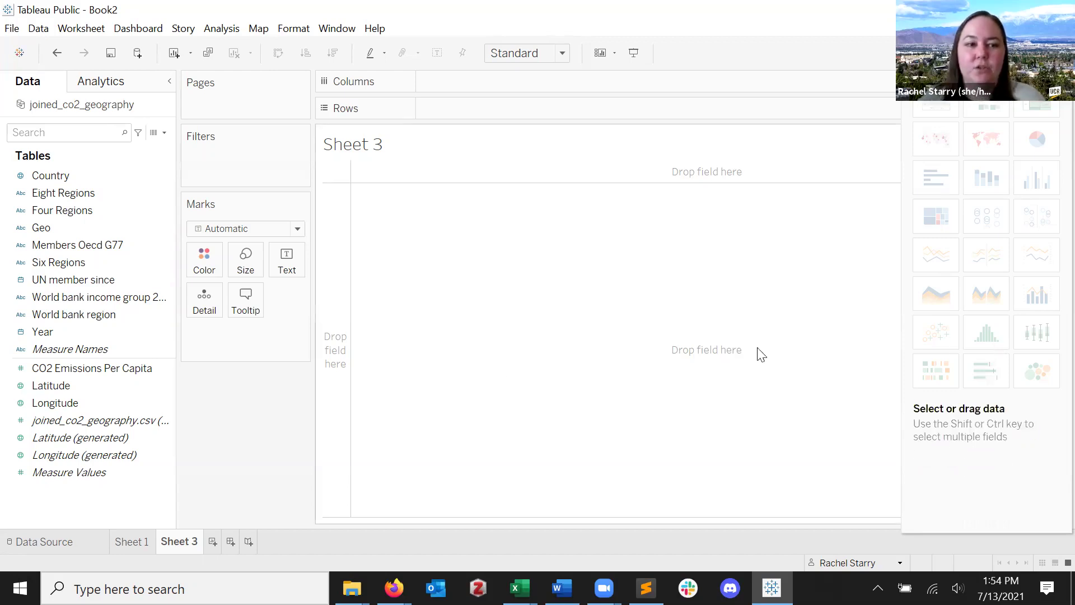
left_click(101, 316)
left_click(90, 368)
left_click(92, 385)
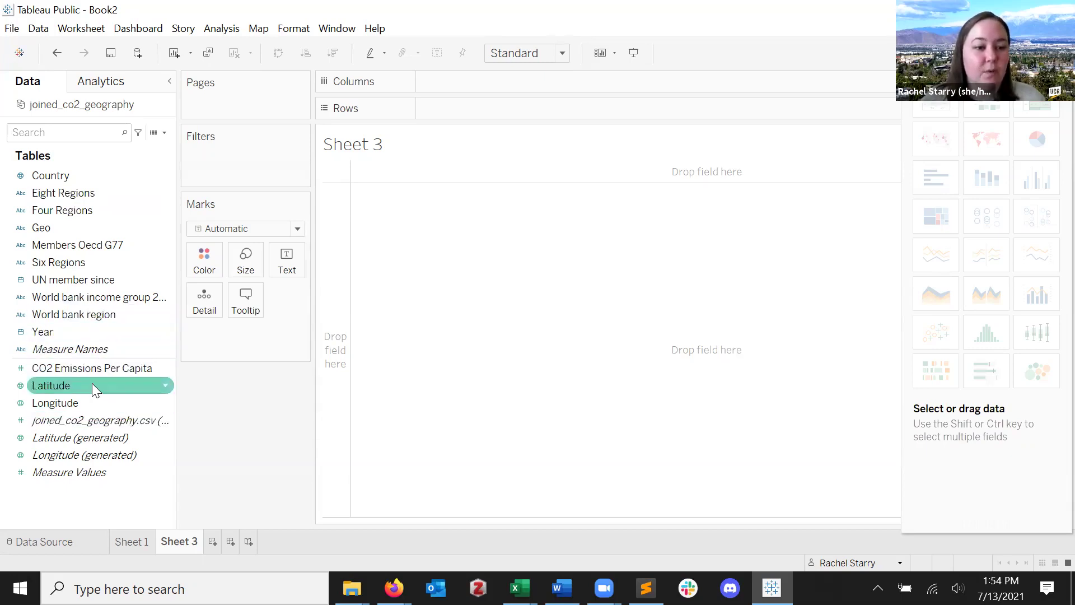
left_click(94, 400, "ctrl")
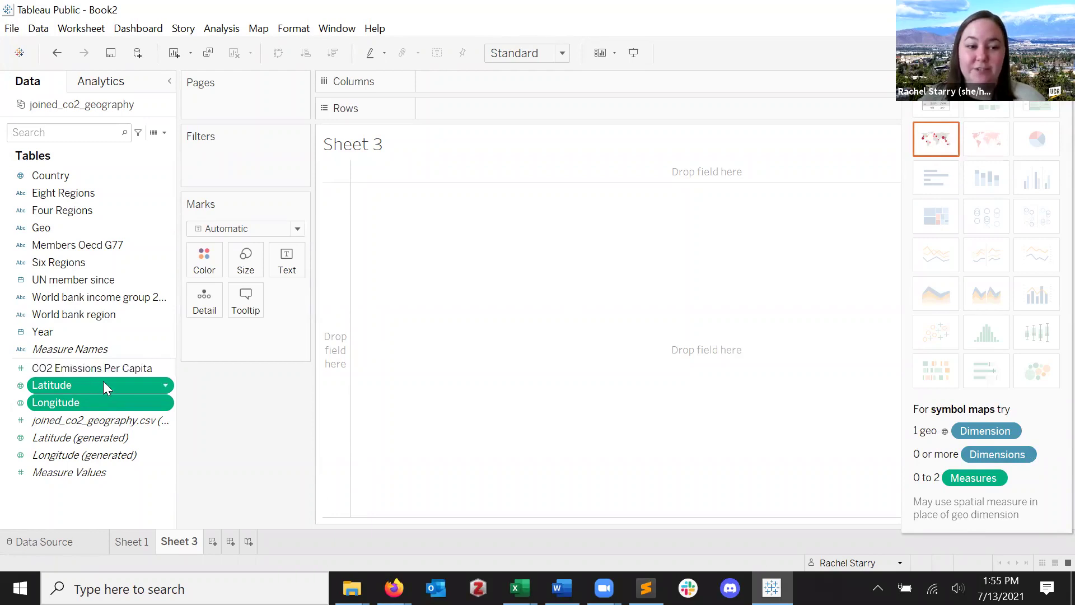
left_click(946, 140)
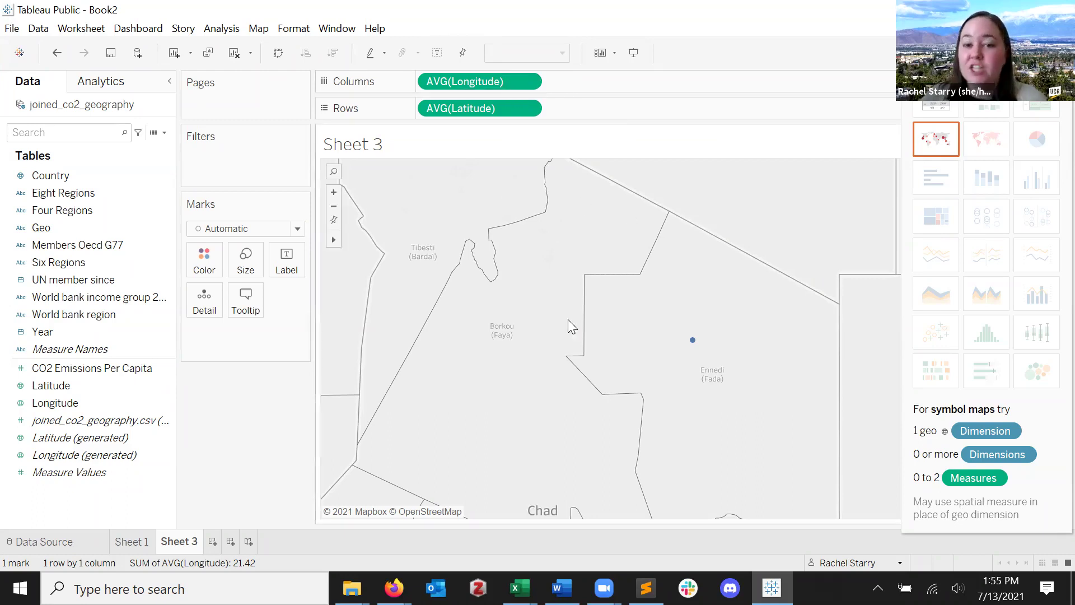
- Convert the Longitude and Latitude fields on Sheet 3 from averages to dimensions to plot individual points
left_click(528, 83)
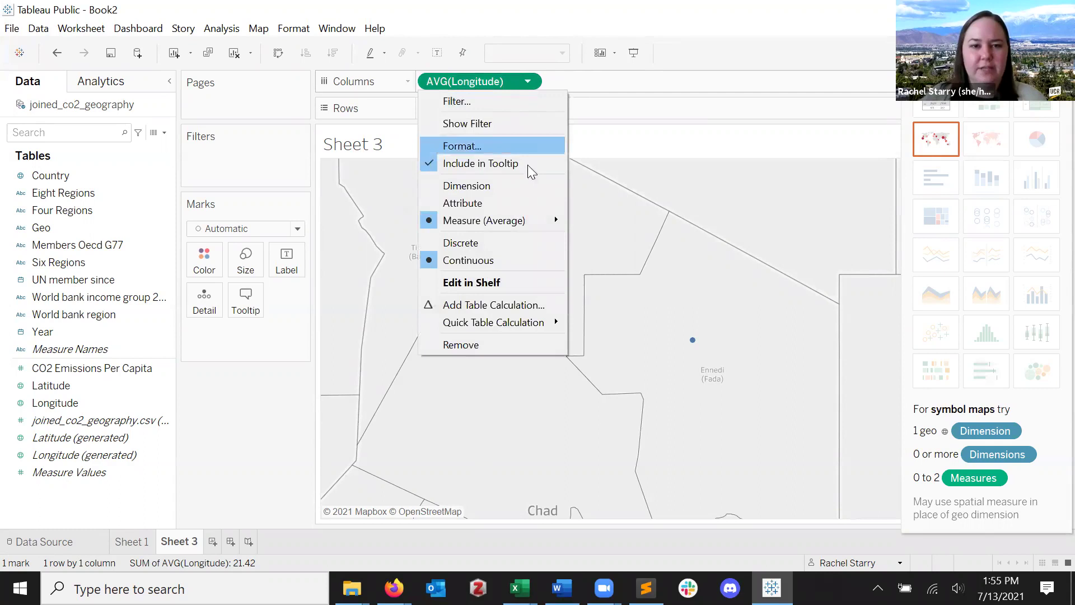
left_click(528, 194)
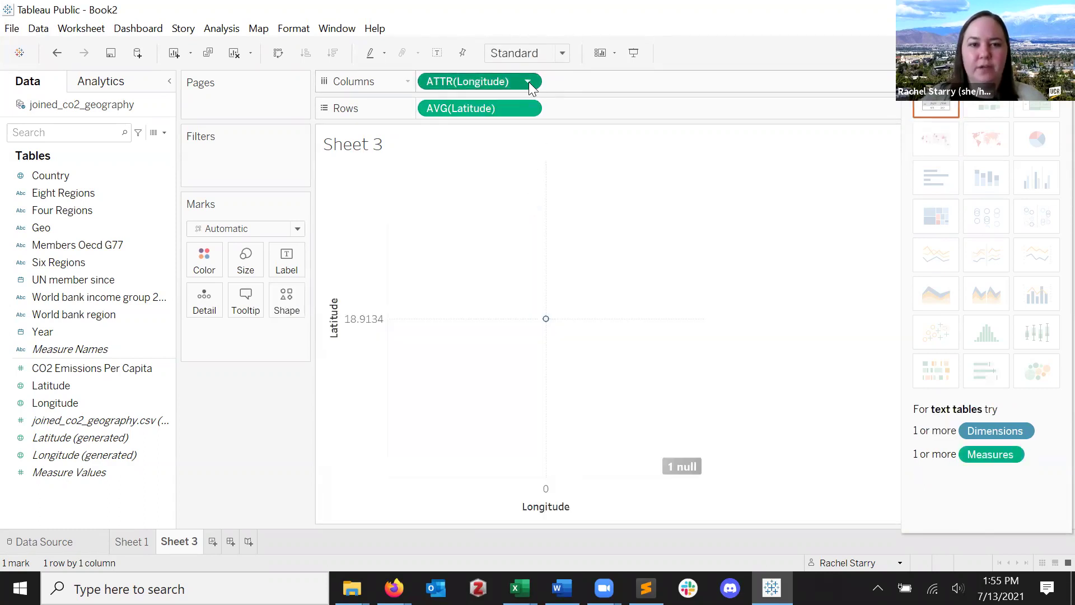
left_click(527, 81)
left_click(524, 200)
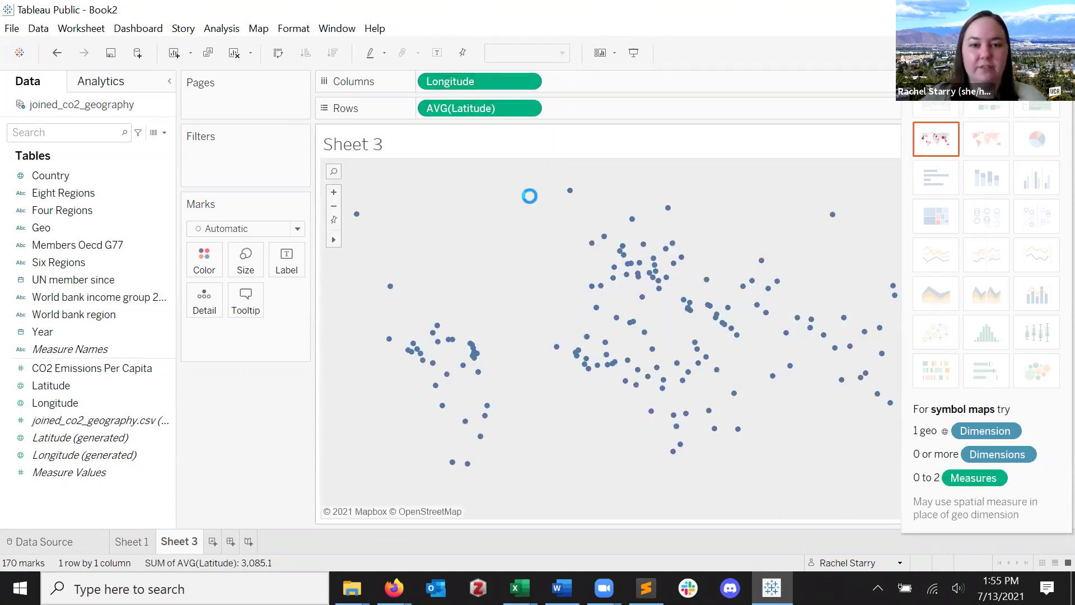
left_click(528, 109)
left_click(525, 213)
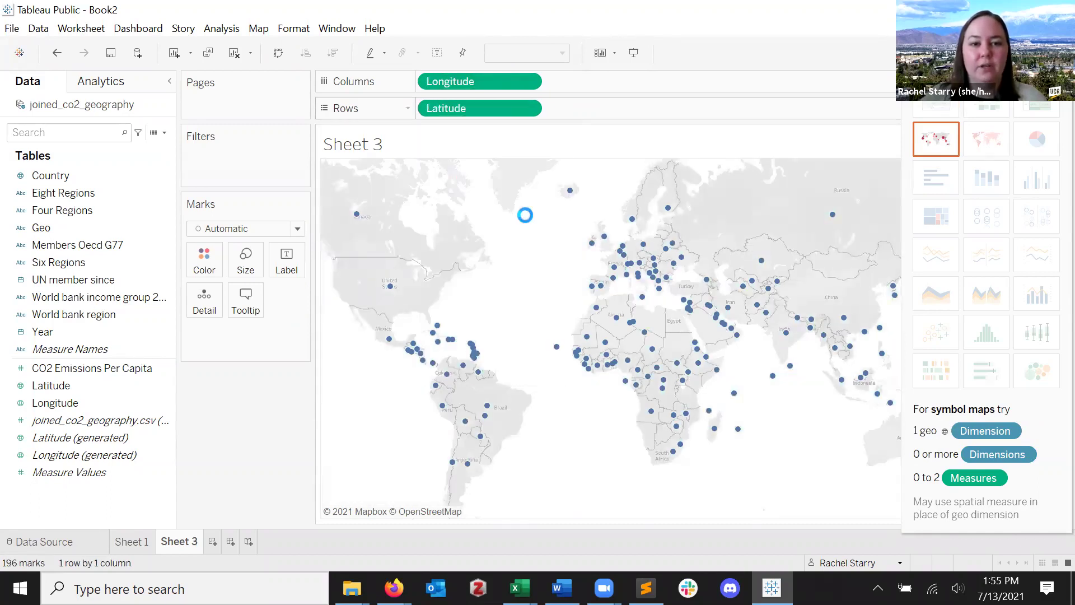
mouse_move(556, 357)
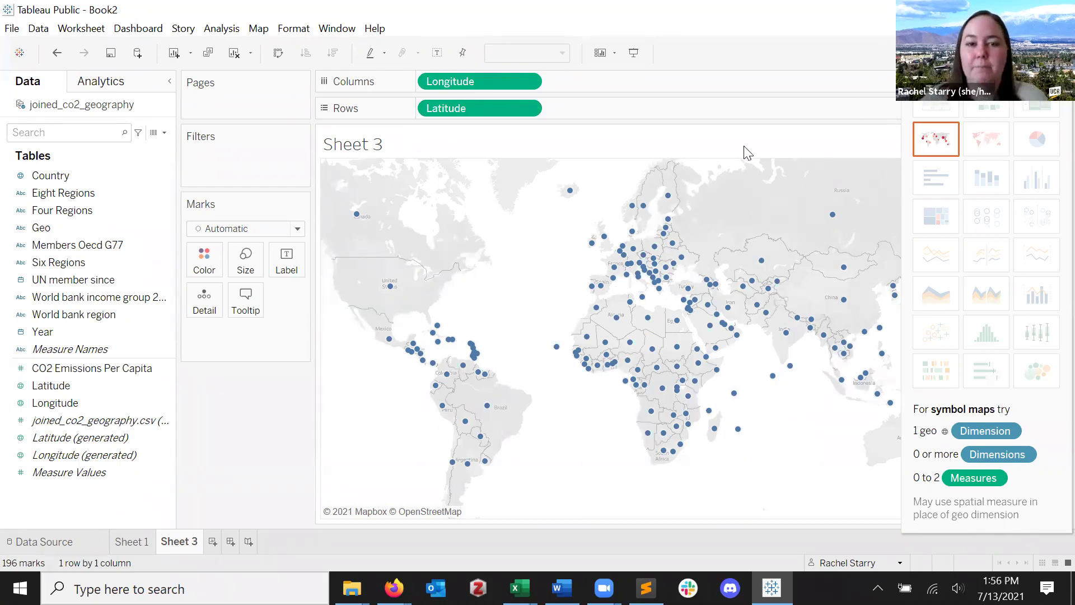
- Compare the Country-based map on Sheet 1 with the coordinate-based map on Sheet 3
left_click(133, 542)
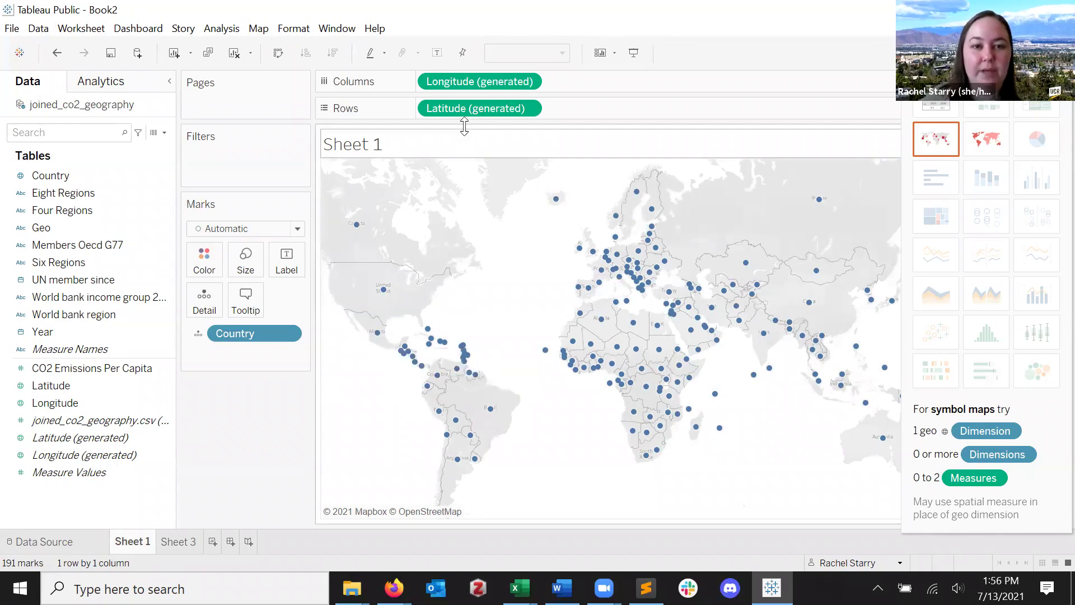
mouse_move(376, 344)
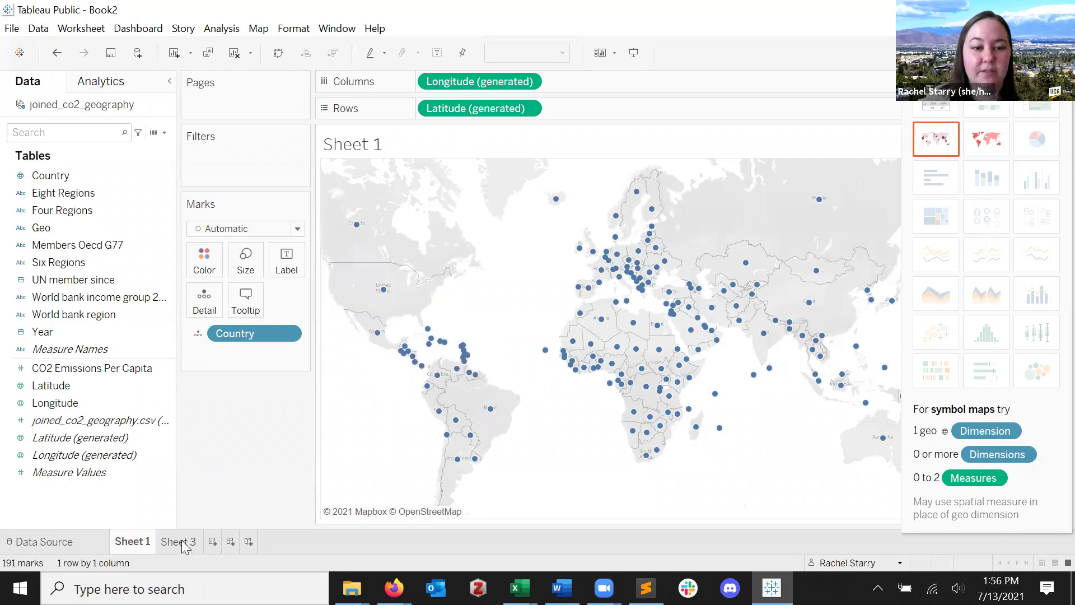
mouse_move(184, 546)
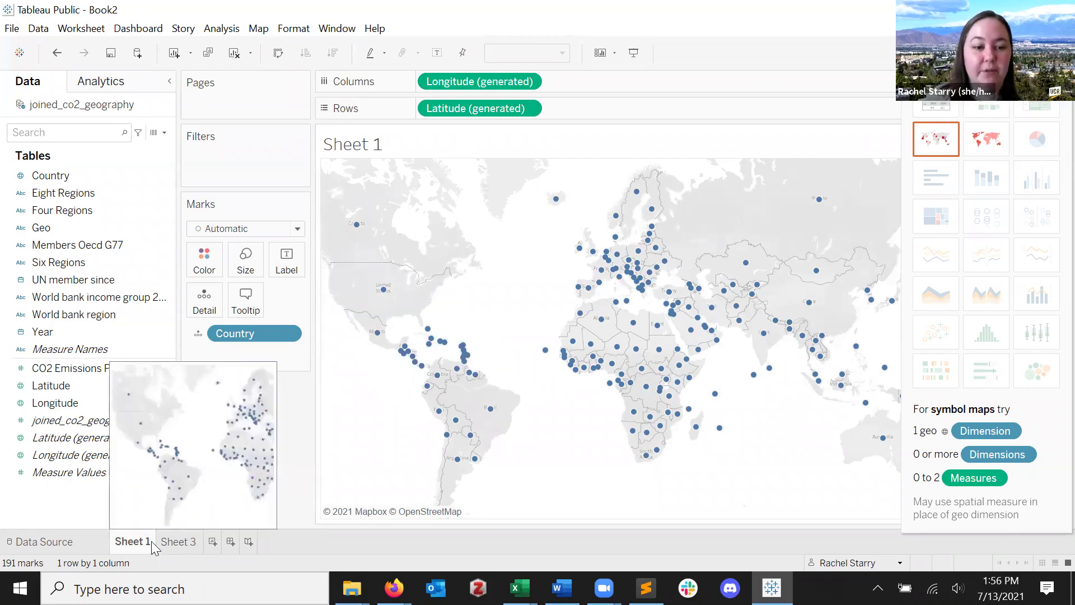
left_click(175, 544)
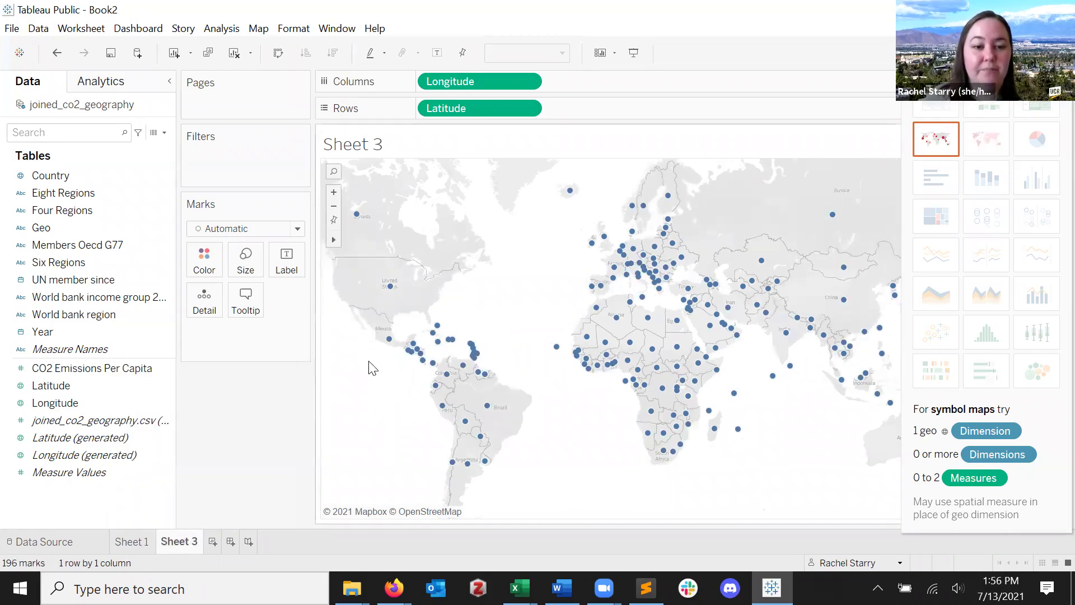
- Delete Sheet 3 and hide the Show Me chart suggestions
right_click(189, 546)
left_click(259, 384)
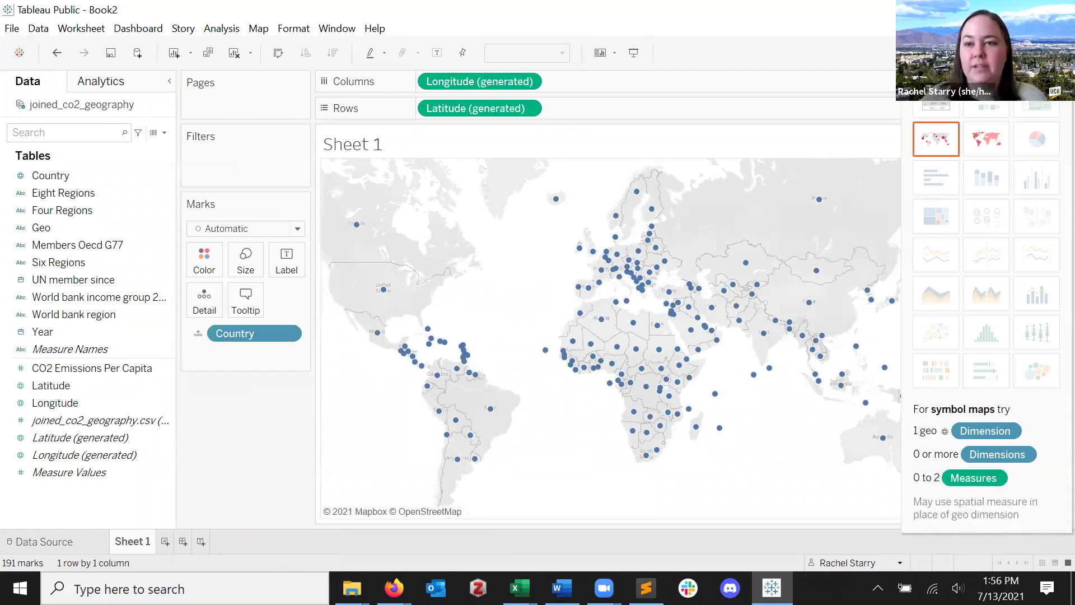
left_click(1042, 52)
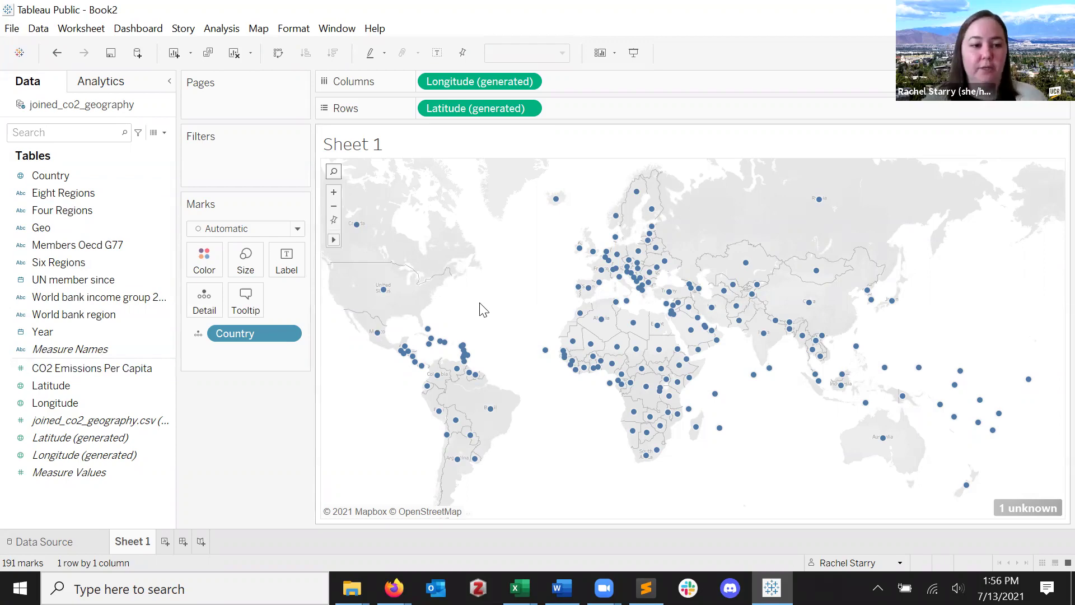
- Add CO2 Emissions Per Capita to the Sheet 1 map as mark size and aggregate it by Average
left_click(110, 367)
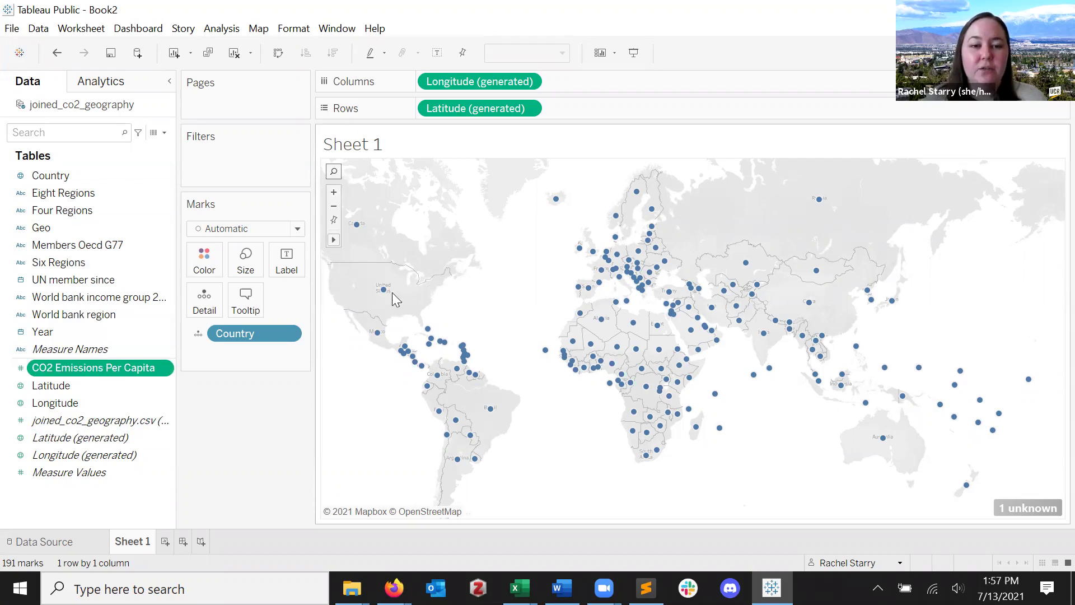
mouse_move(385, 292)
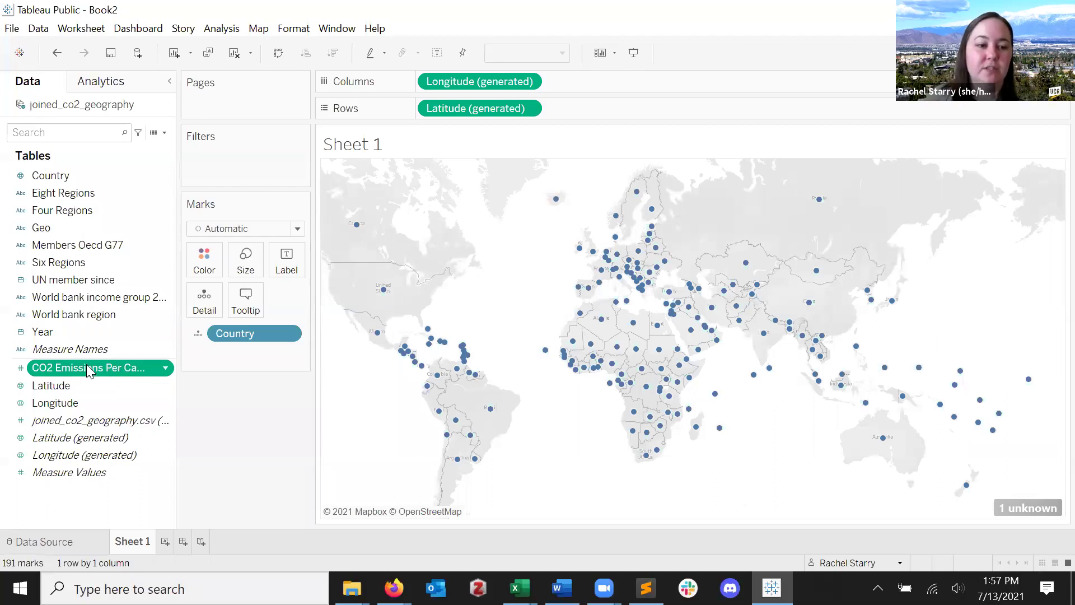
left_click_drag(91, 375, 541, 256)
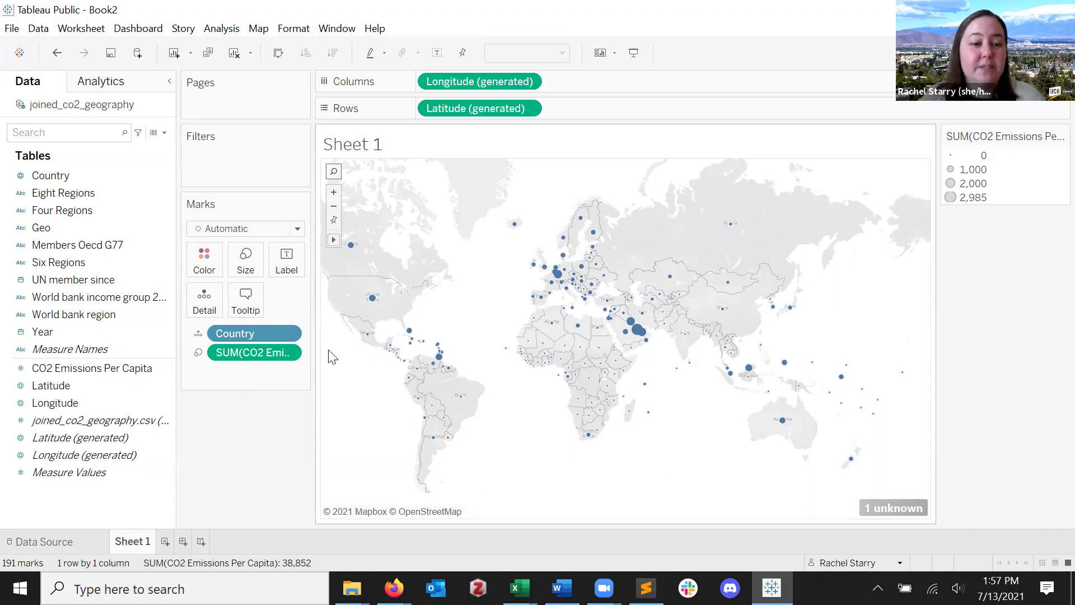
left_click(288, 353)
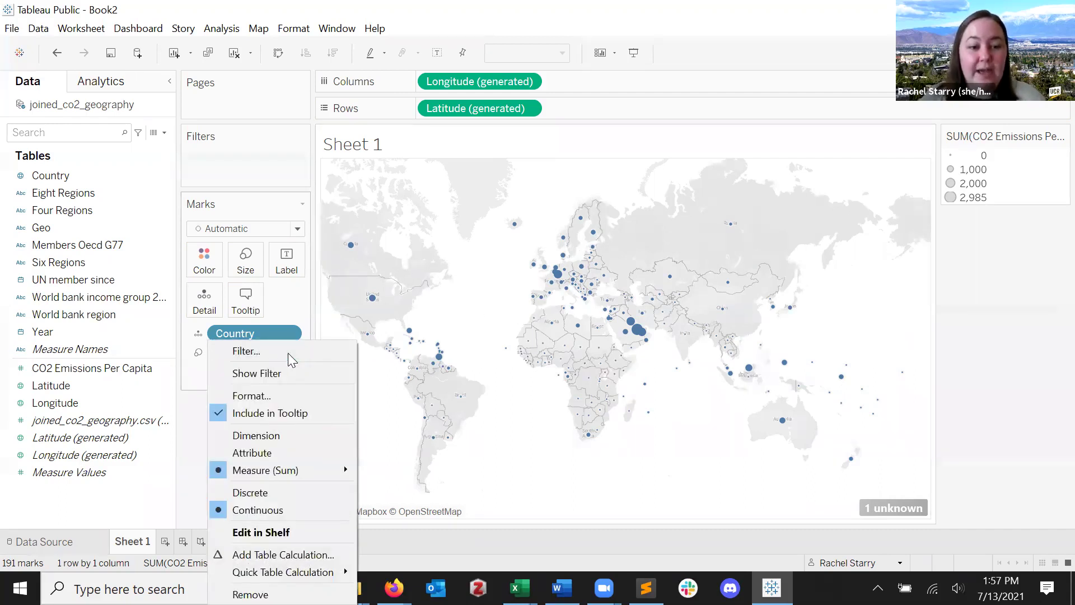
mouse_move(297, 469)
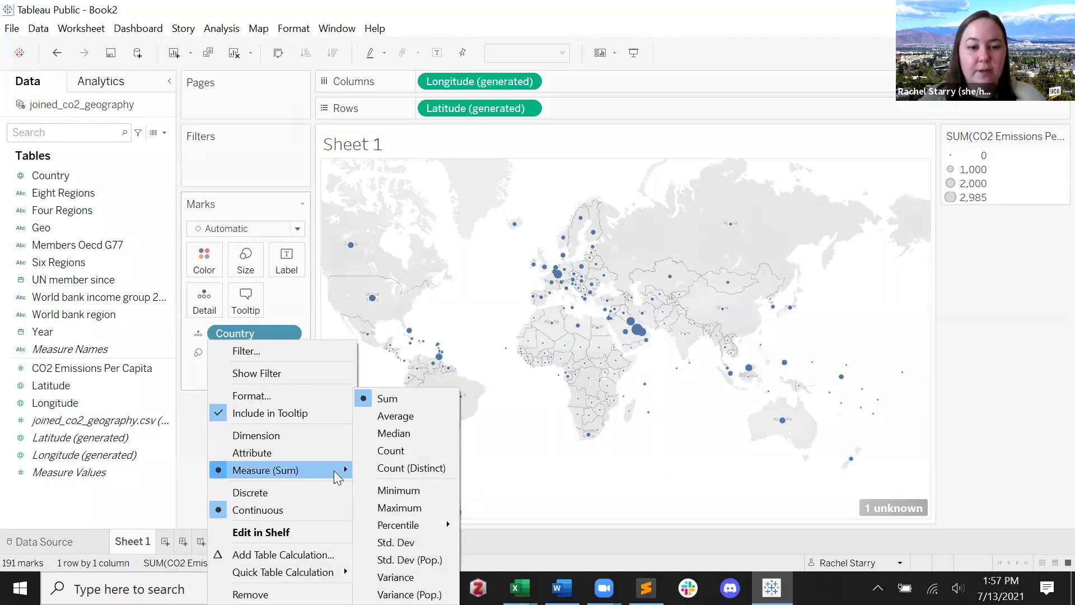
left_click(425, 417)
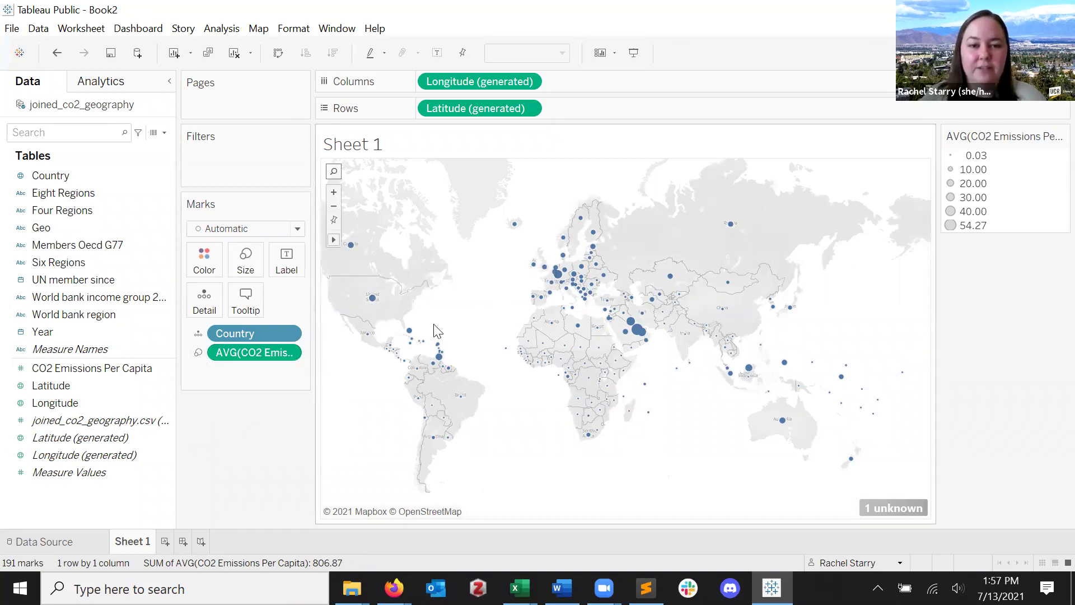
- Enlarge the map's marks to about the middle of the size range
scroll(434, 334, "up", 2)
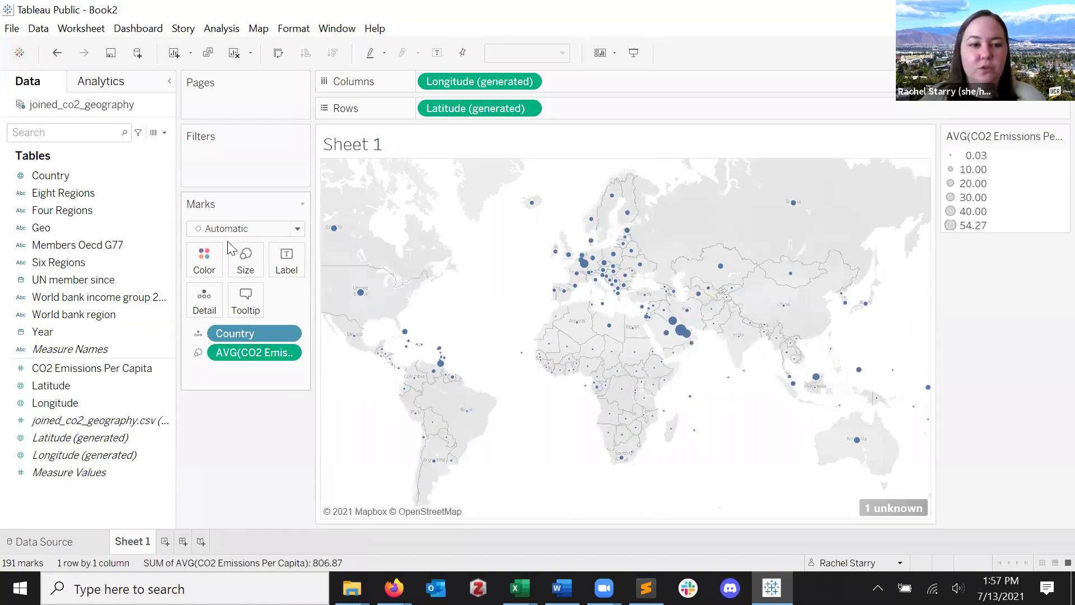
left_click(246, 261)
left_click_drag(262, 297, 287, 296)
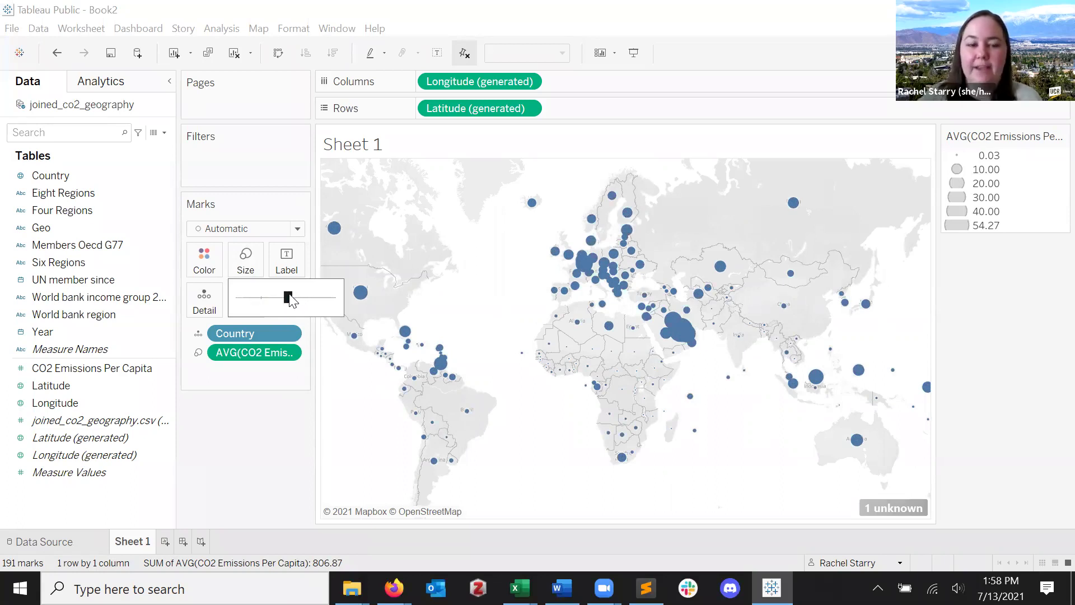
left_click(270, 424)
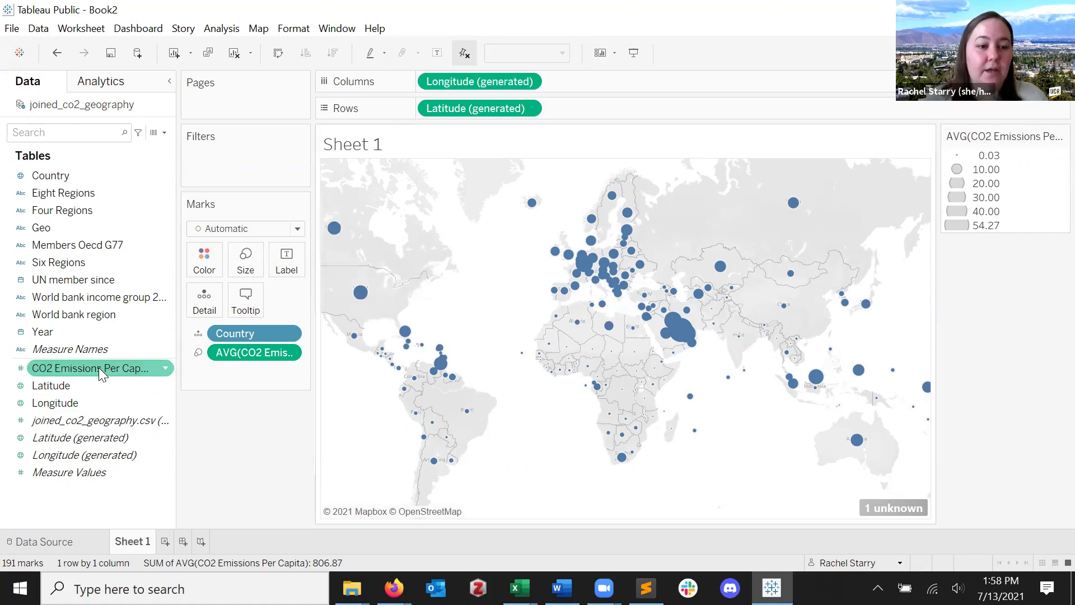
- Color the map marks by CO2 Emissions Per Capita and aggregate the color measure by Average
left_click_drag(112, 368, 205, 263)
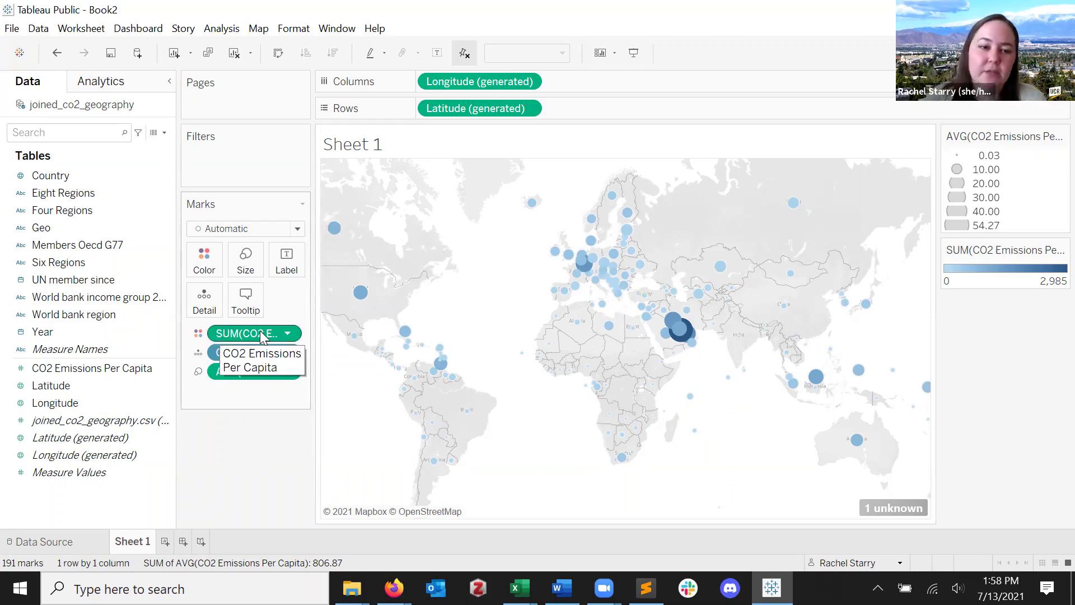
left_click(288, 334)
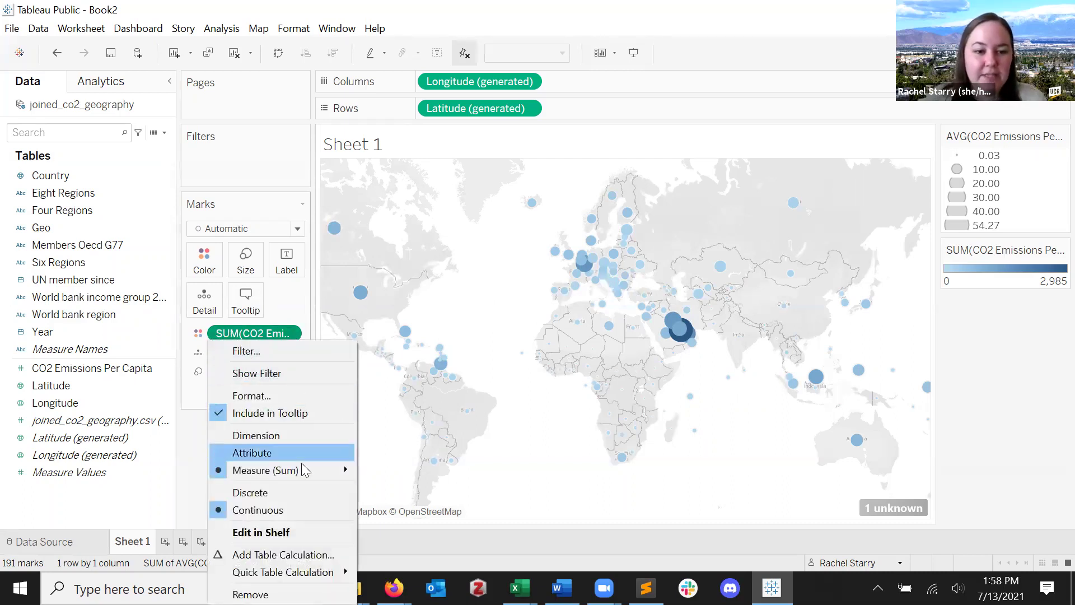
mouse_move(302, 468)
left_click(400, 417)
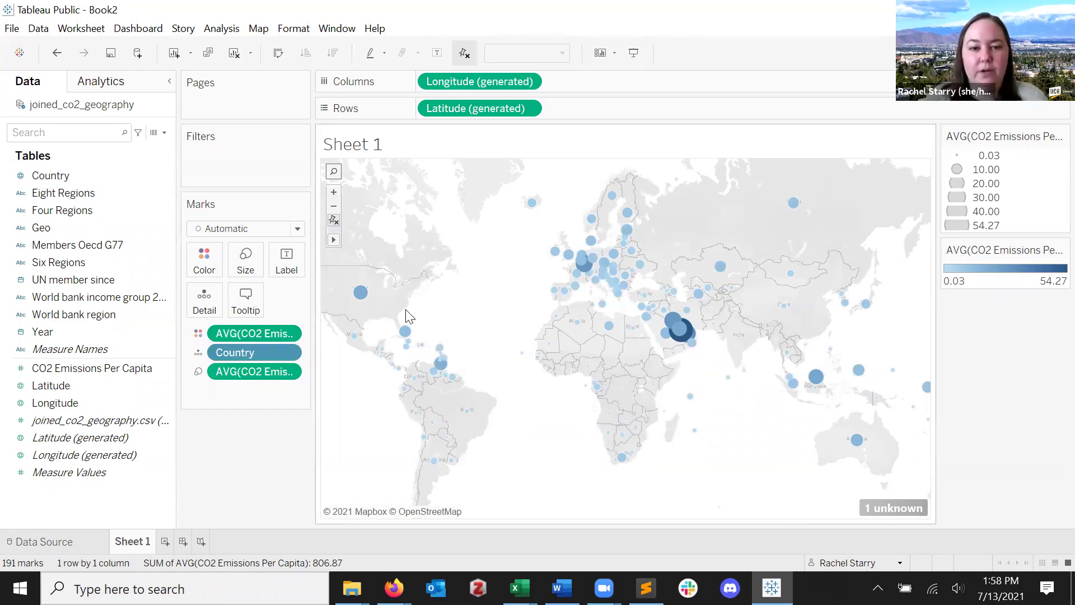
- Rename the Sheet 1 worksheet as Map
scroll(408, 317, "up", 3)
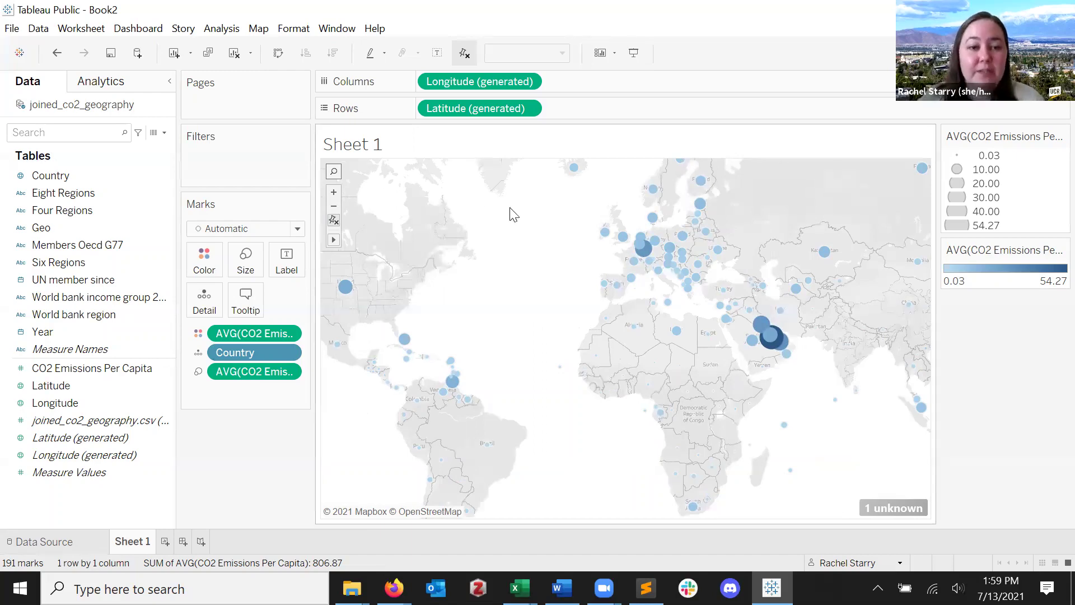
right_click(124, 544)
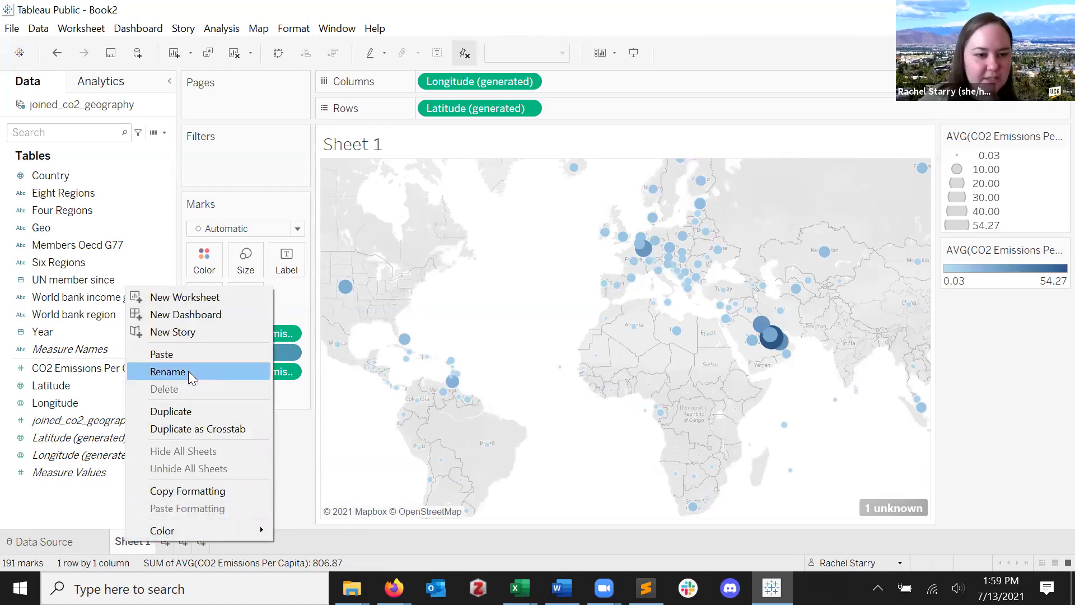
left_click(168, 371)
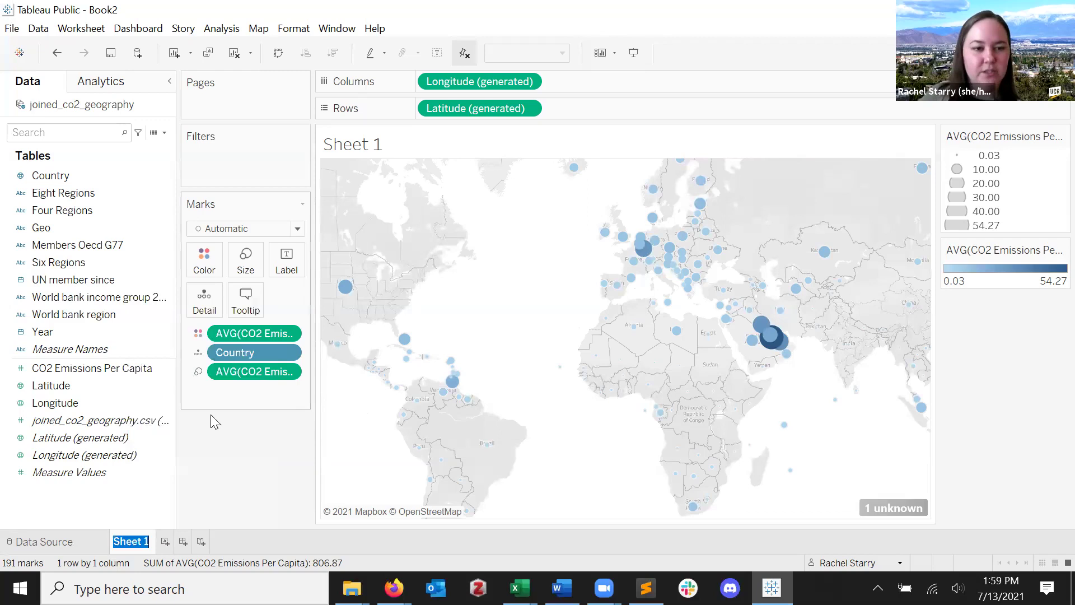
type("Map")
key("Return")
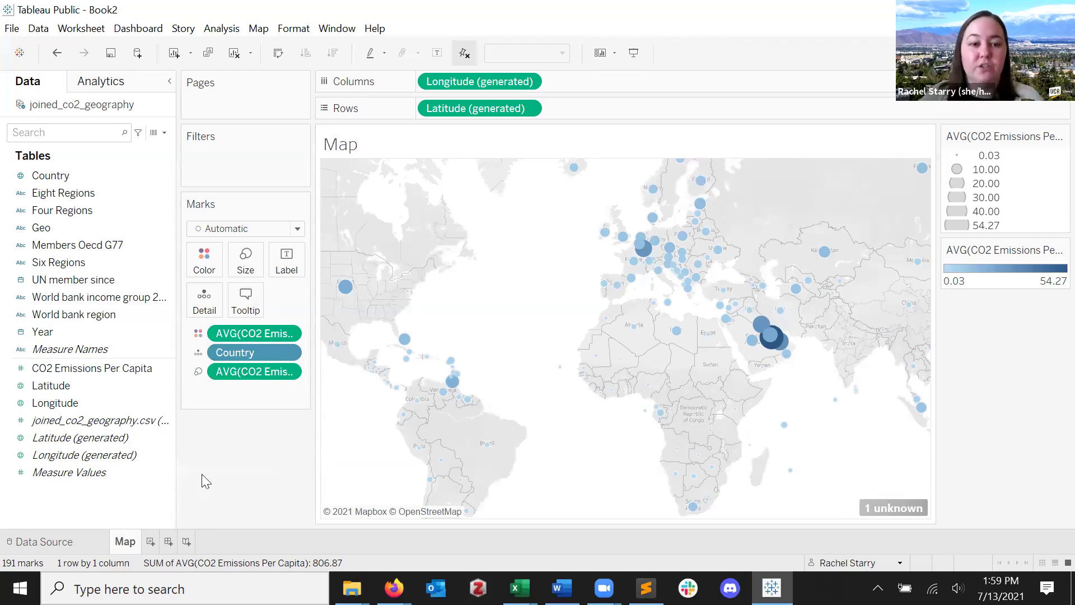
- Replace the map's sheet-name title with "Average Global CO2 Emissions Per Capita, by Country, 1960-2014"
double_click(340, 144)
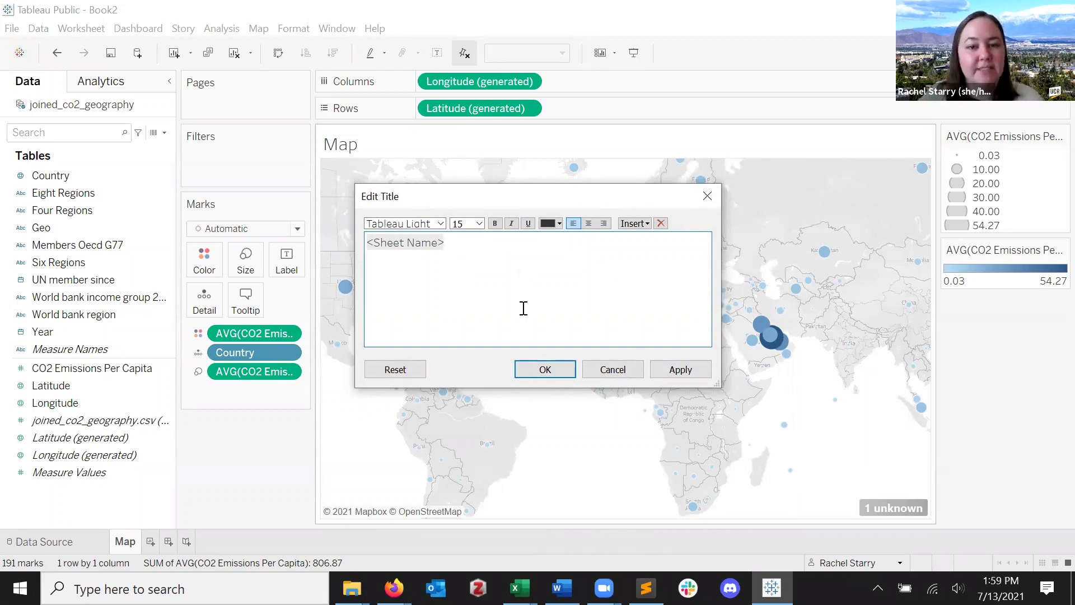
left_click(440, 224)
left_click(468, 215)
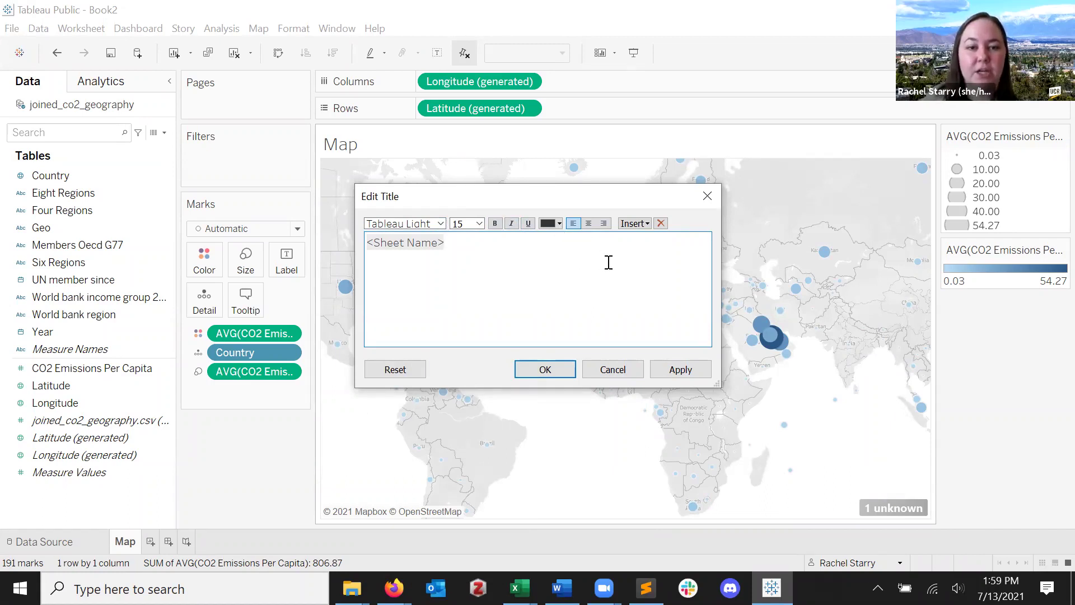
left_click(643, 223)
left_click(643, 223)
left_click(643, 223)
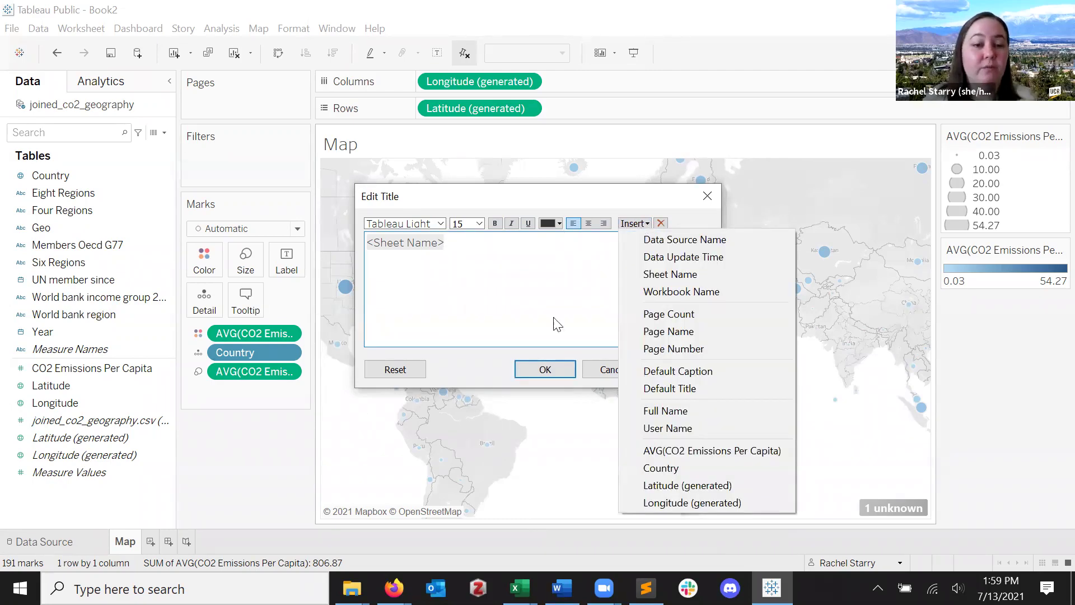
left_click(556, 278)
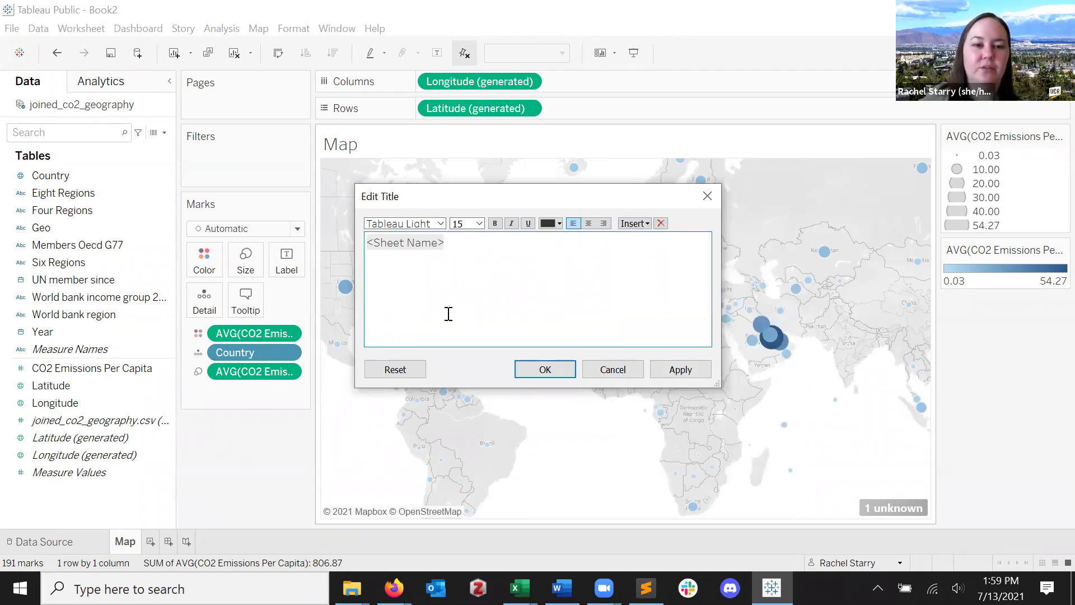
left_click(662, 266)
key("BackSpace")
key("BackSpace")
key("BackSpace")
key("BackSpace")
key("BackSpace")
key("BackSpace")
key("BackSpace")
key("BackSpace")
key("BackSpace")
key("BackSpace")
key("BackSpace")
key("BackSpace")
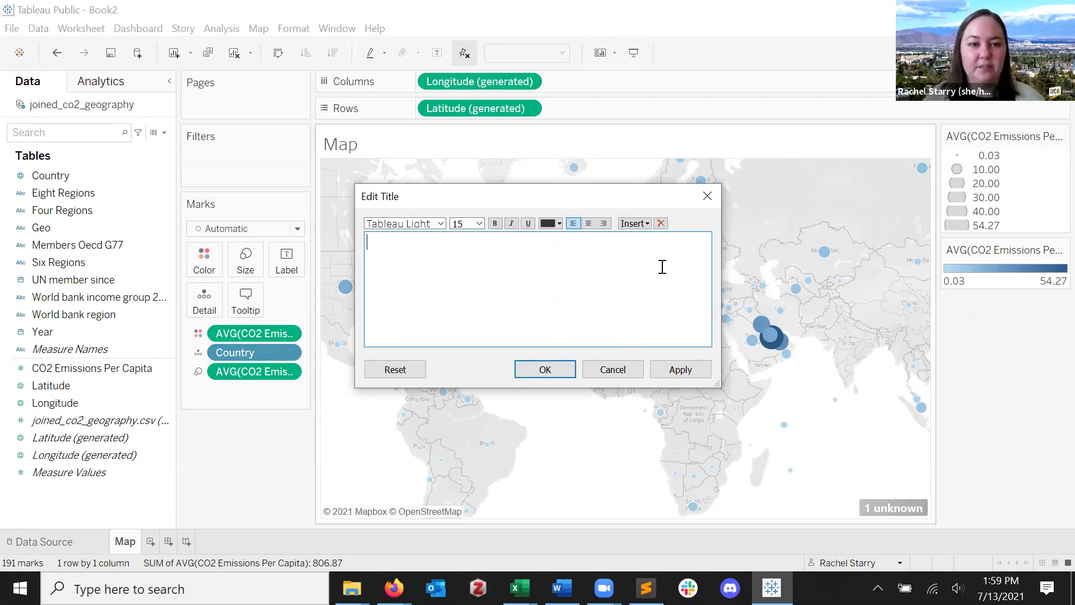
type("A")
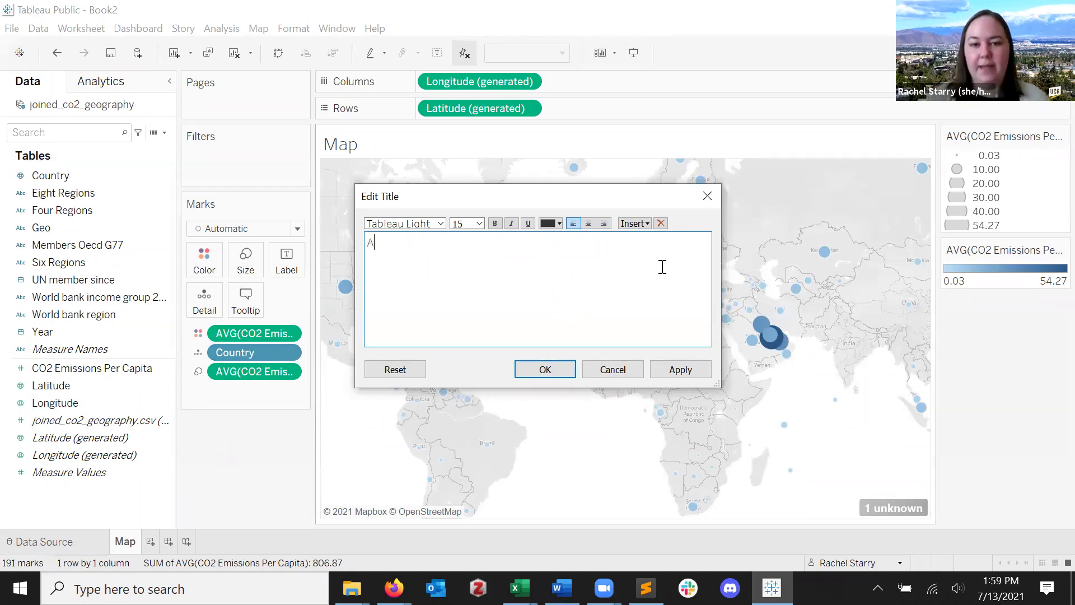
type("verage G")
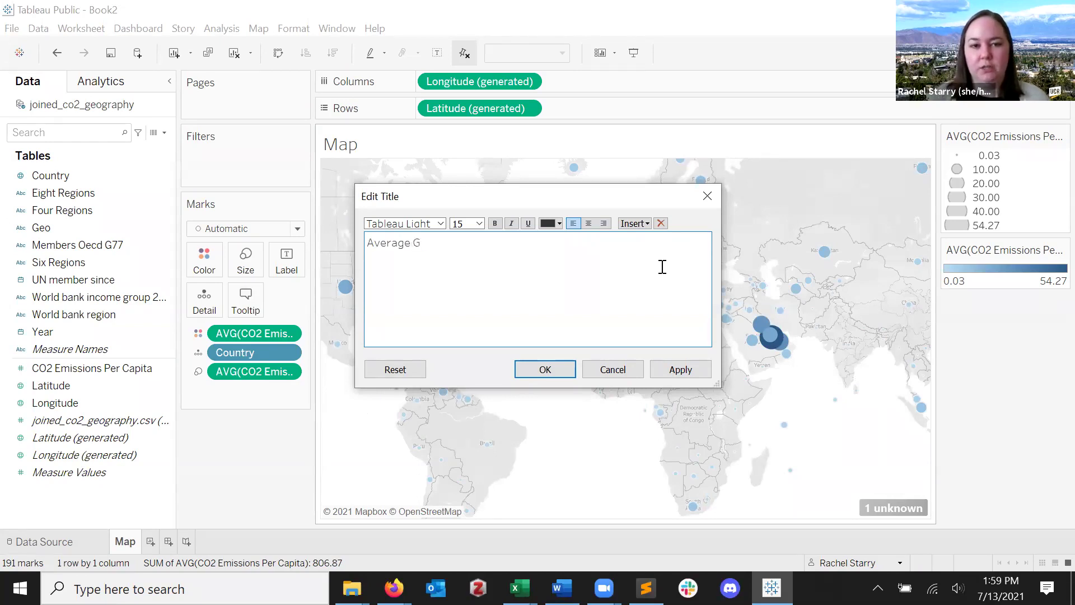
type("lobal CO")
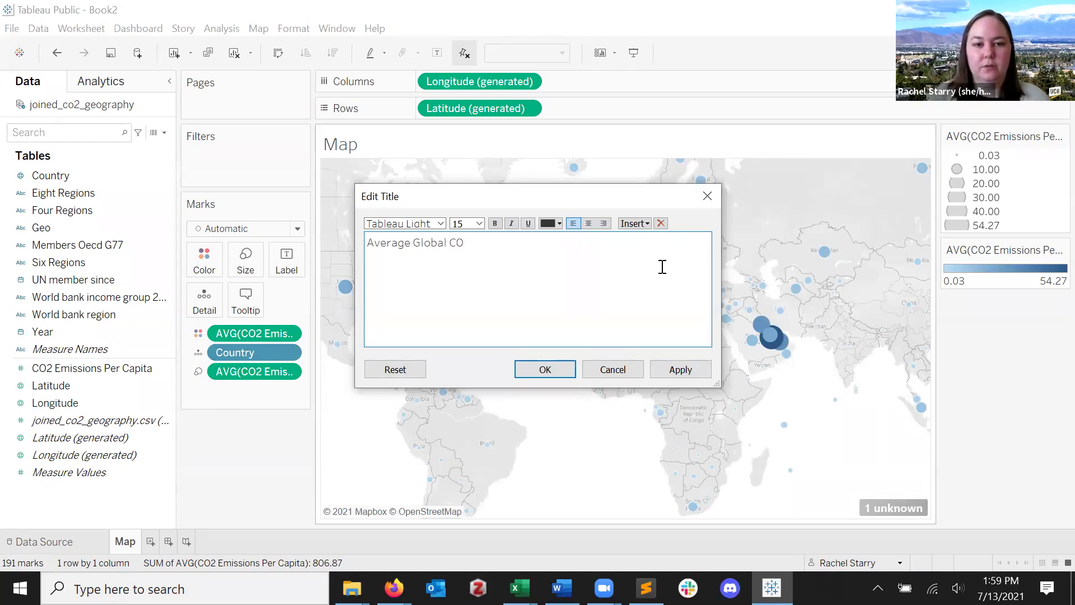
type("2 Emissions Per")
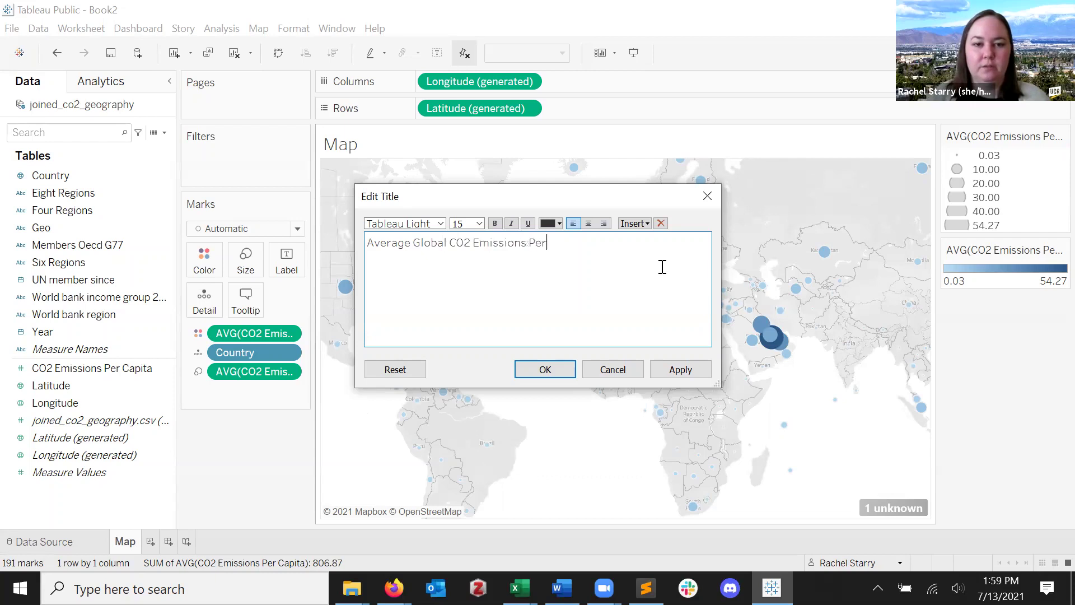
type(" Capita, by Cou")
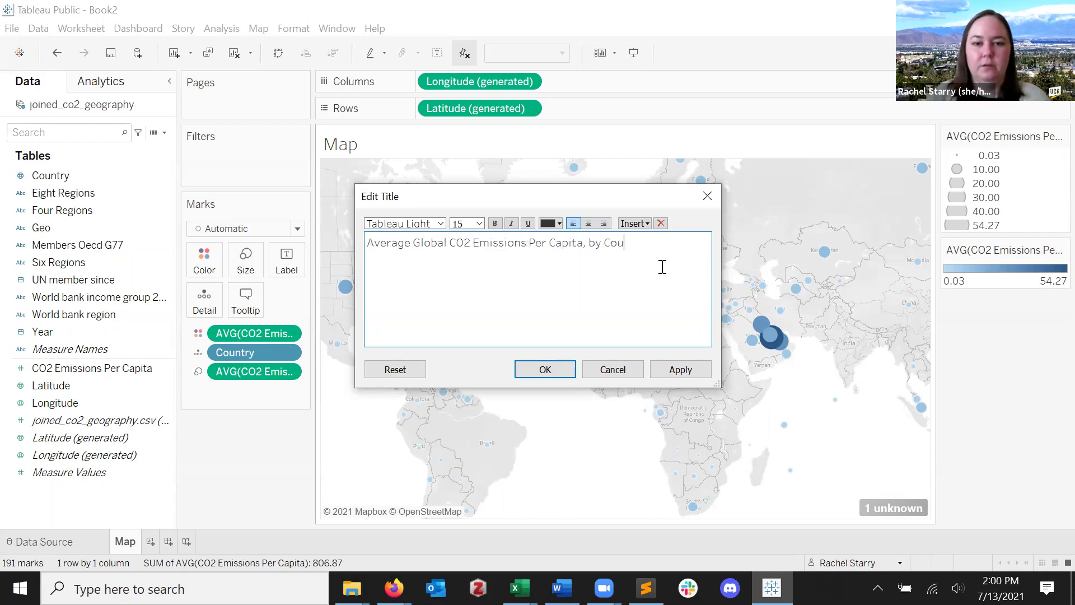
type("ntry, 1960-2014")
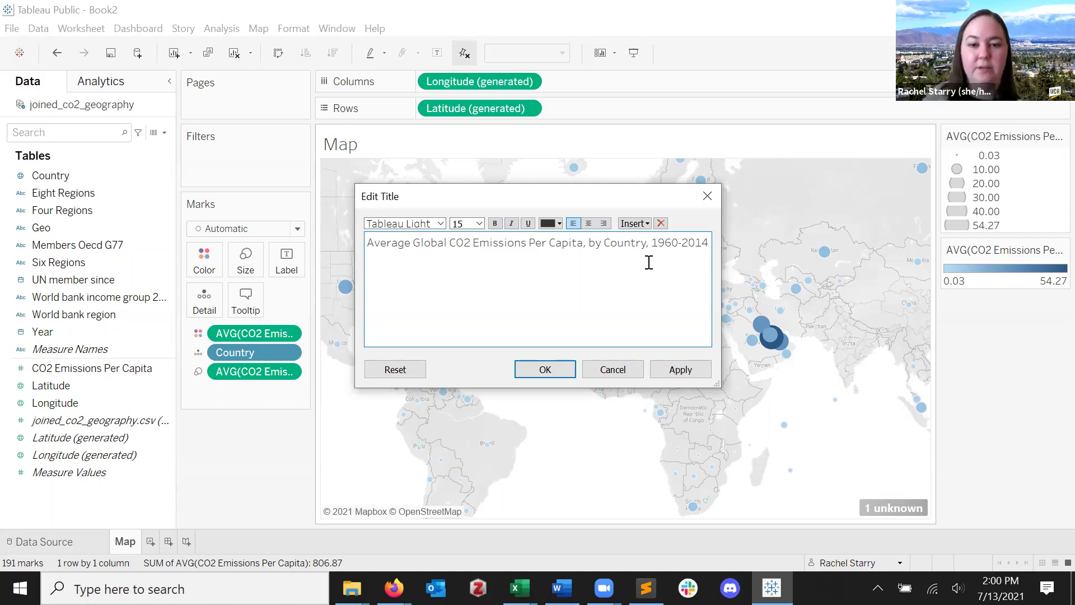
left_click(551, 370)
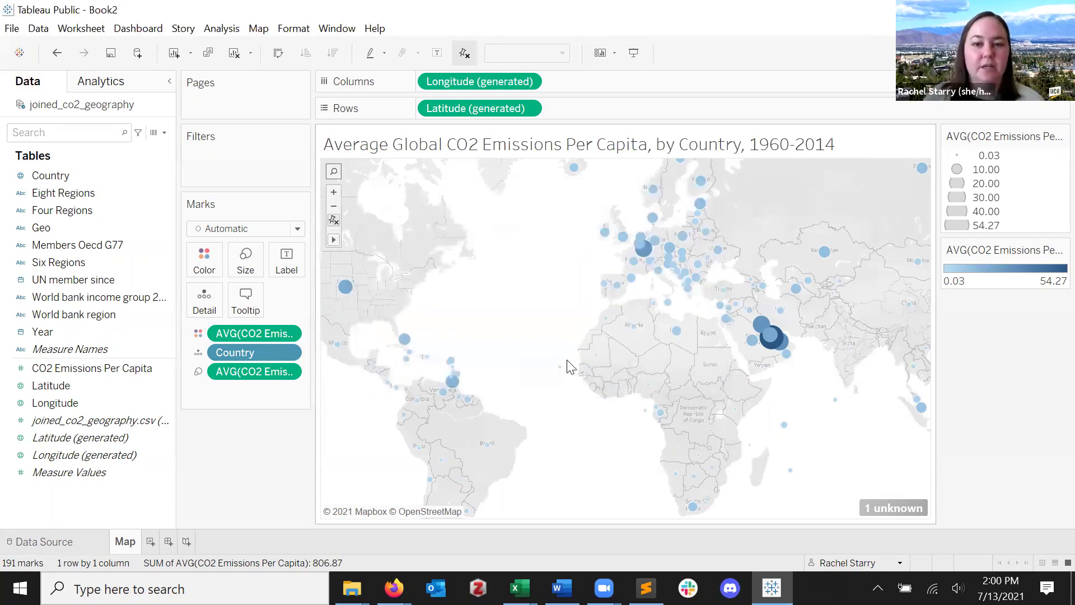
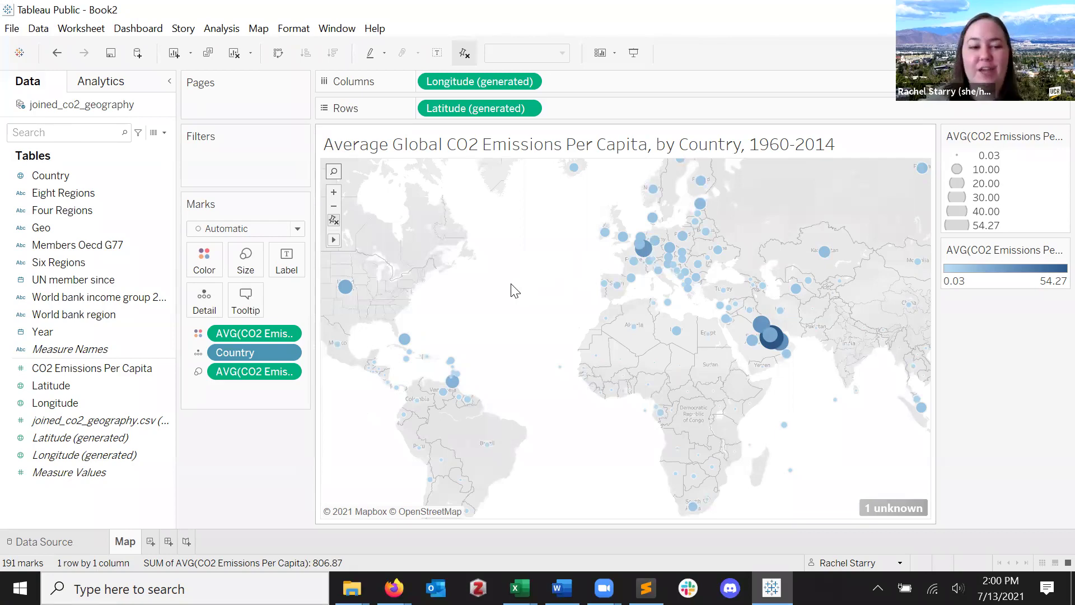
- Change the color palette of the map's average CO2 Emissions Per Capita marks to Red
left_click(206, 261)
left_click(232, 311)
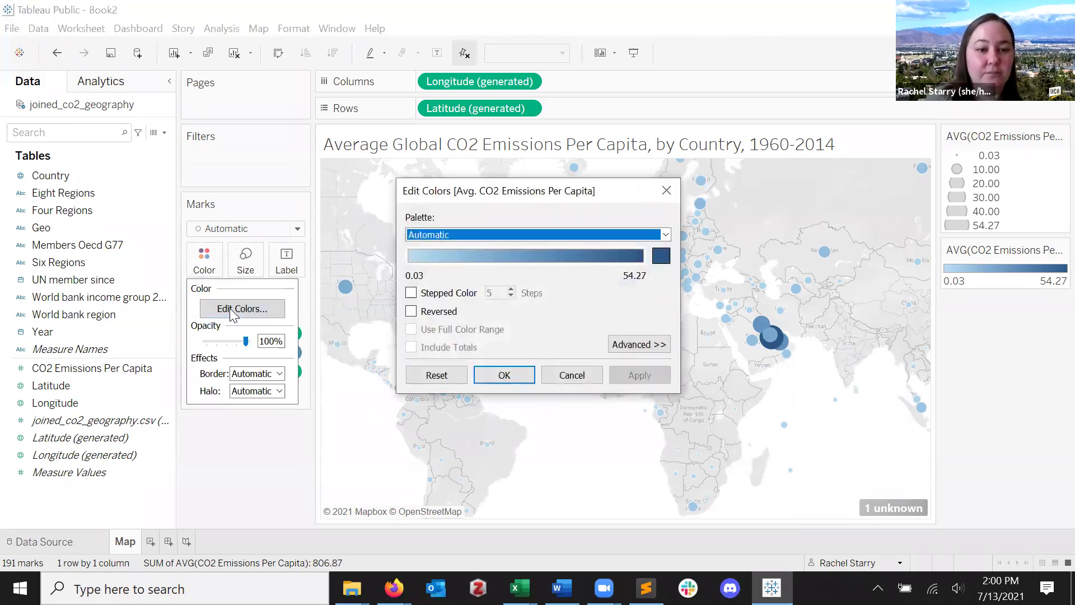
left_click(671, 235)
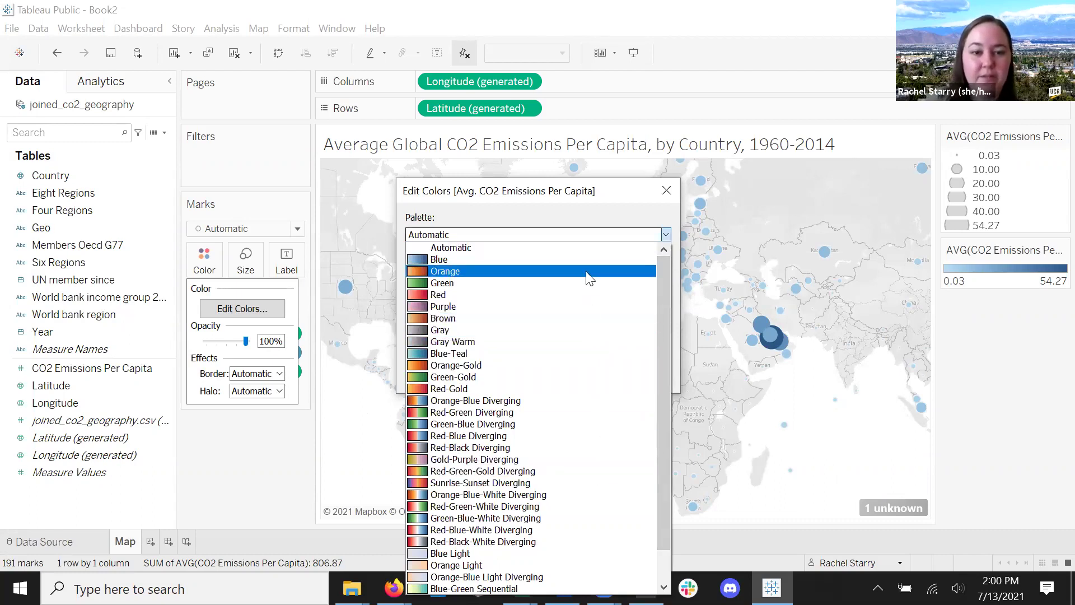
left_click(580, 293)
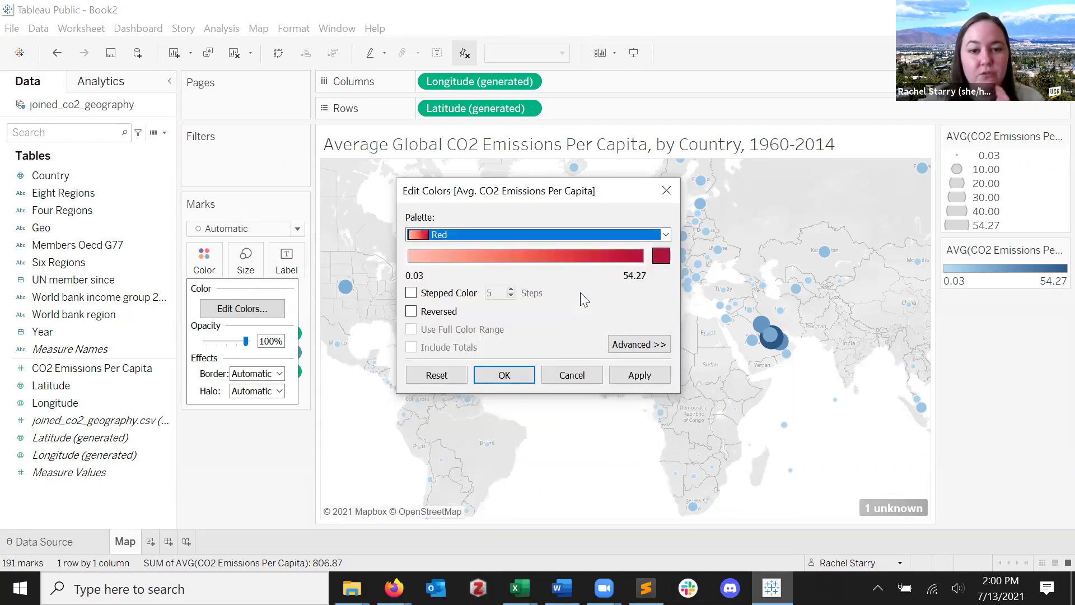
left_click(514, 375)
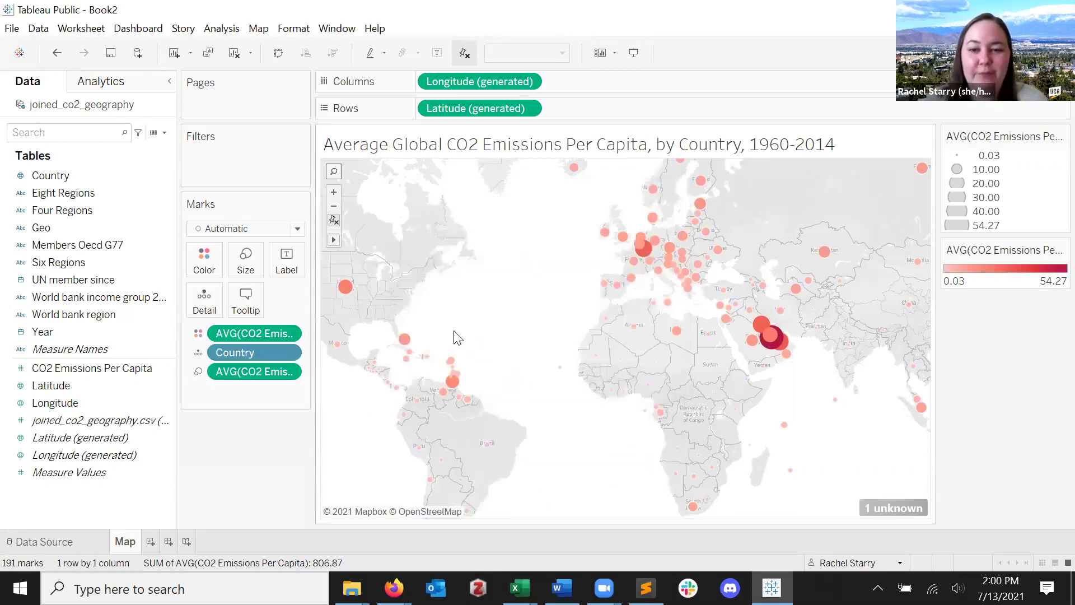
- Filter the data with an unknown geographic location out of the map
mouse_move(652, 253)
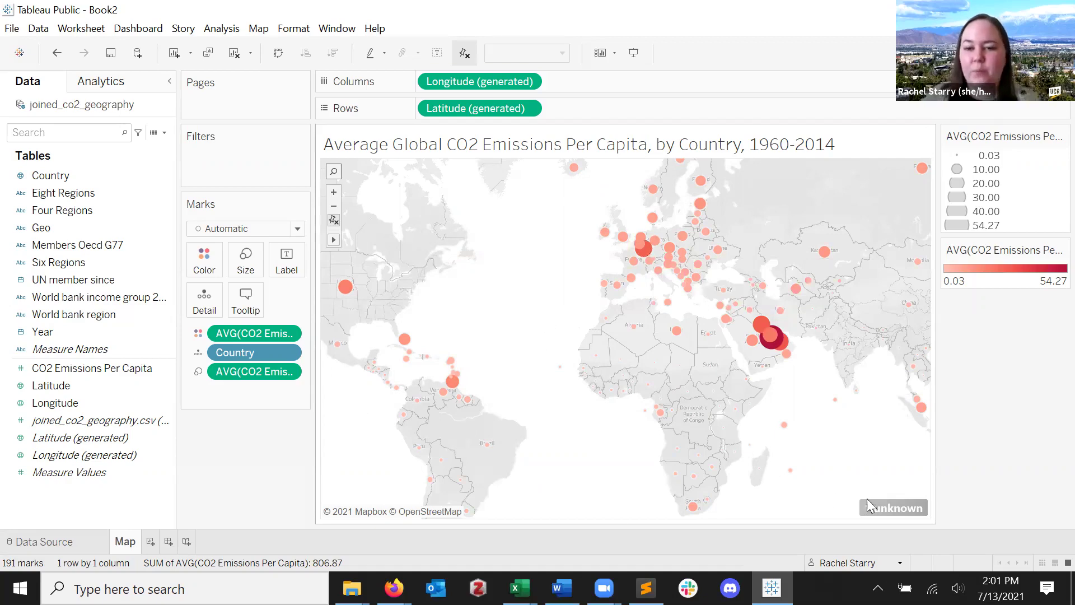
mouse_move(890, 514)
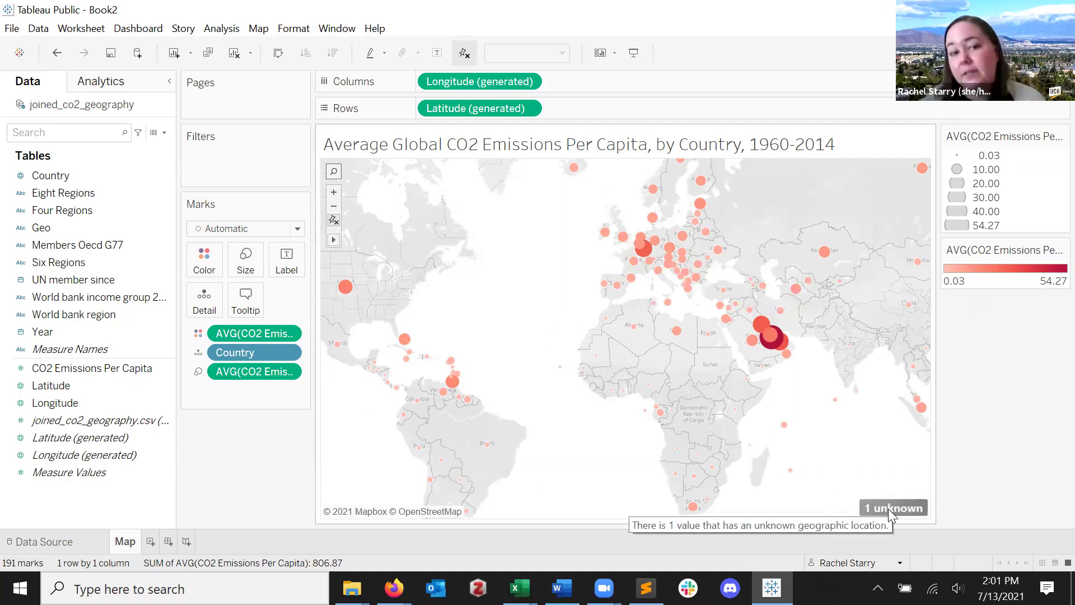
left_click(888, 508)
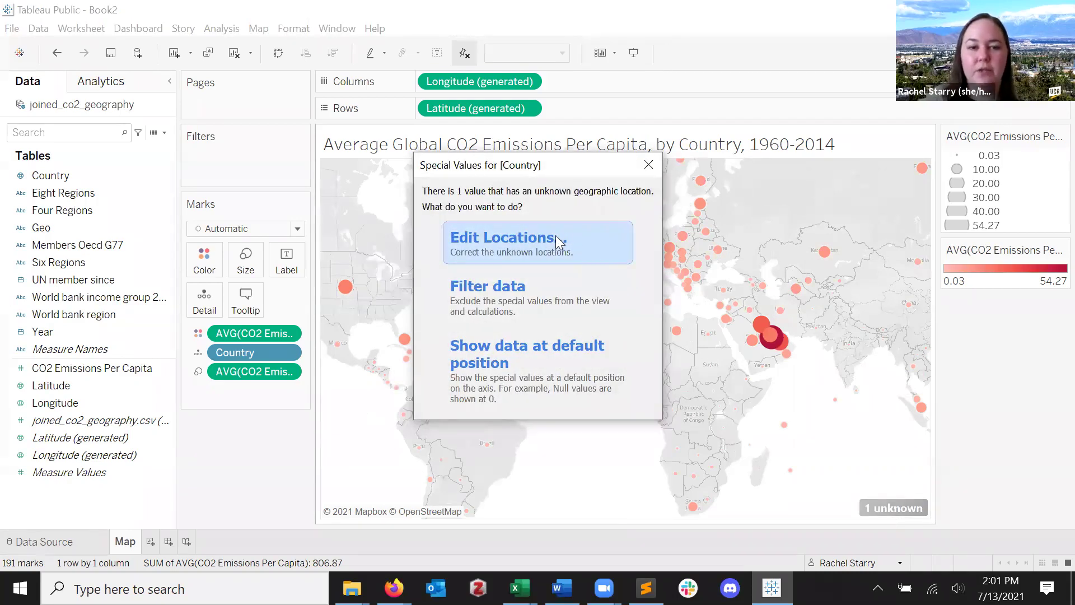
left_click(581, 285)
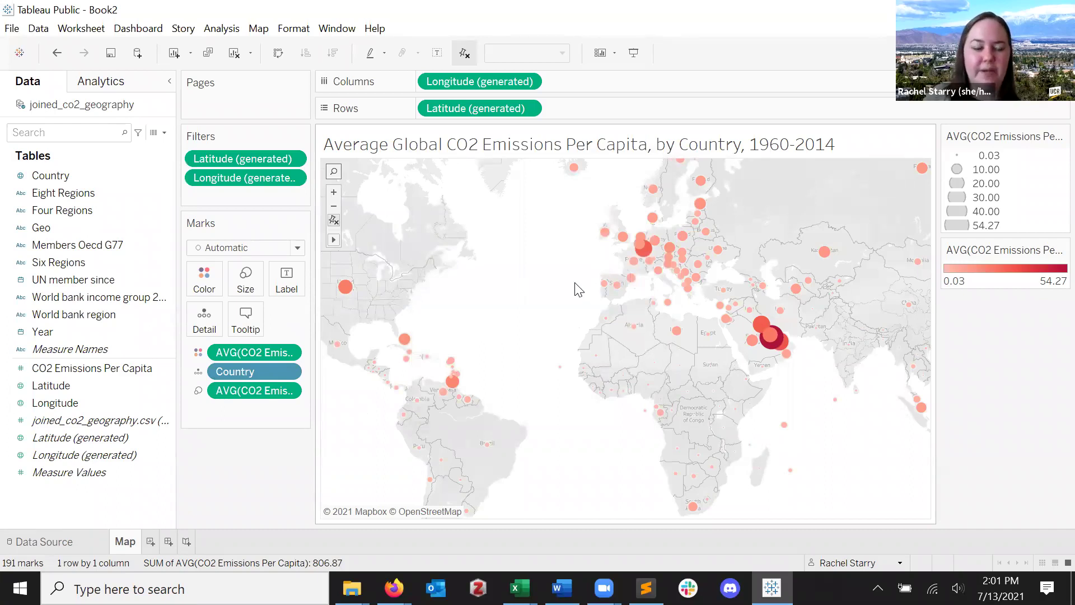
mouse_move(451, 370)
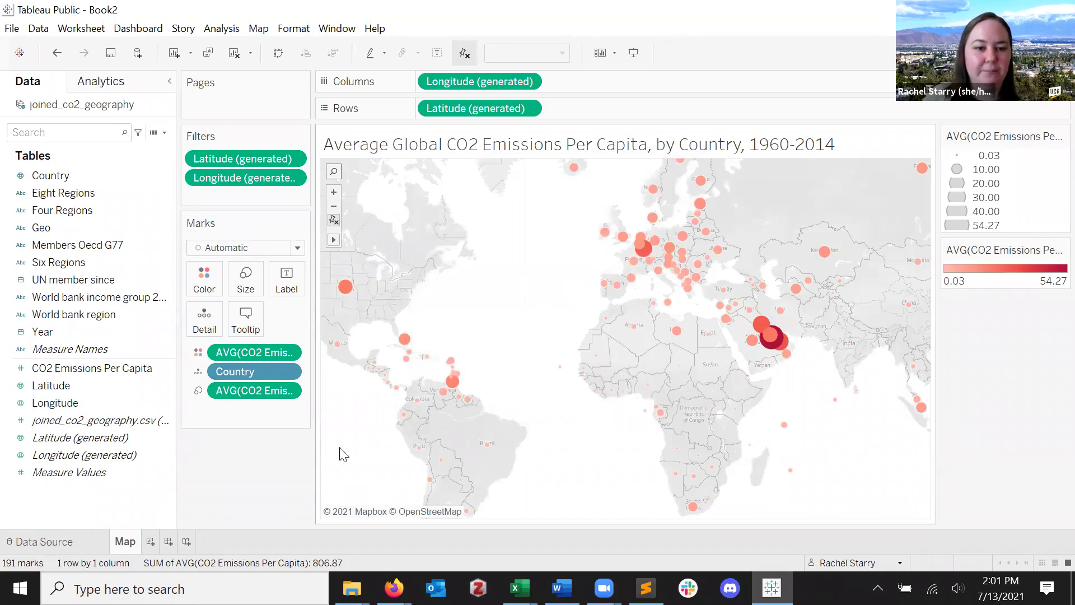
- Create a new worksheet and build a continuous line chart of CO2 Emissions Per Capita by Year
left_click(151, 541)
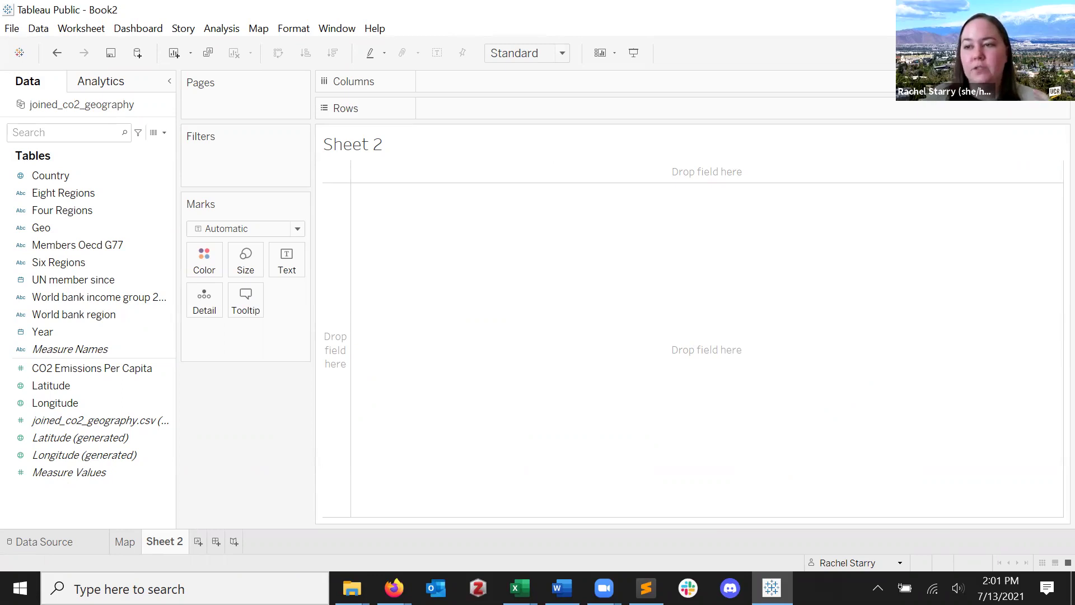
left_click(96, 326)
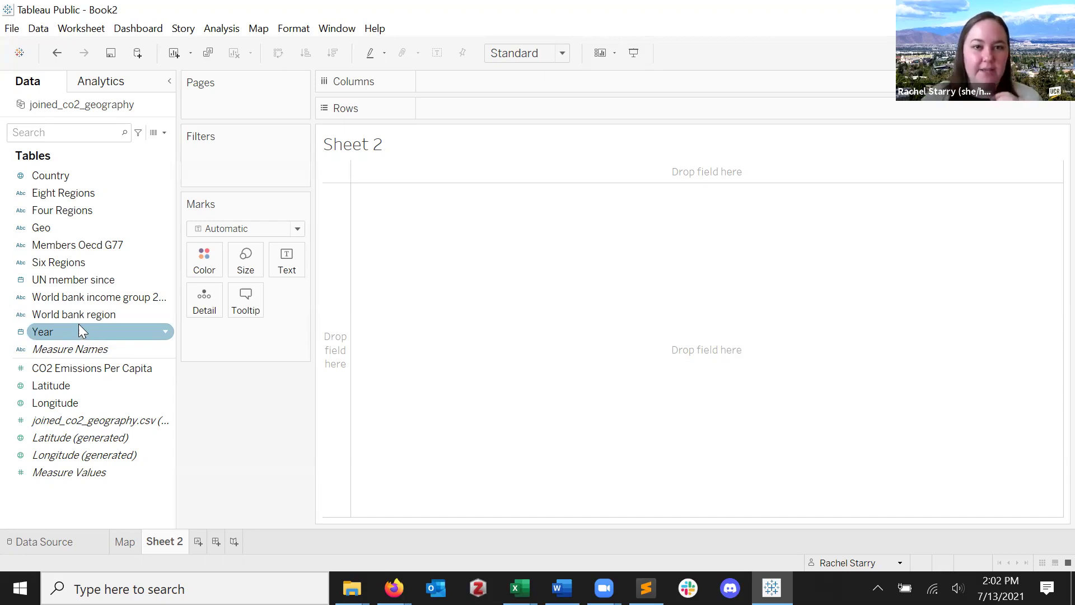
left_click(1040, 52)
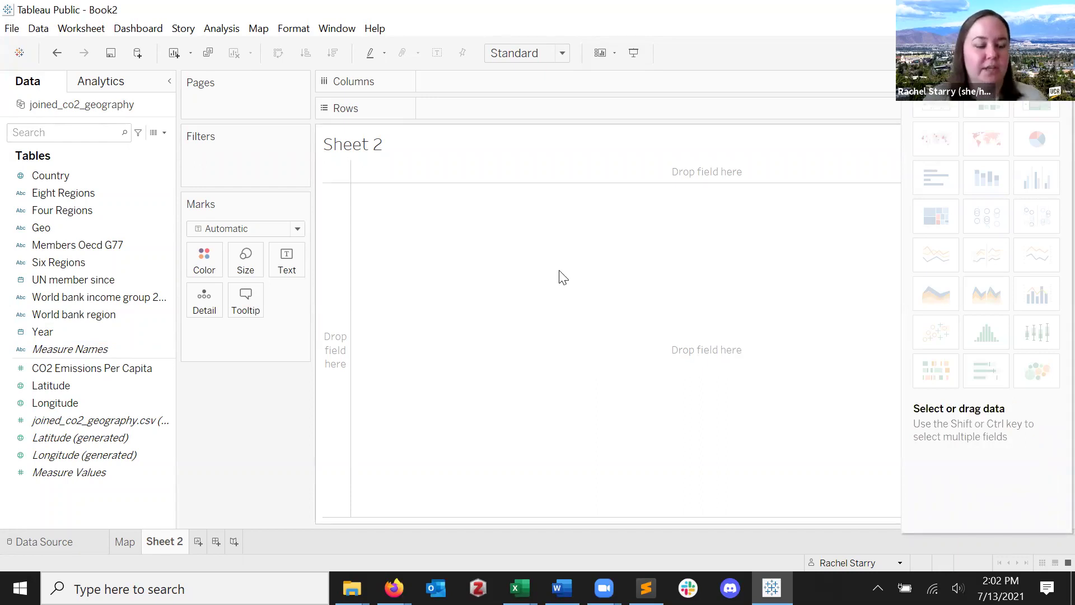
left_click(100, 331)
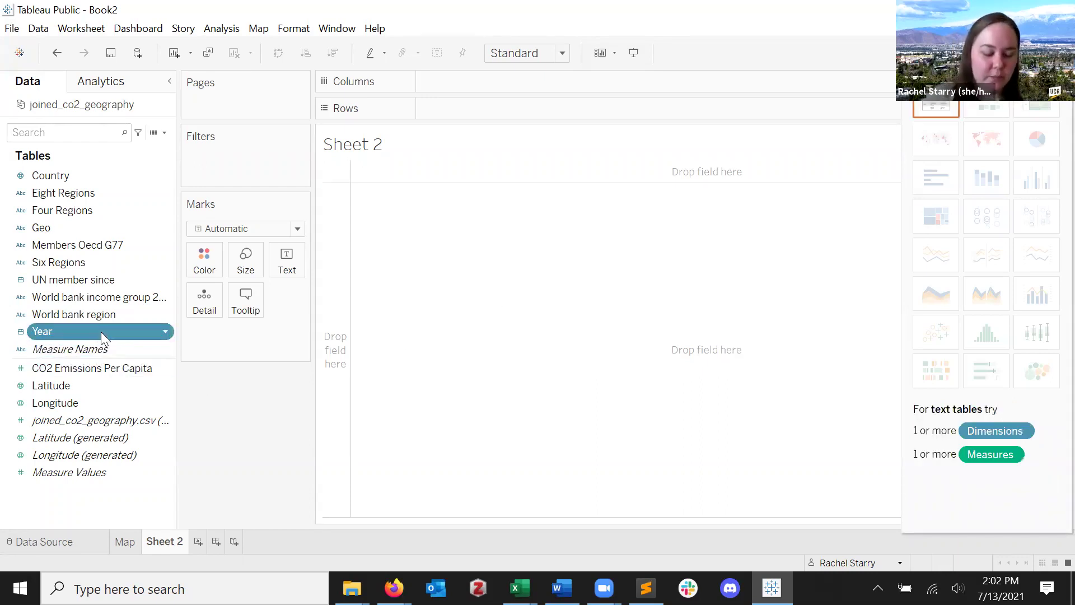
left_click(102, 365, "ctrl")
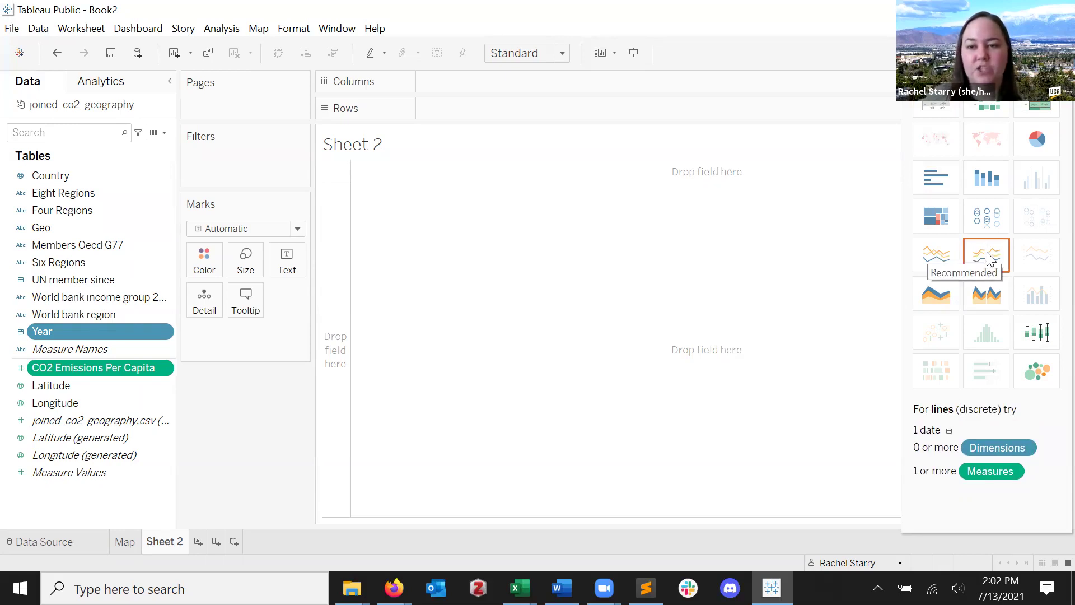
left_click(939, 261)
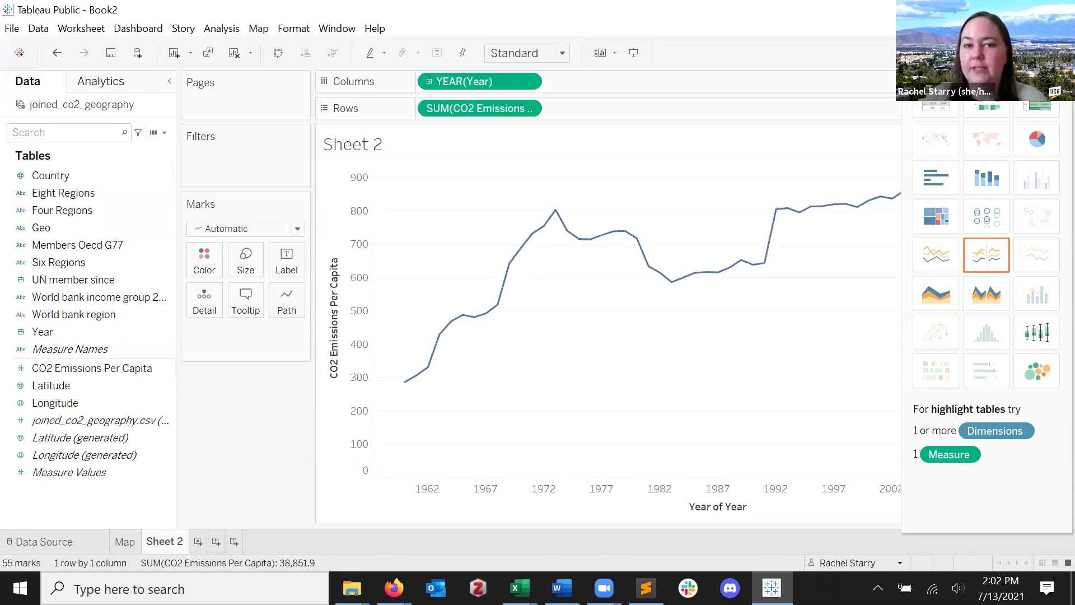
key("ctrl+1")
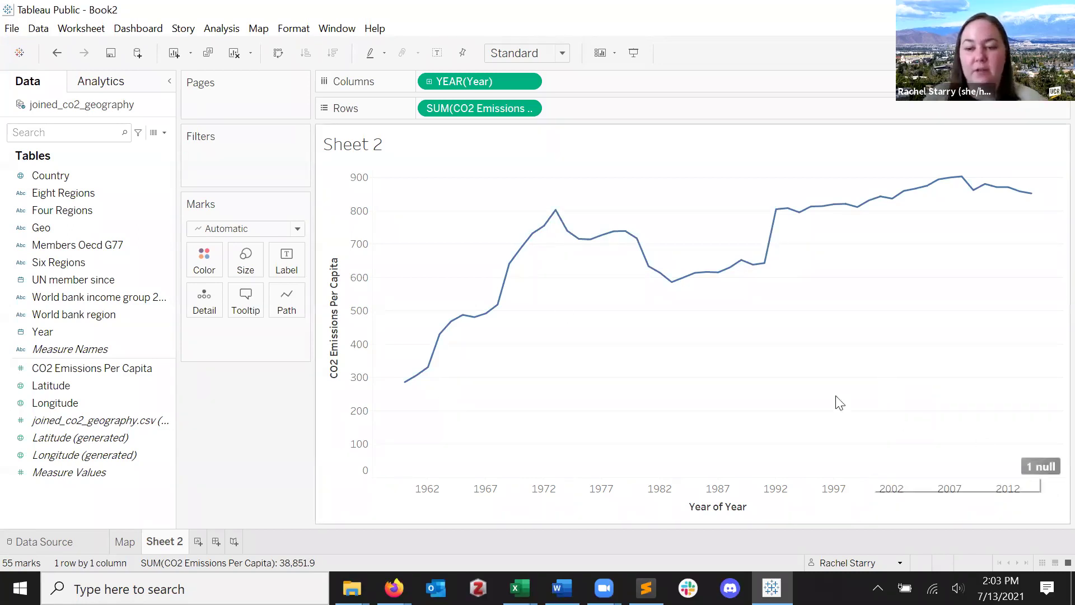
- Break the line chart down into one line per Country and inspect the values of individual lines
left_click(110, 177)
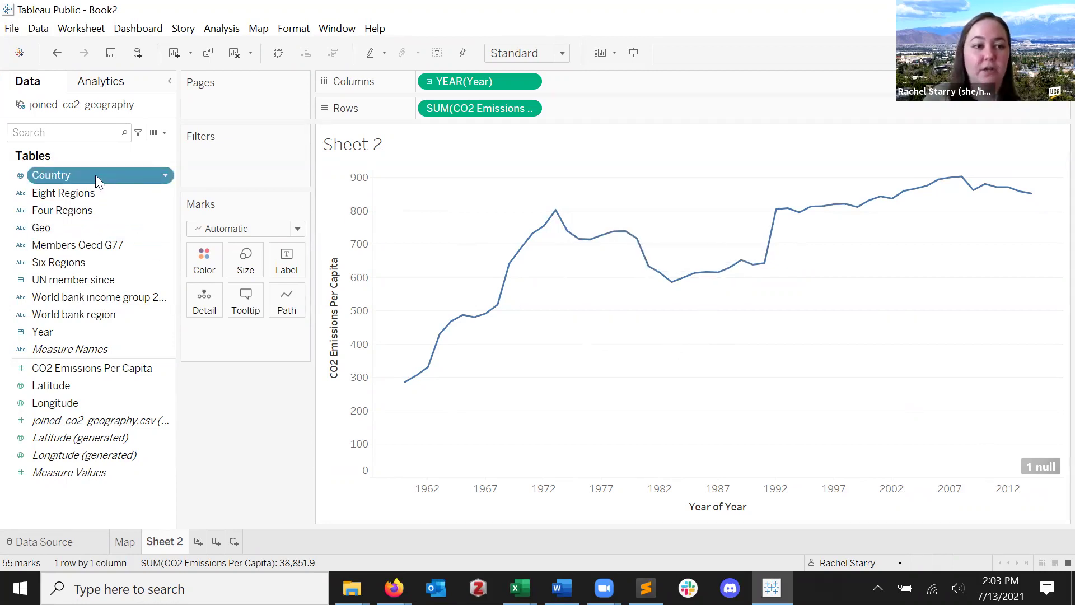
left_click_drag(168, 170, 688, 201)
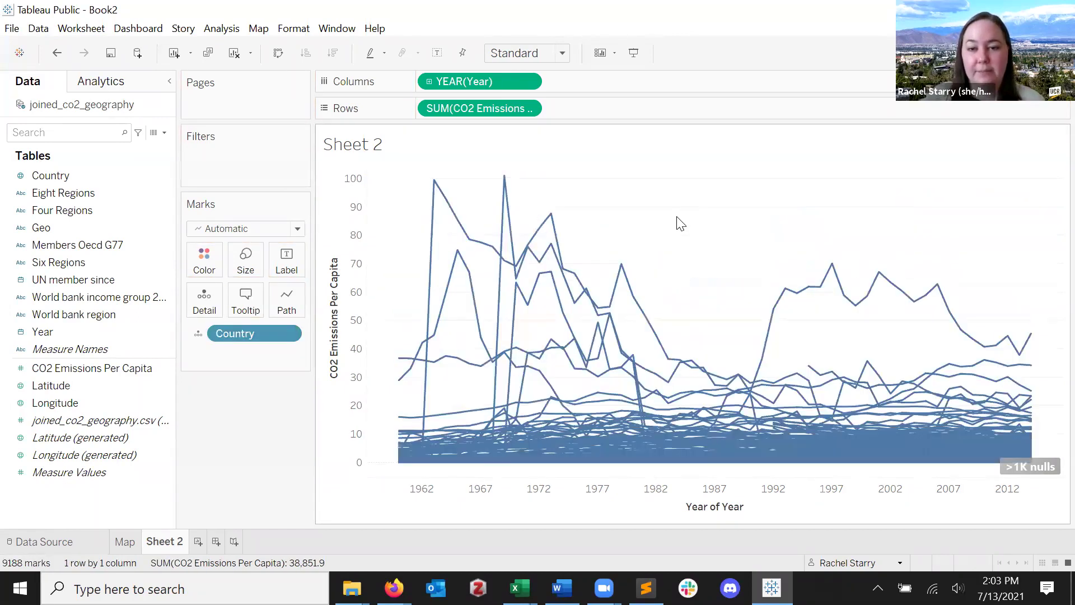
mouse_move(433, 192)
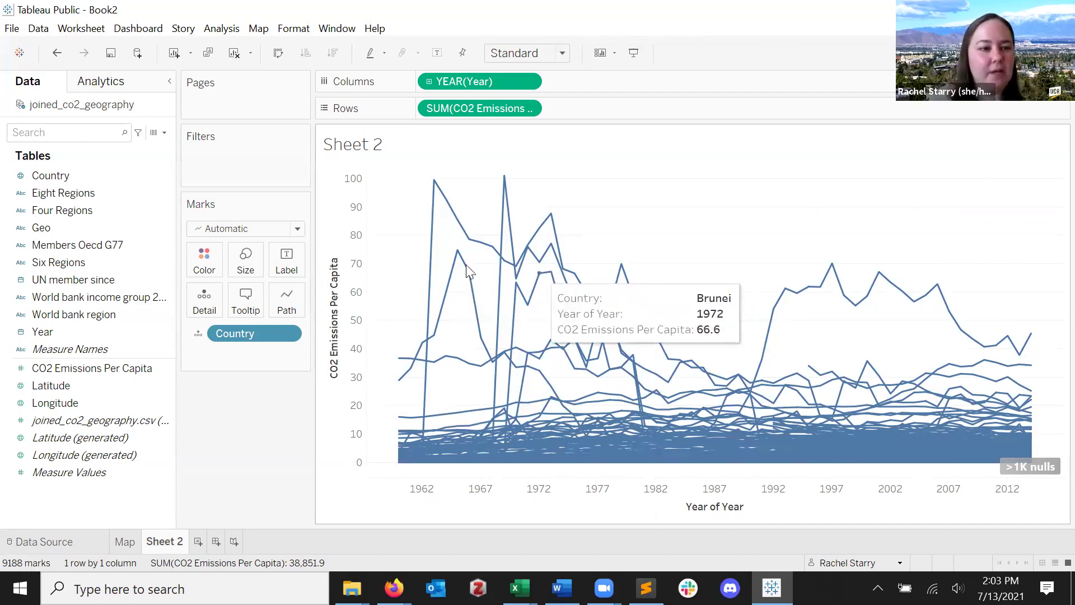
- Remove the Country field from the line chart's marks
left_click(50, 210)
left_click(83, 179)
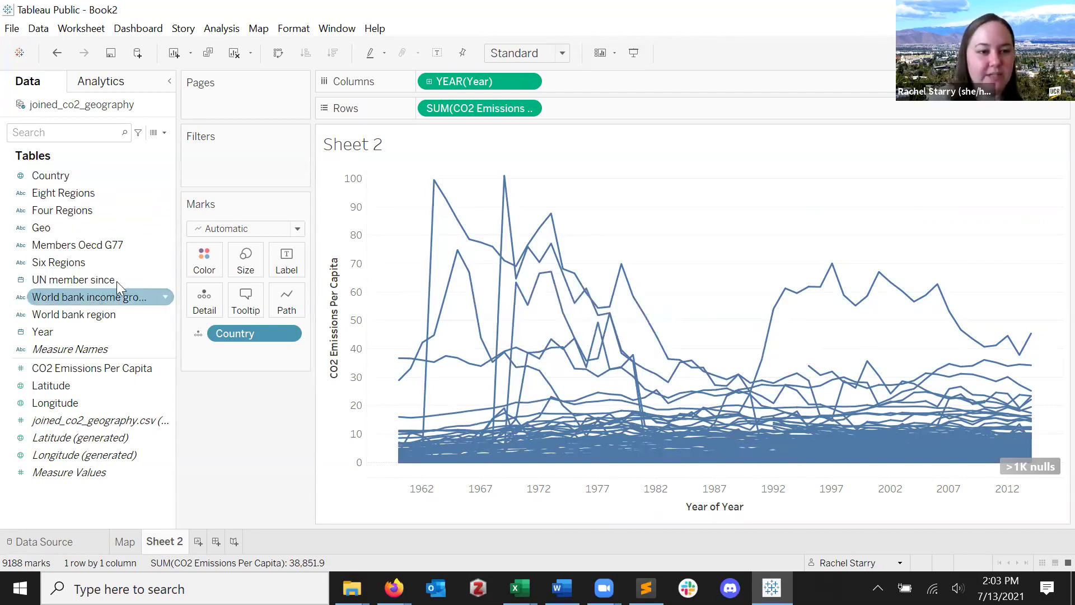
left_click(102, 186)
left_click(110, 280)
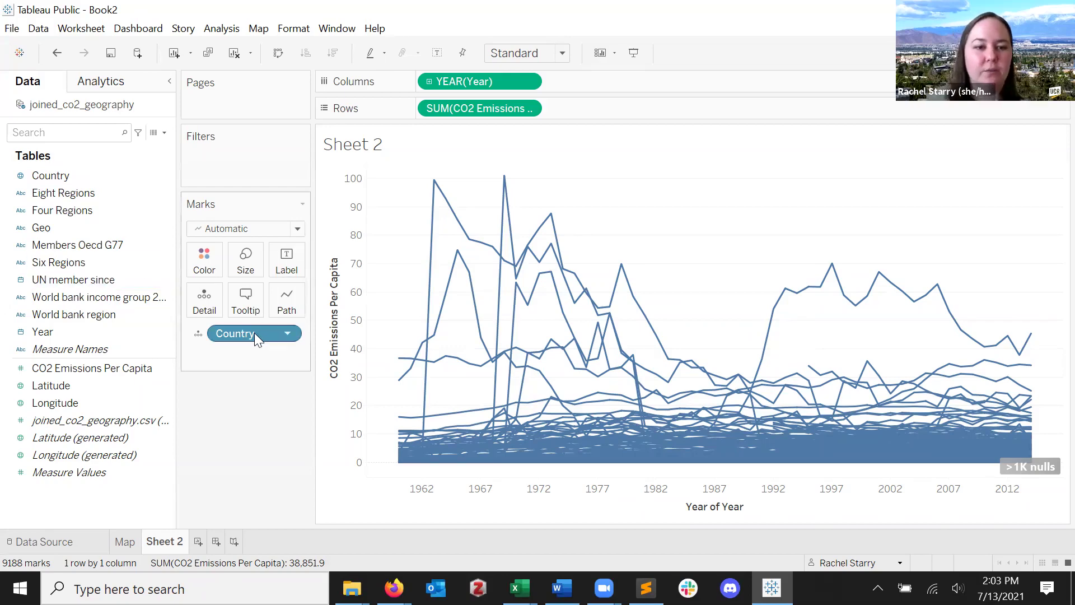
left_click_drag(254, 332, 39, 247)
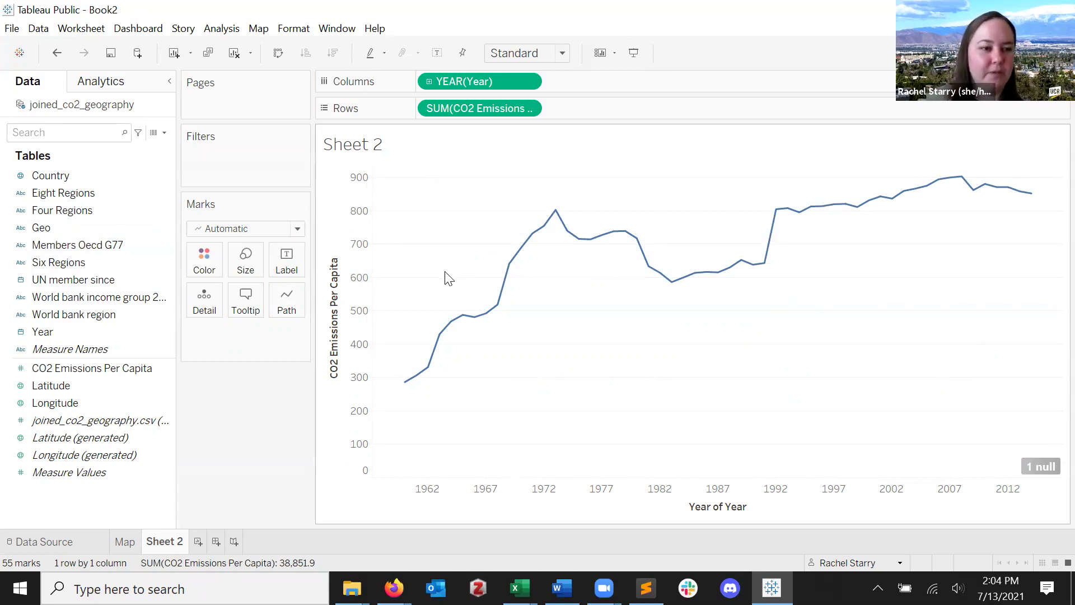
- Split the line chart into one coloured line per World bank region
left_click(87, 314)
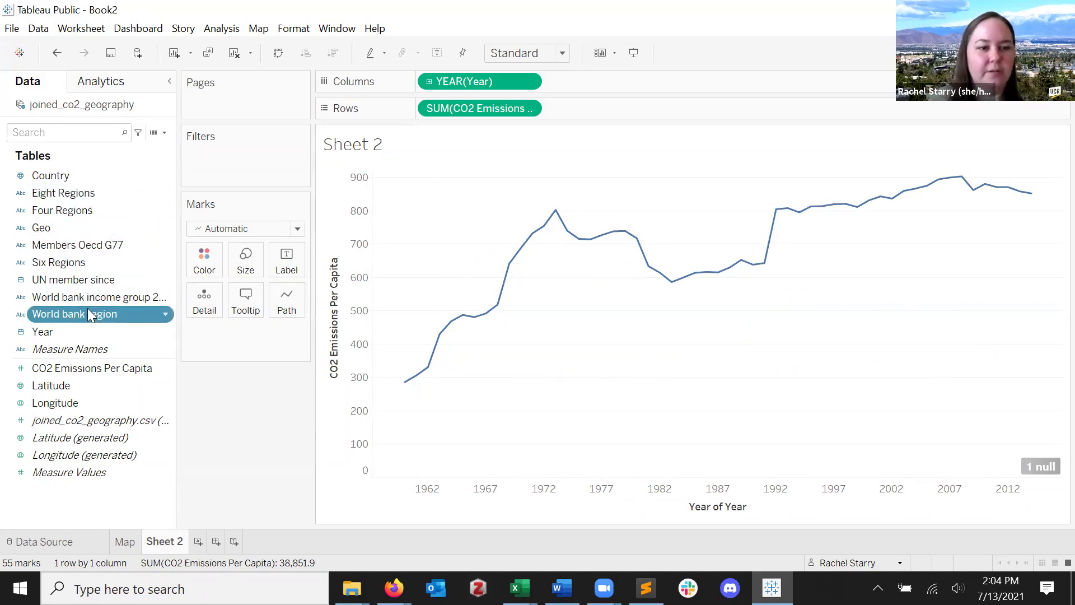
left_click_drag(89, 310, 700, 206)
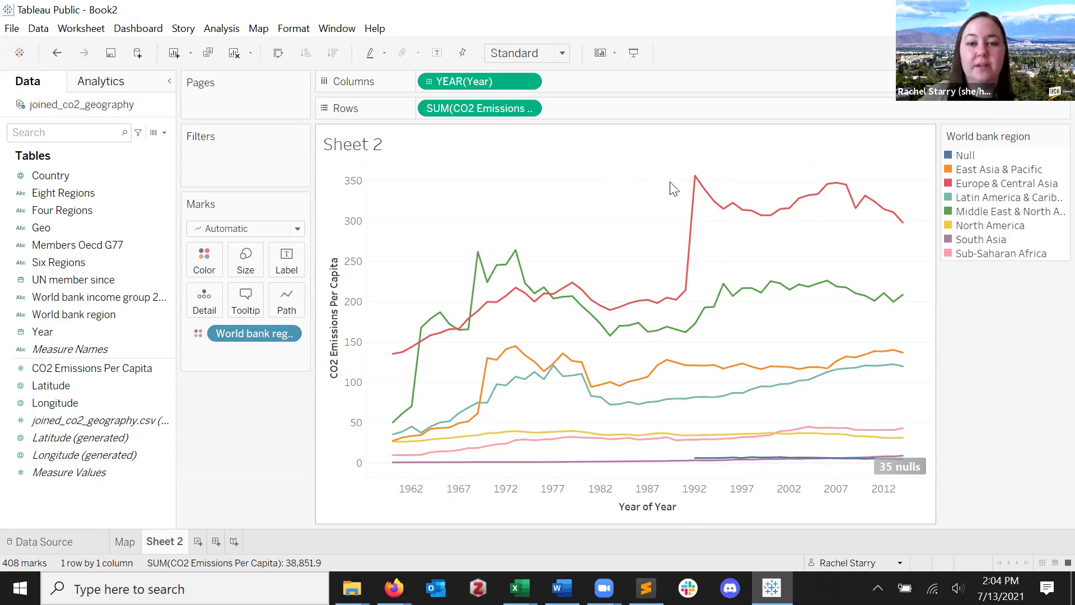
mouse_move(695, 183)
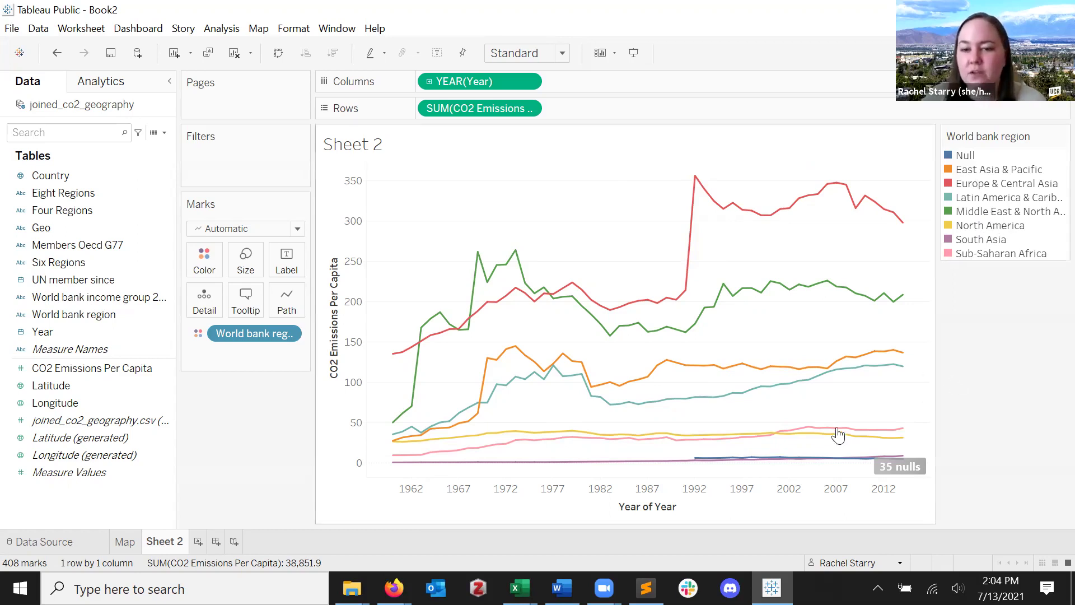
- Exclude the Null World bank region from the line chart and filter out the null Year values
left_click(975, 156)
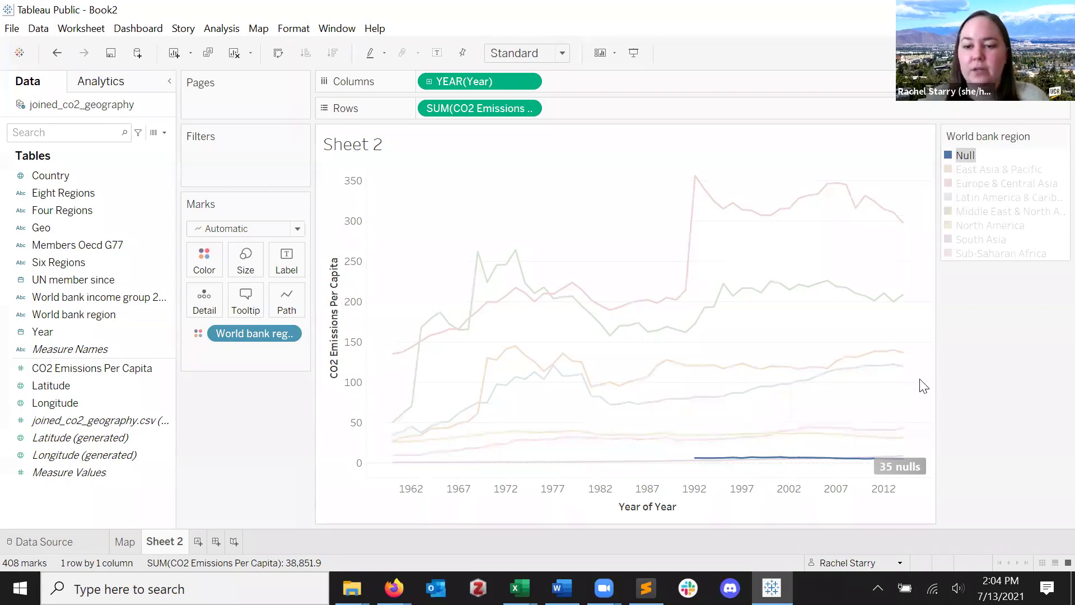
left_click(966, 157)
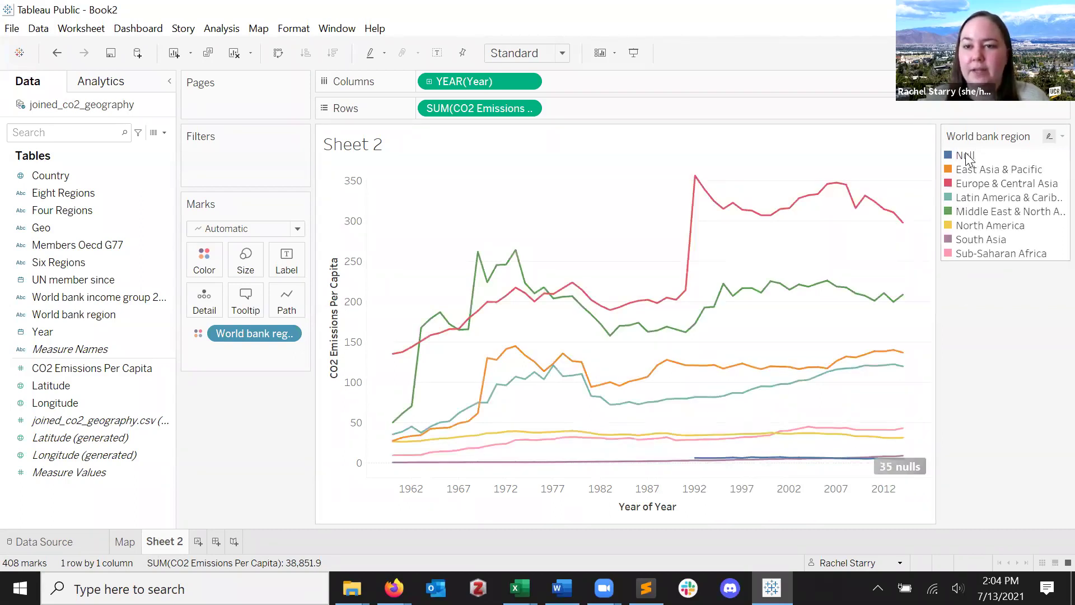
left_click(967, 158)
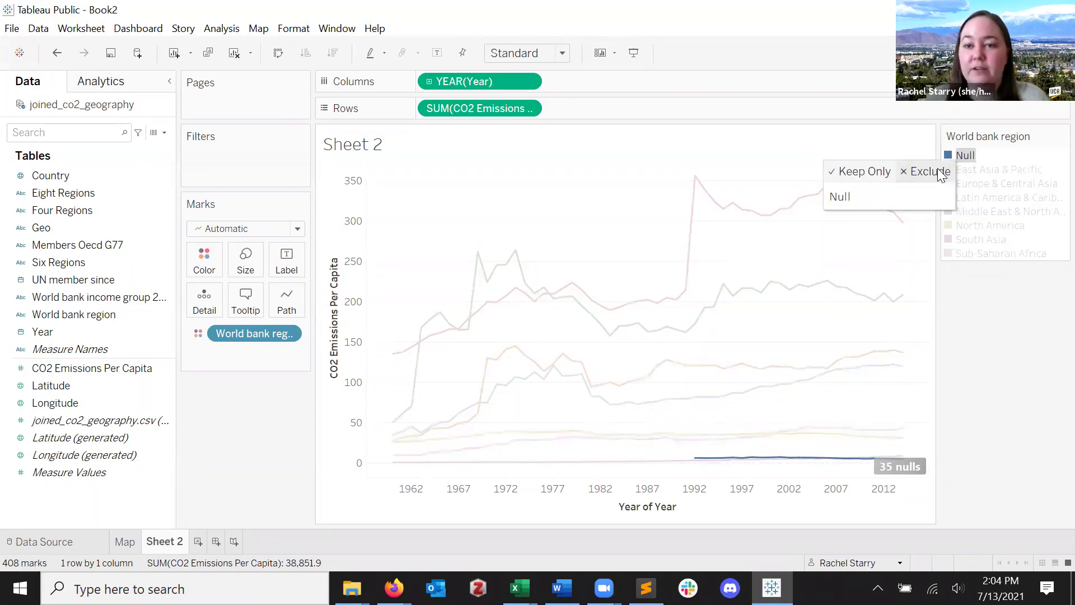
left_click(936, 169)
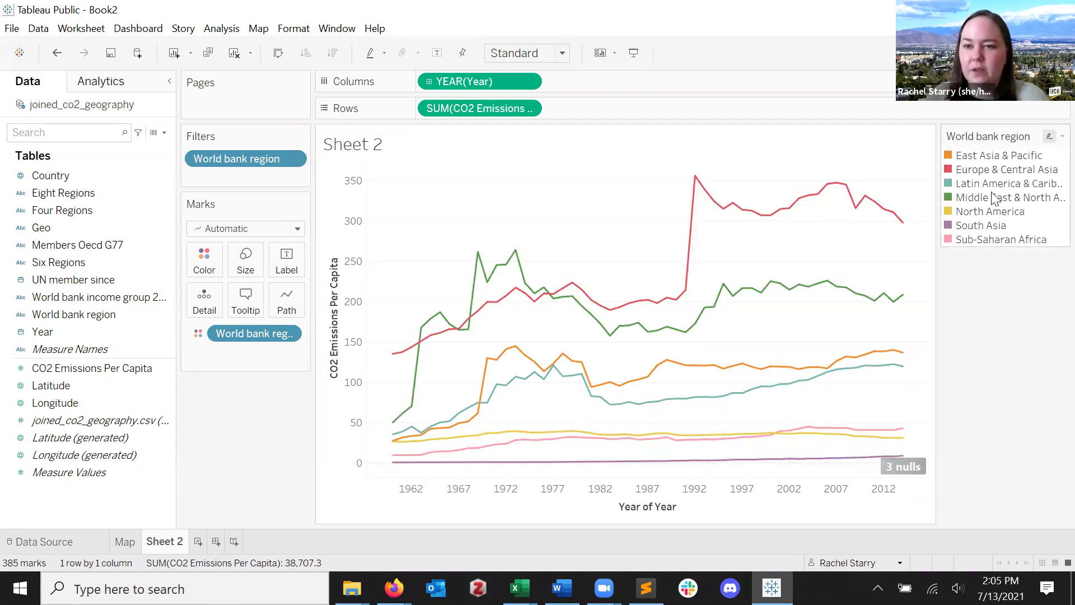
left_click(900, 465)
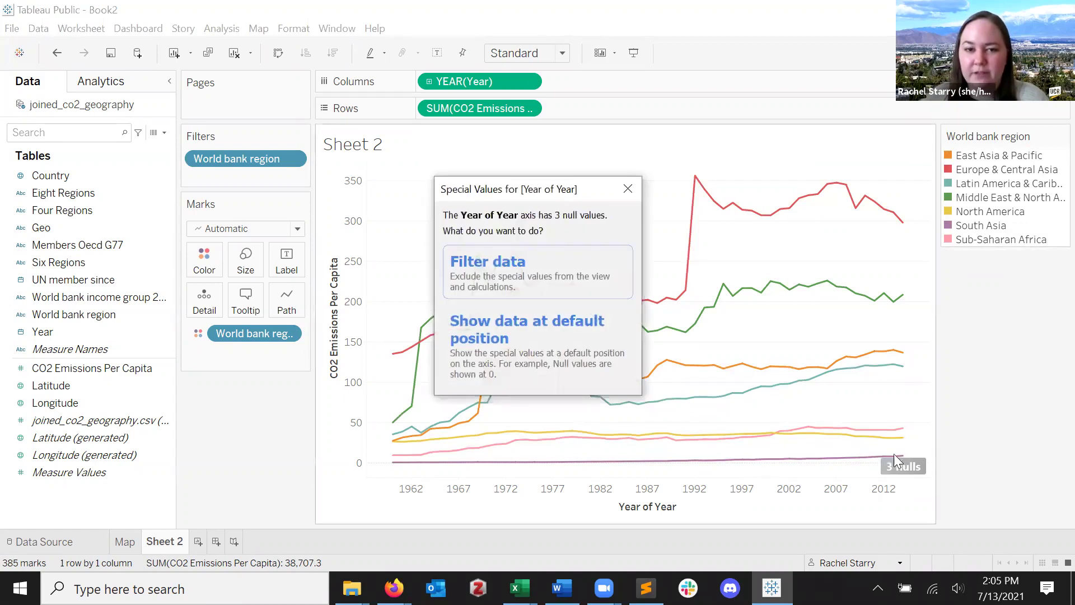
left_click(559, 272)
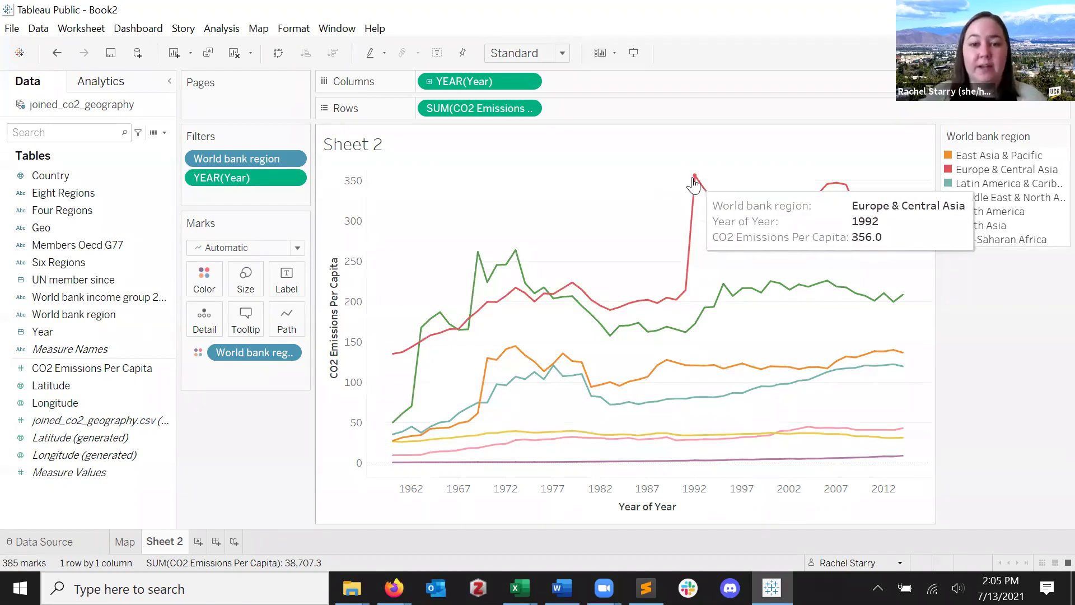
- Inspect the yearly values on the Europe & Central Asia and Middle East & North Africa lines
mouse_move(689, 278)
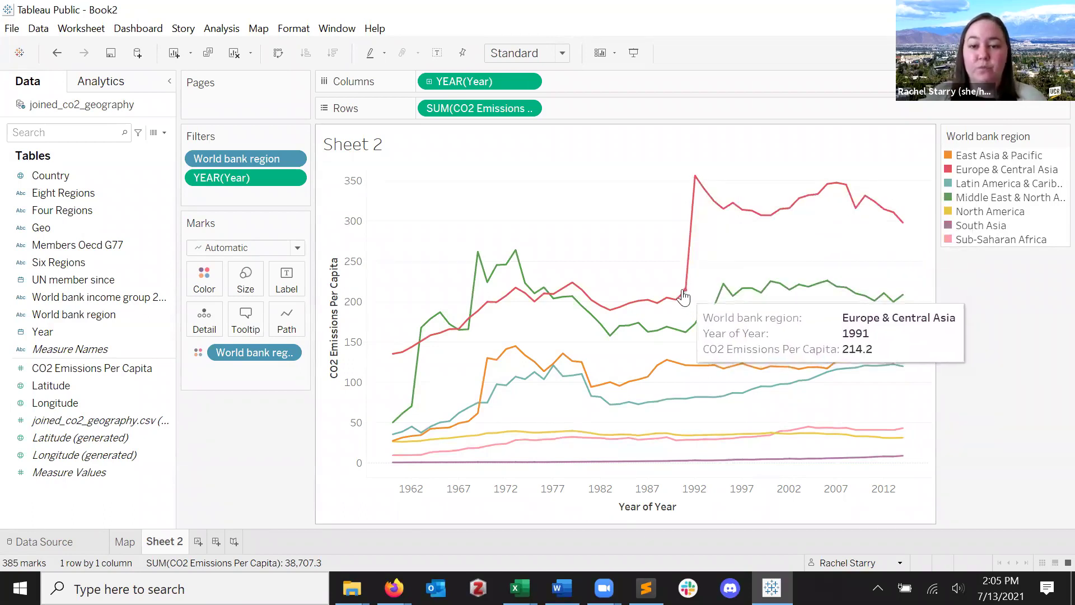
mouse_move(659, 307)
mouse_move(518, 258)
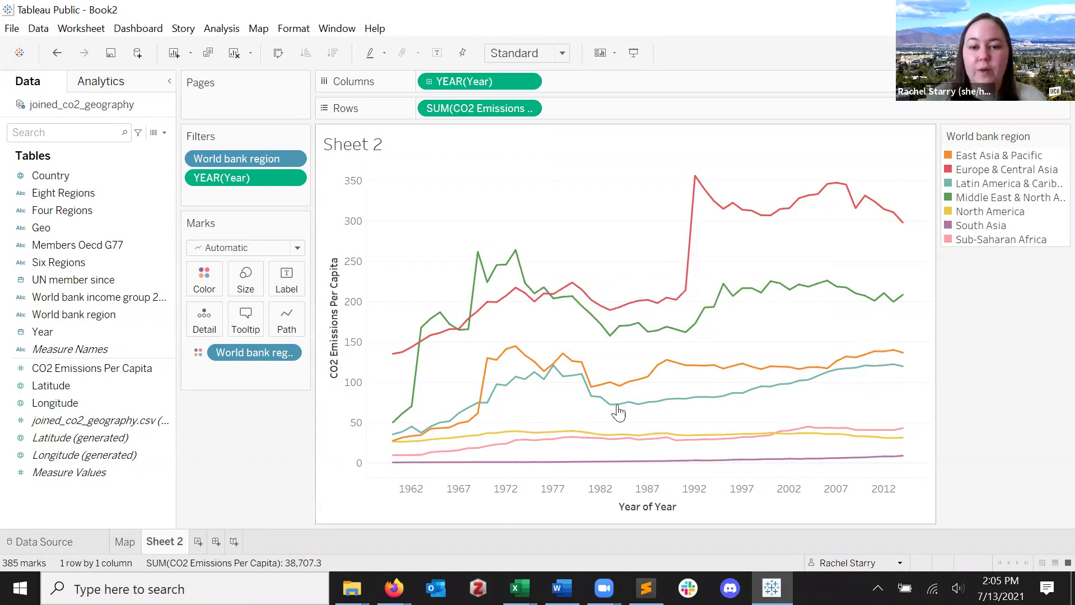
mouse_move(525, 297)
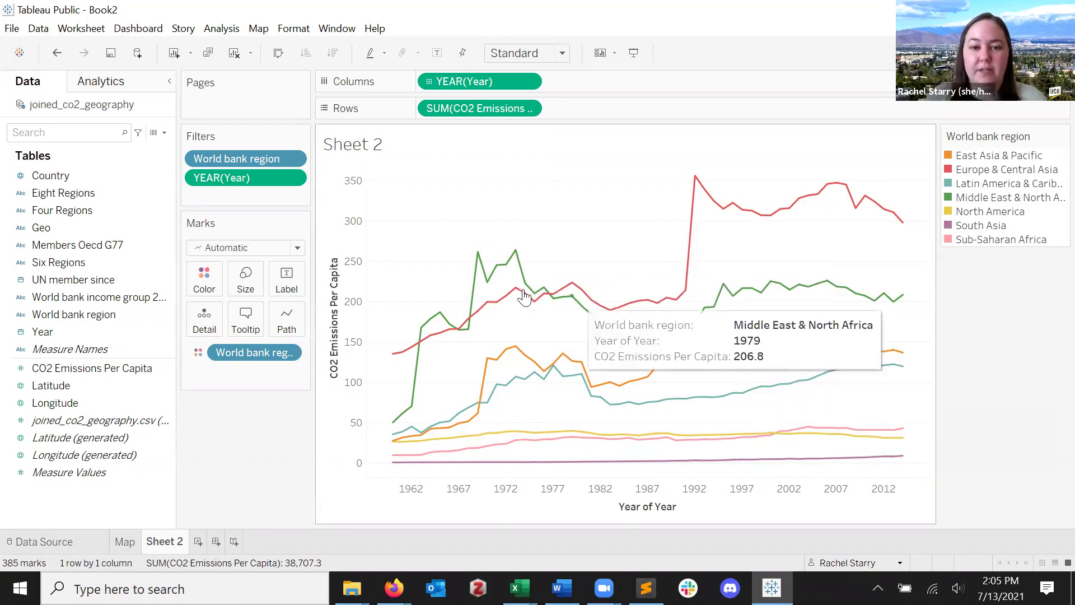
left_click(516, 252)
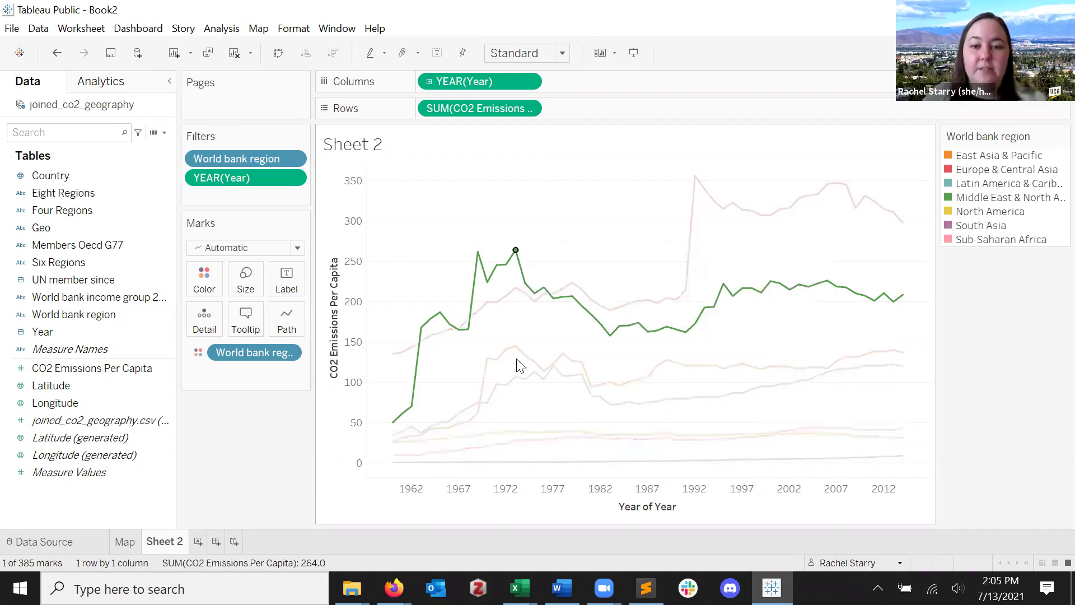
left_click(546, 205)
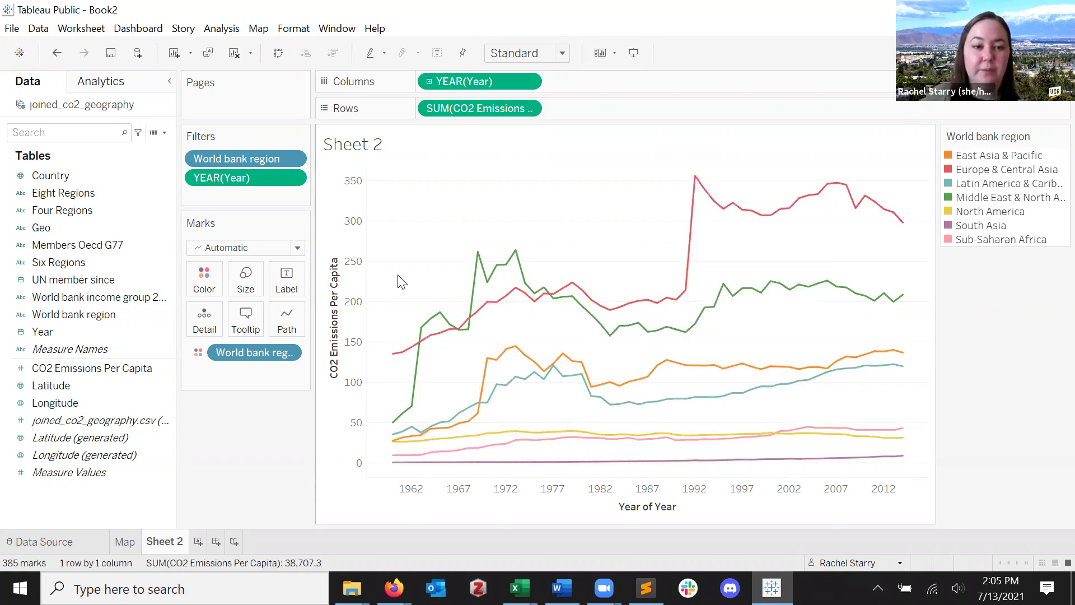
left_click(245, 320)
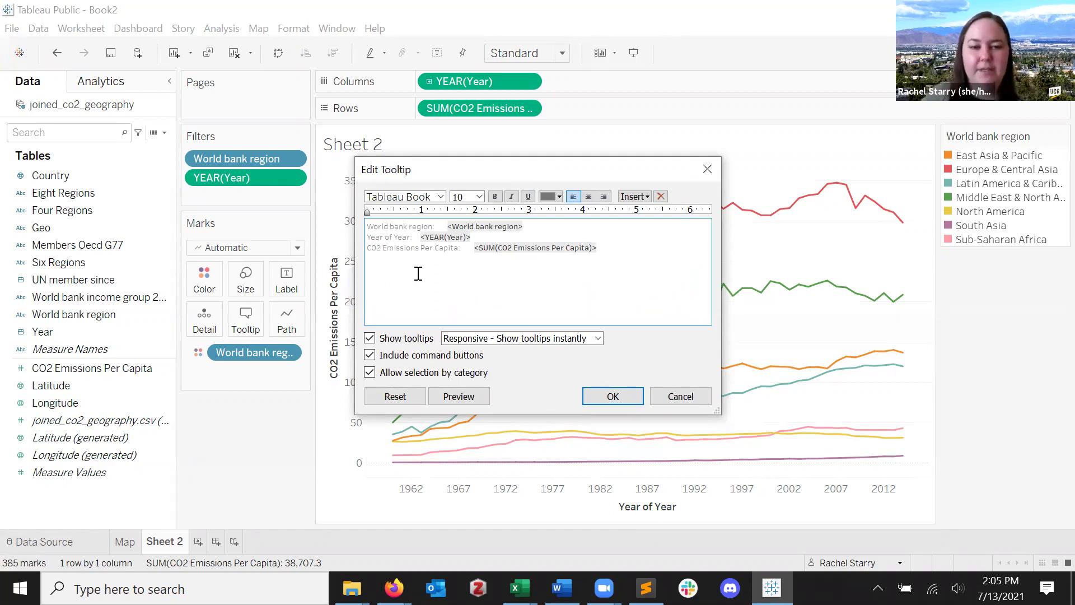
left_click(643, 250)
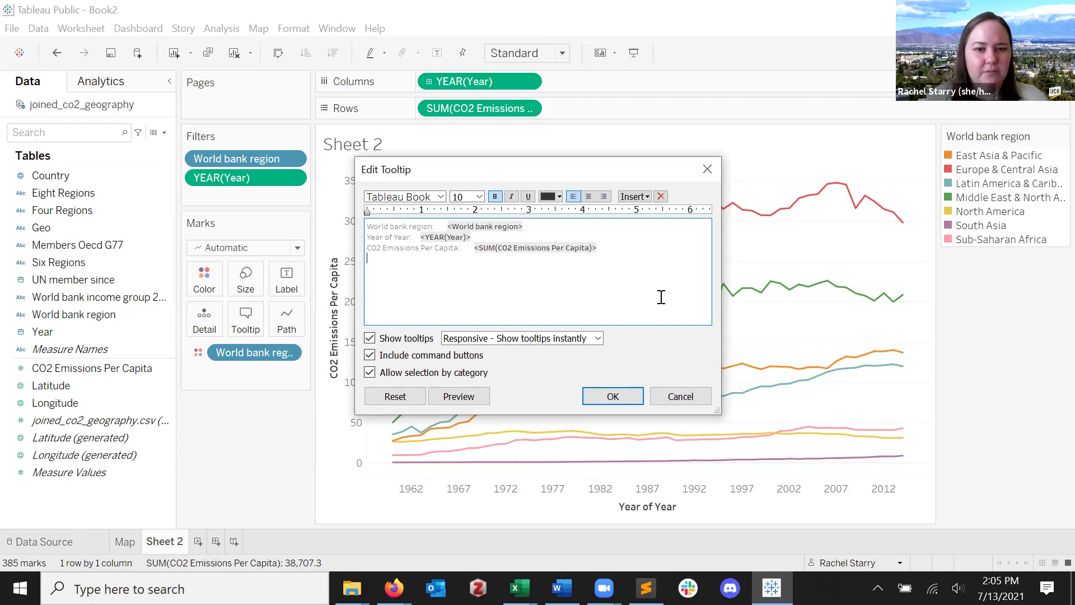
left_click(671, 397)
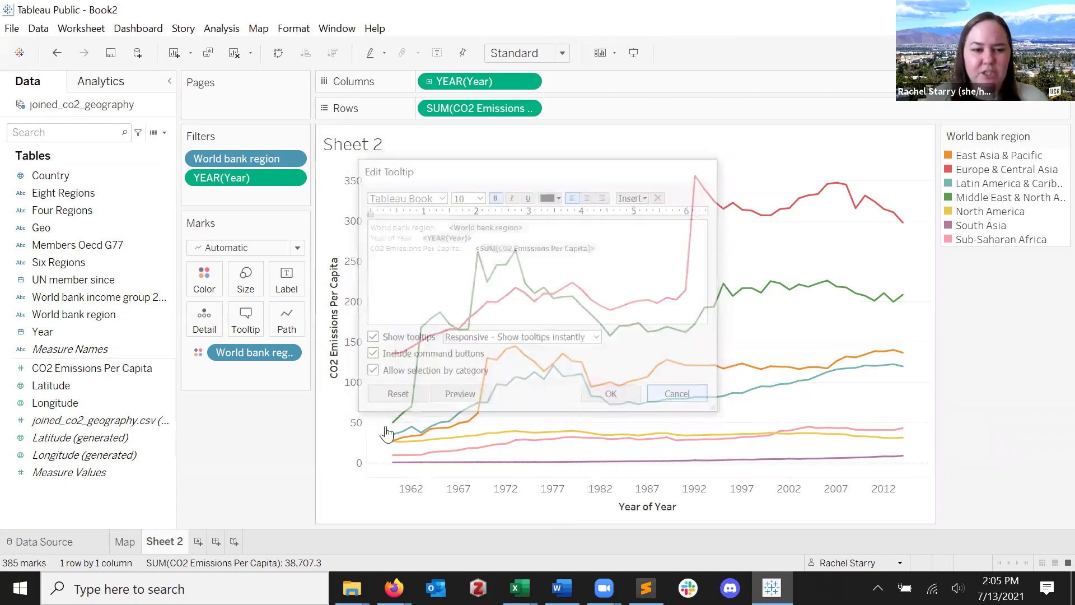
- In the Map sheet's tooltip, add a "Lat:" line showing the Latitude (generated) field
left_click(126, 542)
mouse_move(351, 288)
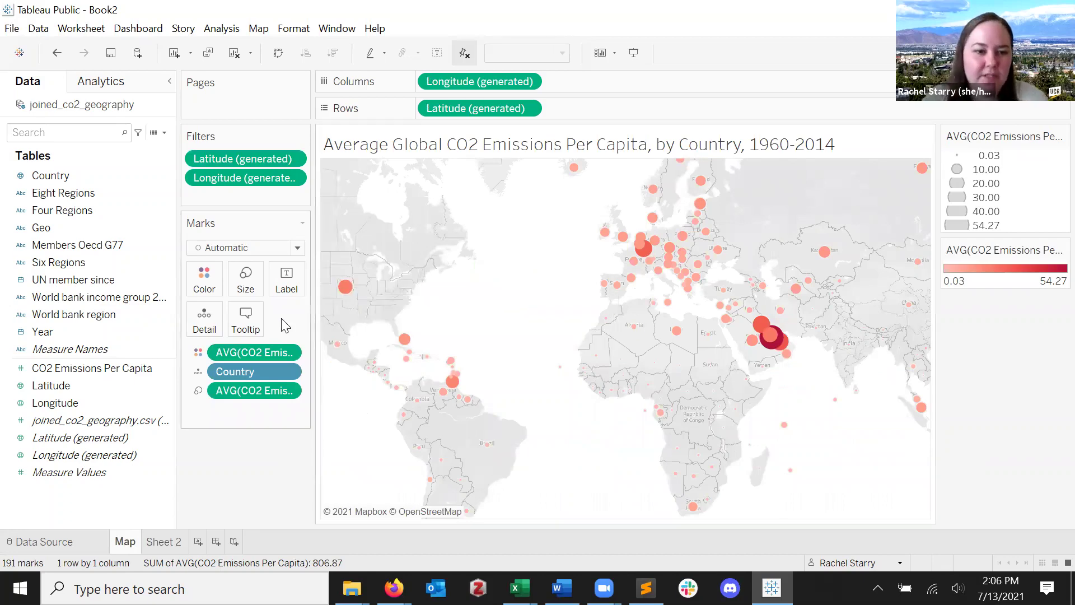
left_click(253, 317)
left_click(652, 235)
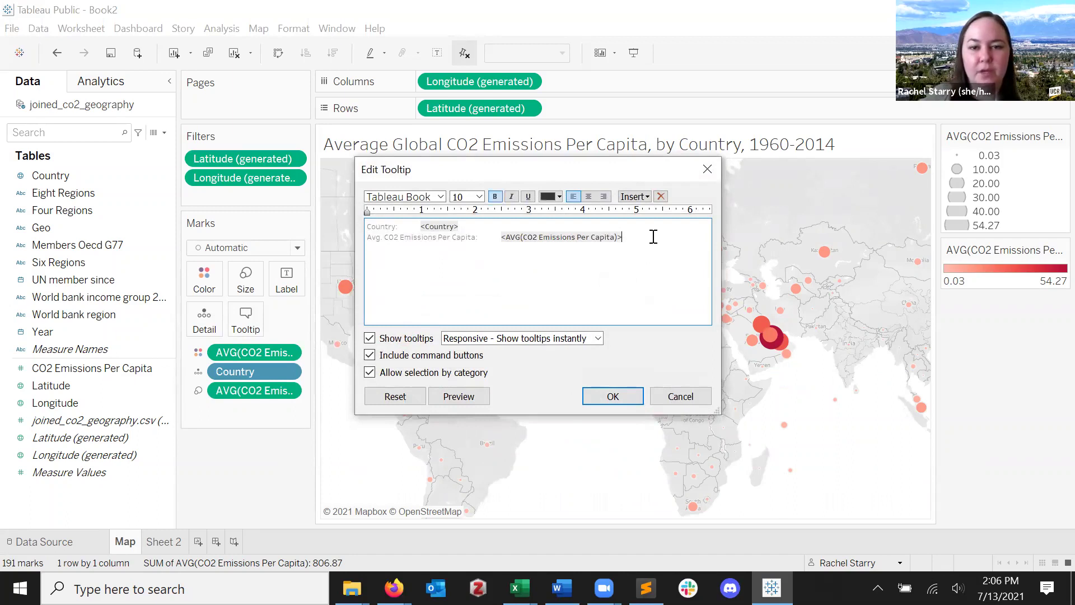
key("Return")
type("Lat:")
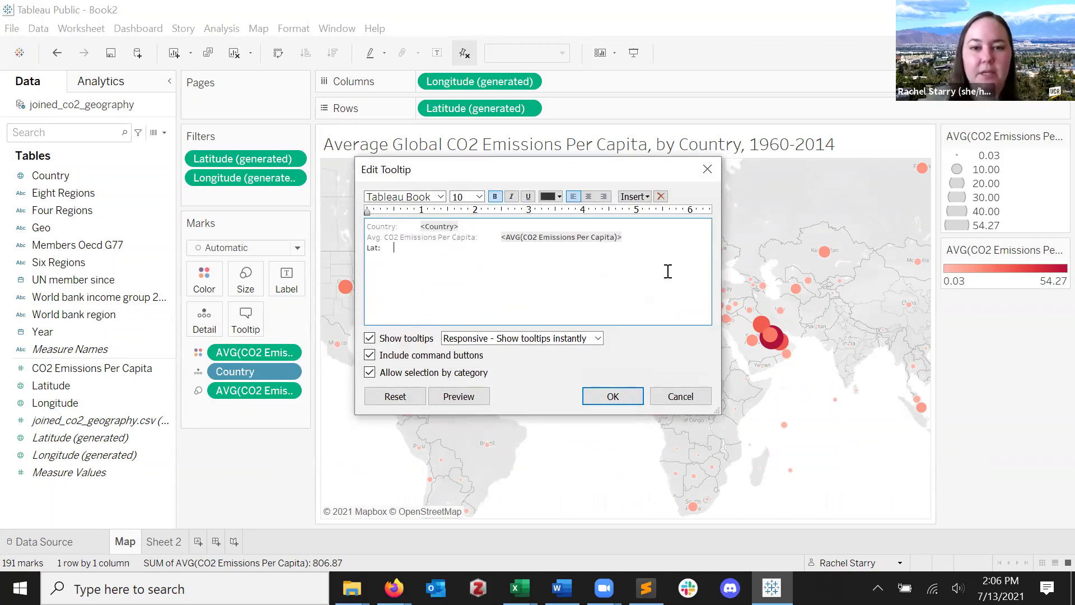
left_click(643, 201)
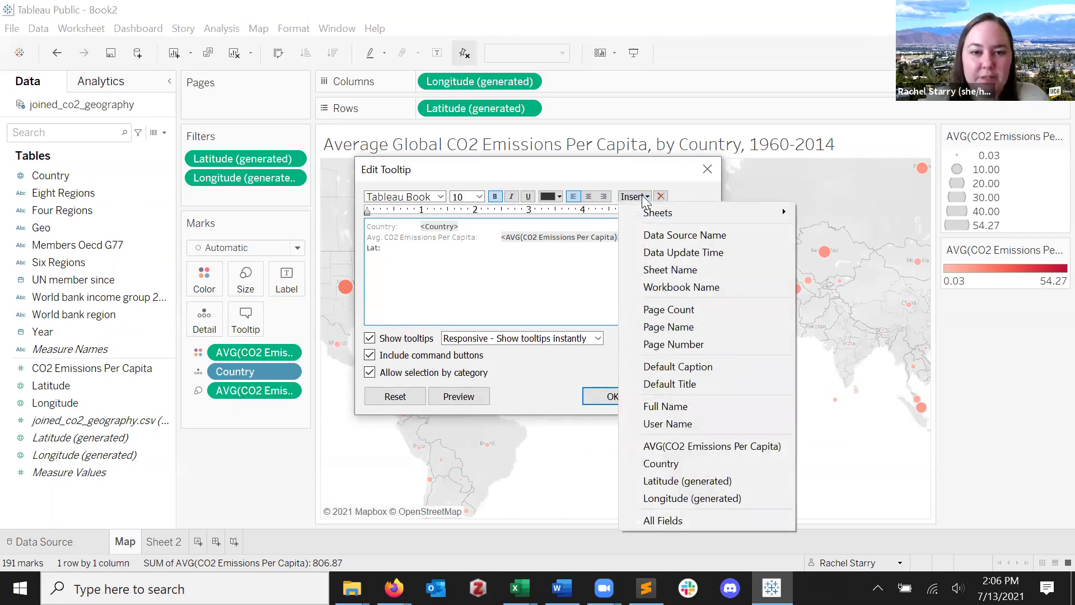
left_click(687, 481)
- Add a "Long:" line showing the Longitude (generated) field to the map tooltip and apply the tooltip changes
type("Long:")
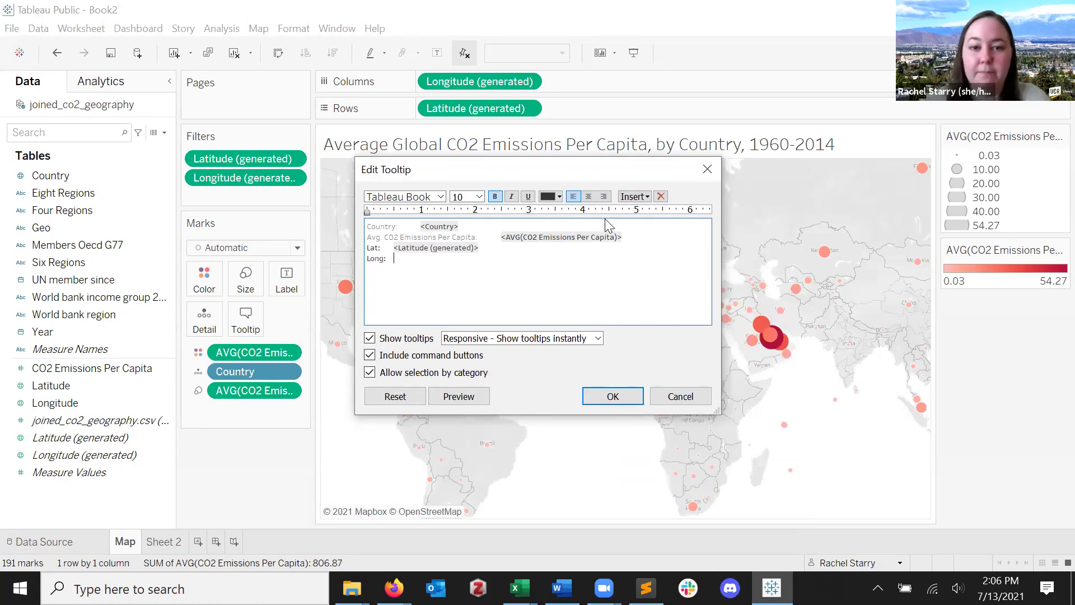
left_click(635, 196)
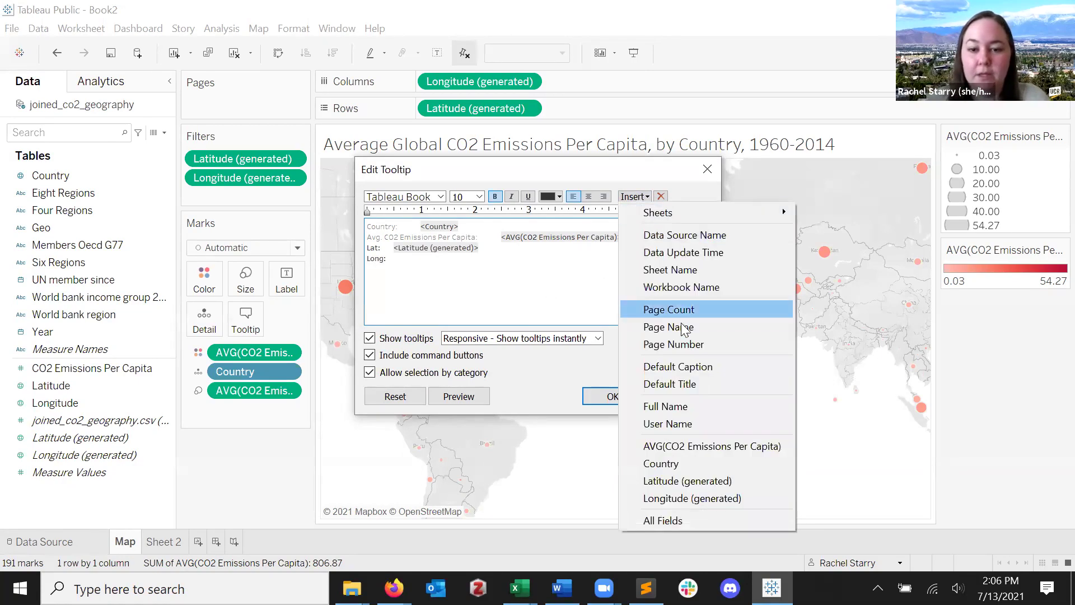
left_click(725, 498)
left_click(613, 397)
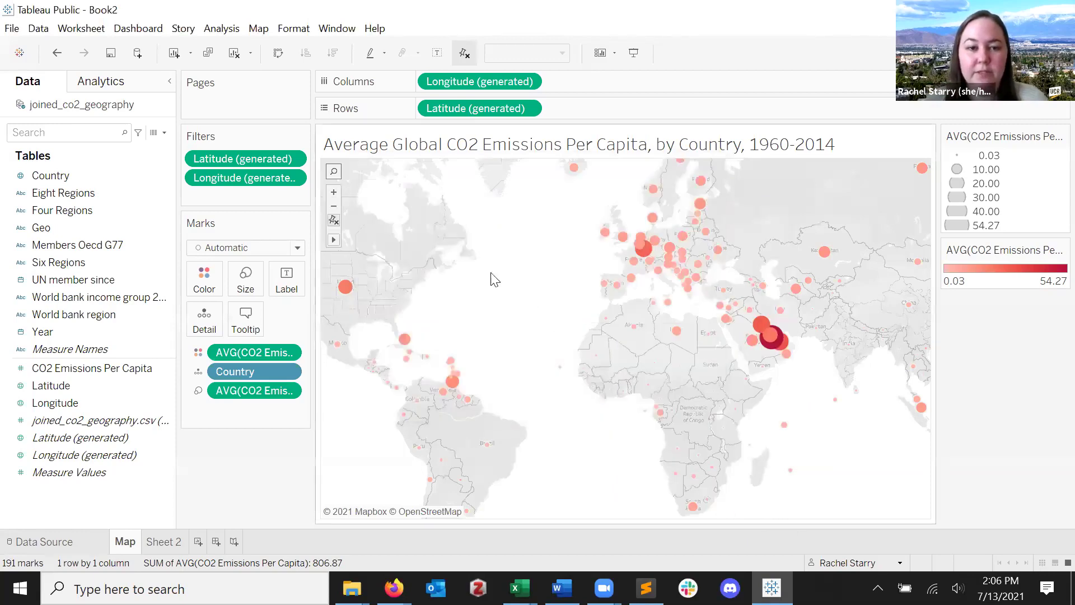
mouse_move(453, 386)
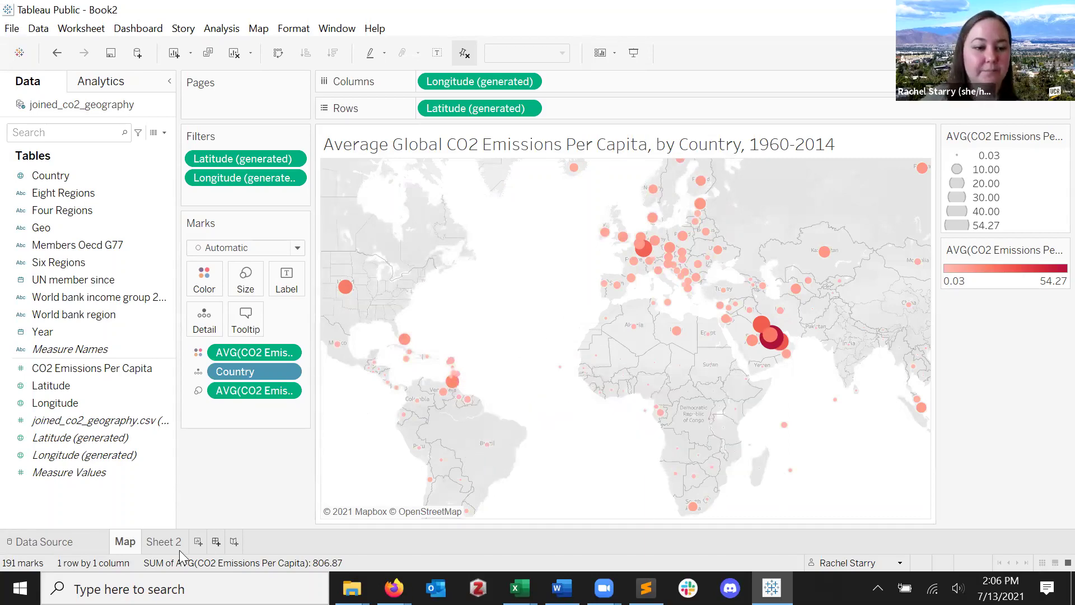
- Rename the Sheet 2 worksheet as Line Chart
left_click(161, 542)
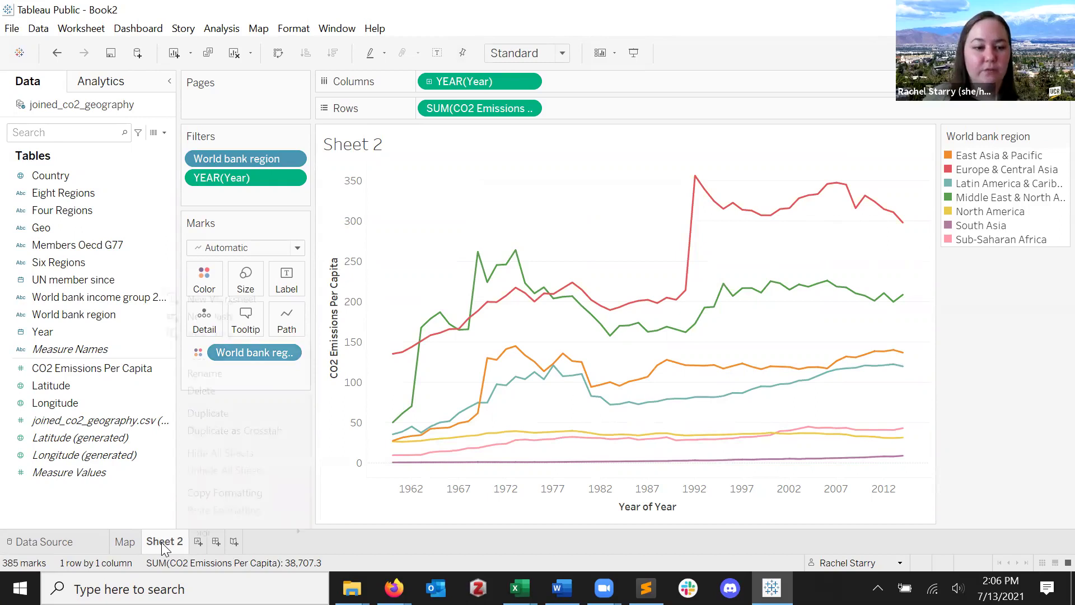
right_click(162, 542)
left_click(247, 373)
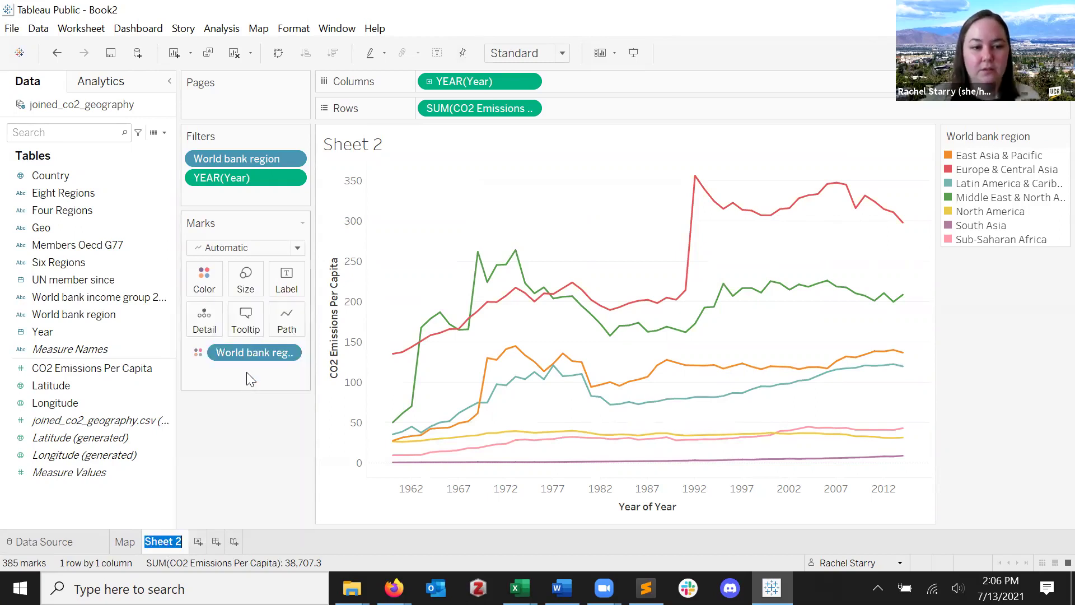
type("Line Chart")
key("Return")
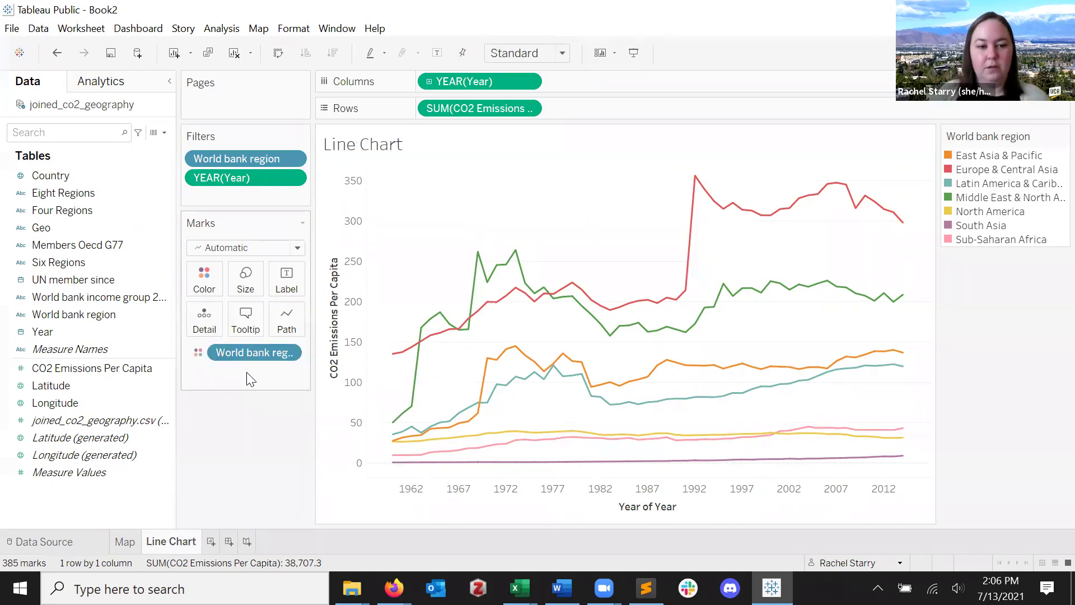
- Replace the sheet-name placeholder in the line chart's title with "Total Global CO2 Emissions Per Capita"
double_click(448, 145)
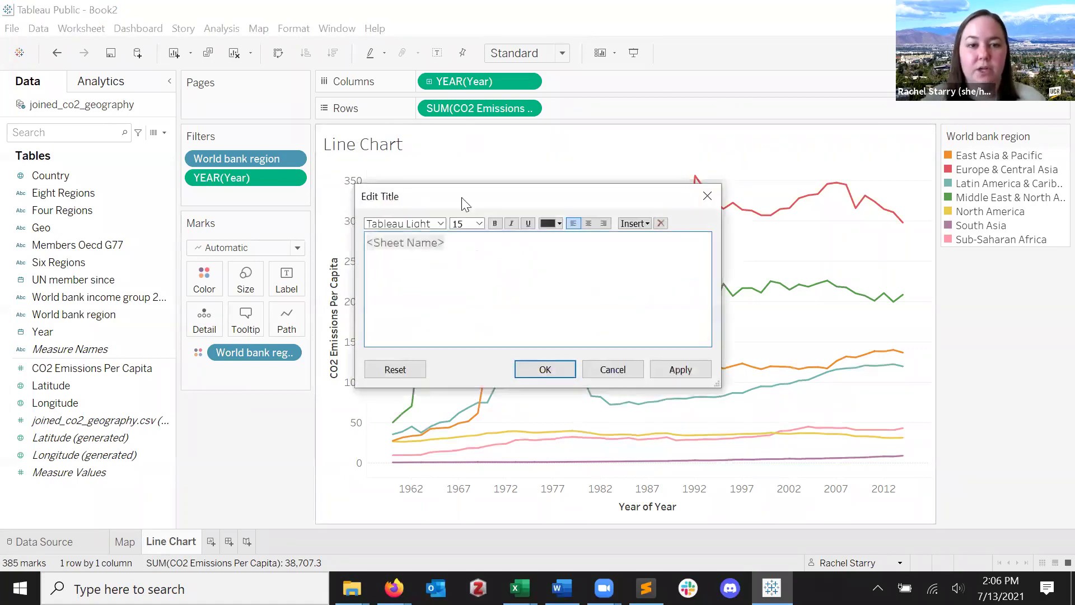
key("BackSpace")
key("BackSpace")
key("BackSpace")
key("BackSpace")
key("BackSpace")
key("BackSpace")
key("BackSpace")
key("BackSpace")
key("BackSpace")
key("BackSpace")
key("BackSpace")
key("BackSpace")
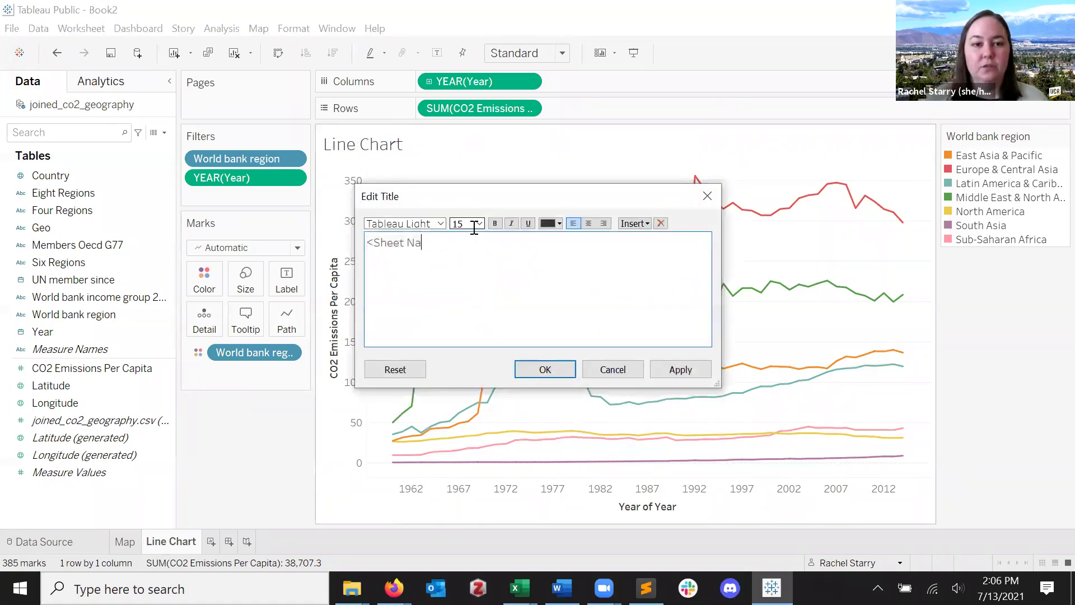
type("G")
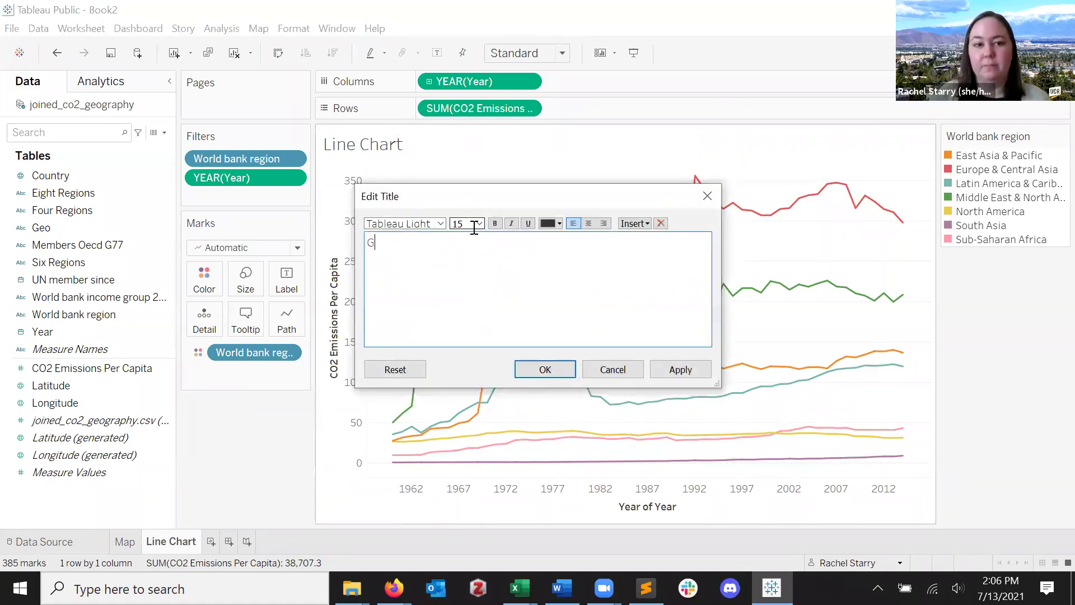
type("lobal CO2")
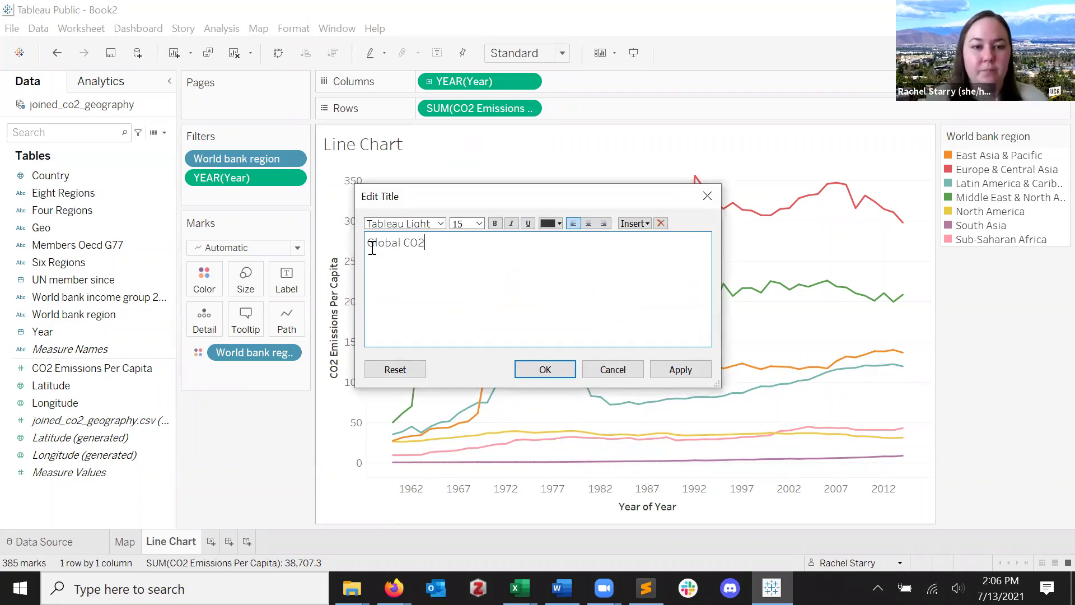
key("Home")
type("Total")
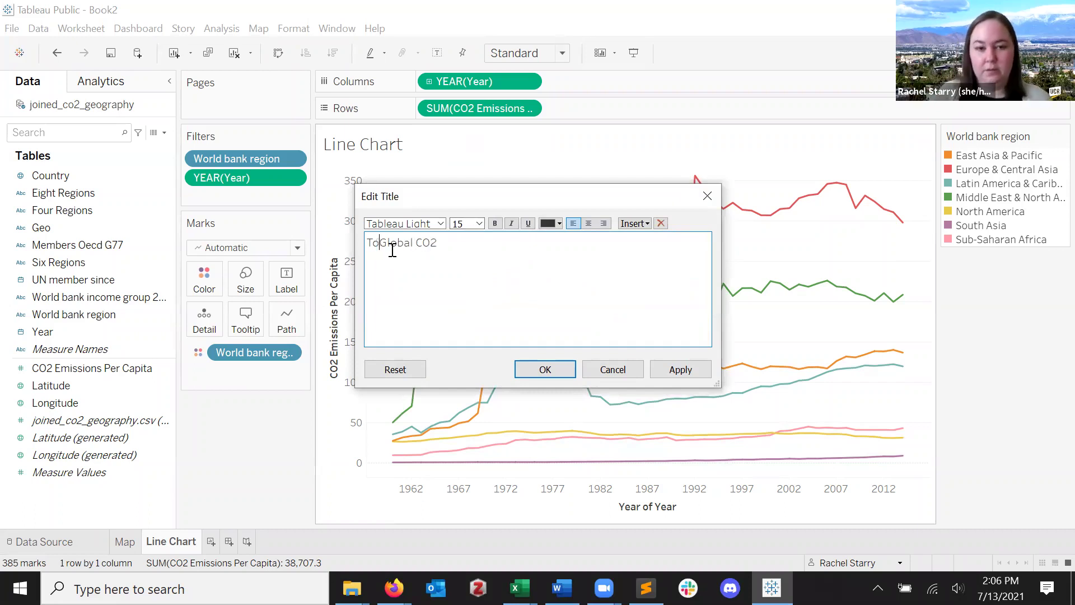
left_click(500, 251)
type("Emission")
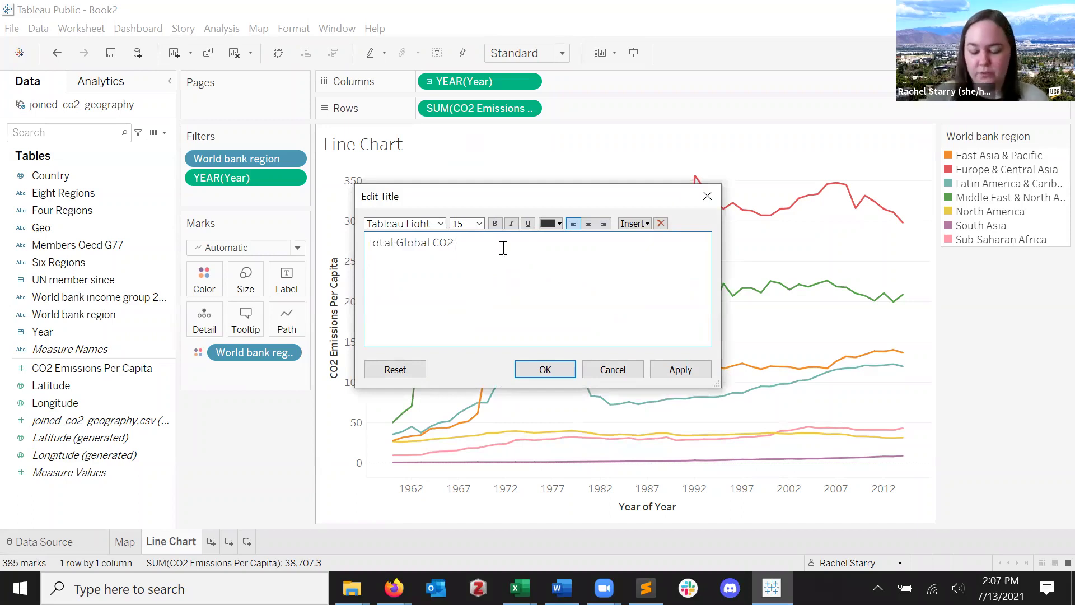
type("s")
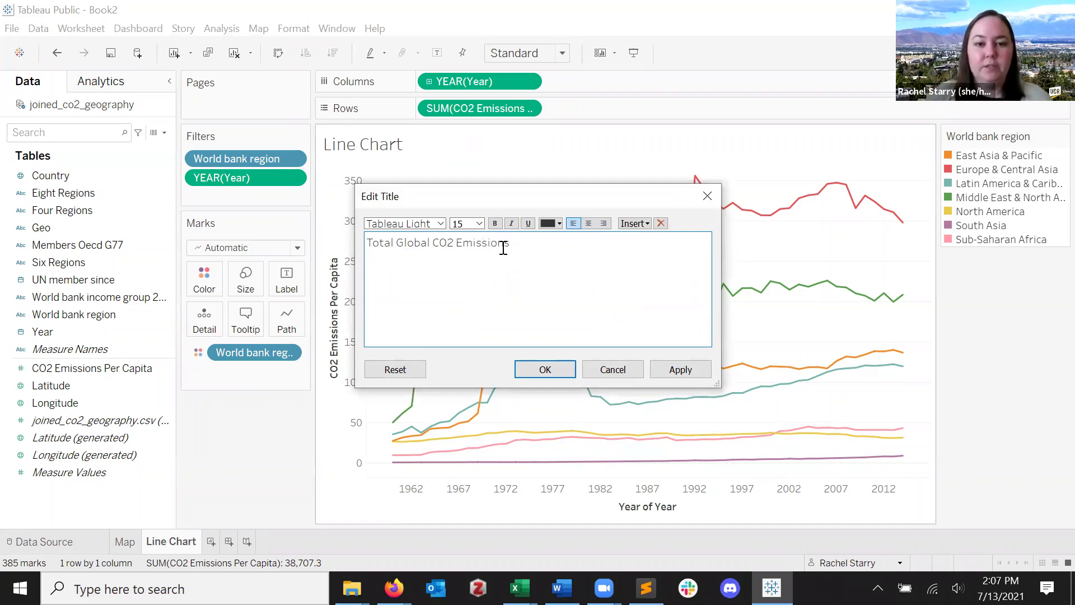
type(" Per Capita")
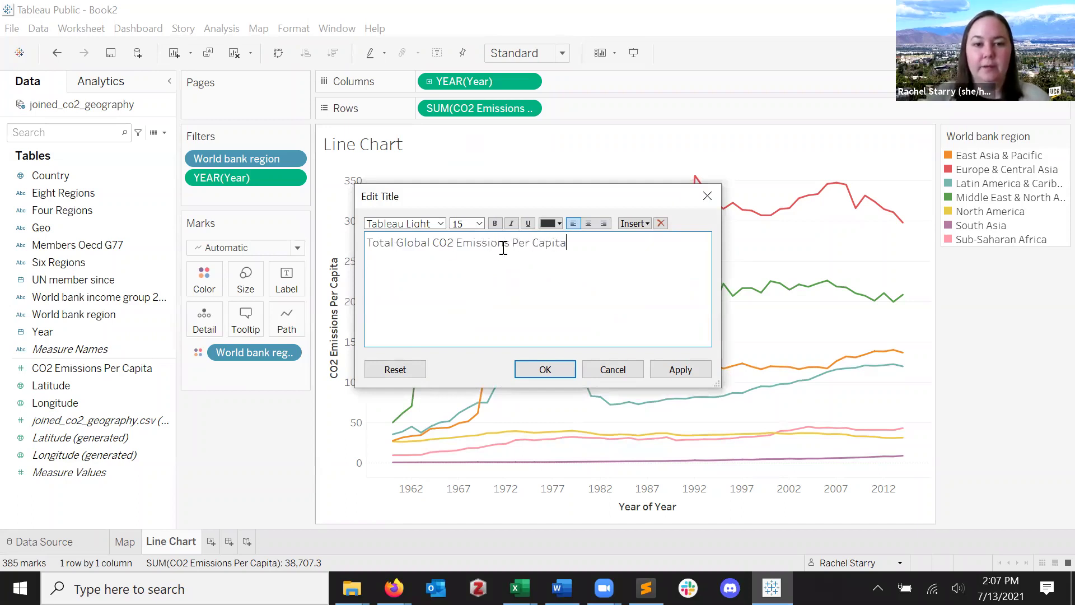
- Extend the chart title with ", by World Bank Region, 1960-2014" and apply it
type(", by World Ba")
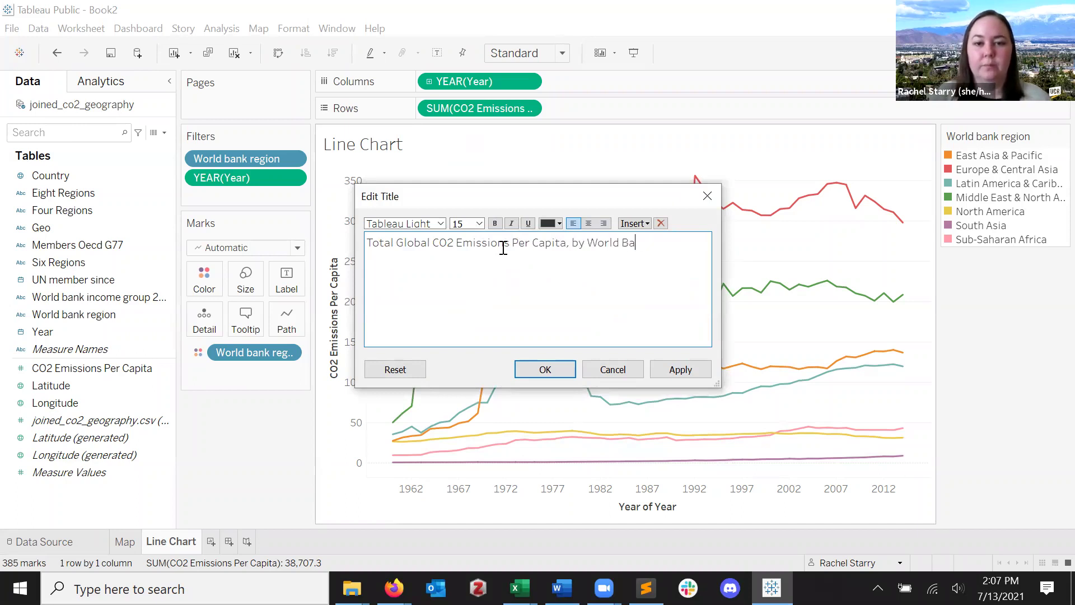
type("nk rEgion")
key("BackSpace")
key("BackSpace")
key("BackSpace")
key("BackSpace")
key("BackSpace")
key("BackSpace")
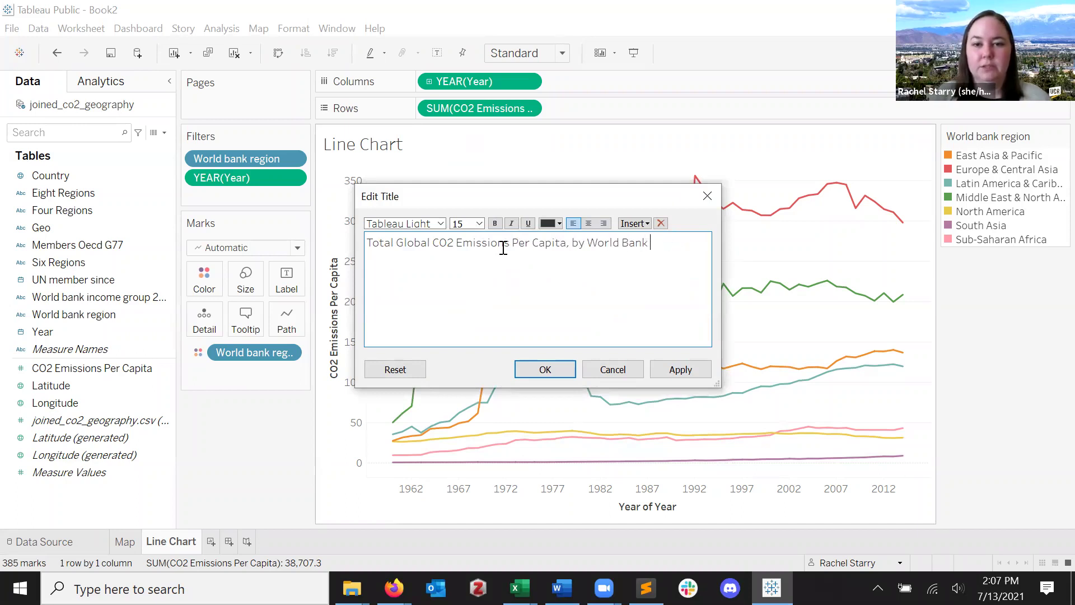
type("Region, 1960-2014")
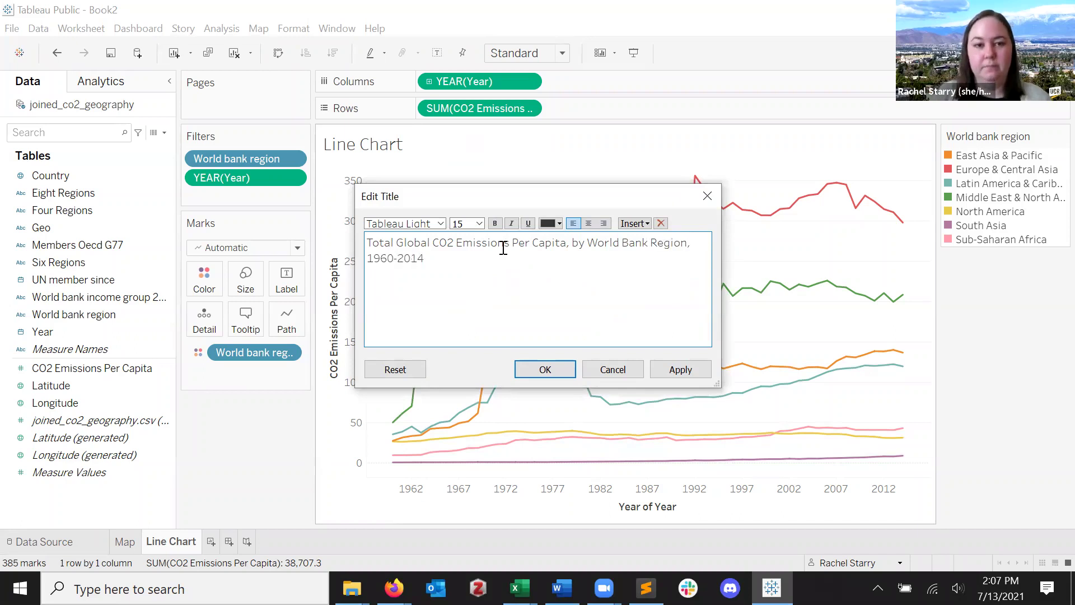
left_click(532, 369)
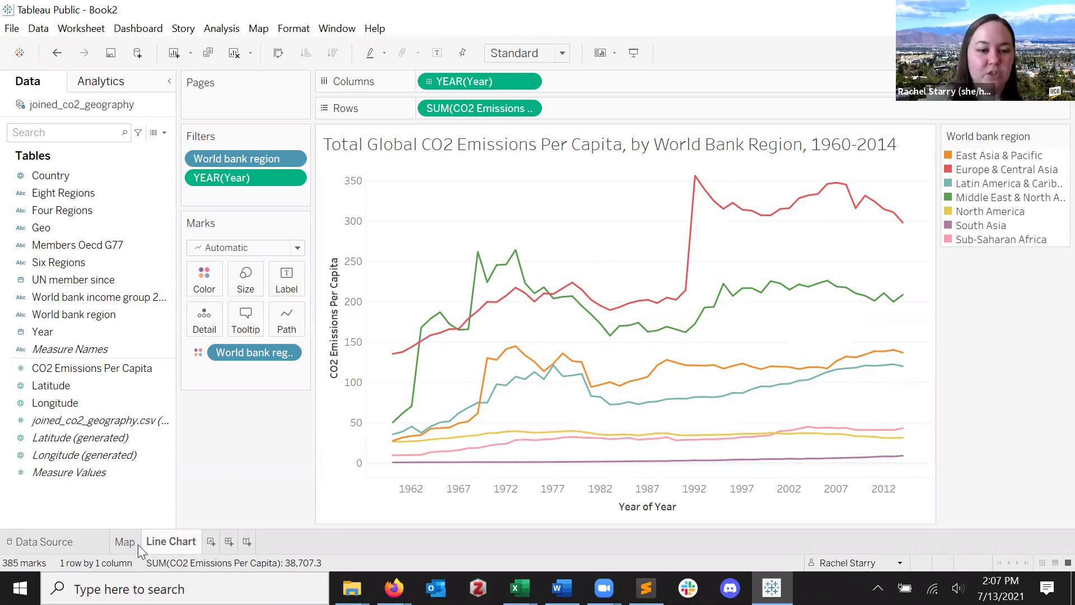
- Add a new blank dashboard to the workbook
mouse_move(417, 402)
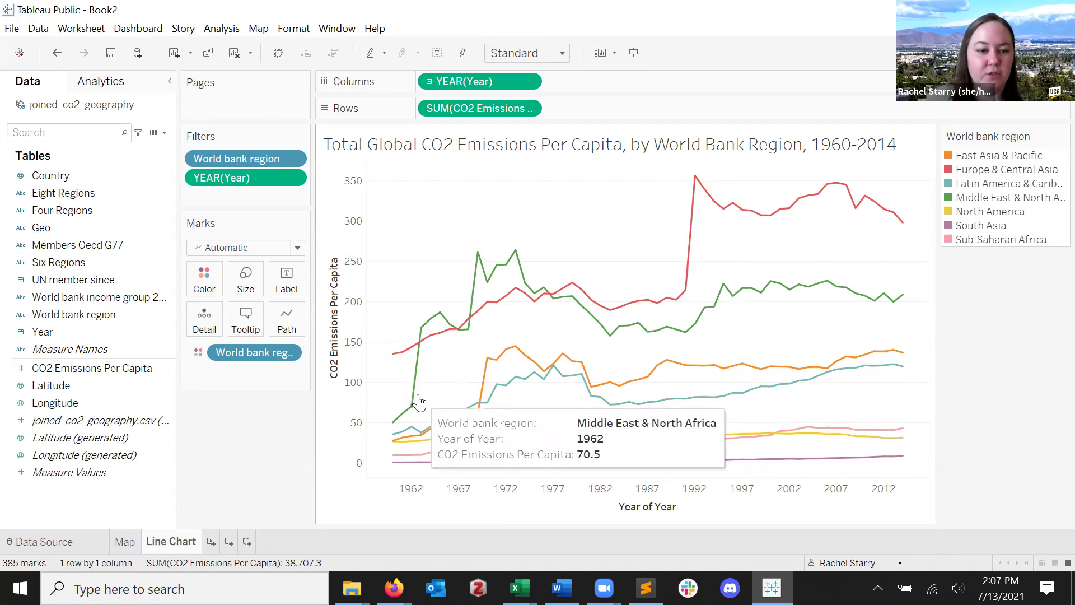
left_click(228, 542)
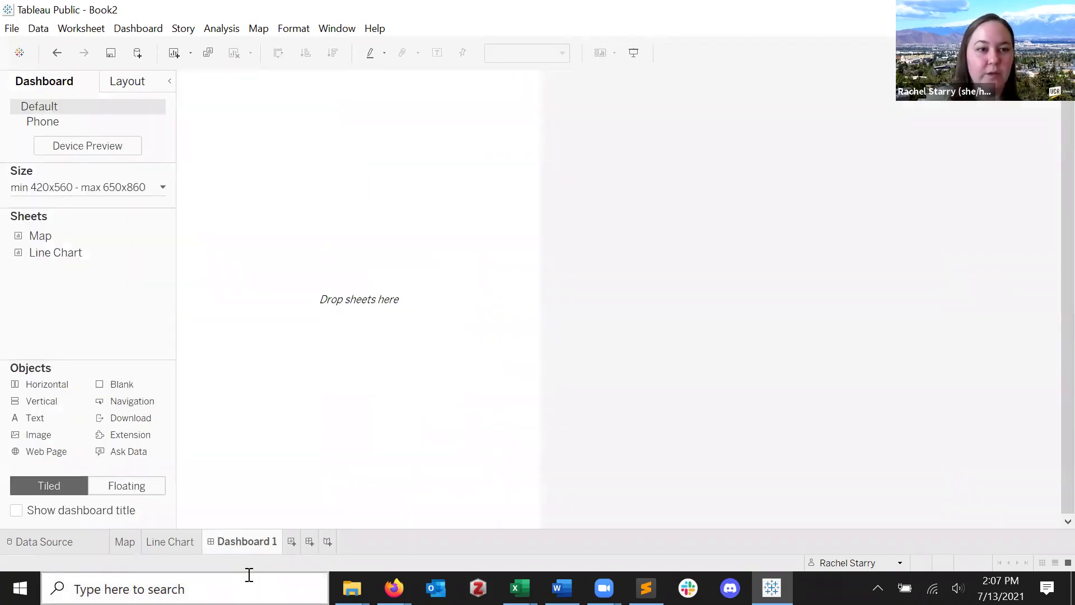
left_click(151, 31)
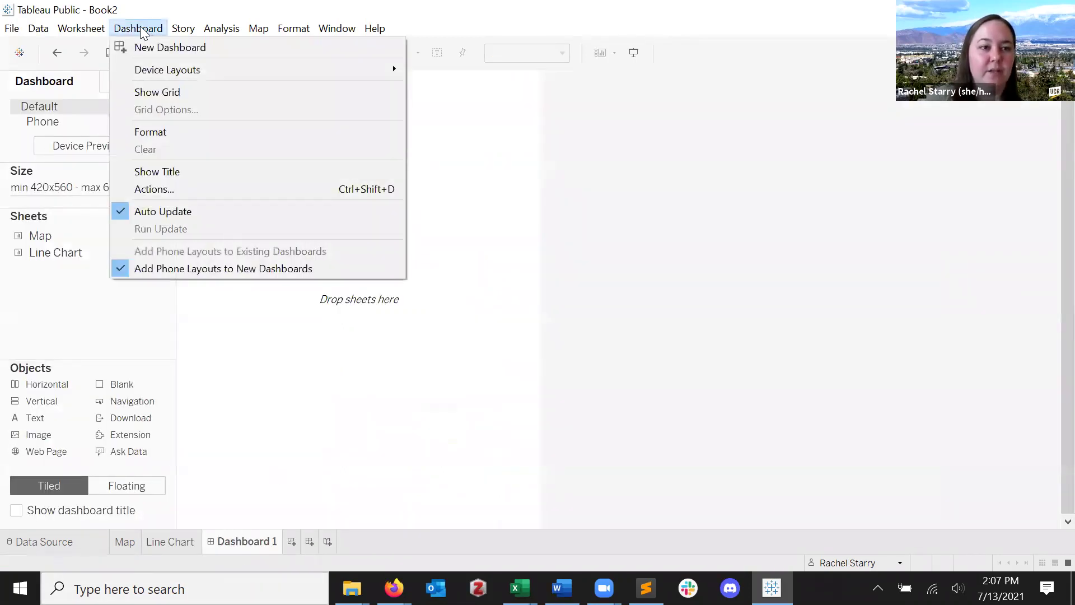
left_click(147, 31)
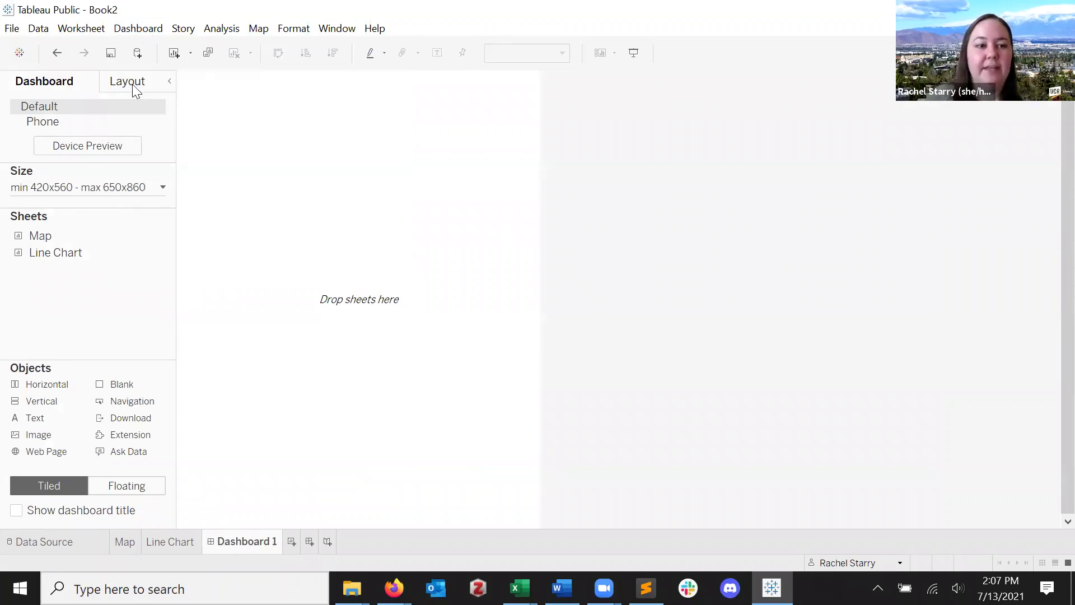
mouse_move(96, 235)
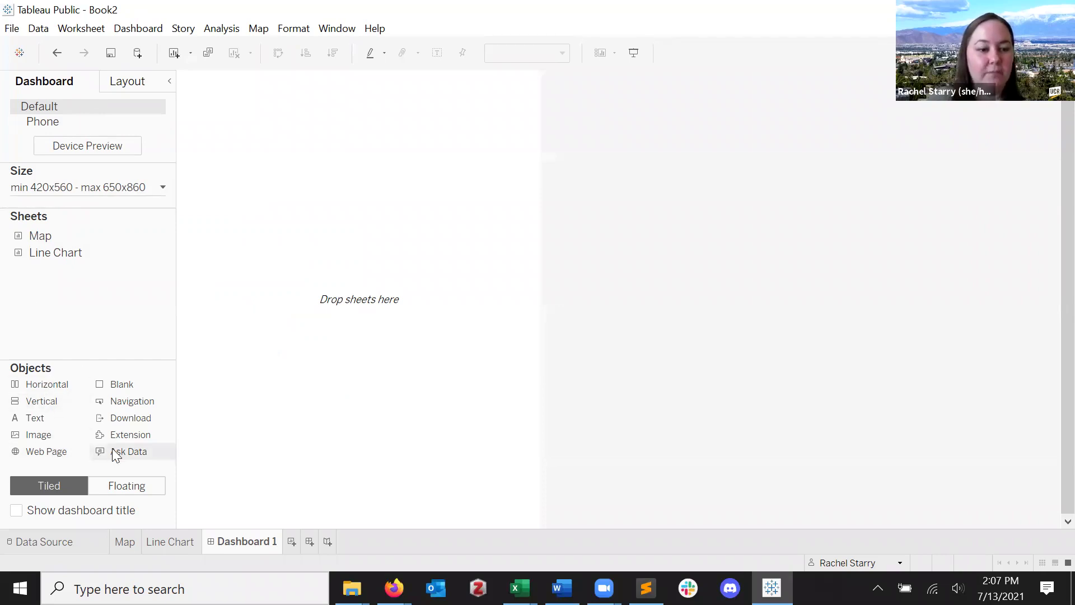
mouse_move(37, 249)
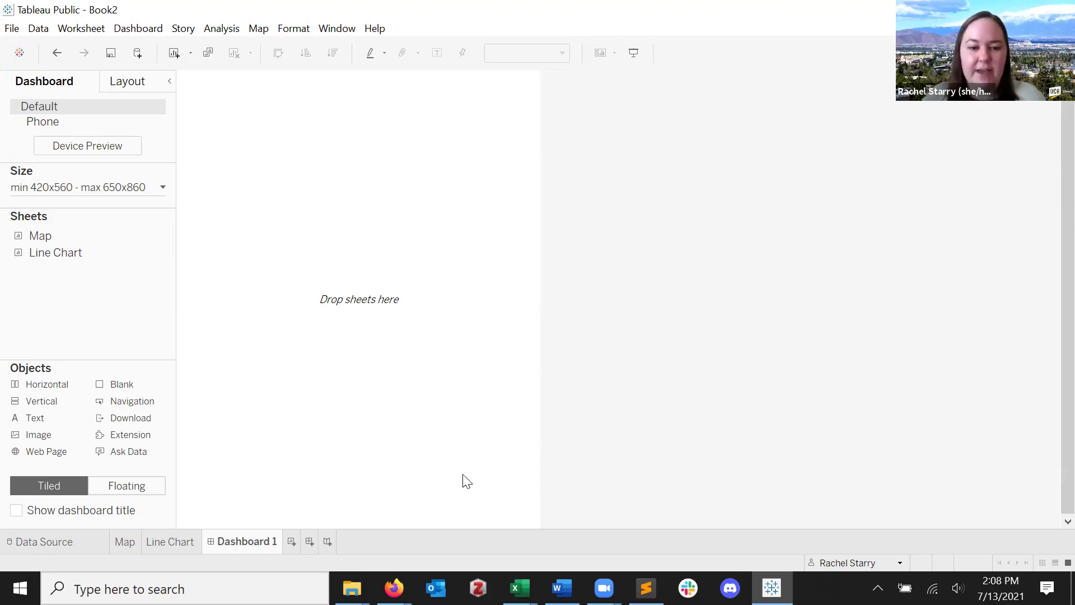
- Switch to the Firefox window with the workshop slides and open the Indigenous Australian place names viz from the Tableau Public Viz of the Day gallery
left_click(394, 588)
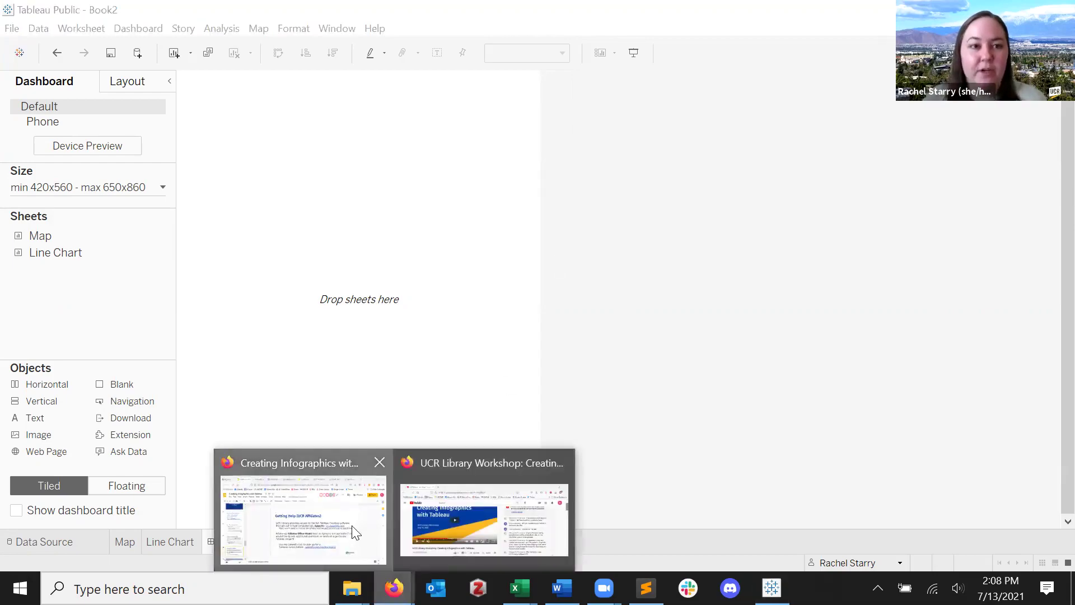
left_click(356, 536)
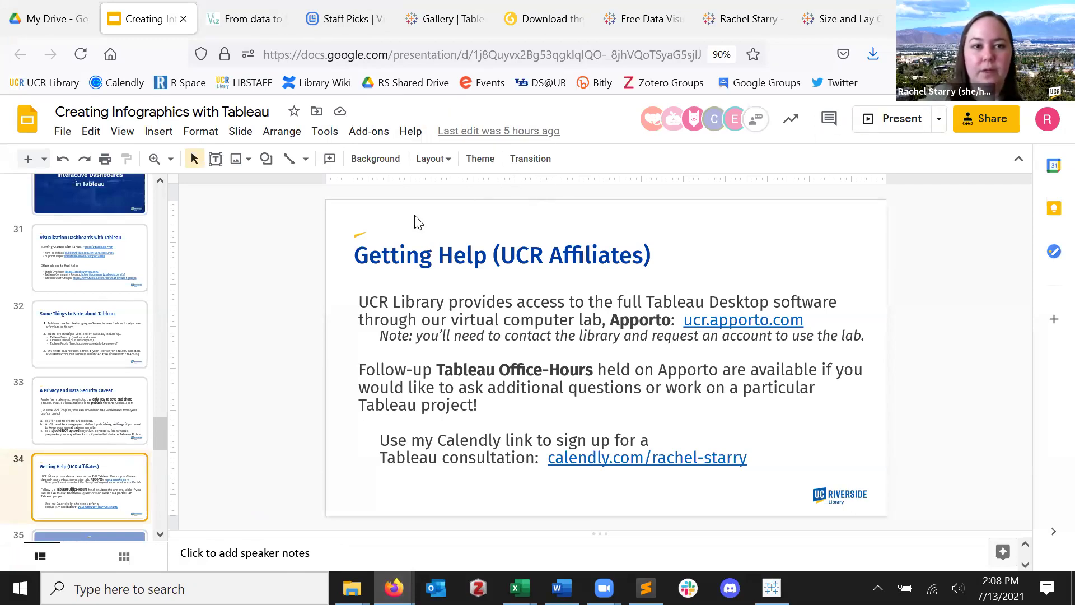
left_click(442, 18)
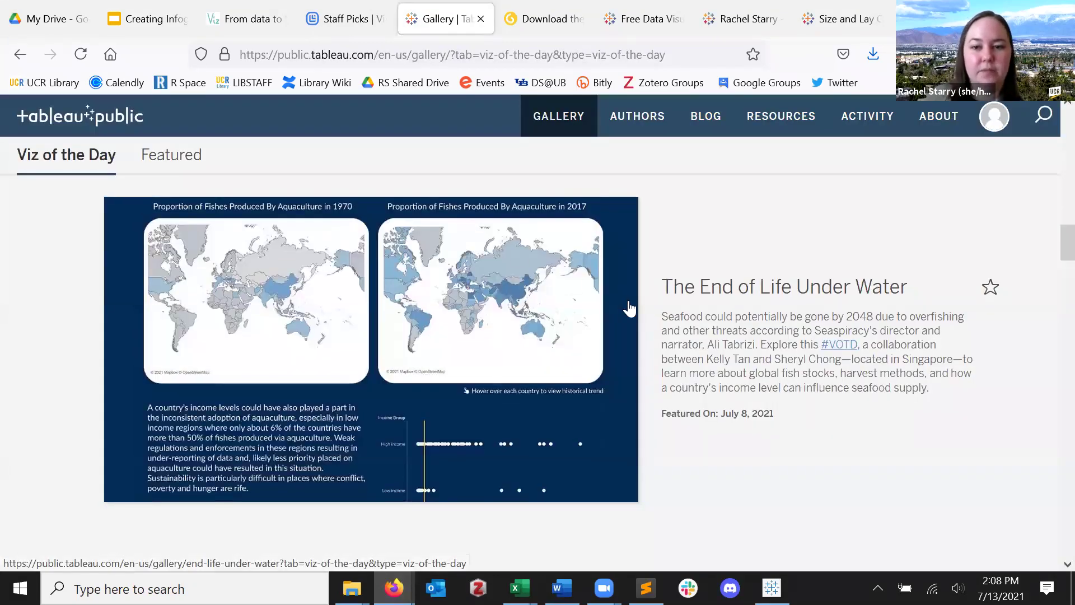
scroll(629, 308, "down", 4)
left_click(537, 303)
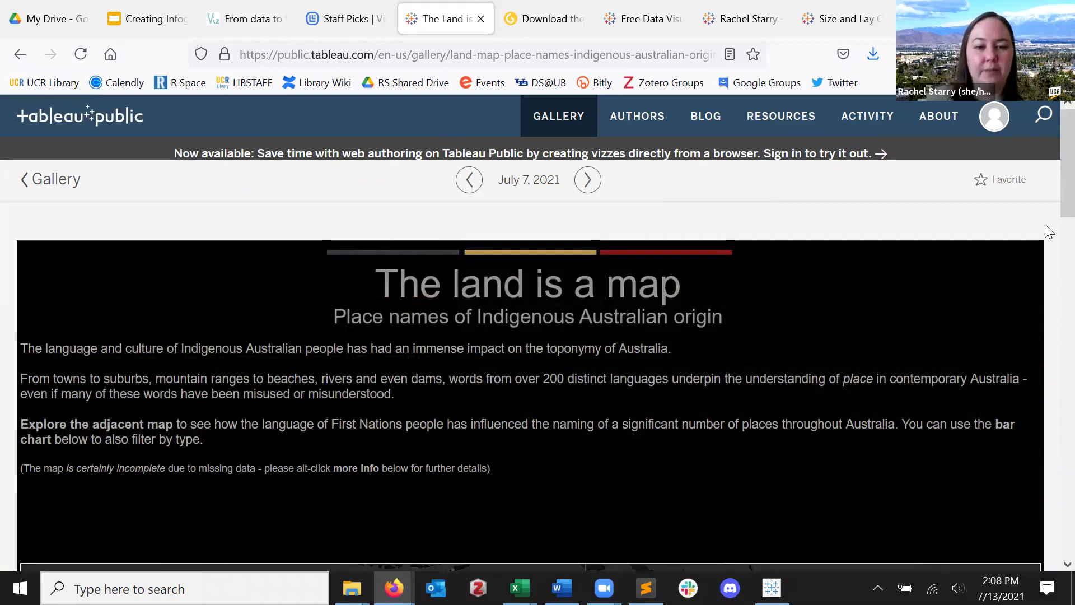
- Examine how the "The land is a map" dashboard combines its introductory text, map, filter and bar chart of place types
scroll(1044, 224, "down", 4)
scroll(1044, 224, "up", 5)
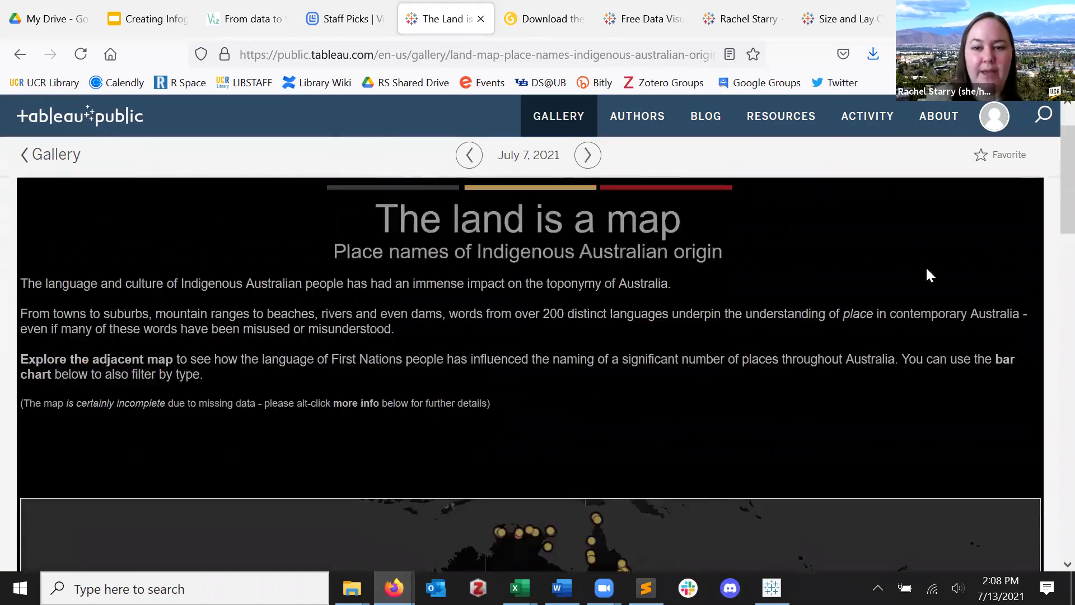
scroll(504, 347, "down", 3)
scroll(783, 300, "down", 3)
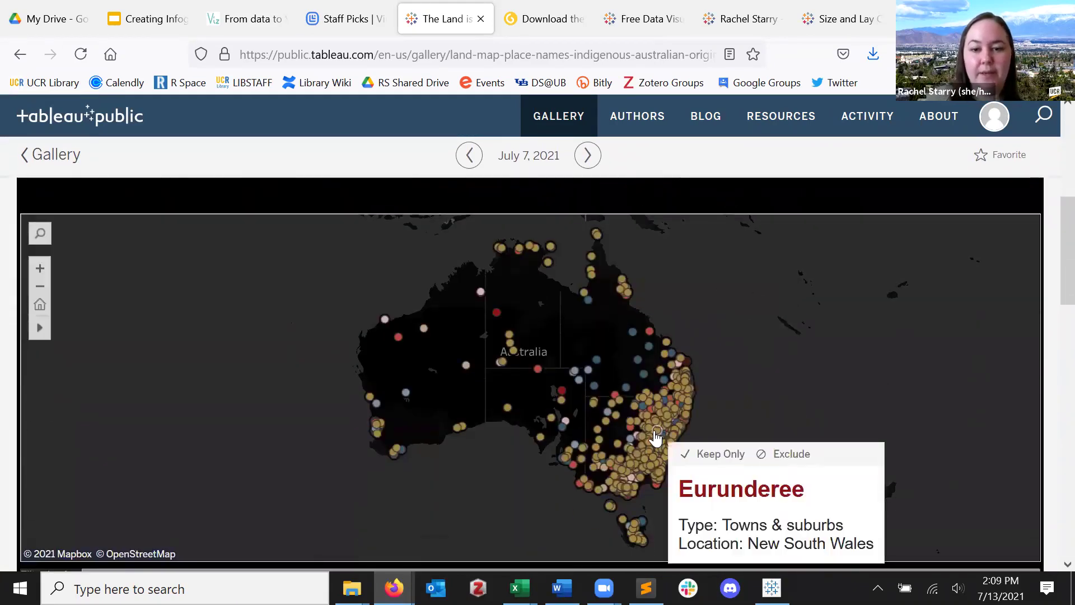
scroll(977, 318, "down", 1)
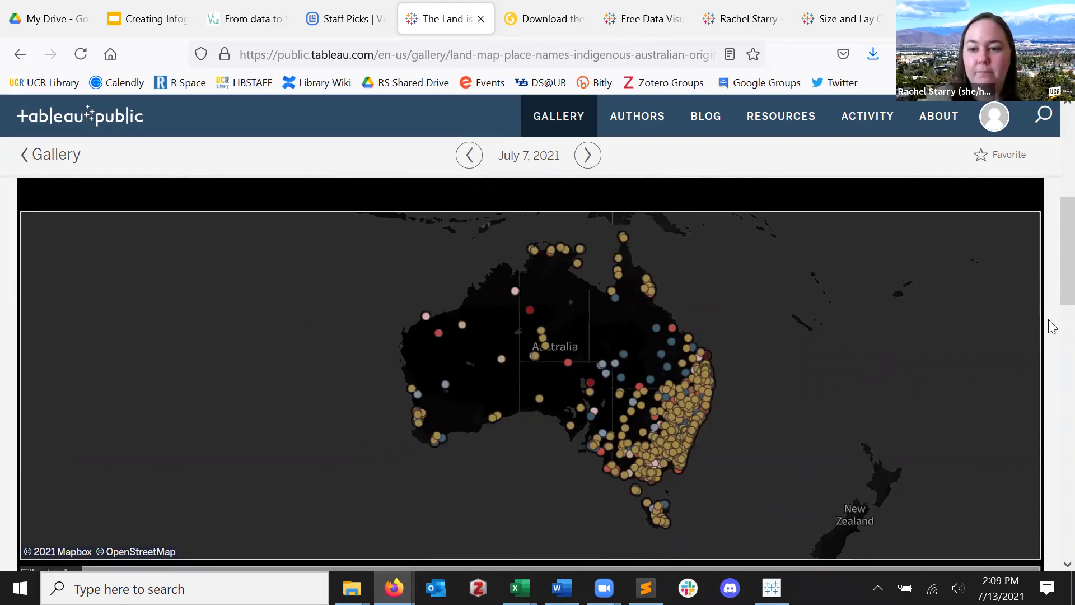
scroll(1046, 322, "down", 5)
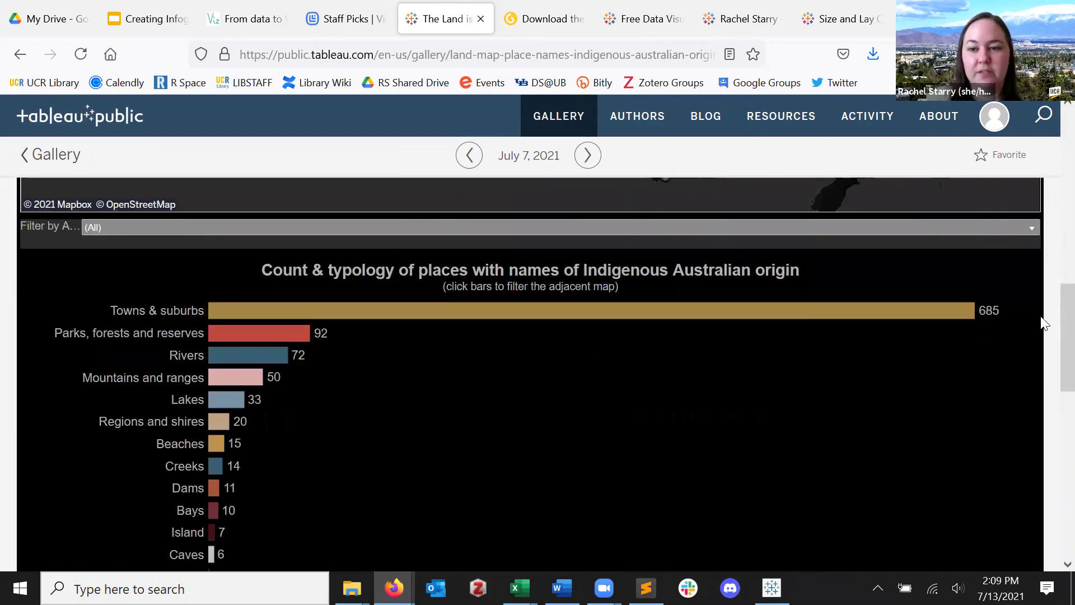
scroll(1050, 327, "down", 4)
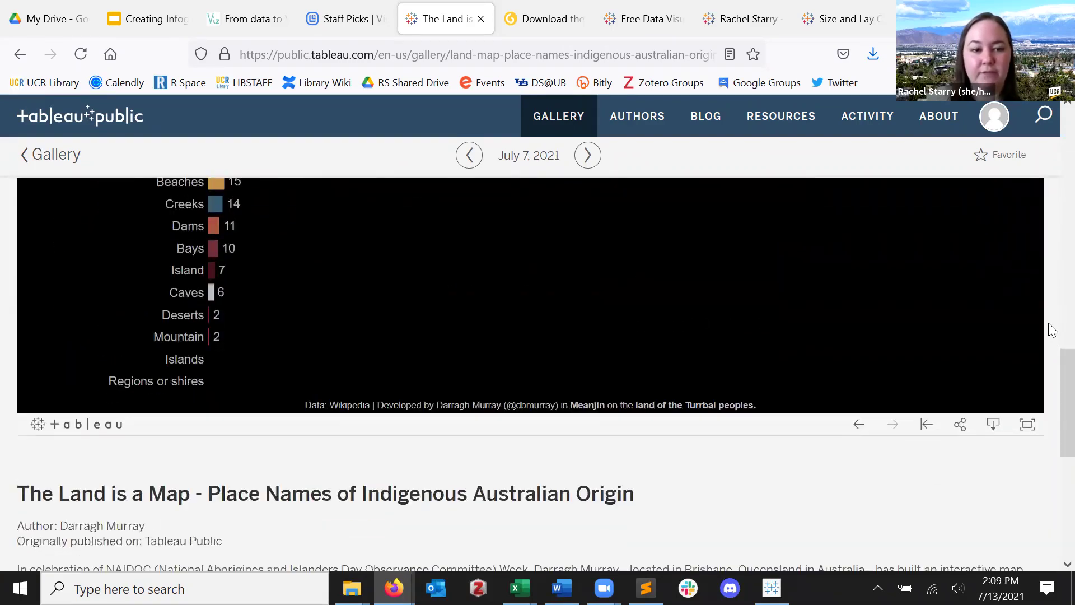
scroll(1048, 323, "up", 10)
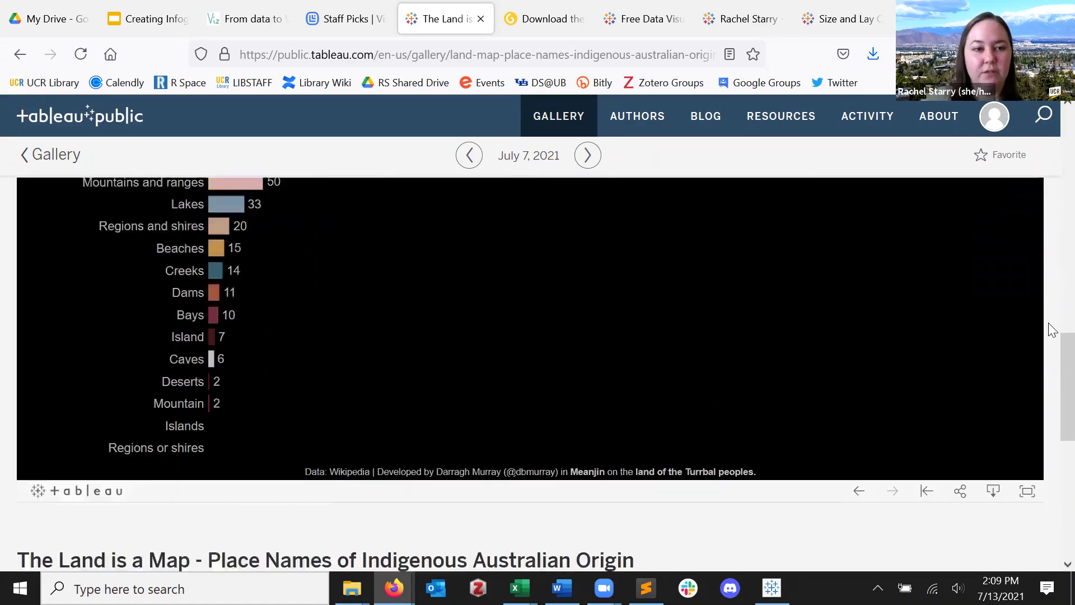
scroll(1050, 330, "down", 8)
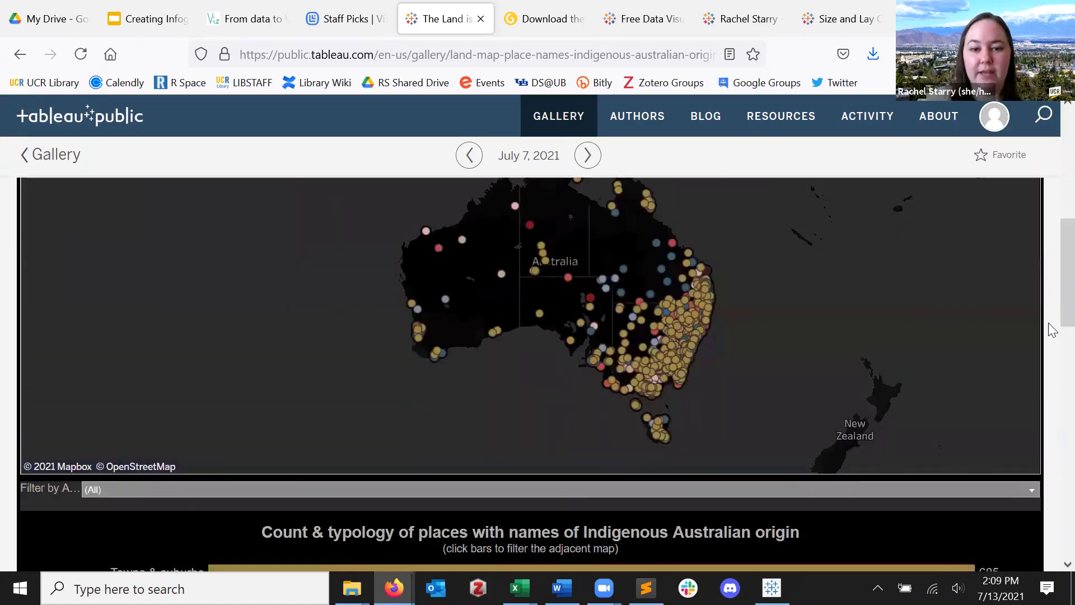
scroll(1048, 324, "down", 5)
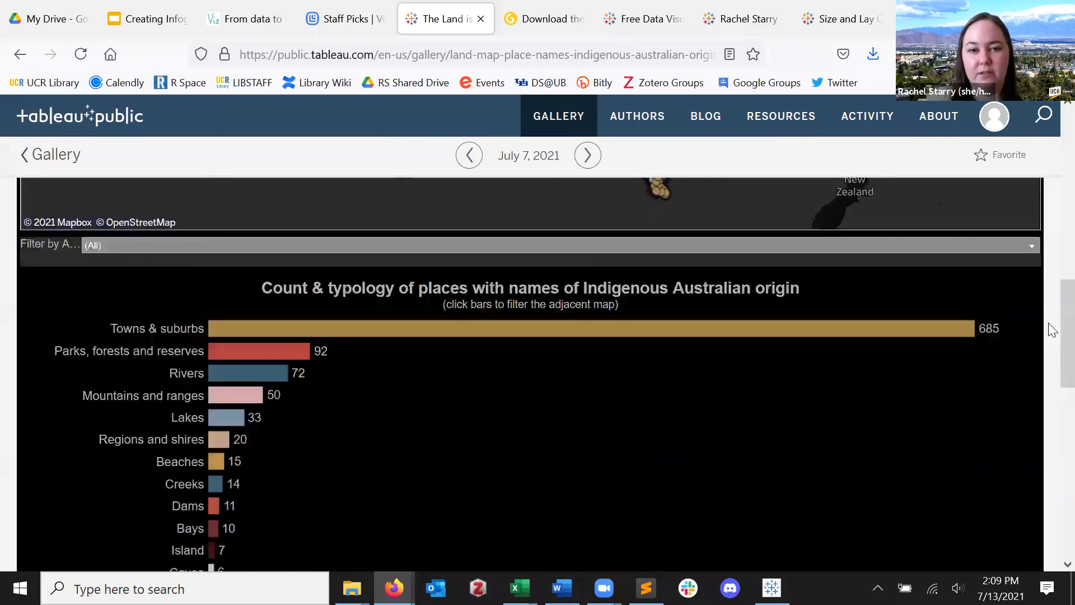
scroll(1051, 327, "up", 6)
scroll(1048, 324, "up", 6)
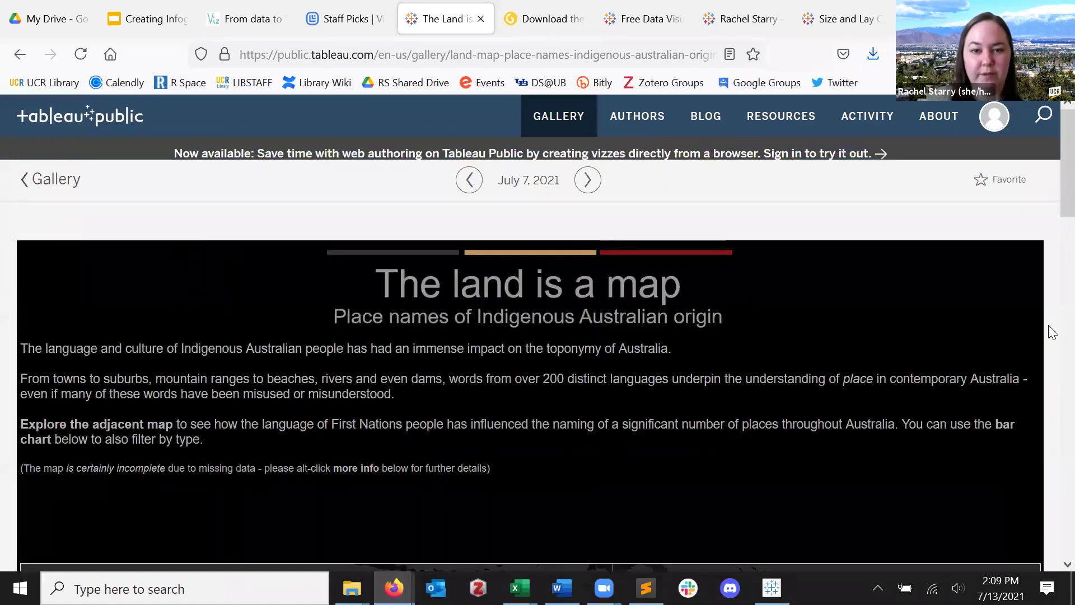
- Go to the July 8, 2021 viz, "The End of Life Under Water", and examine its layout of text, charts and icons
left_click(587, 179)
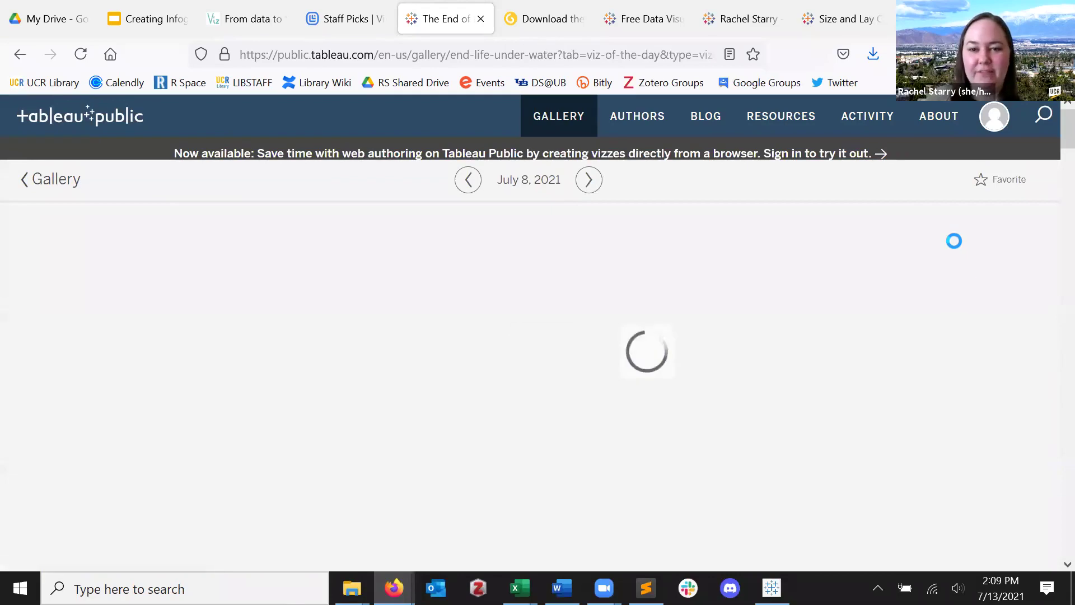
scroll(1052, 257, "down", 8)
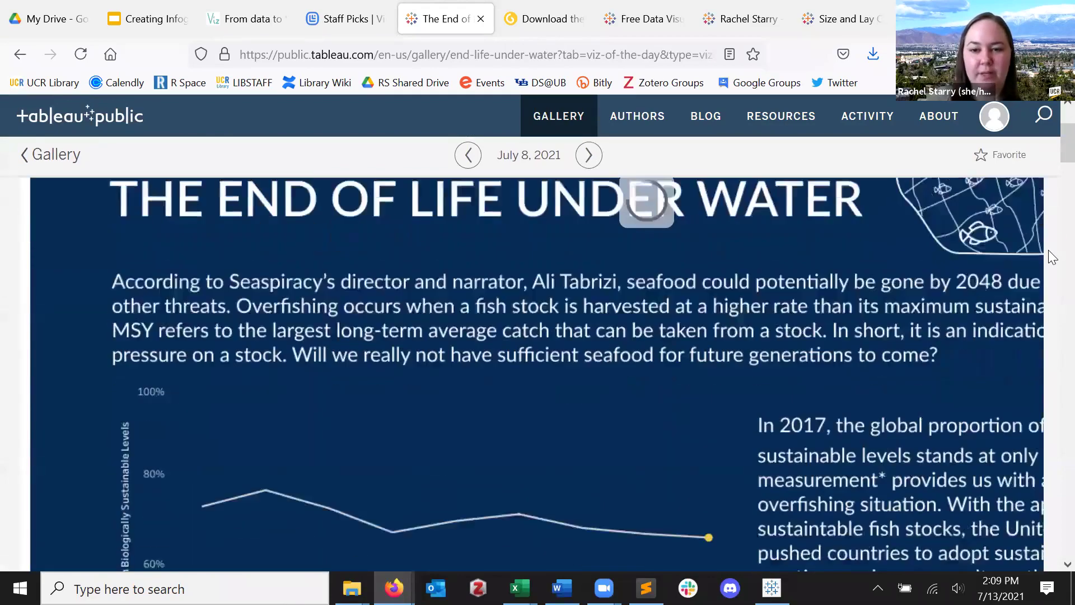
scroll(1051, 257, "down", 3)
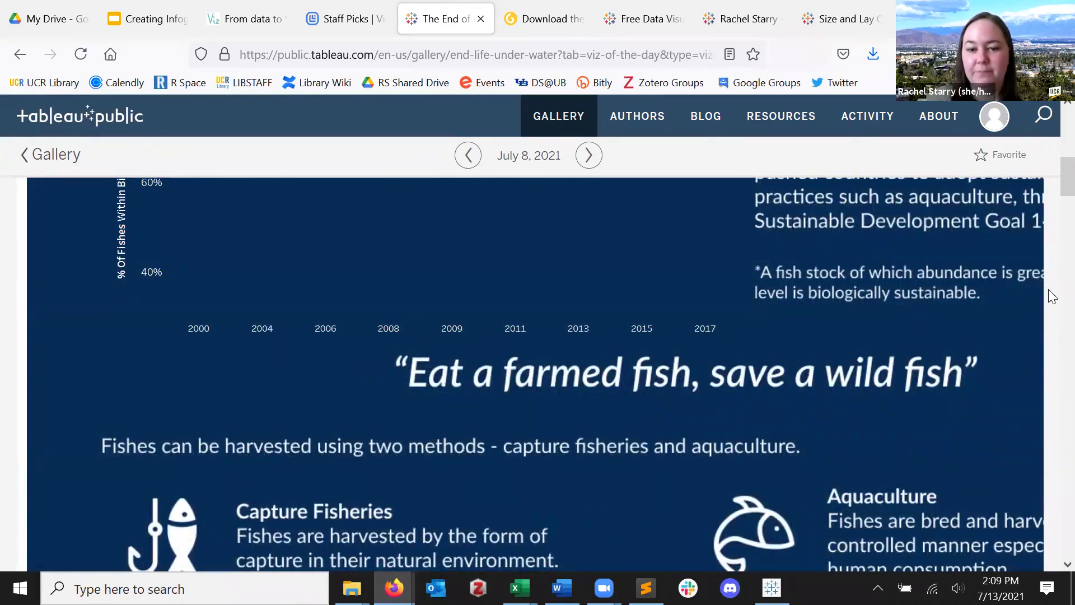
scroll(1051, 296, "down", 6)
scroll(1051, 296, "up", 5)
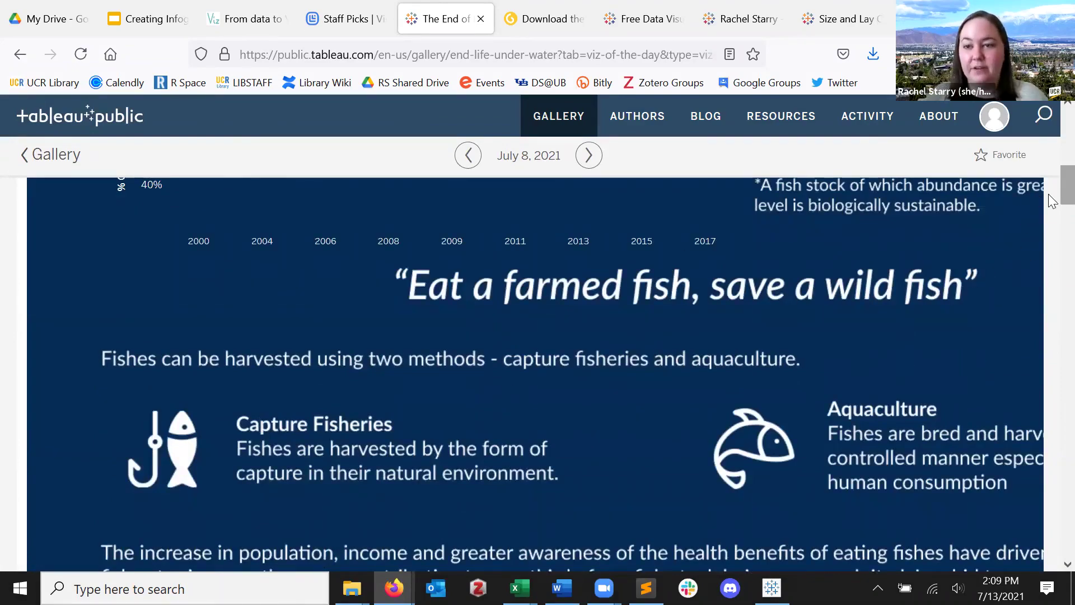
- Examine the rest of the "The End of Life Under Water" viz, including its maps, fish chart, data sources and full width
scroll(1051, 315, "down", 10)
scroll(1051, 315, "down", 20)
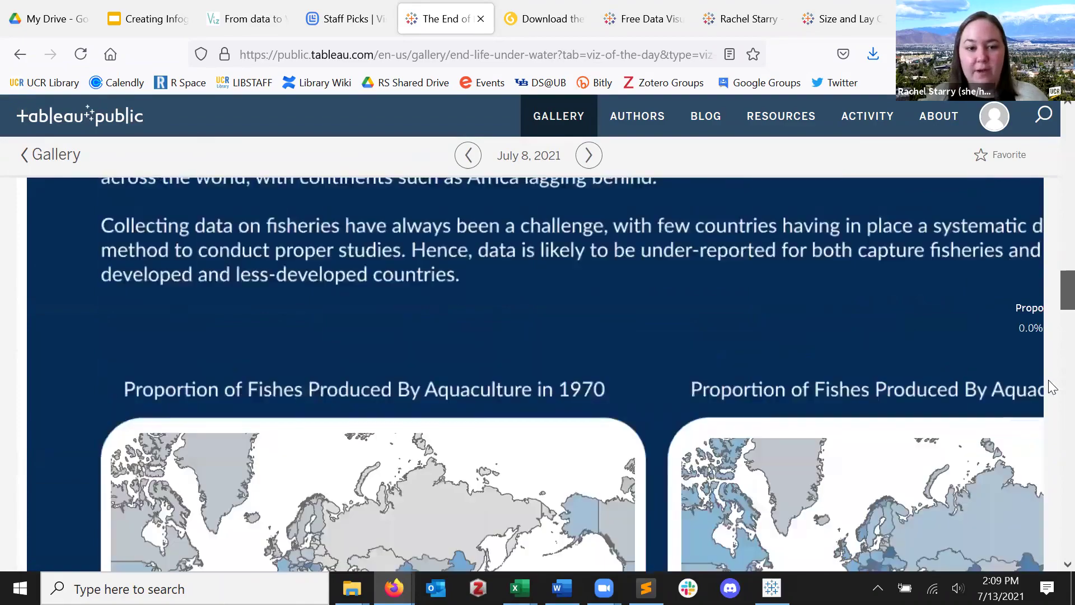
scroll(921, 442, "down", 5)
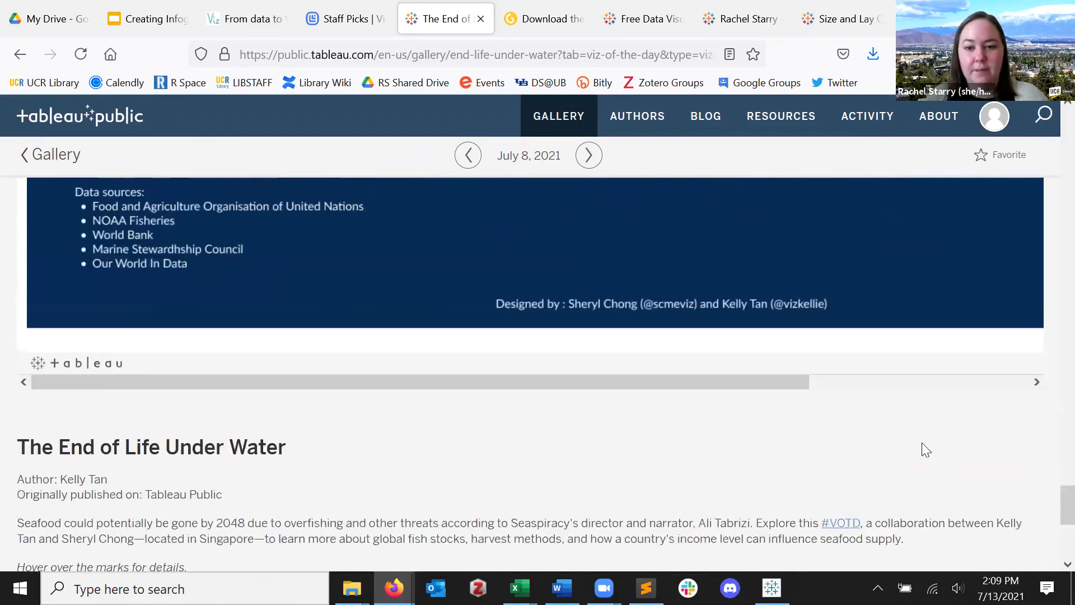
left_click_drag(775, 381, 1027, 386)
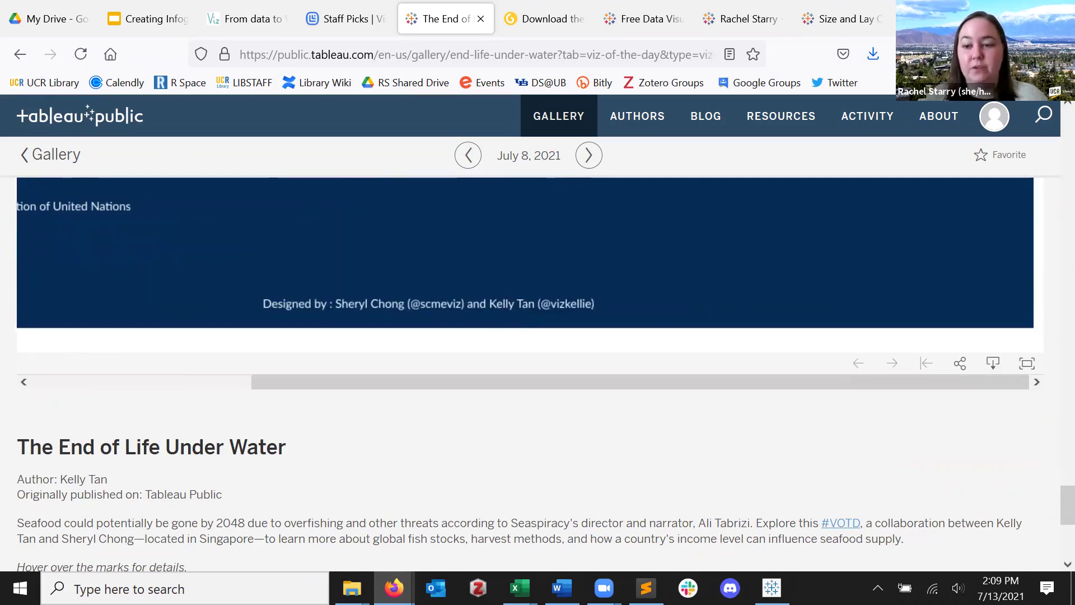
left_click_drag(1051, 505, 1066, 442)
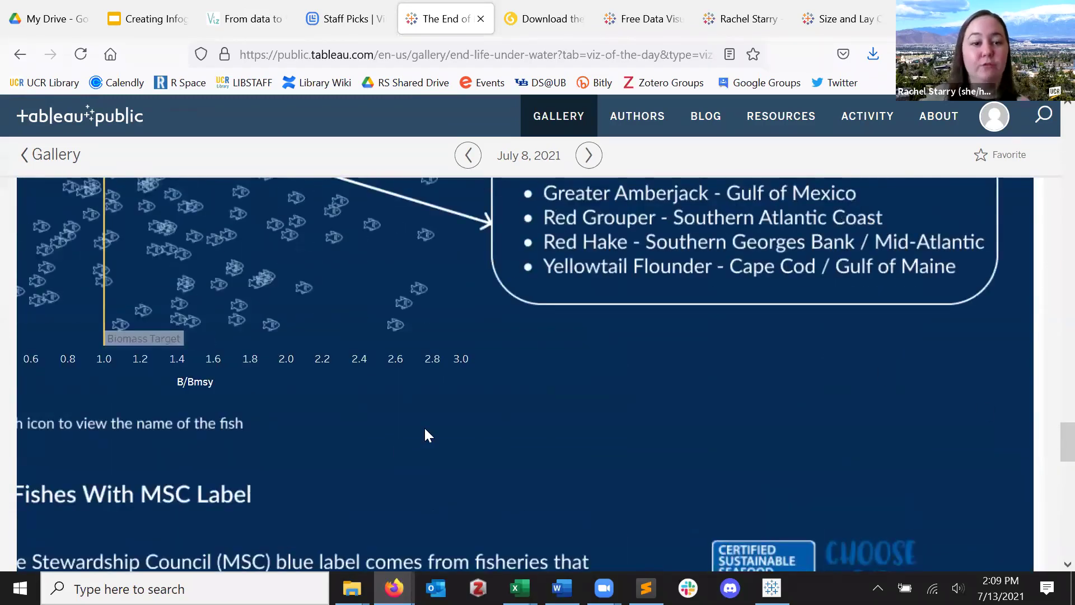
- Switch to Tableau Public and set the dashboard's size option to Fixed size
key("alt+Tab")
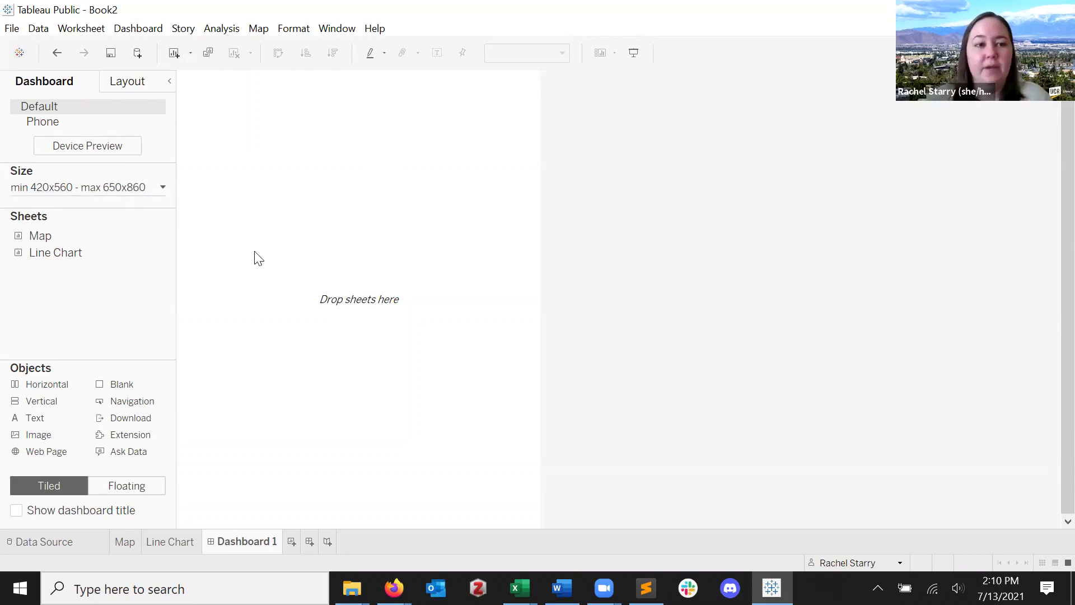
left_click(163, 189)
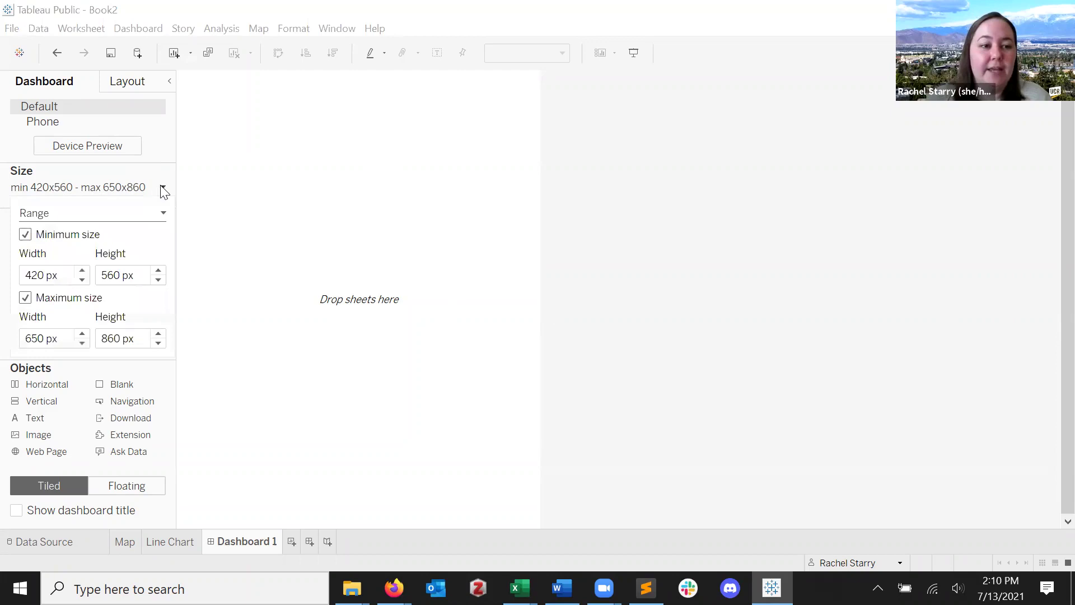
left_click(163, 214)
left_click(140, 235)
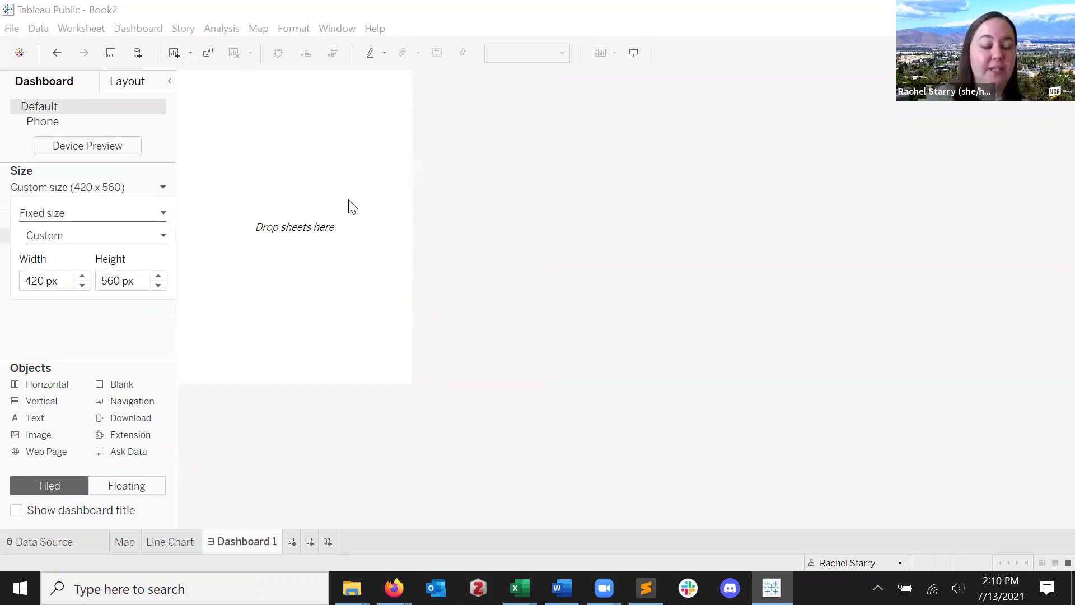
- Switch to Firefox and review the long page layout of the "The End of Life Under Water" viz
key("alt+Tab")
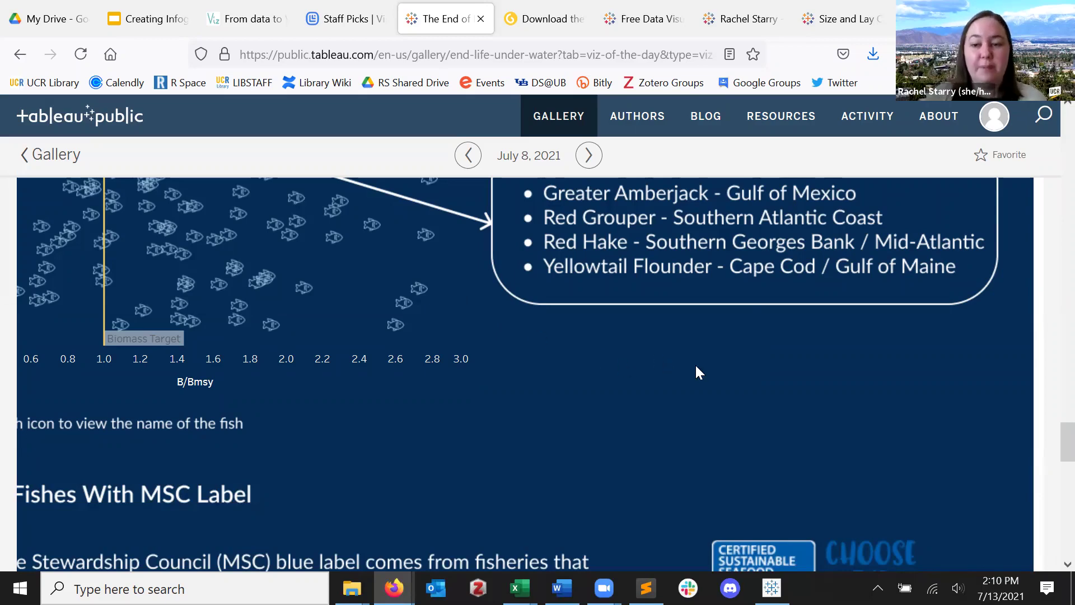
left_click_drag(1056, 439, 1051, 198)
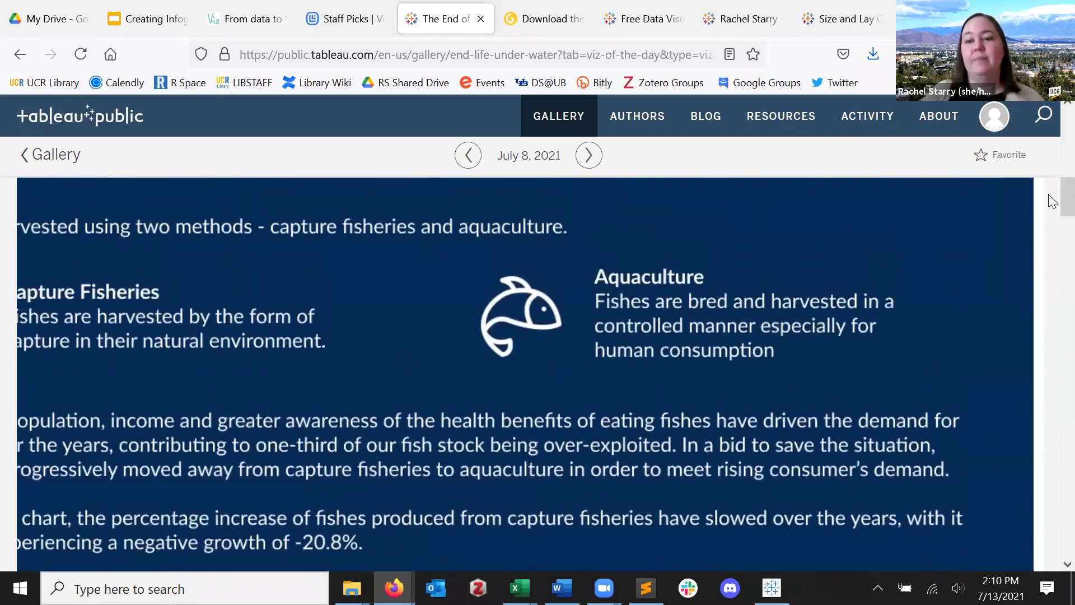
- Switch back to Tableau Public, set the dashboard size to Range, and try it without and with the maximum size limit
key("alt+Tab")
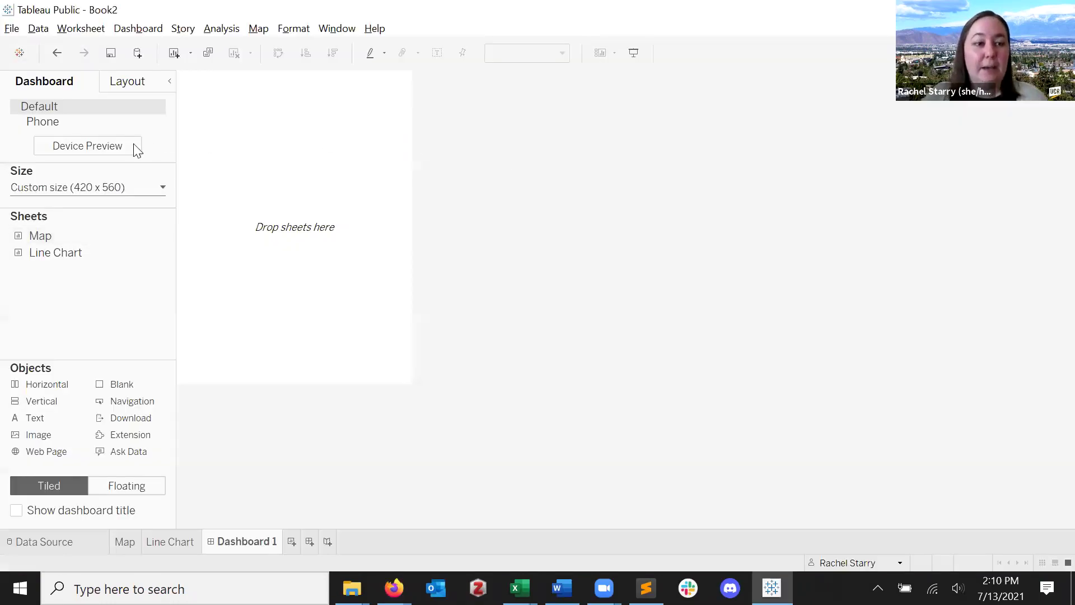
left_click(160, 189)
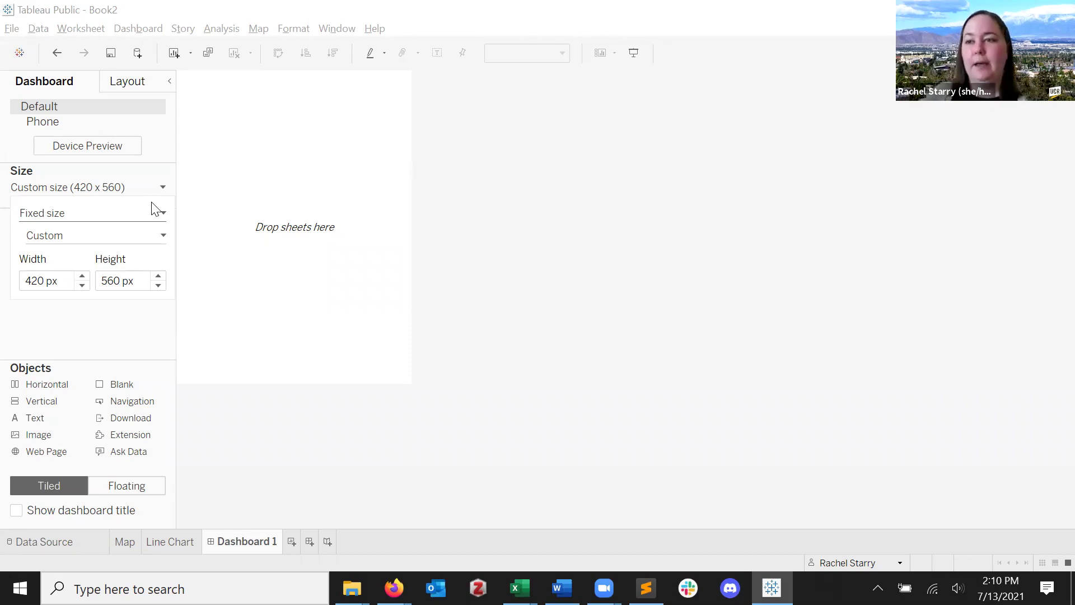
left_click(154, 213)
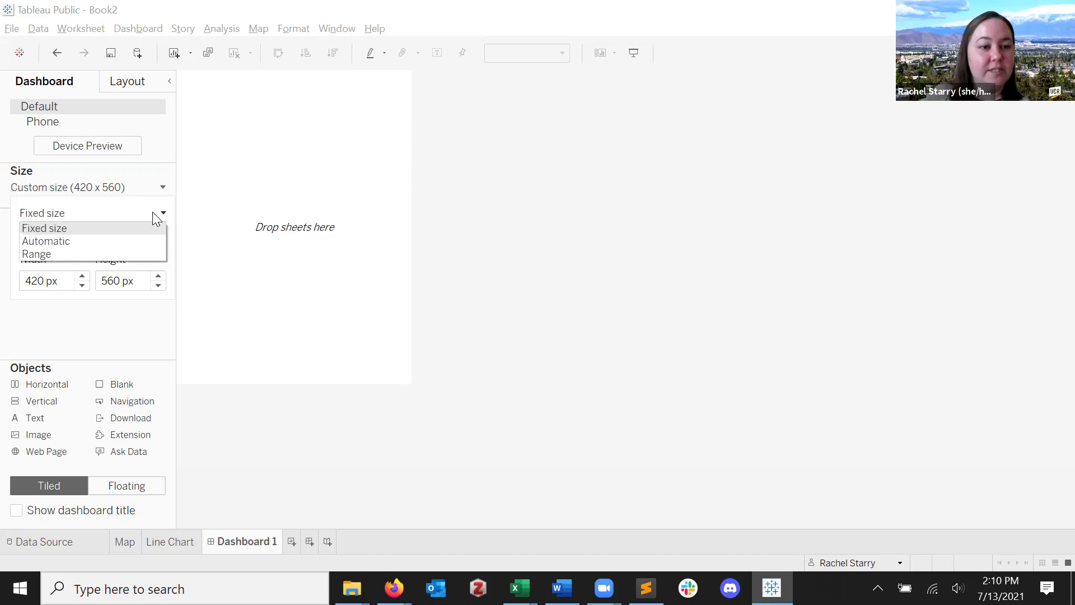
left_click(153, 255)
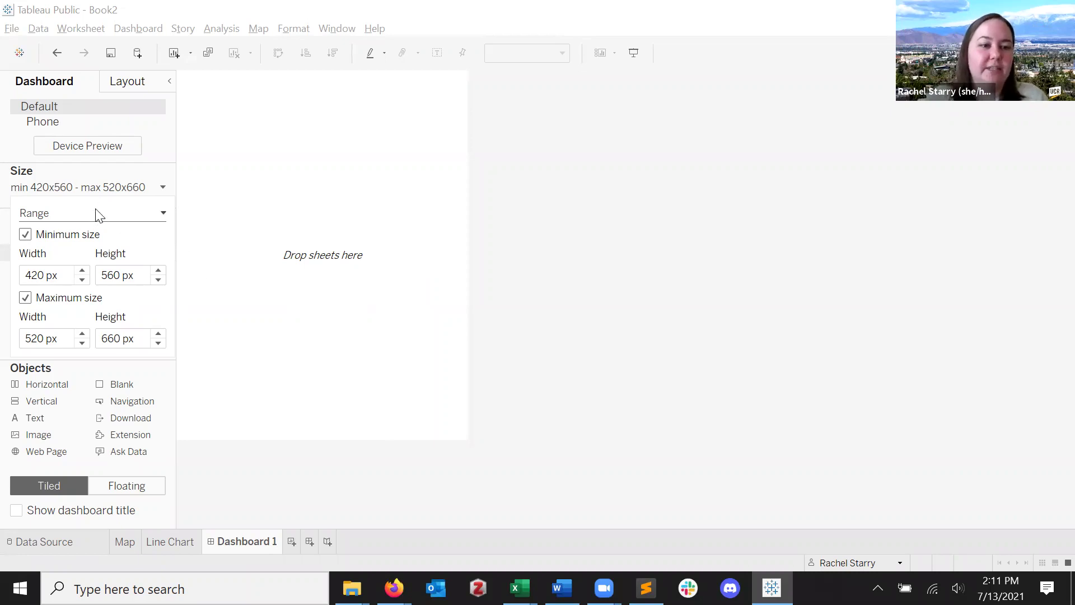
left_click(26, 299)
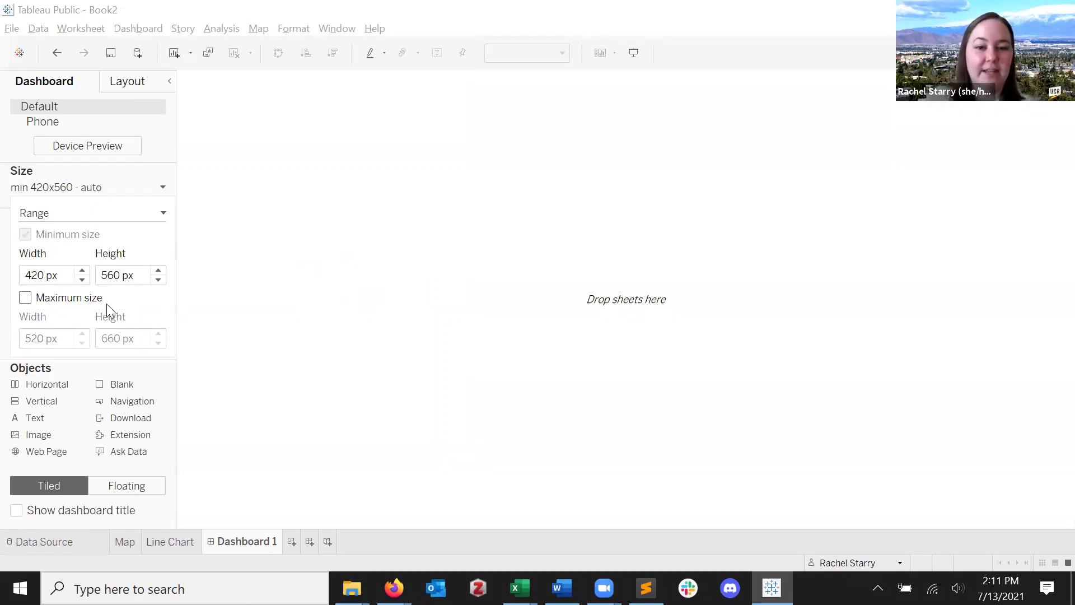
left_click(26, 299)
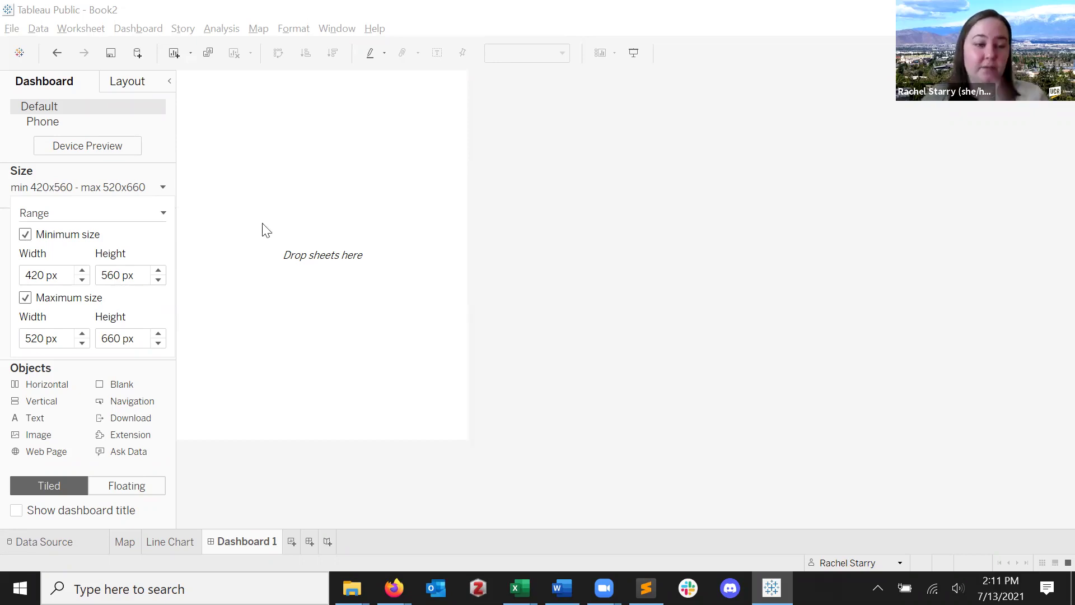
left_click(164, 188)
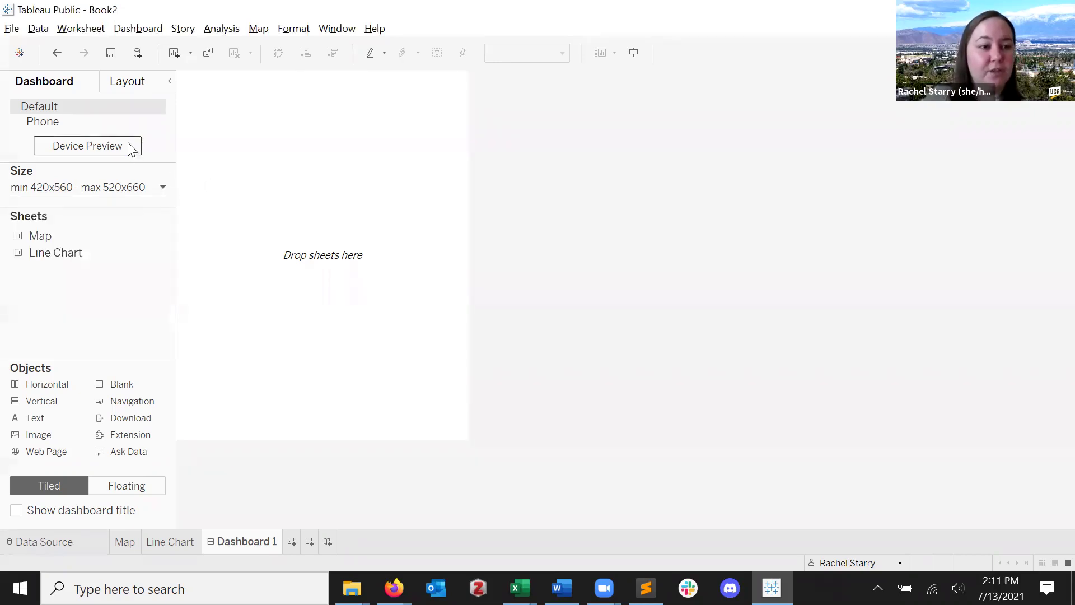
- Set the dashboard size to Automatic
left_click(162, 188)
left_click(162, 214)
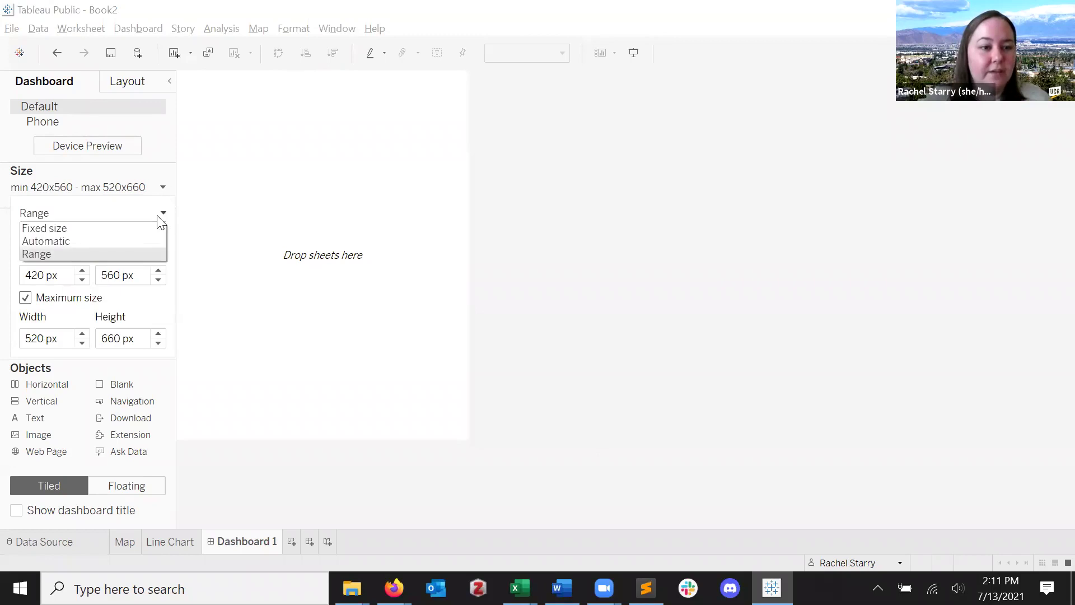
left_click(150, 244)
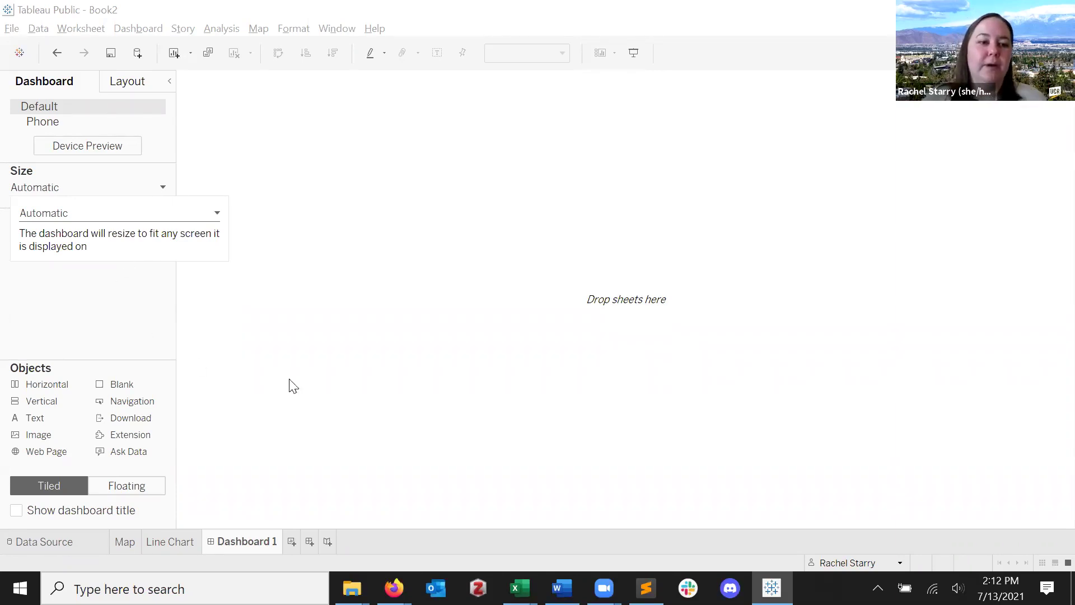
left_click(383, 348)
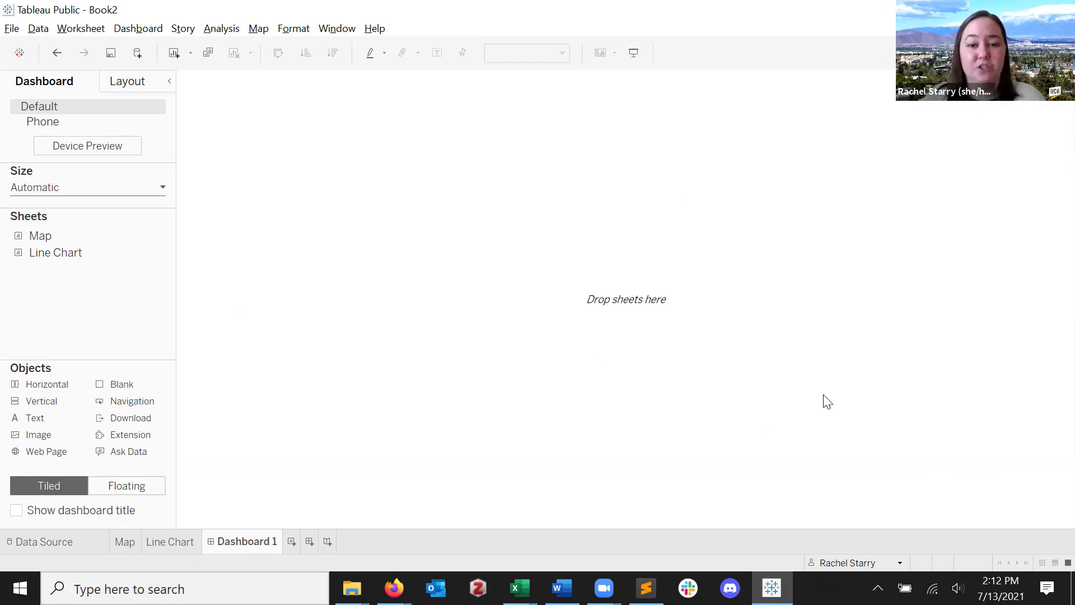
- Switch to Firefox and view the Tableau Help article "Size and Lay Out Your Dashboard"
key("alt+Tab")
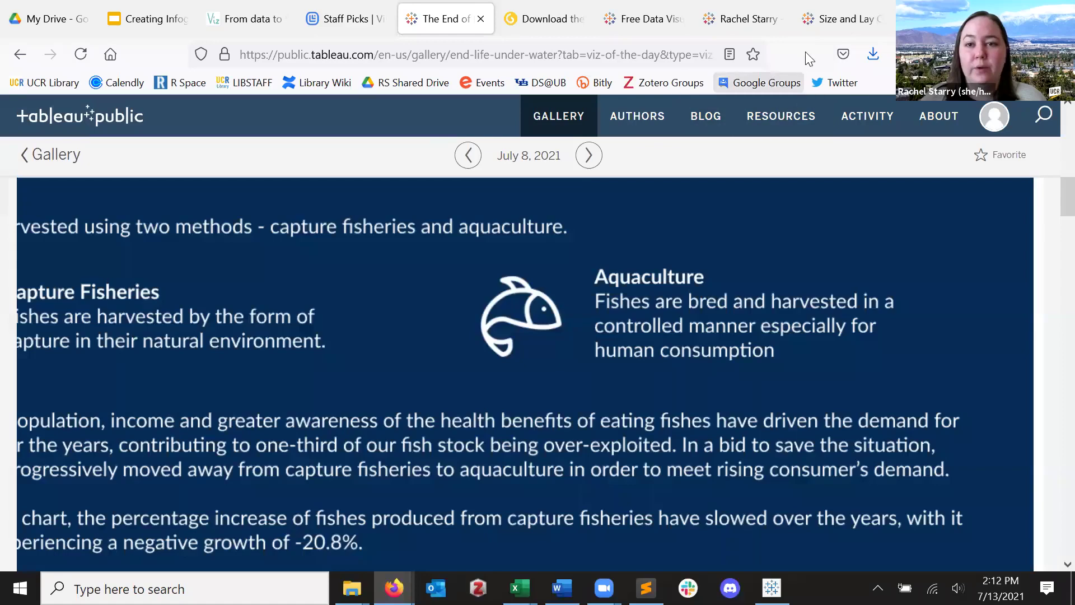
left_click(839, 19)
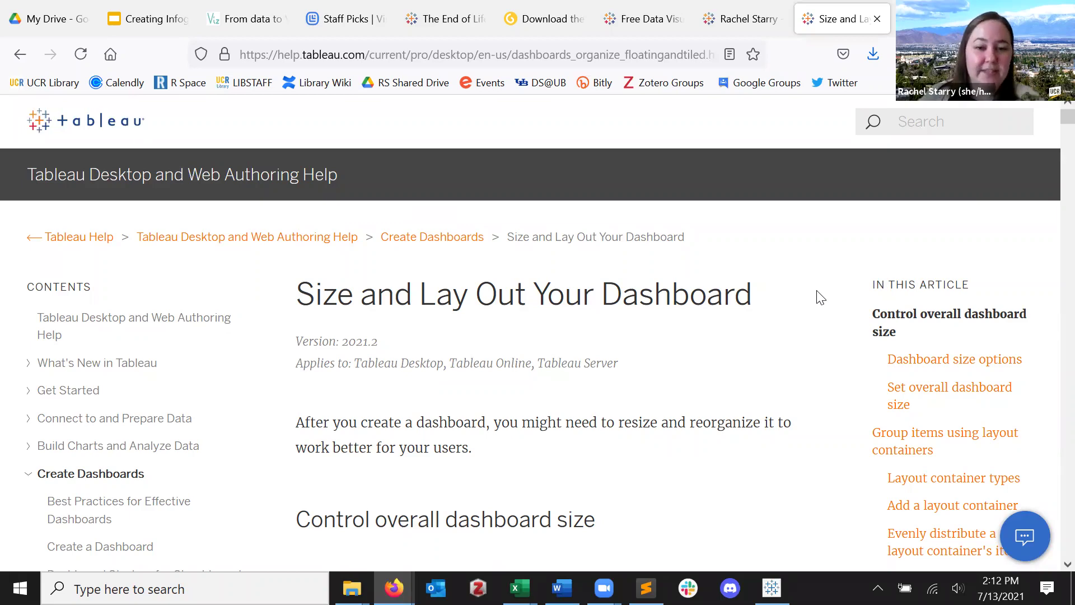
scroll(820, 298, "down", 2)
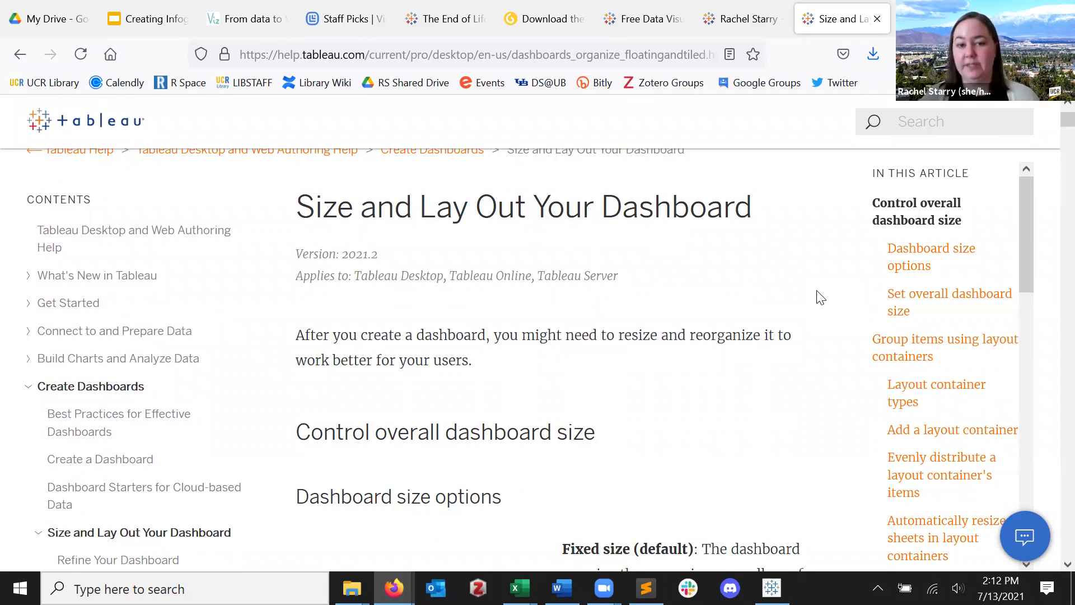
- Switch back to Tableau Public, add a vertical container to the dashboard and place the Map sheet in it
key("alt+Tab")
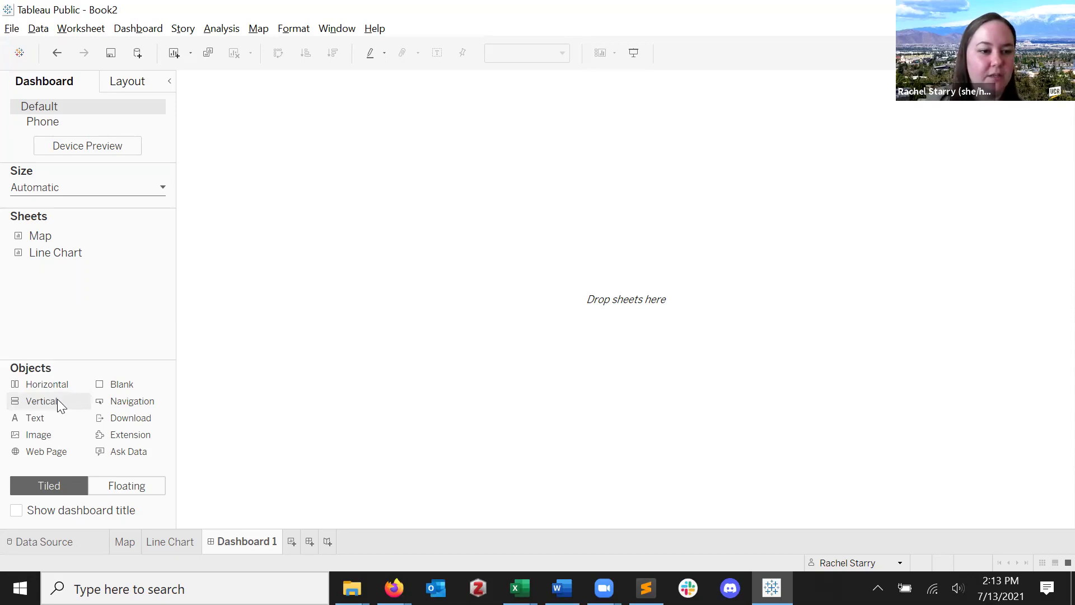
left_click_drag(58, 400, 558, 326)
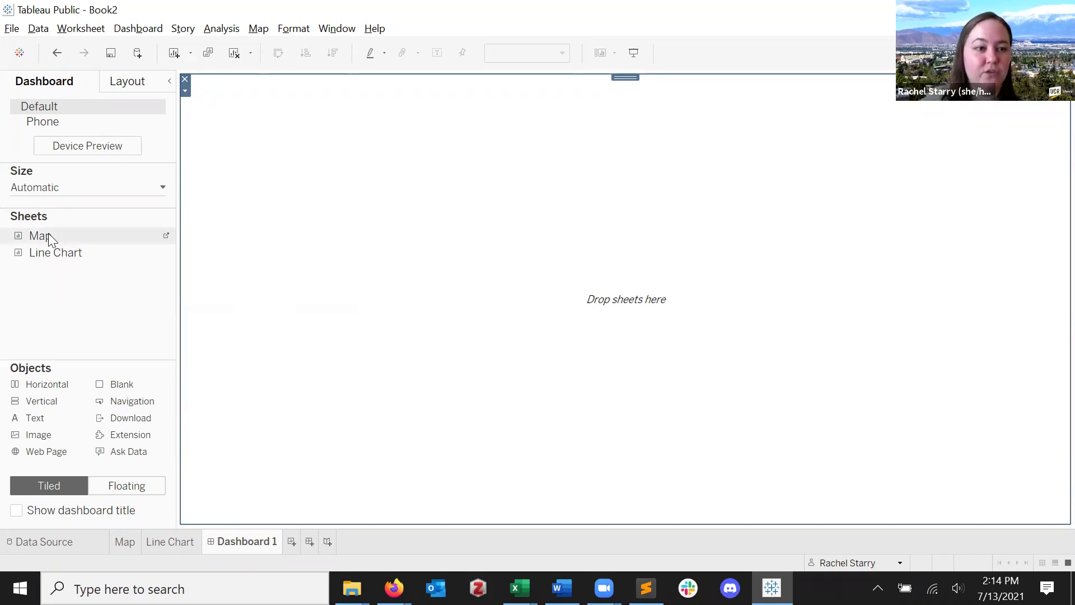
left_click_drag(49, 233, 616, 165)
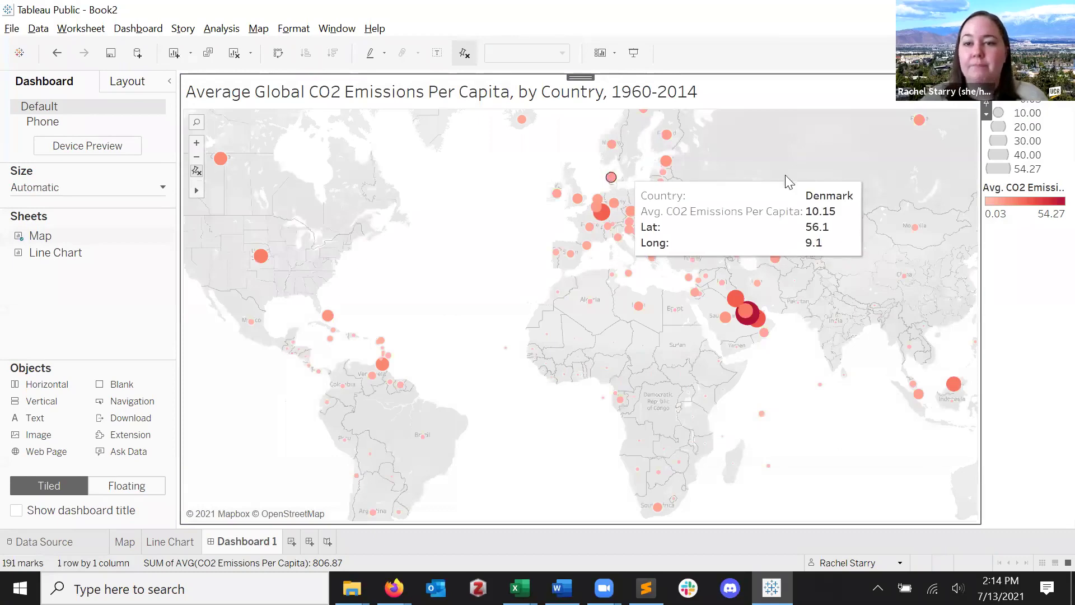
- Remove the map's size legend and its Avg. CO2 Emissions color legend from the dashboard
left_click(1042, 125)
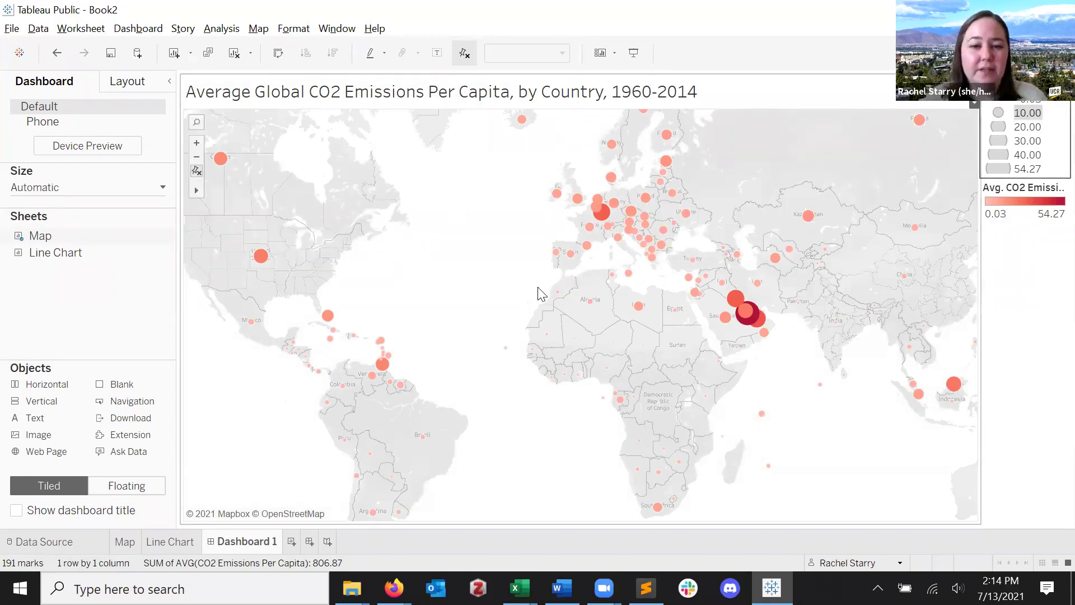
mouse_move(255, 266)
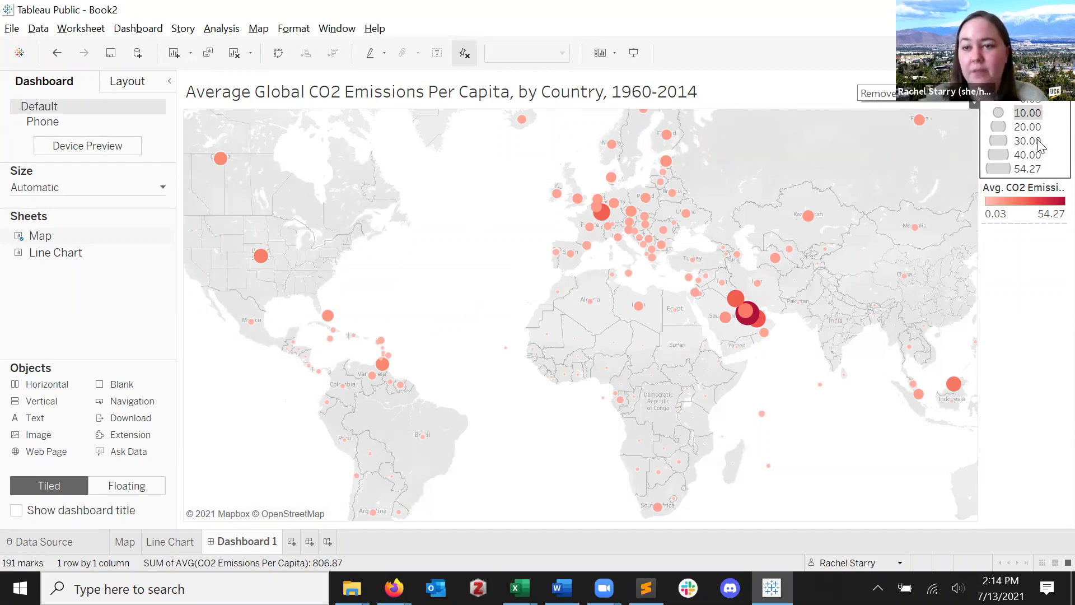
left_click(974, 94)
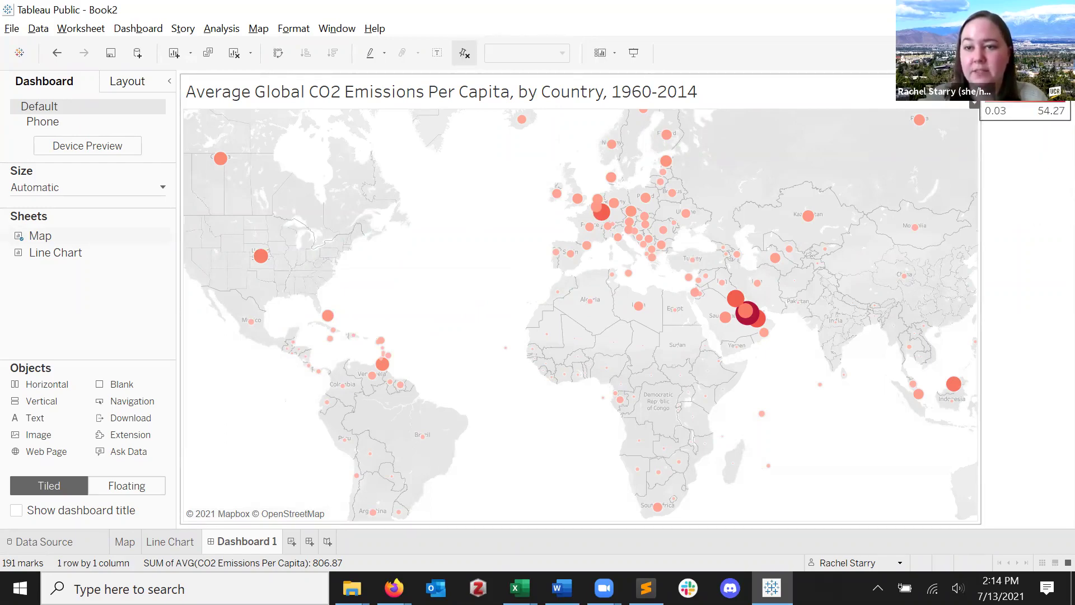
left_click(974, 93)
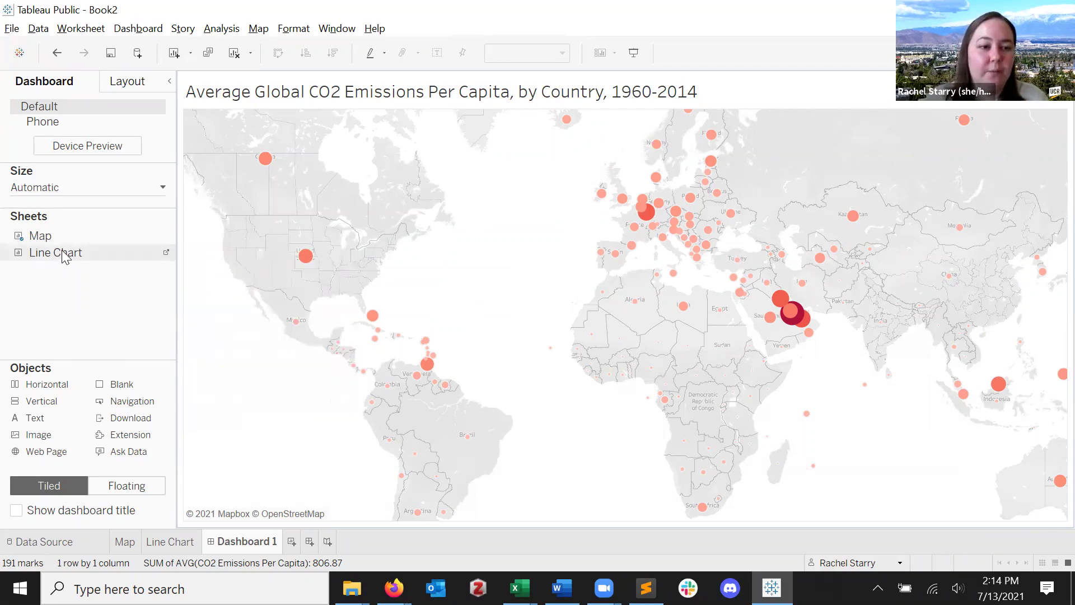
- Add the Line Chart sheet to the dashboard directly below the map
left_click_drag(196, 301, 550, 232)
left_click_drag(542, 126, 621, 516)
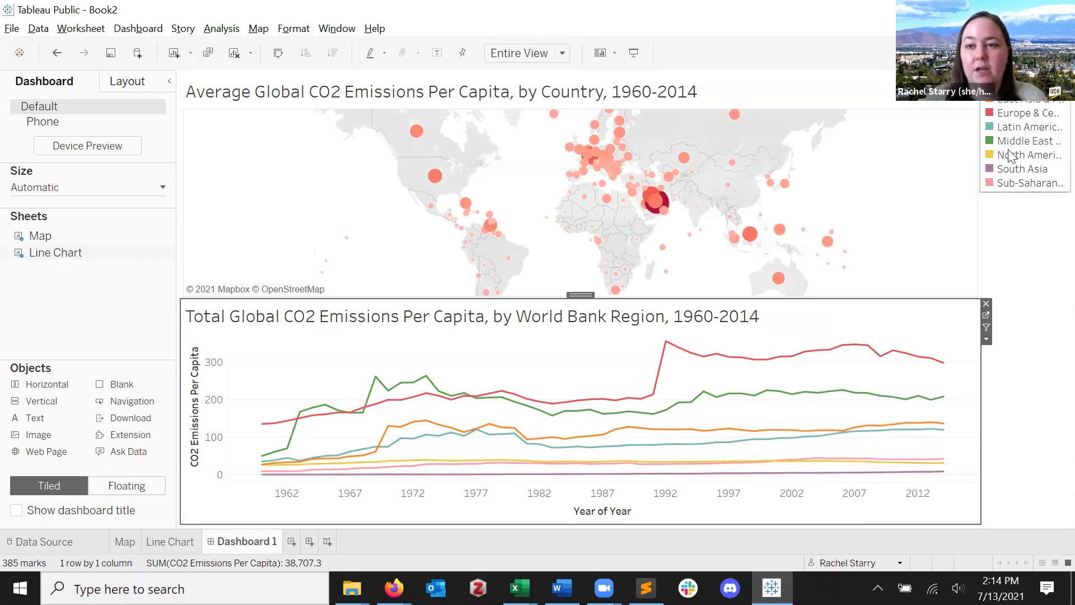
- Move the World bank region legend to the right side of the line chart and widen it to fit the full region names
left_click(1033, 102)
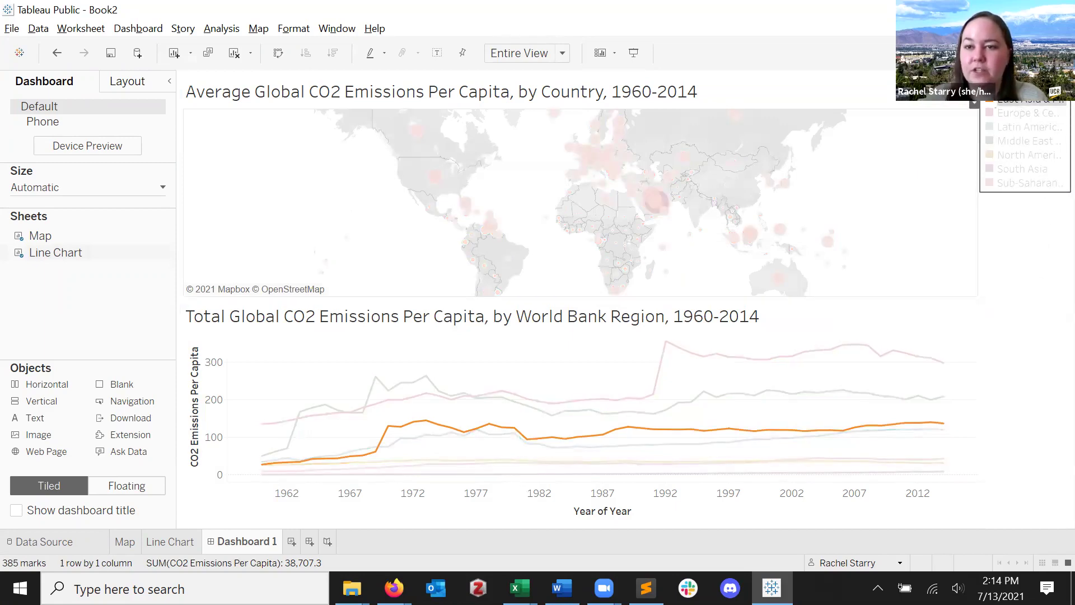
mouse_move(1022, 106)
left_mouse_down()
mouse_move(1019, 182)
mouse_move(939, 340)
mouse_move(912, 283)
mouse_move(426, 228)
mouse_move(523, 409)
mouse_move(712, 404)
mouse_move(717, 247)
mouse_move(478, 302)
mouse_move(574, 407)
mouse_move(875, 370)
left_mouse_up()
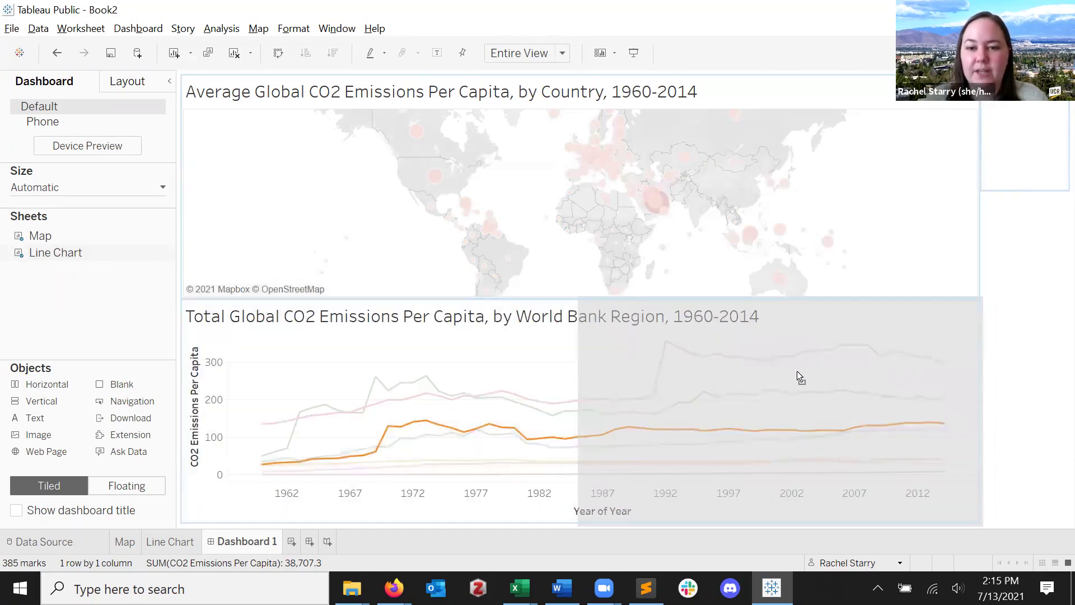
left_click_drag(798, 372, 797, 374)
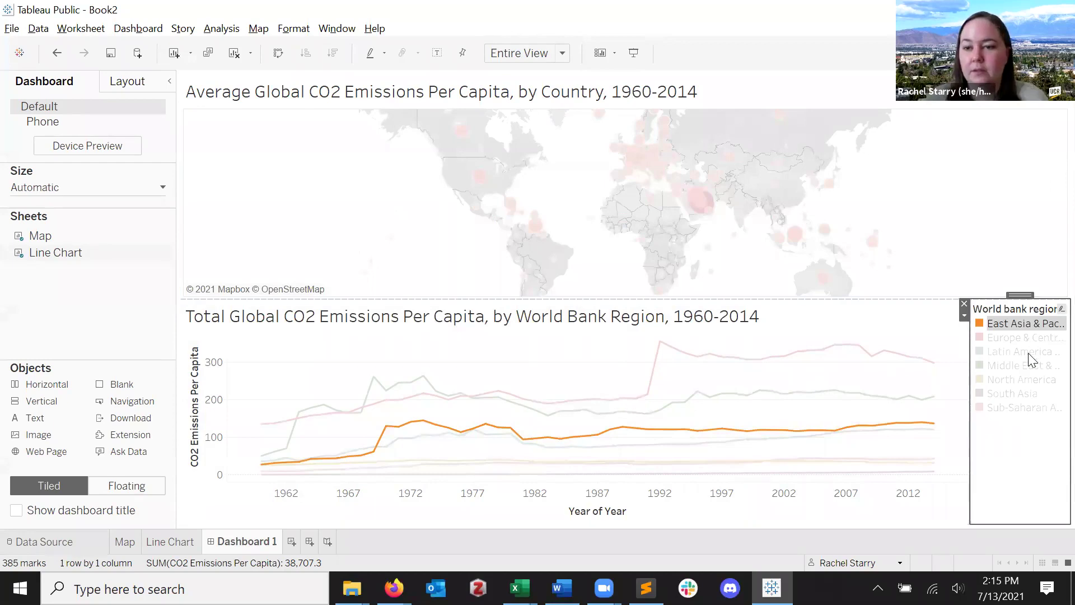
left_click(1030, 328)
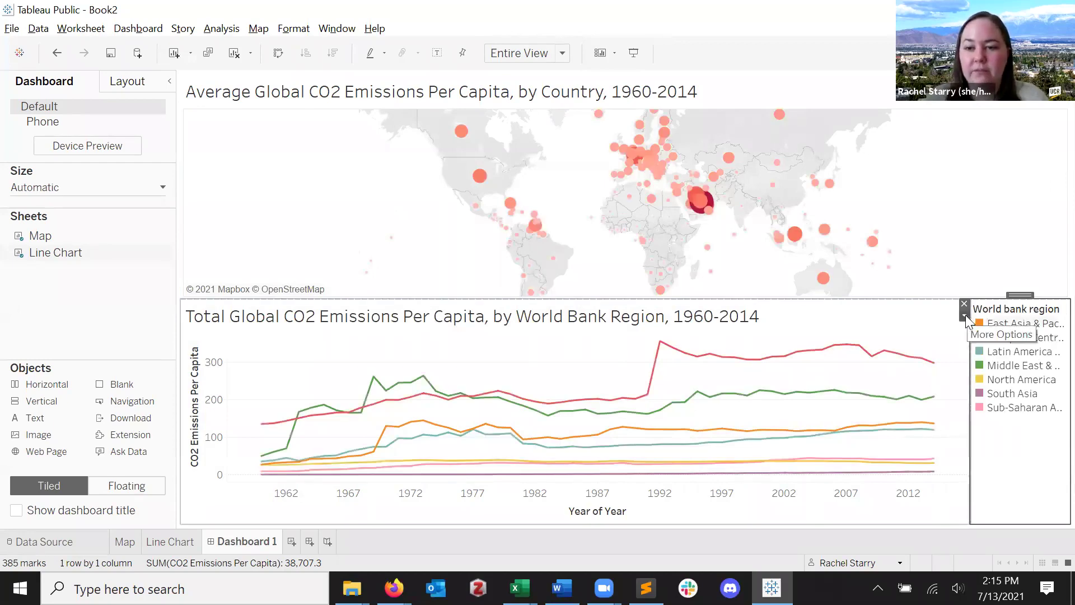
left_click_drag(973, 442, 840, 441)
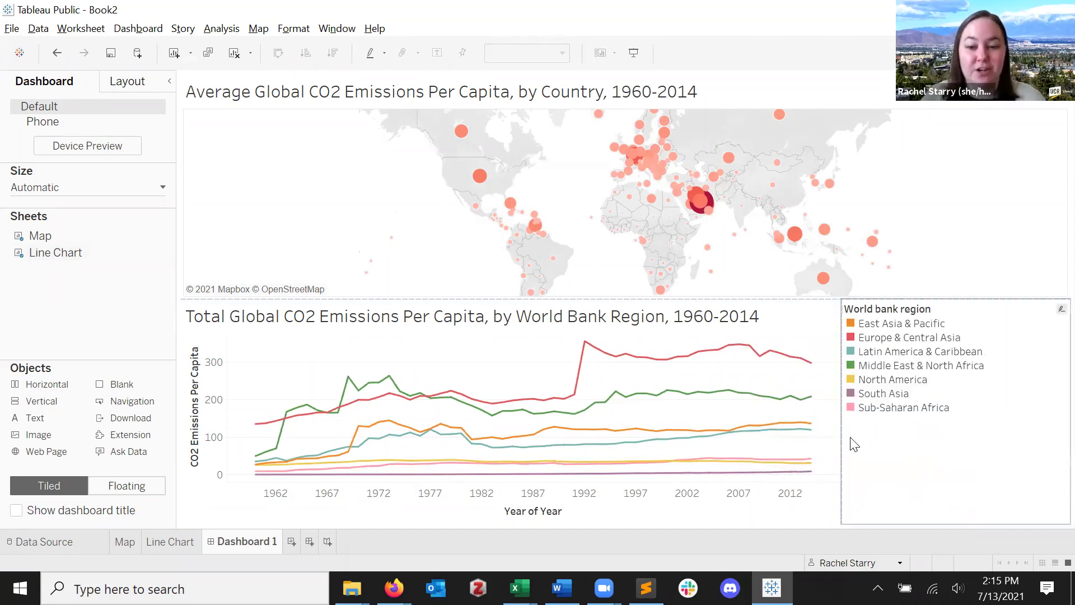
- Narrow the World bank region legend slightly to give the line chart more width, and show the dashboard title
mouse_move(843, 441)
left_mouse_down()
mouse_move(888, 441)
mouse_move(807, 442)
mouse_move(852, 443)
left_mouse_up()
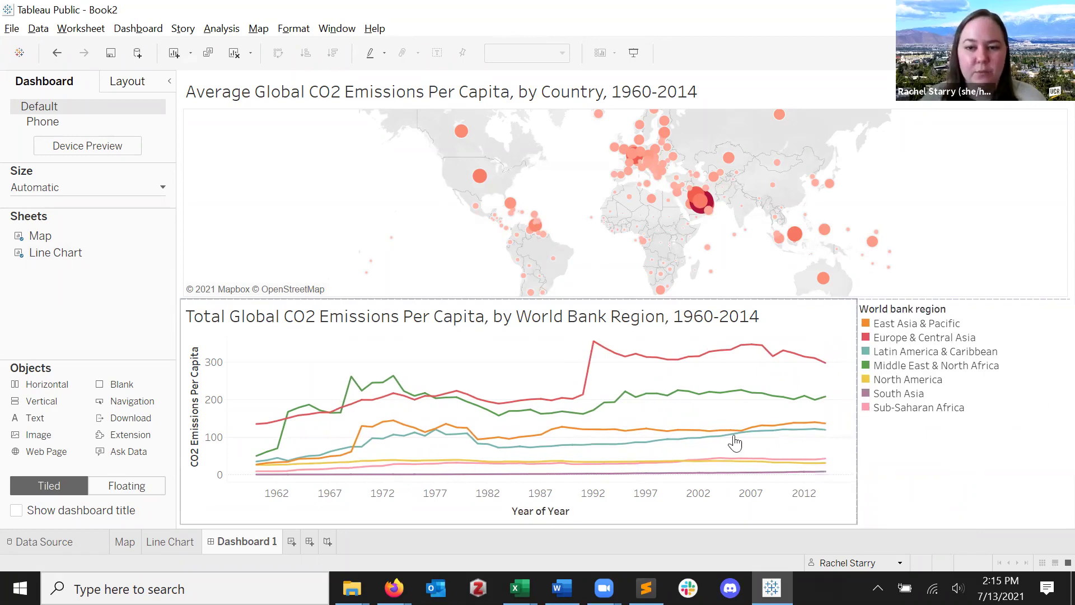
mouse_move(744, 443)
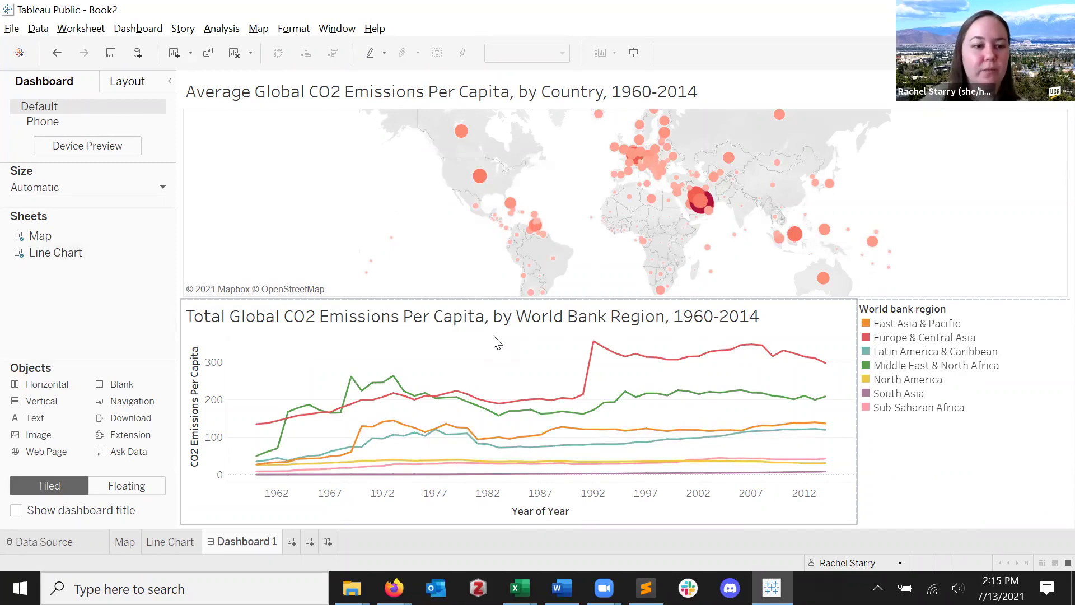
left_click(16, 510)
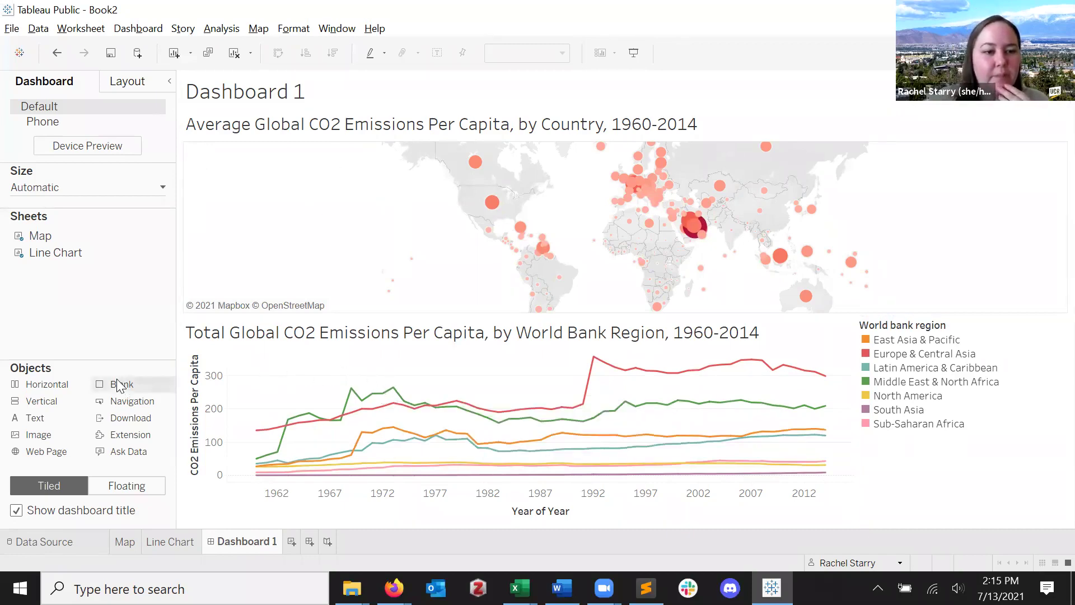
- Add a blank object between the map and the line chart and shrink its height to a thin gap
left_click_drag(120, 385, 263, 316)
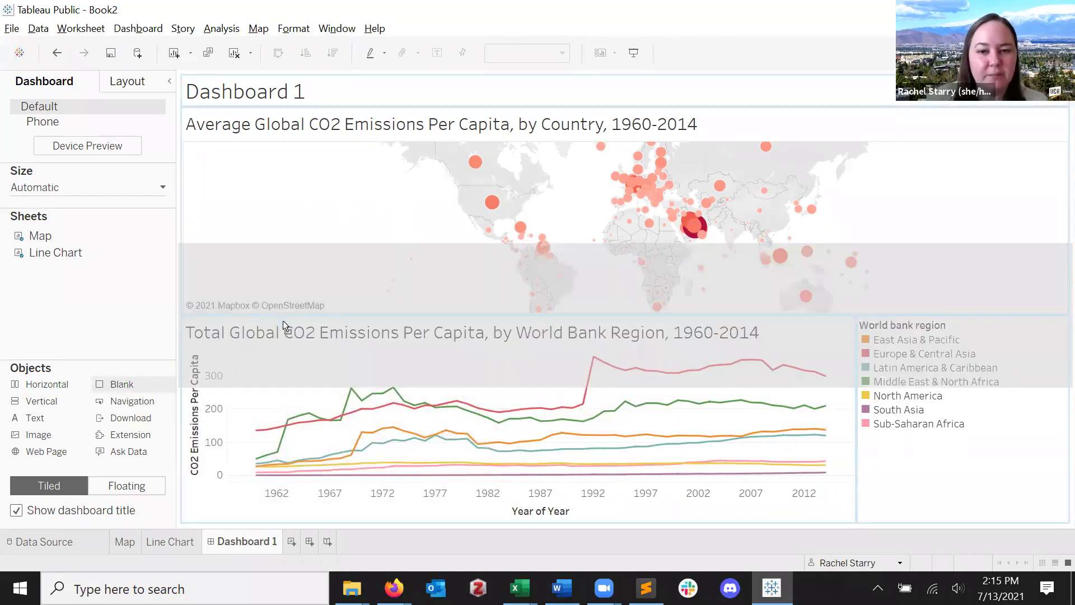
left_click_drag(283, 320, 281, 323)
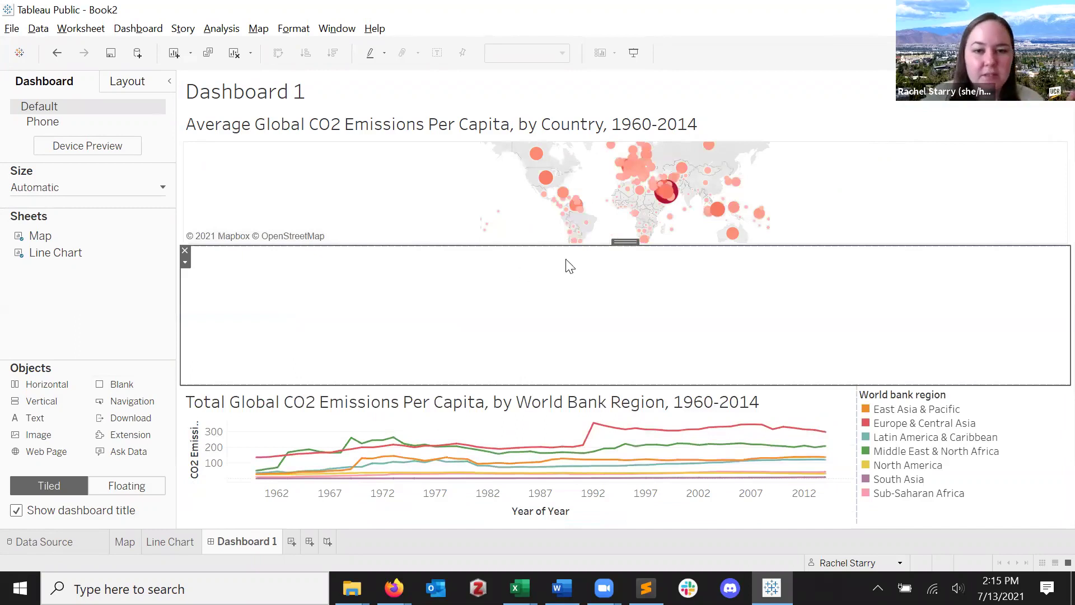
left_click_drag(626, 243, 628, 337)
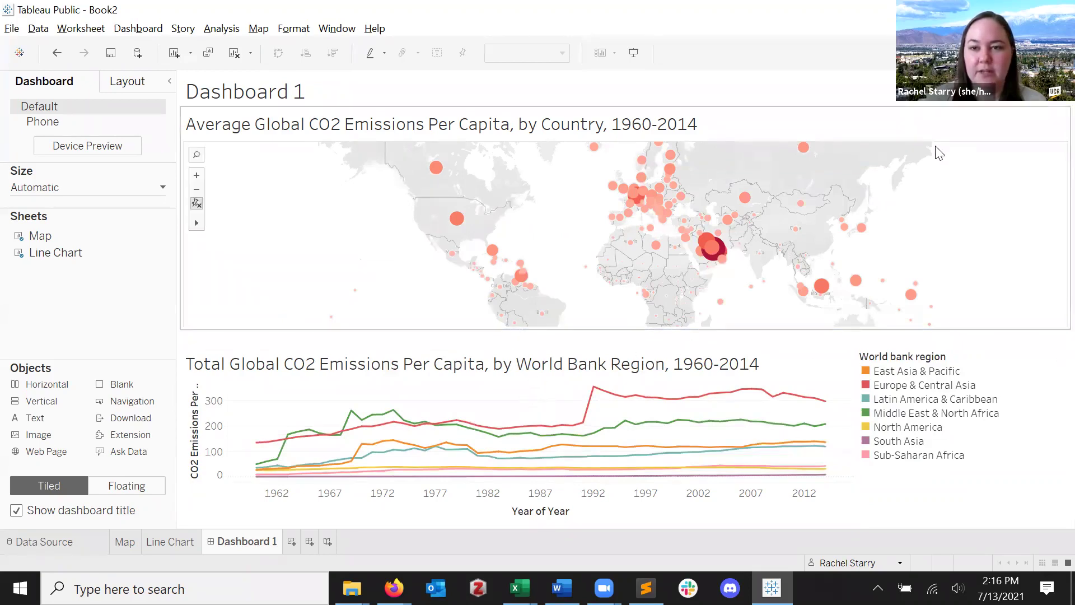
left_click(672, 91)
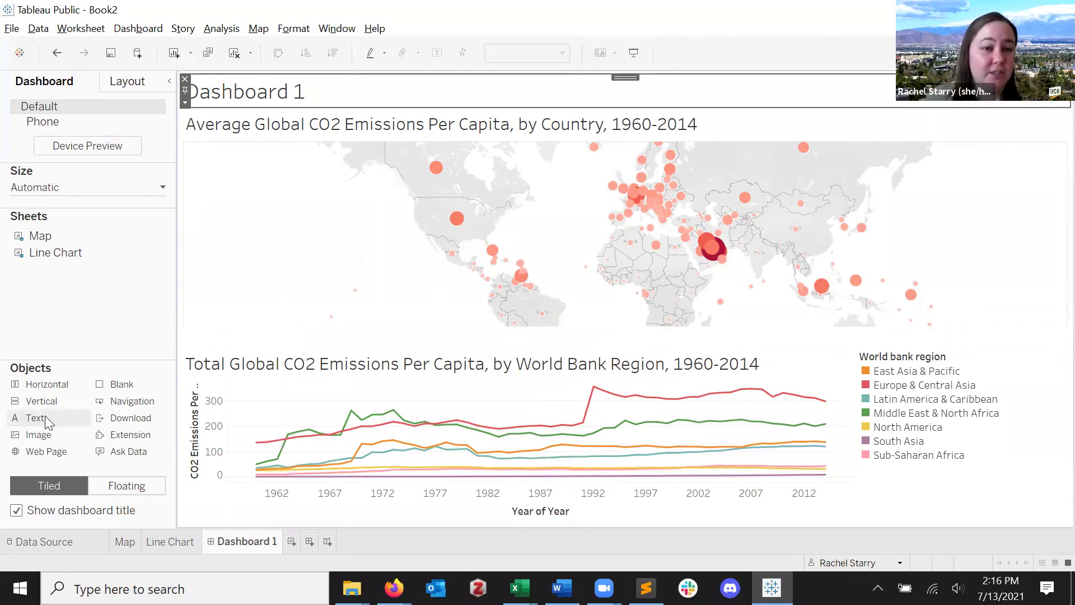
- Add a text object below the line chart with the CO2 emissions and Gapminder data citation copied from Sublime Text, and shrink its height to fit
mouse_move(605, 208)
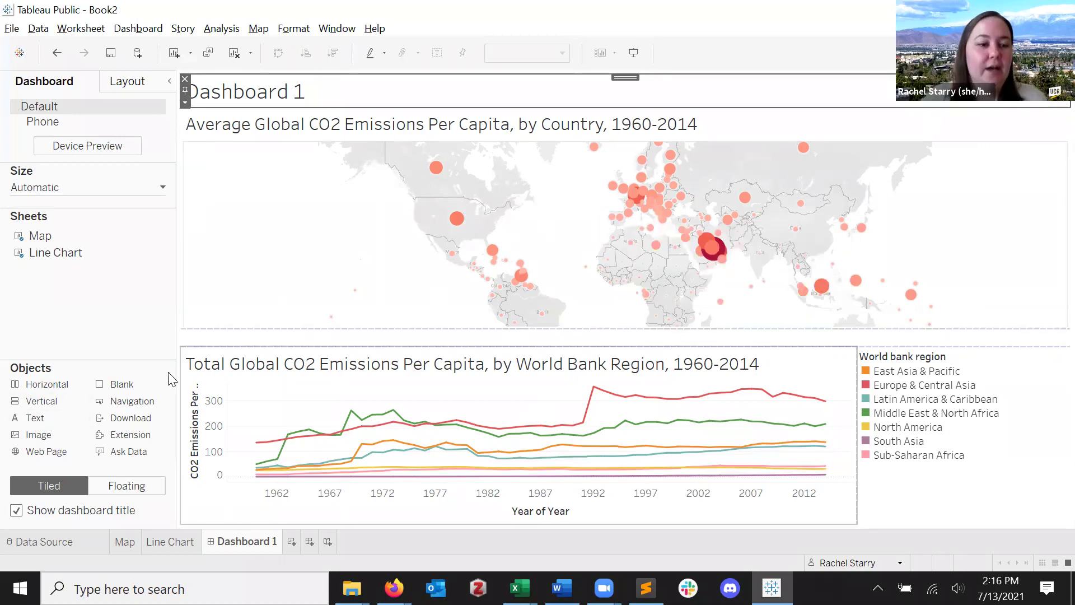
left_click_drag(49, 415, 671, 519)
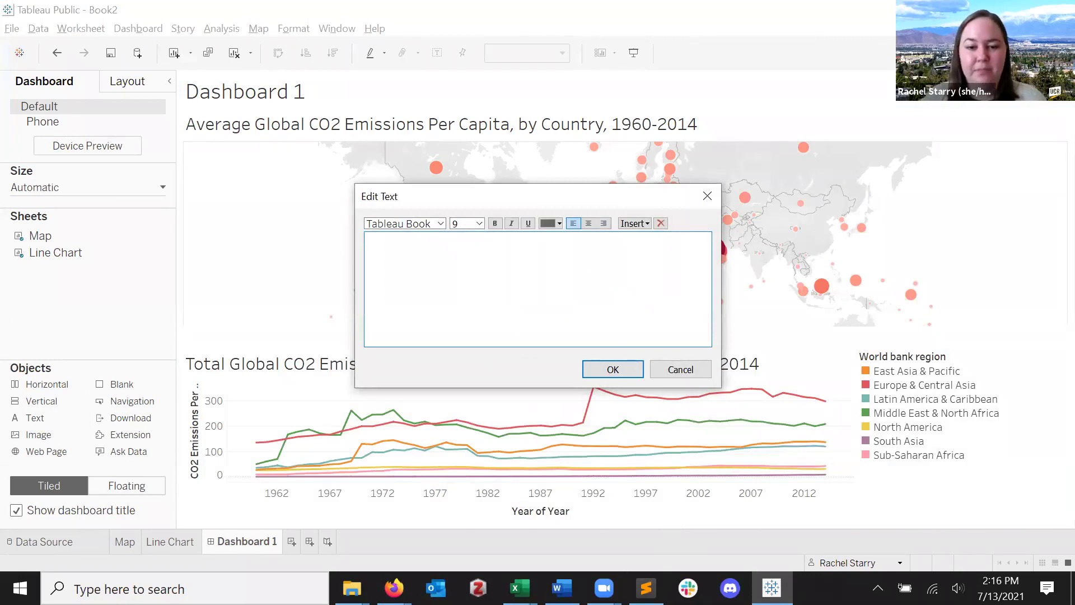
left_click(646, 587)
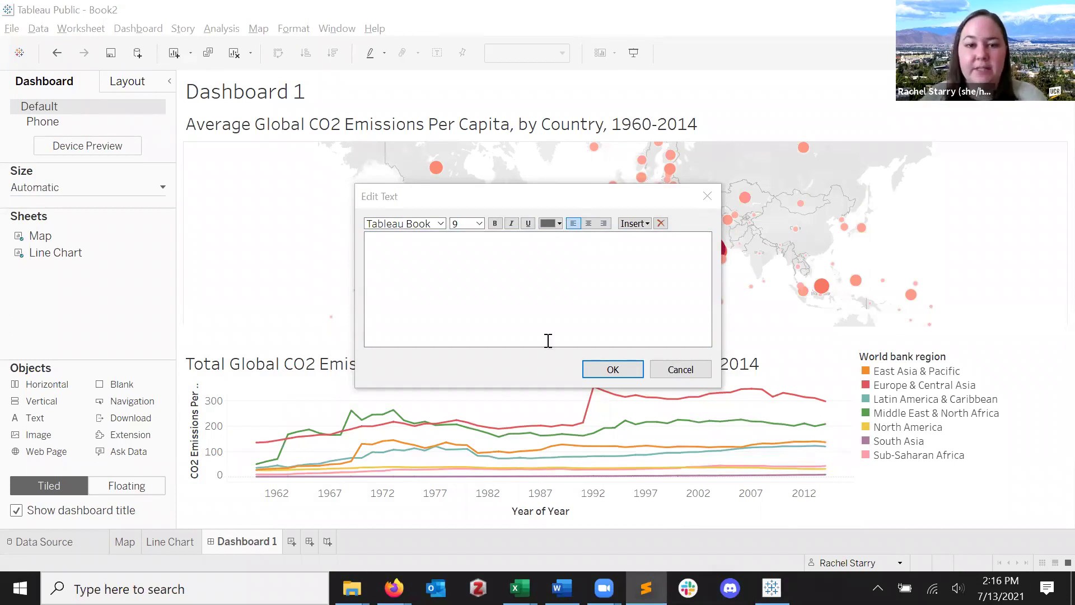
left_click(536, 281)
type("Data citation: \"CO2 emissions (metric tons per capita),\" Carbon Dioxide Information Analysis Center, Environmental Sciences Division, Oak Ridge National Laboratory, Tennessee, United States, retrieved from Gapminder Tools data (https://www.gapminder.org/data/). Additional geography data retrieved from https://www.gapminder.org/data/geo/")
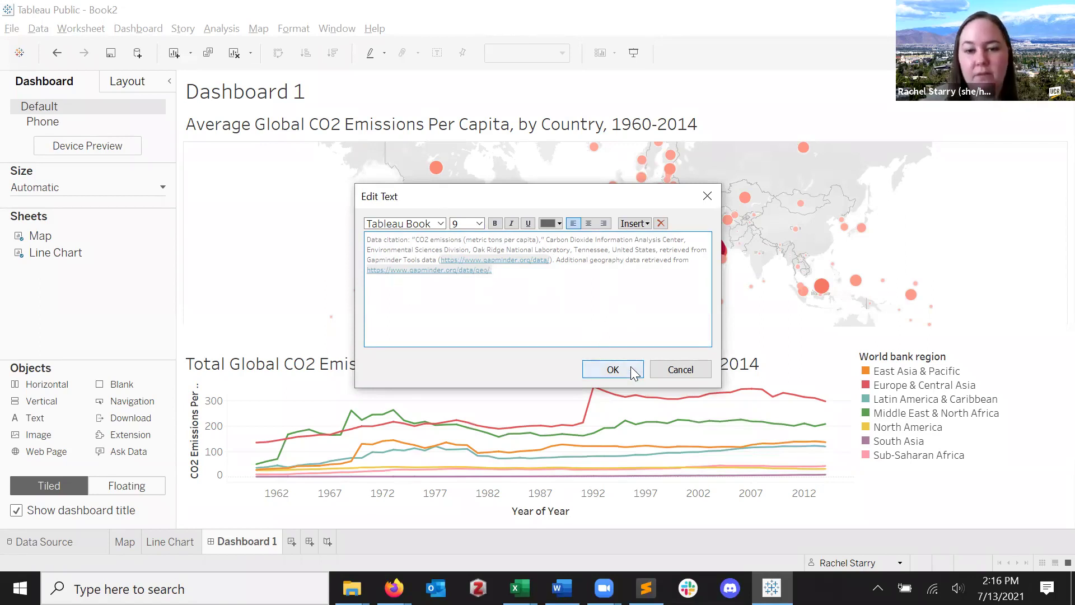
left_click(613, 370)
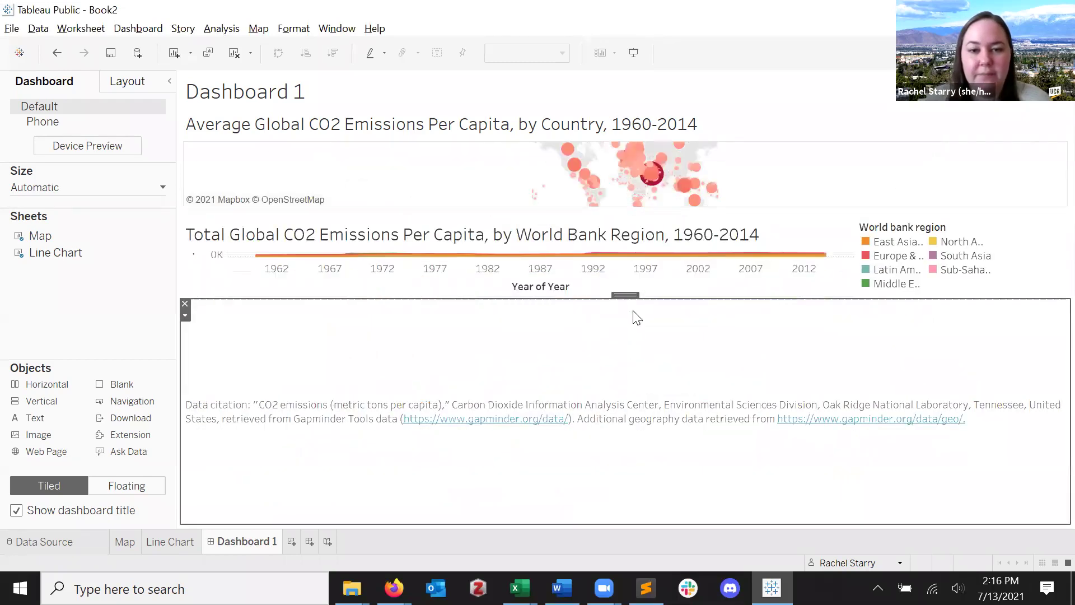
left_click_drag(629, 297, 628, 485)
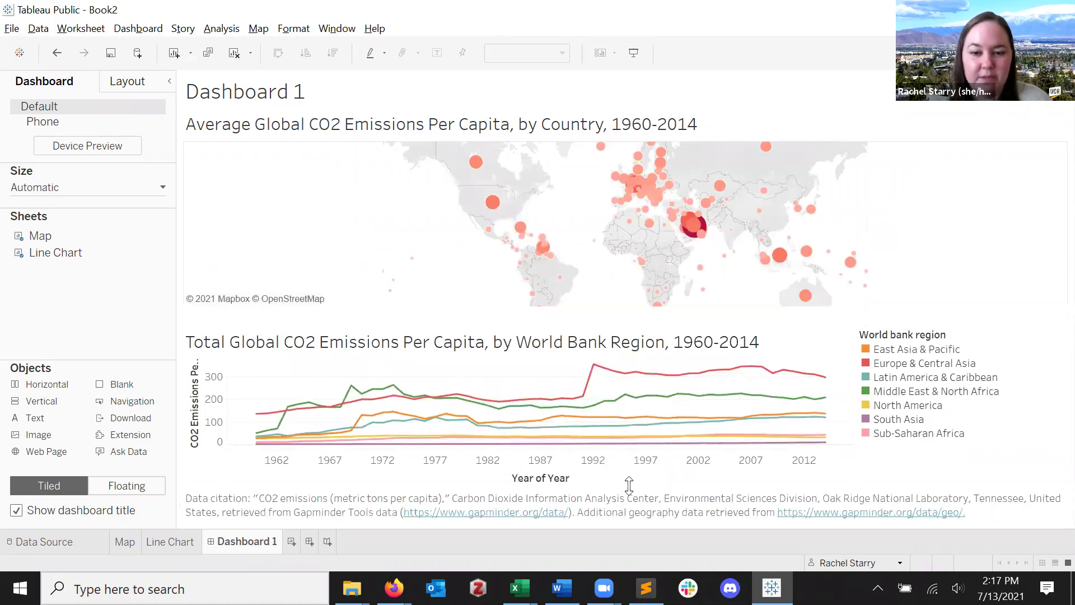
- Zoom in on the dashboard map and turn on the map's use as a filter for the line chart
mouse_move(692, 415)
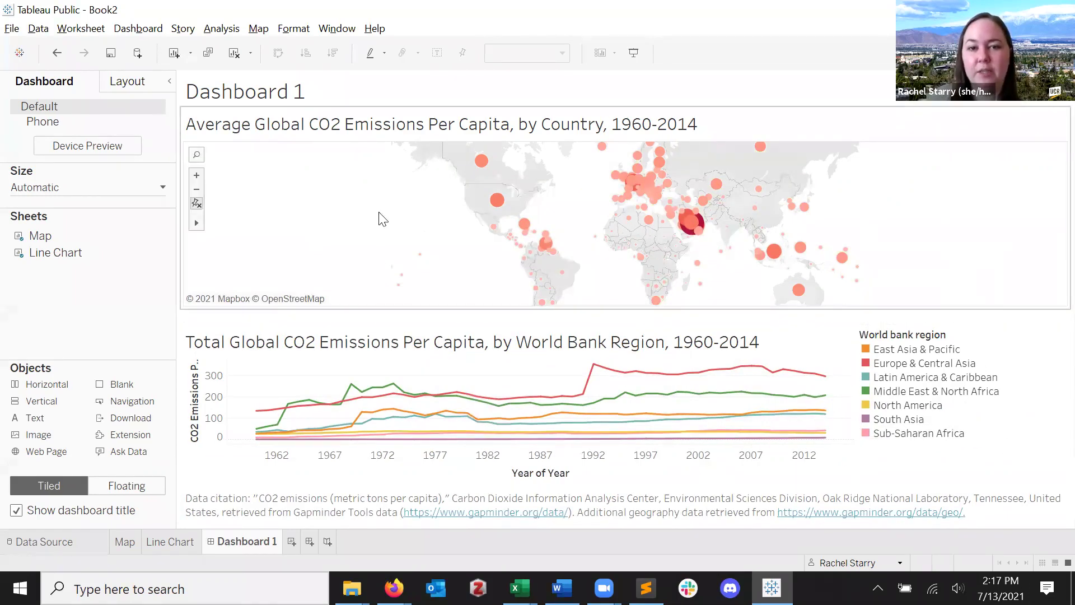
mouse_move(370, 395)
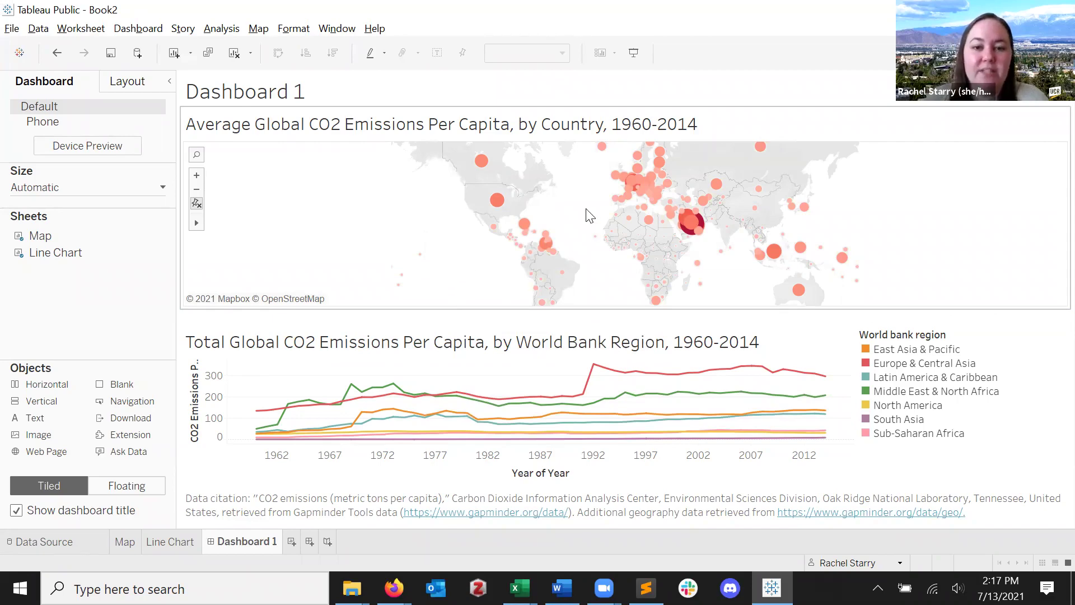
scroll(590, 216, "up", 3)
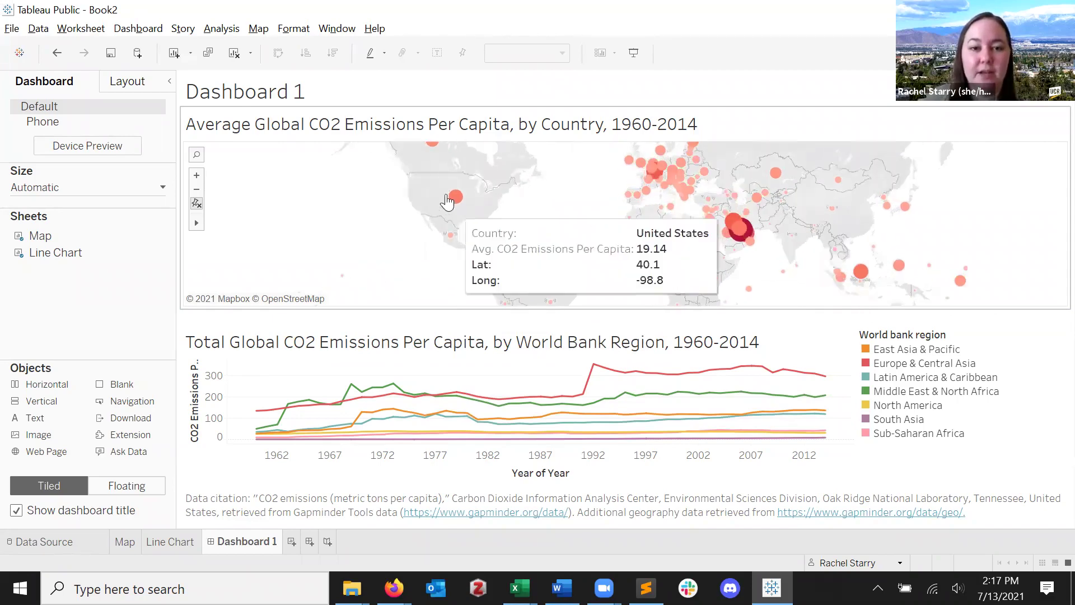
left_click(454, 198)
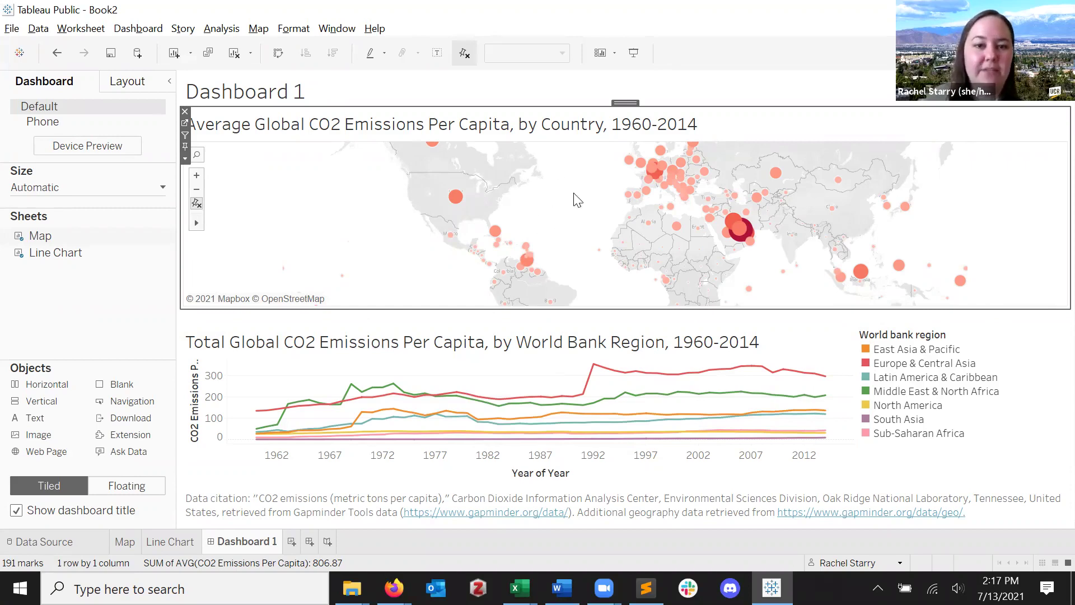
left_click(185, 133)
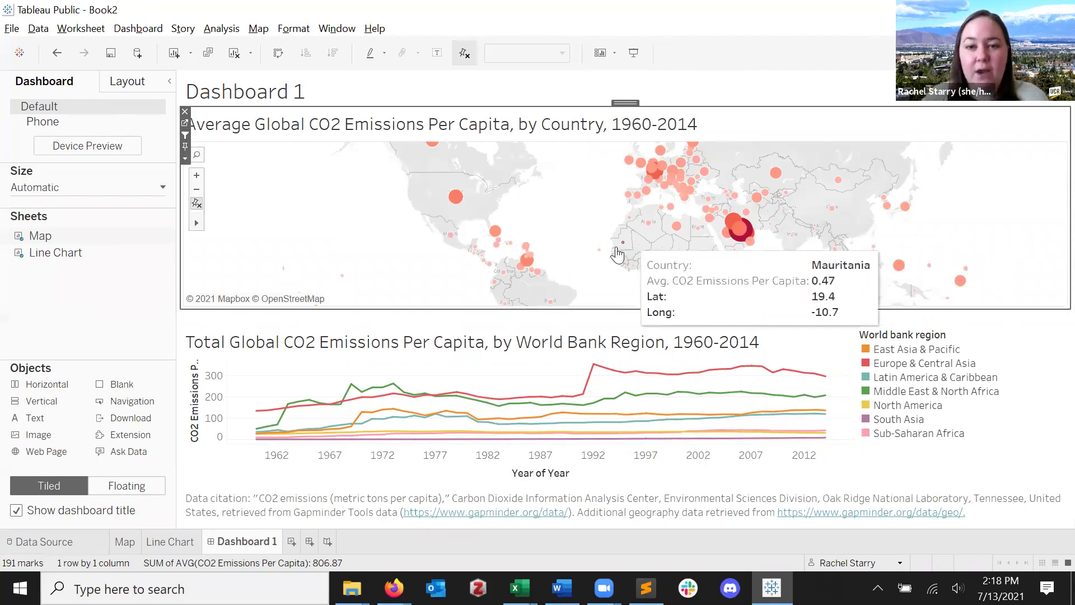
- Test the filter by selecting the United States mark and a Middle East mark on the map, clearing each selection
left_click(456, 199)
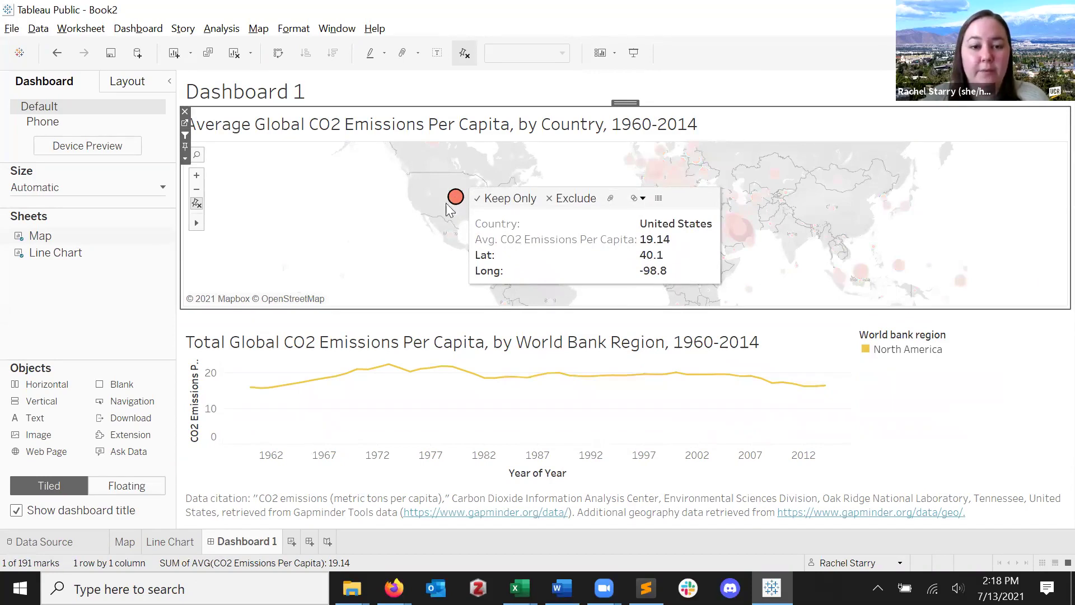
mouse_move(599, 385)
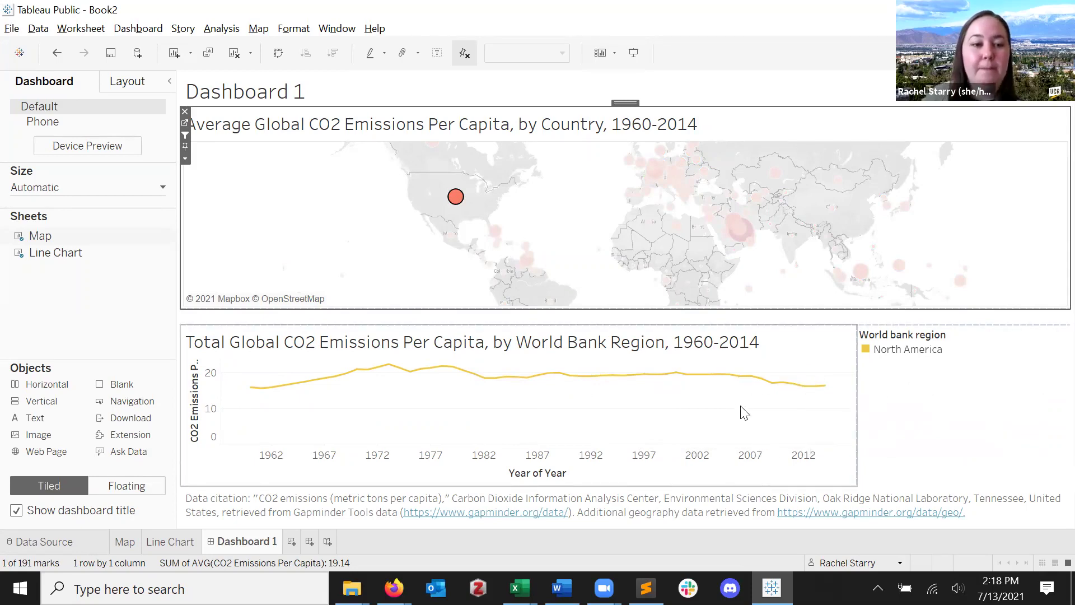
left_click(557, 227)
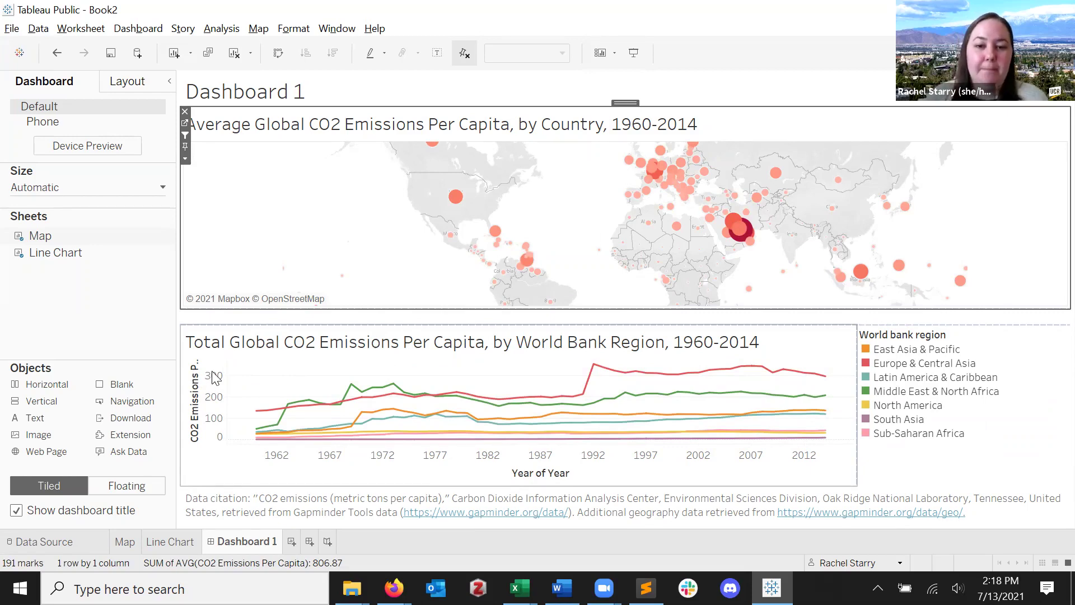
left_click(731, 224)
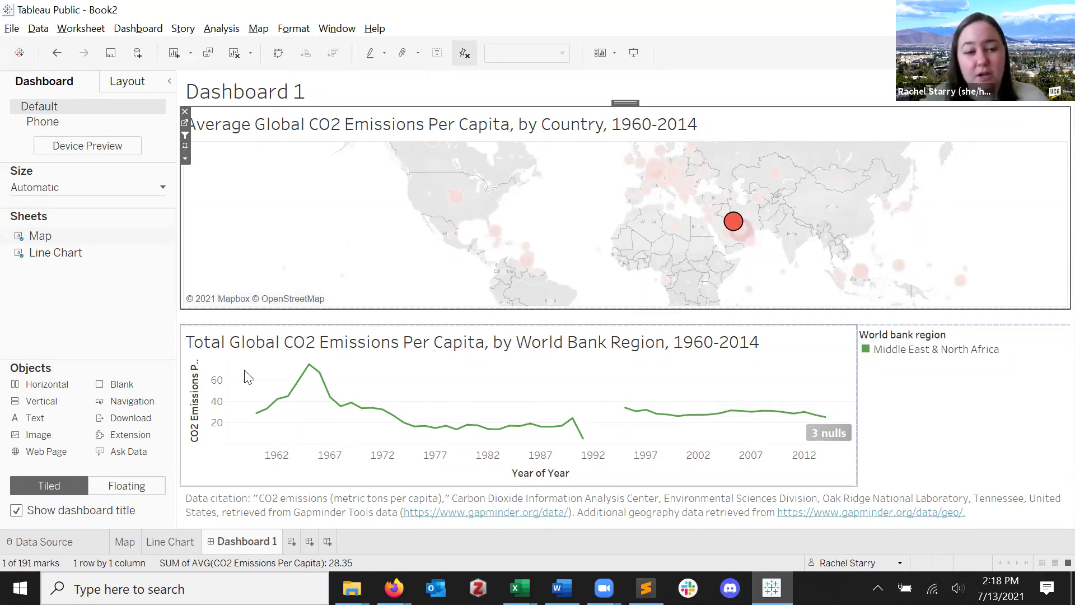
left_click(582, 199)
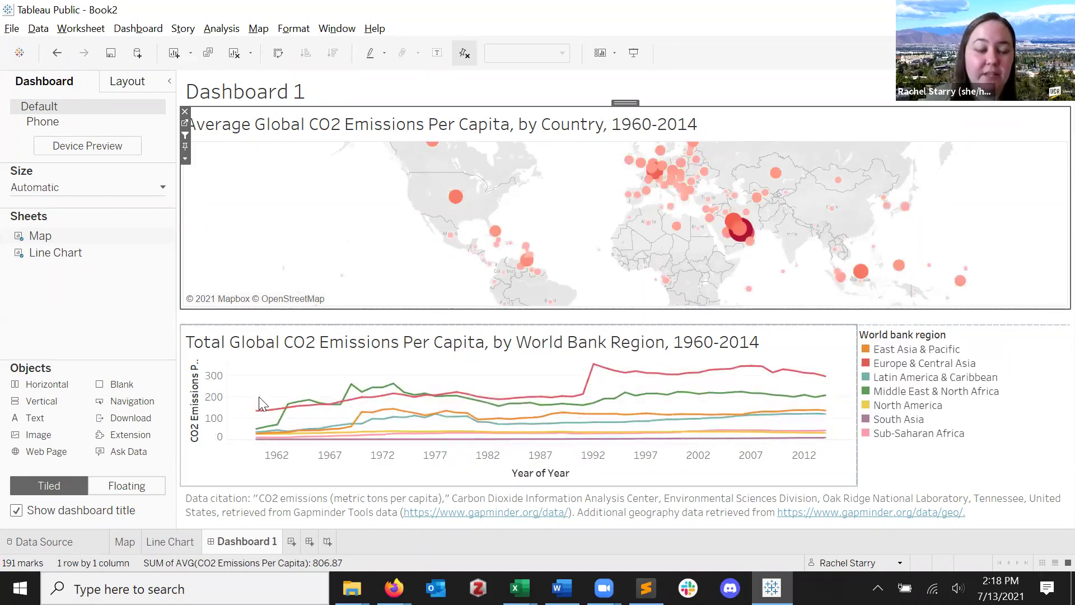
- Set the line chart's CO2 Emissions Per Capita axis to a fixed range starting at 0
left_click(213, 375)
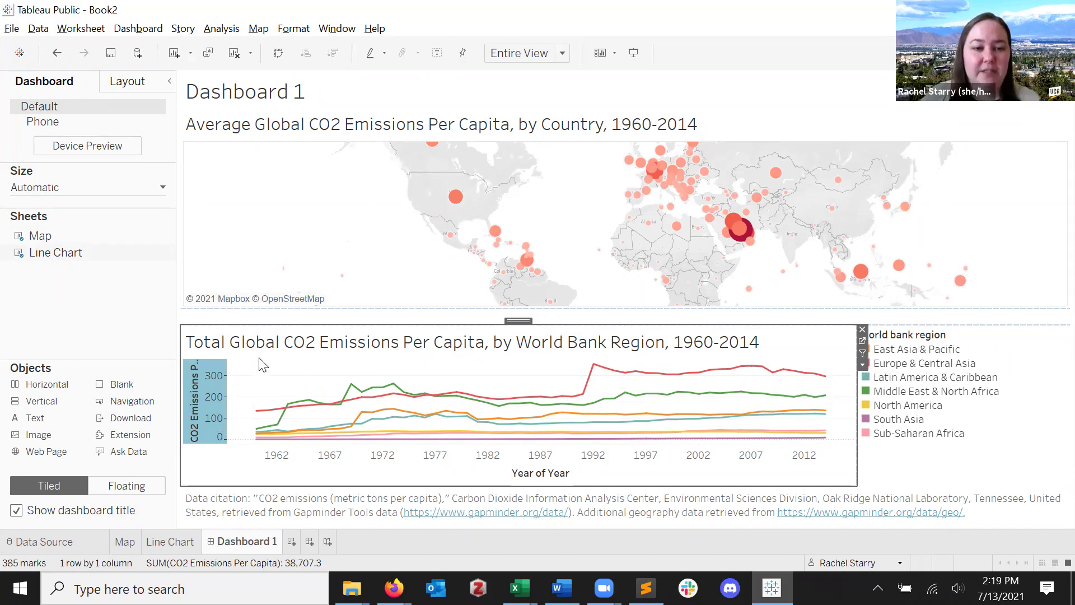
right_click(207, 376)
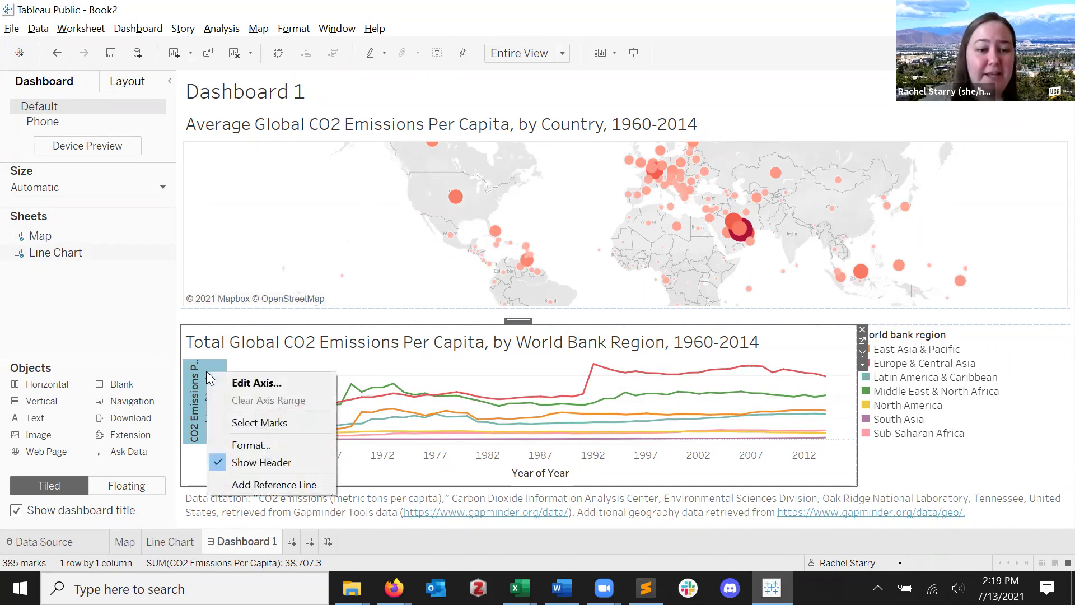
left_click(243, 384)
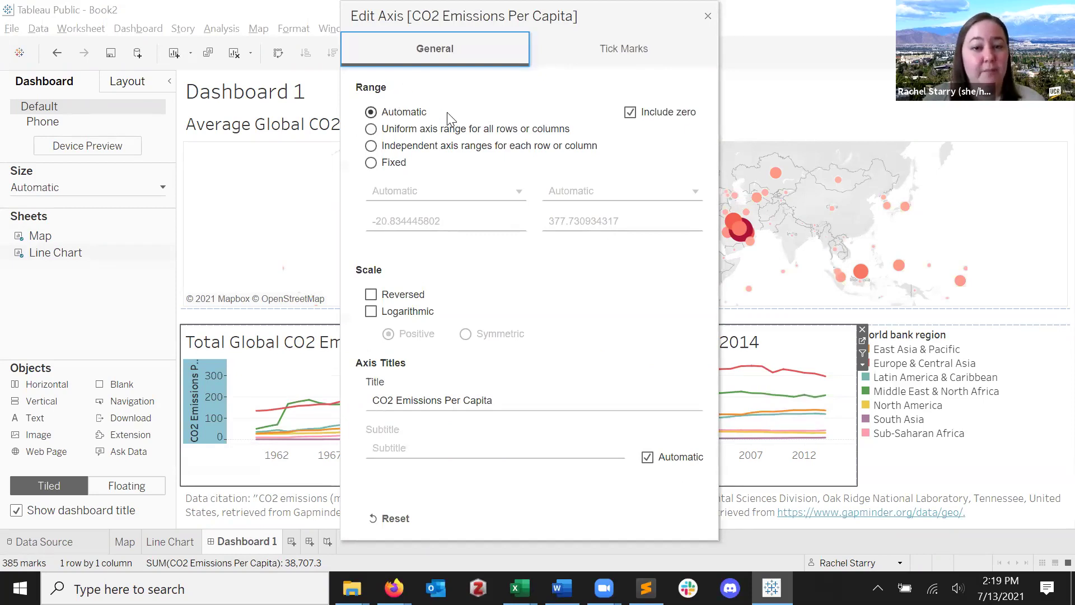
left_click(393, 164)
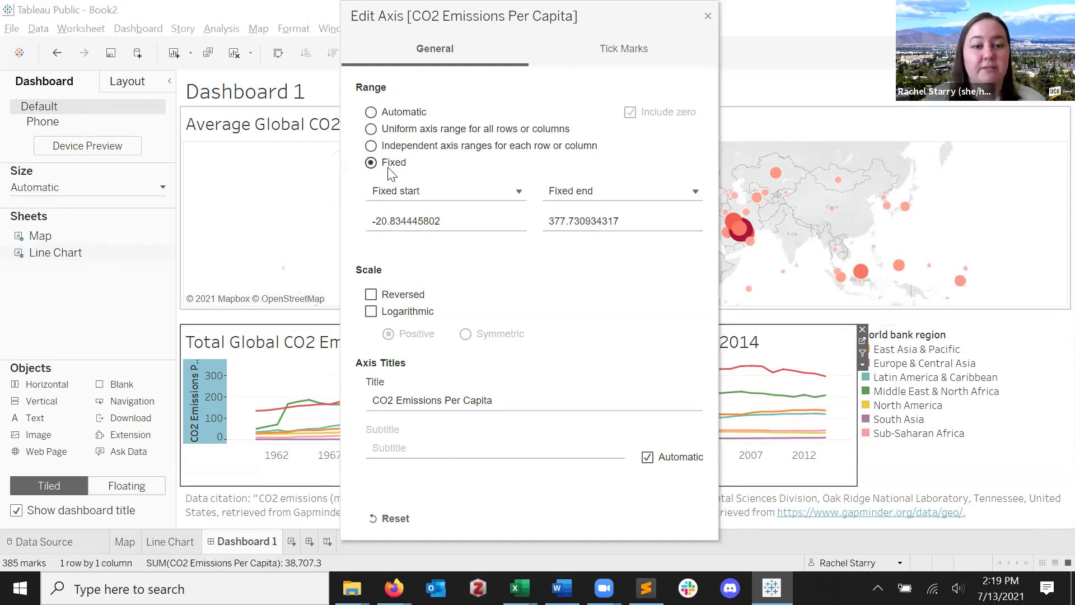
left_click(448, 229)
double_click(447, 222)
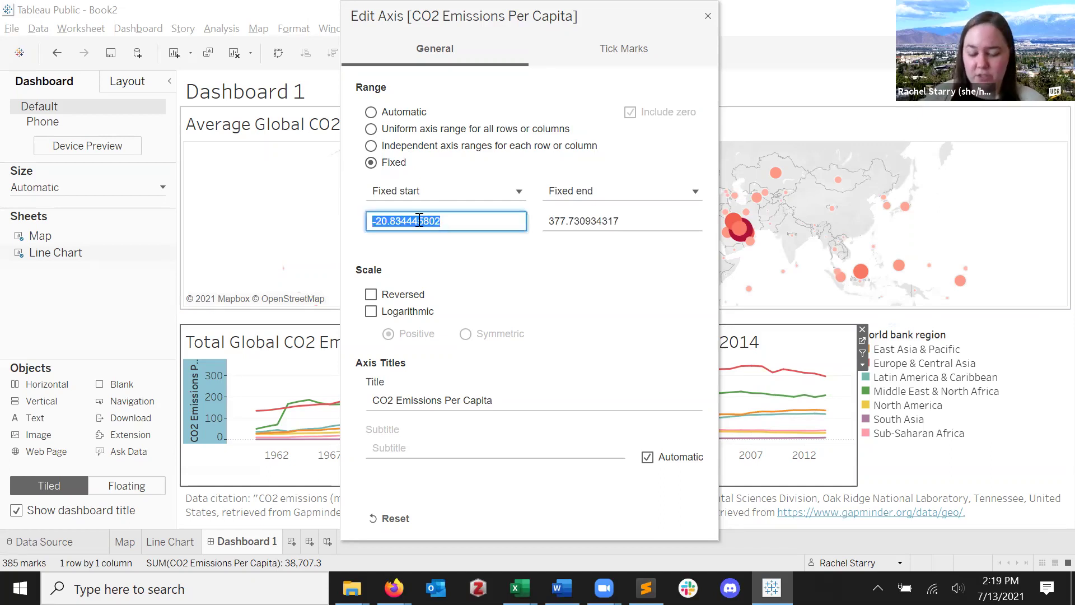
type("0")
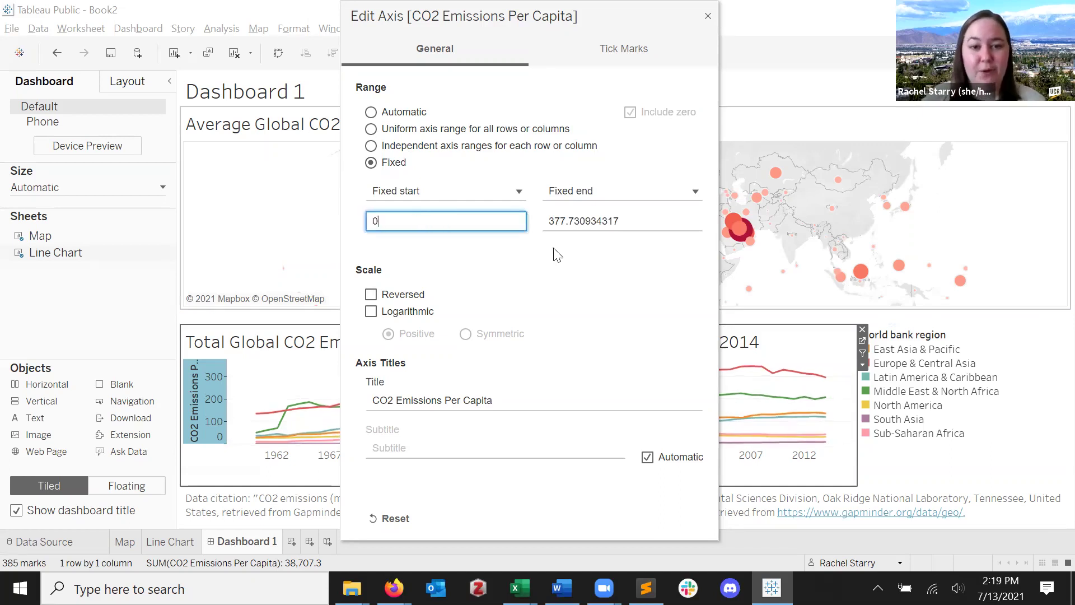
left_click(557, 254)
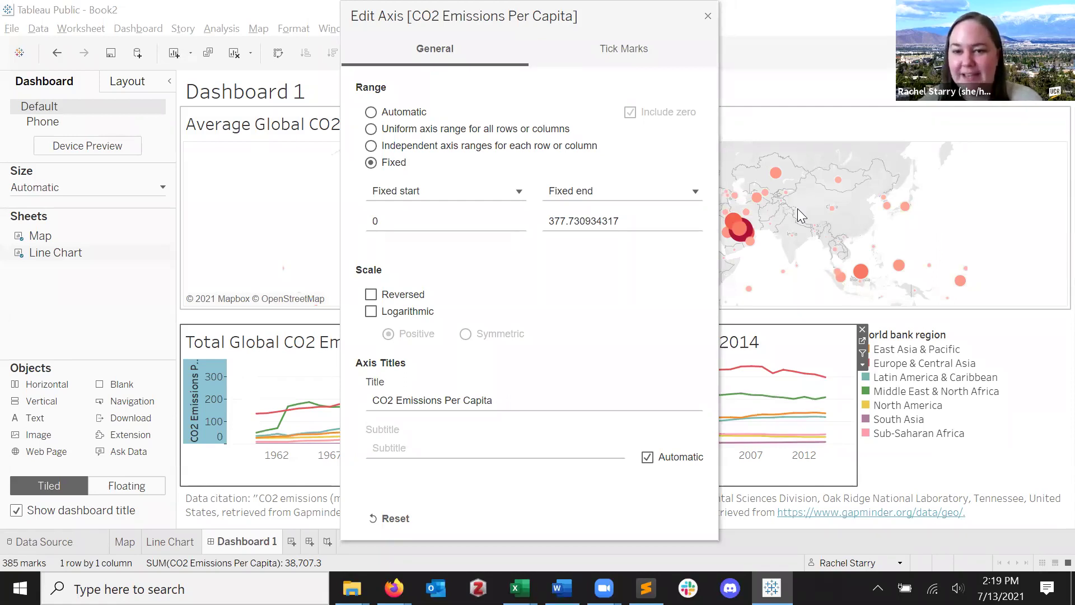
left_click(709, 23)
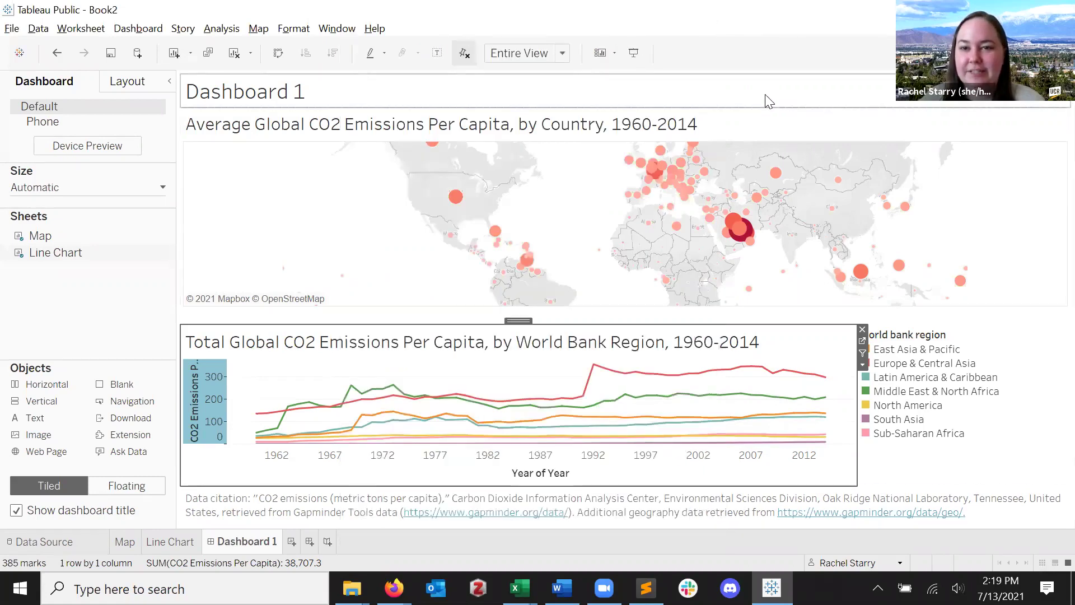
- Check the fixed axis by filtering the line chart with a Central Asian country's mark and the United States mark
left_click(761, 150)
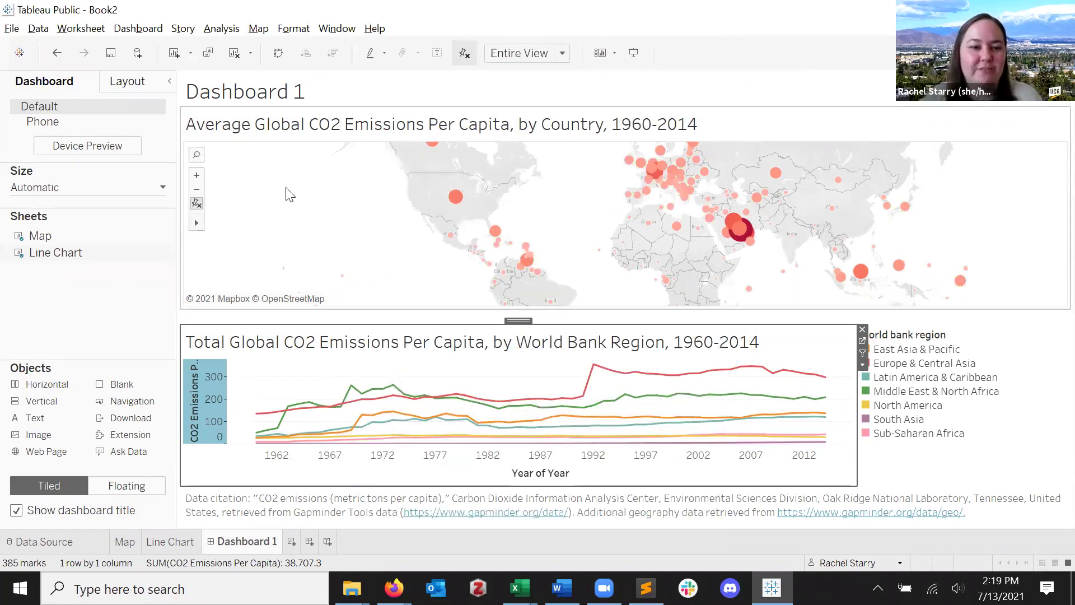
left_click(776, 173)
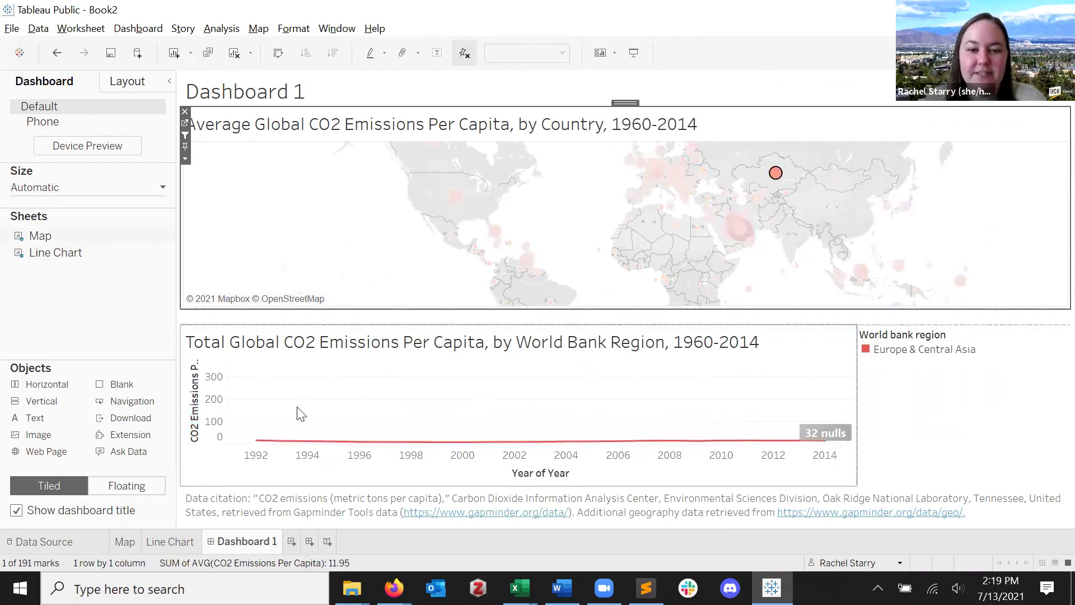
left_click(515, 203)
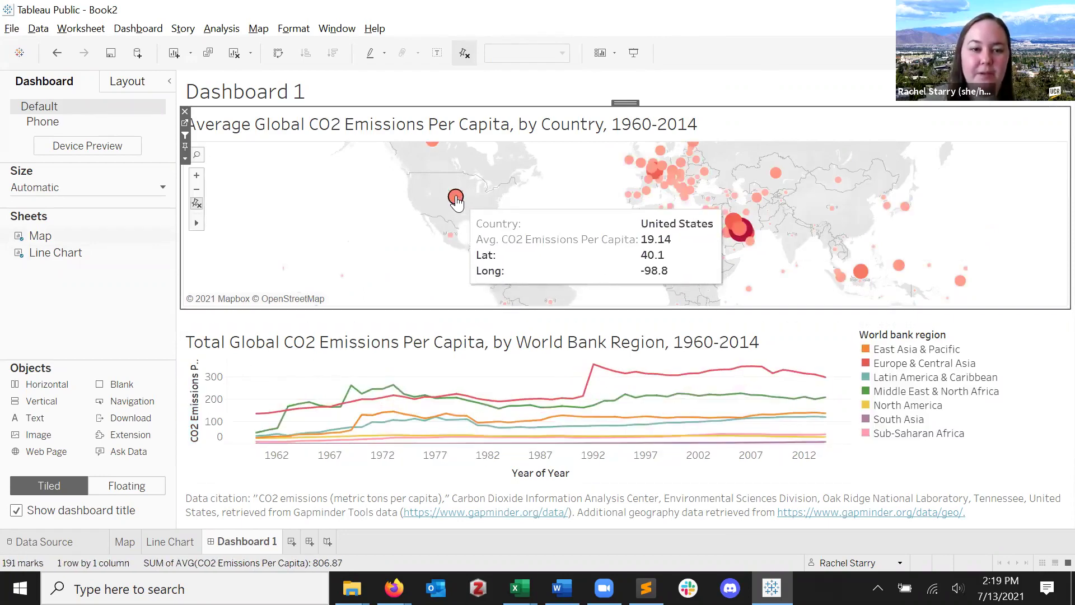
left_click(455, 199)
mouse_move(580, 445)
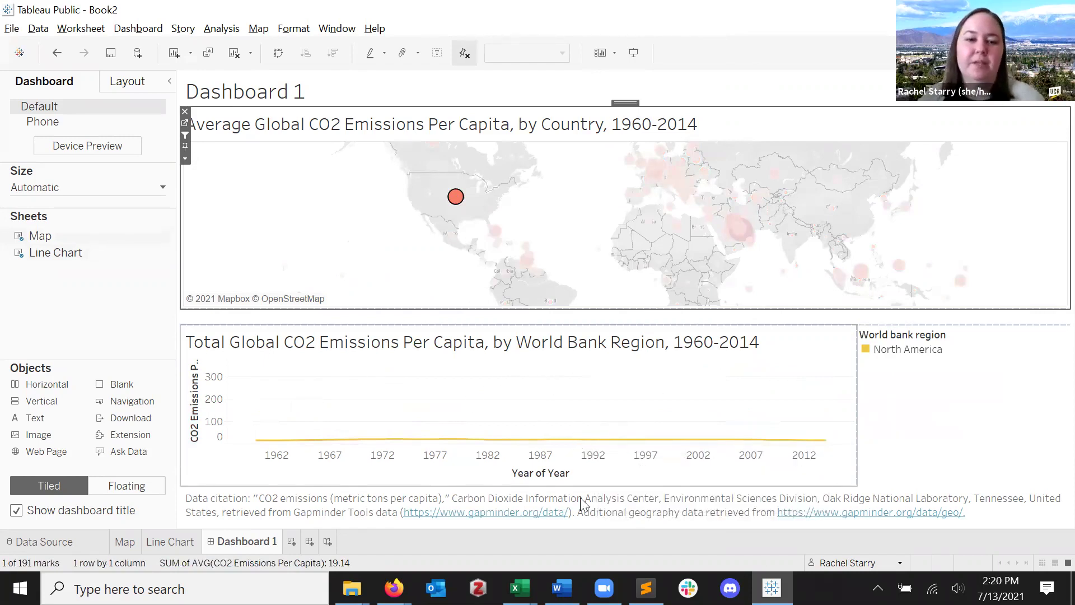
- Clear the map selection and replace the dashboard title with "How have CO2 emissions per capita changed since 1960 across the world?"
left_click(323, 264)
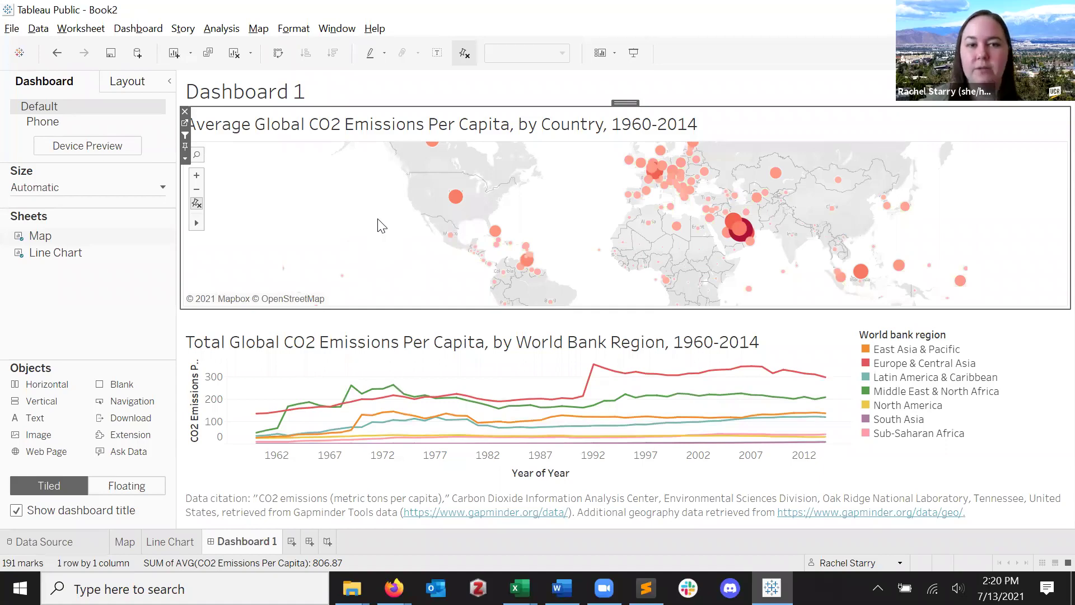
left_click(319, 96)
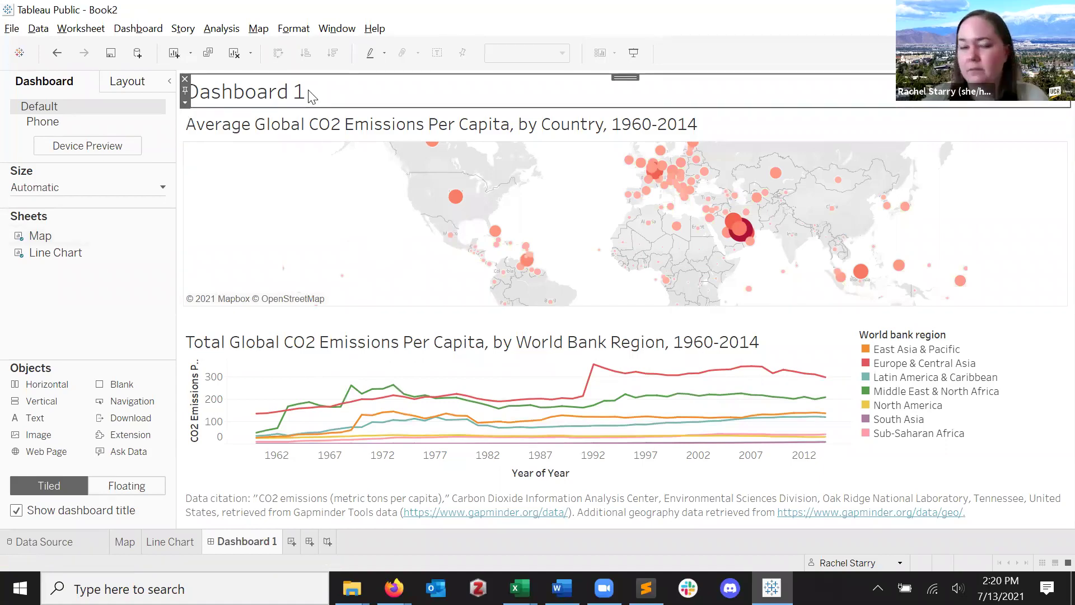
double_click(312, 96)
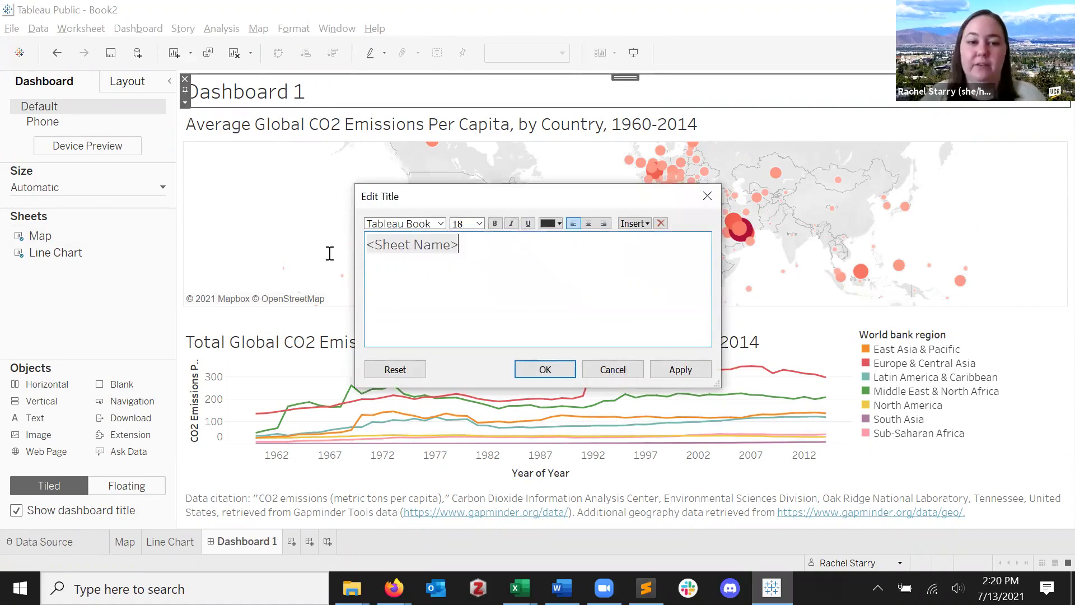
key("BackSpace")
key("BackSpace")
key("BackSpace")
key("BackSpace")
key("BackSpace")
key("BackSpace")
key("BackSpace")
key("BackSpace")
key("BackSpace")
key("BackSpace")
key("BackSpace")
key("BackSpace")
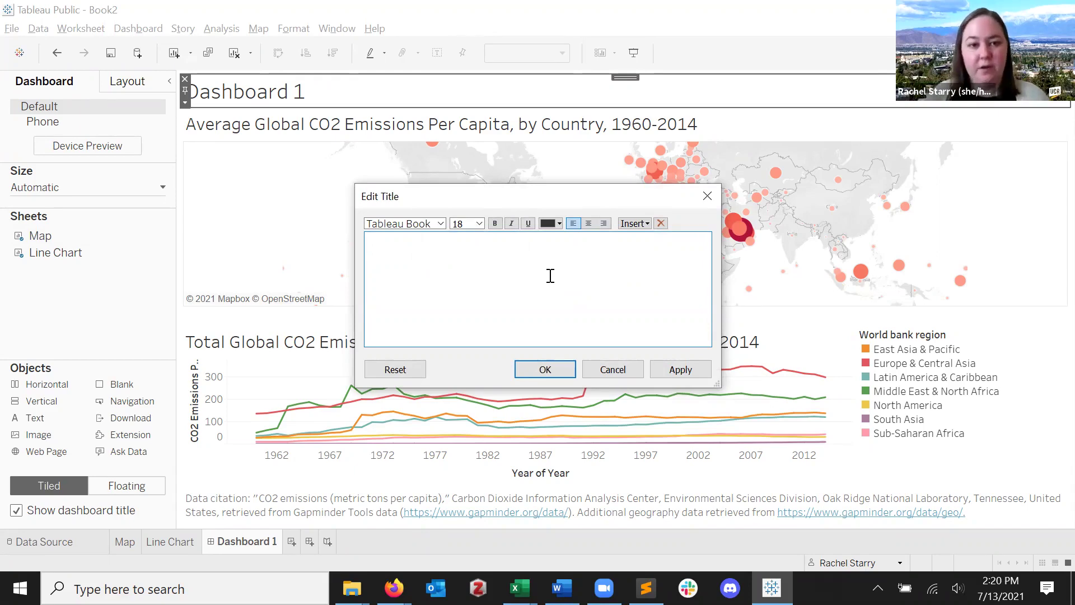
type("H")
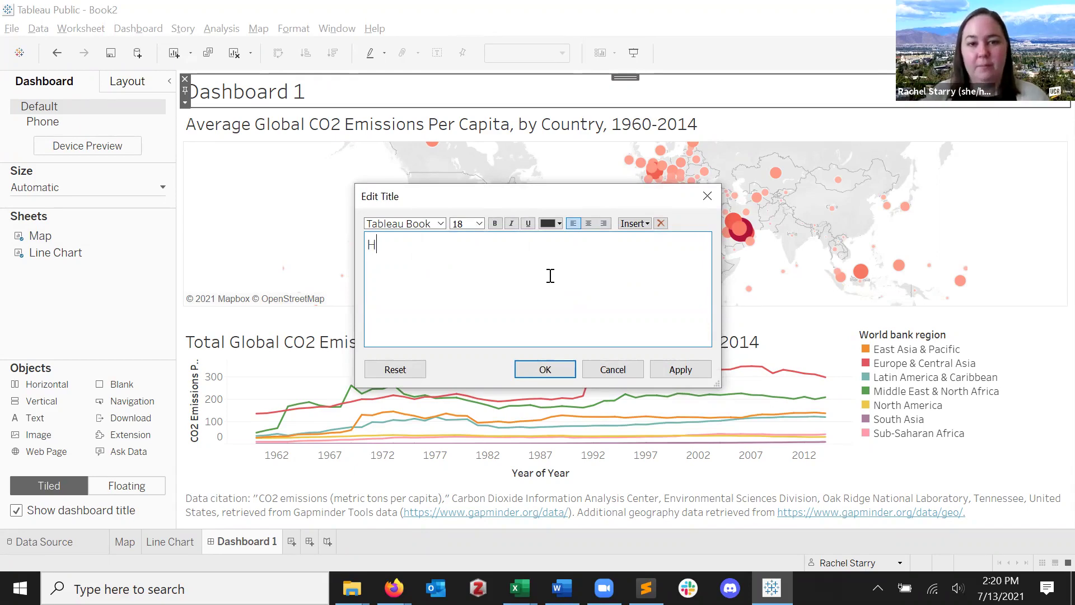
type("ow have CO2")
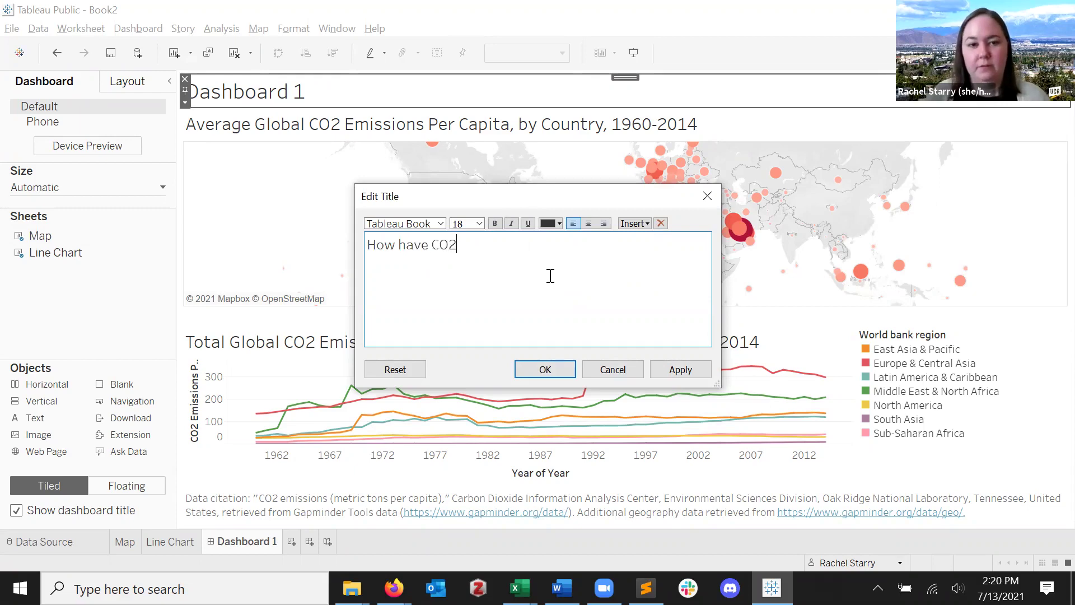
type(" emissions")
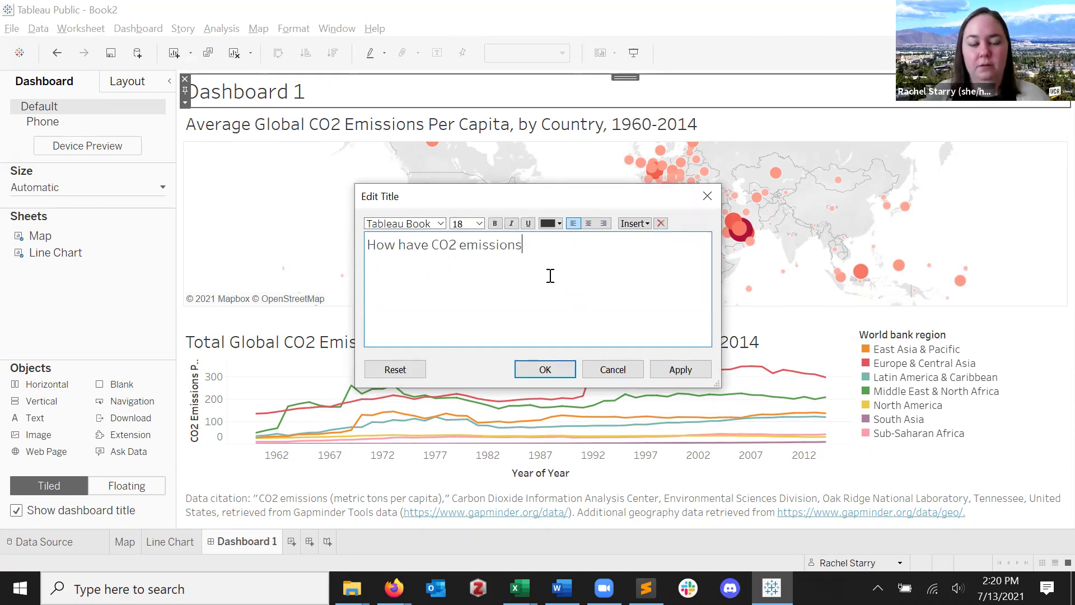
type(" per capita change")
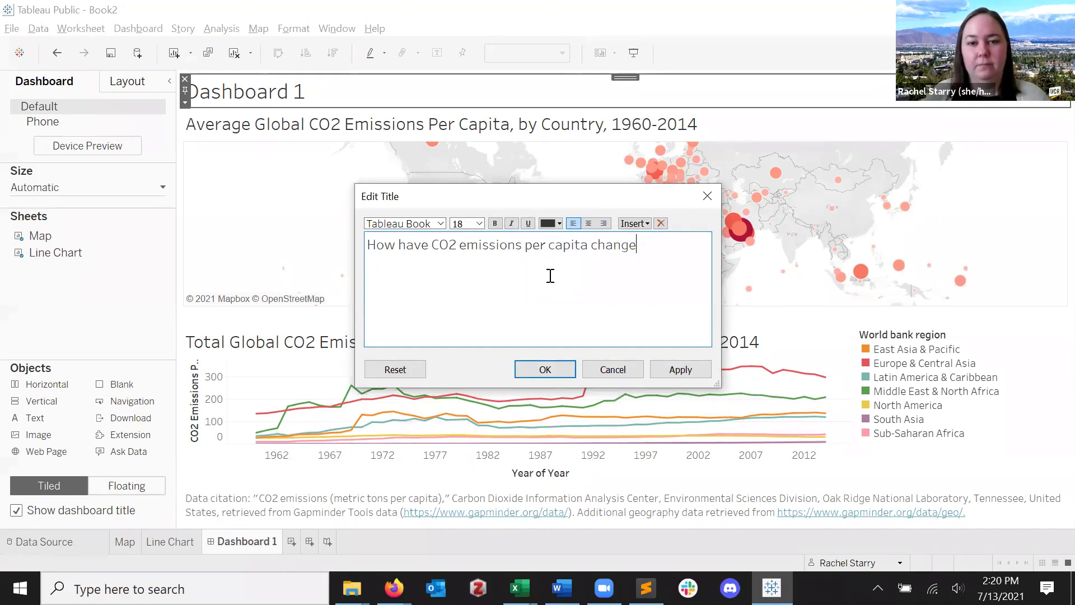
type("d since 1960 ac")
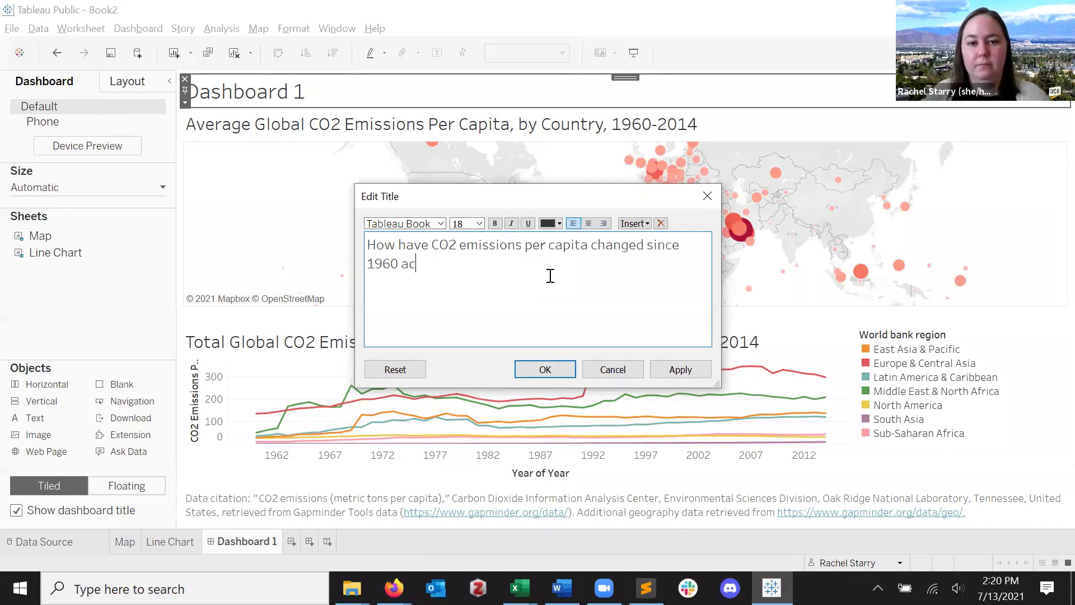
type("ross the world?")
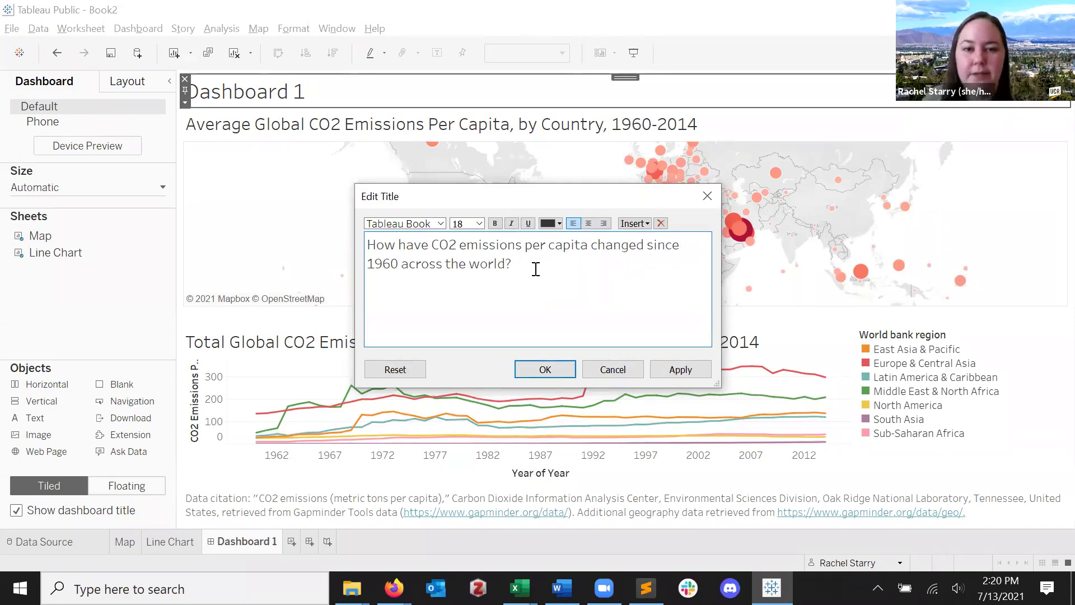
- Make the words "CO2 emissions" in the dashboard title bold and red, and apply the title
left_click_drag(522, 245, 432, 243)
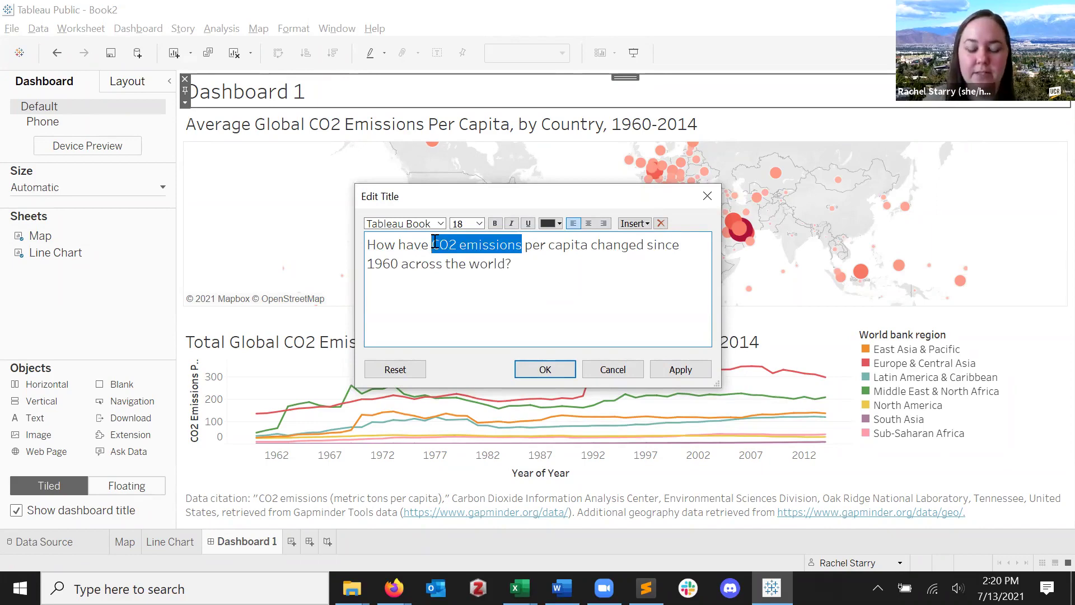
key("ctrl+b")
left_click(559, 223)
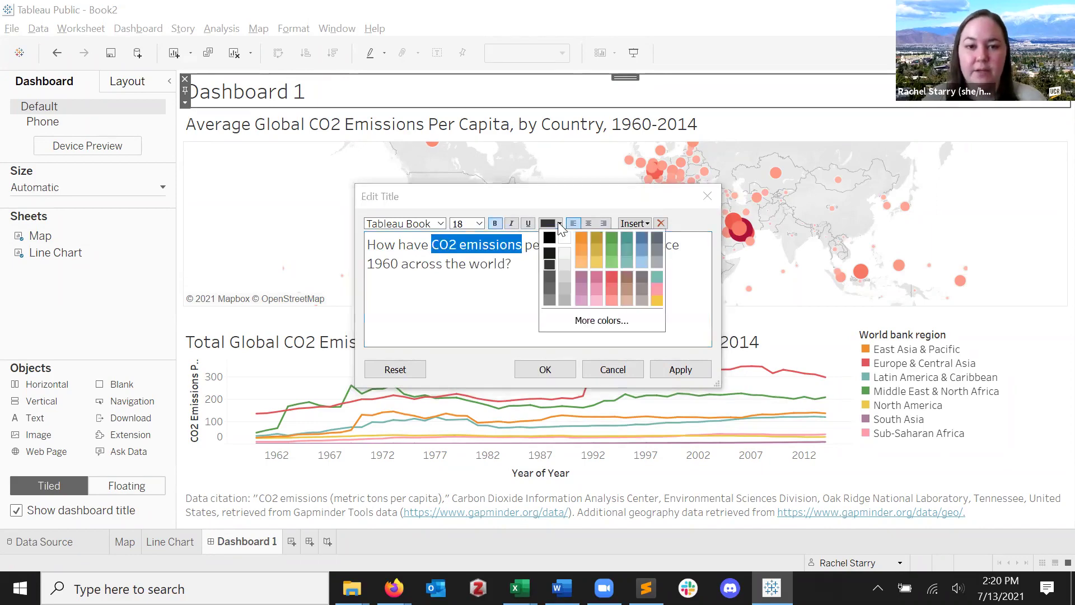
left_click(613, 275)
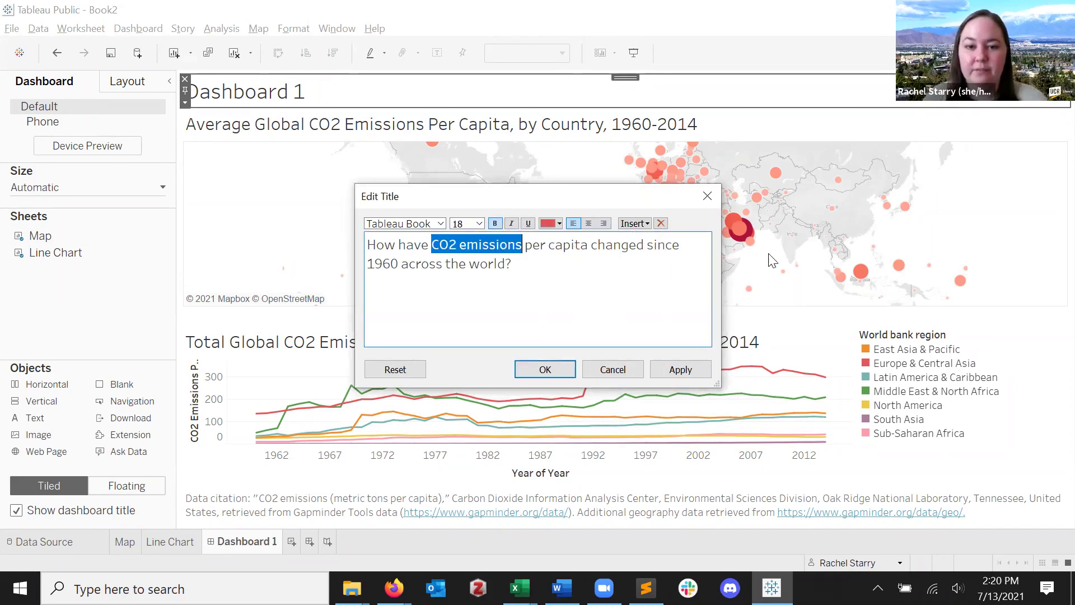
left_click(554, 370)
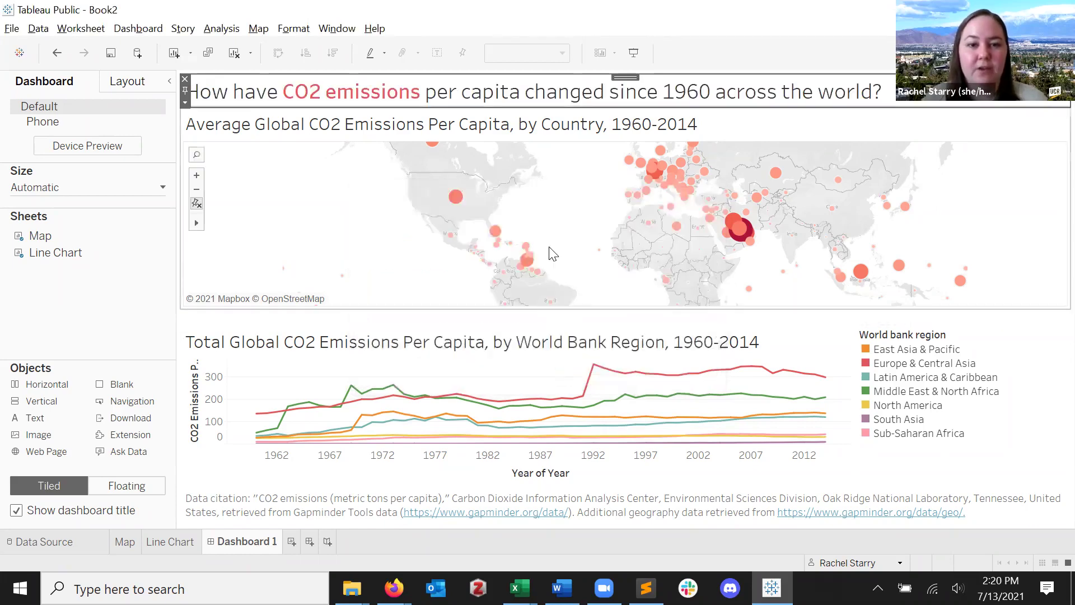
left_click(344, 222)
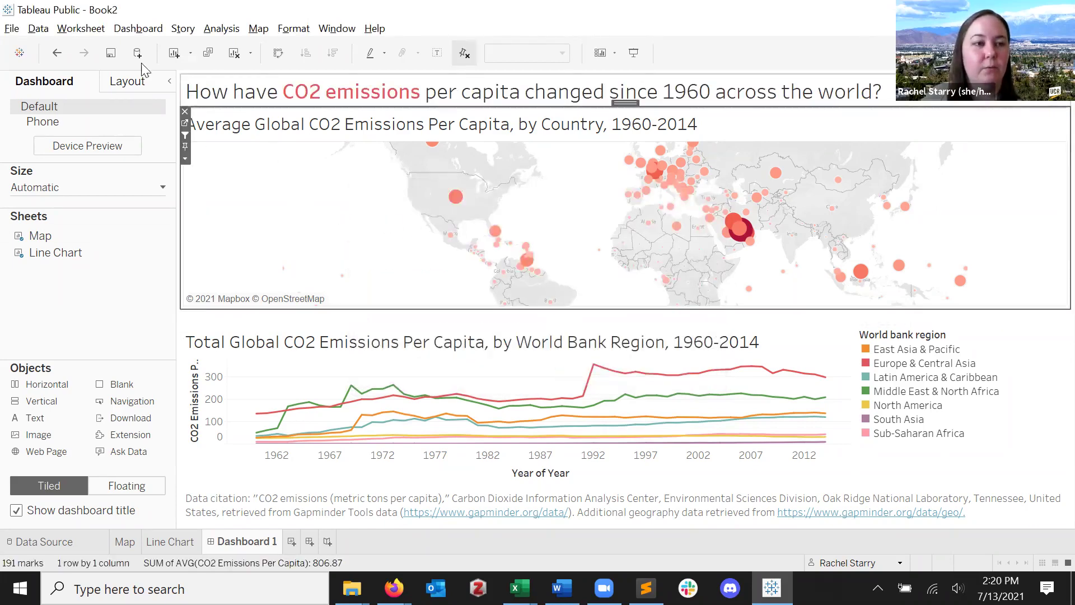
- Publish the workbook to Tableau Public under the title TableauWorkshop2021
left_click(13, 28)
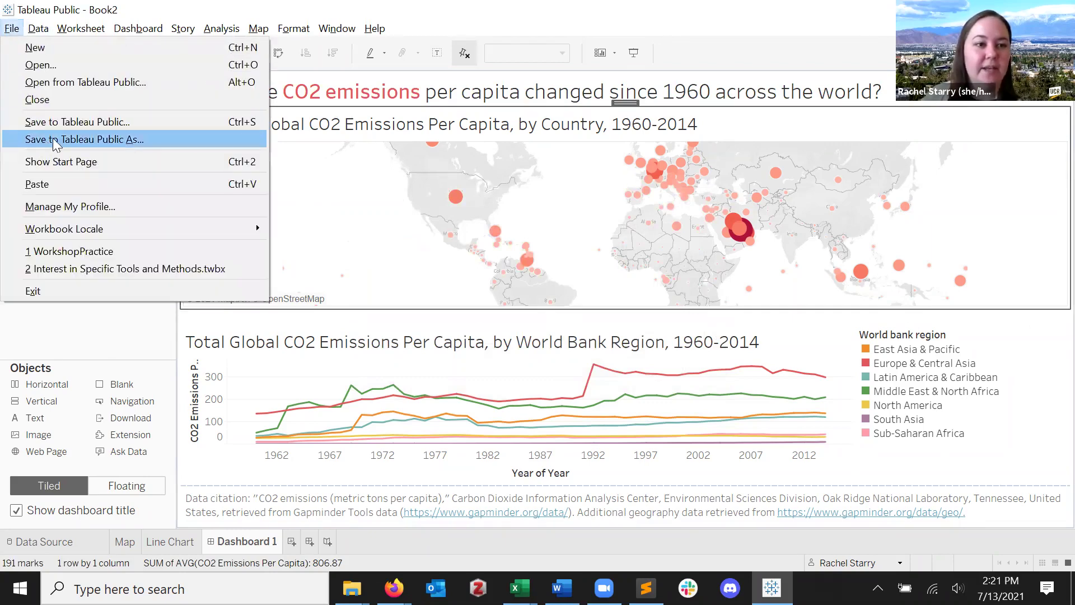
left_click(127, 144)
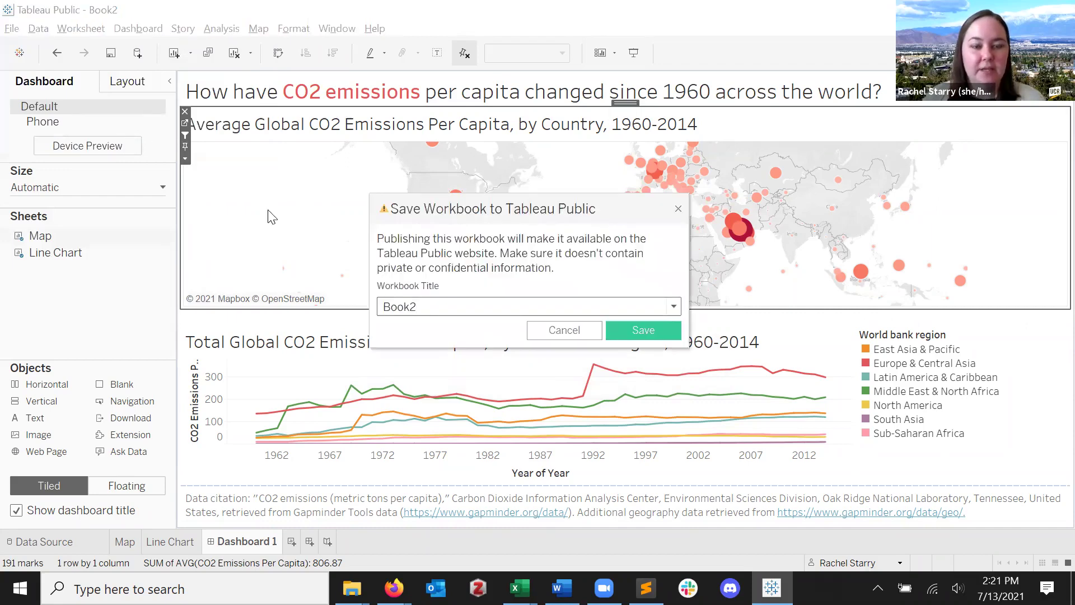
key("BackSpace")
key("BackSpace")
key("BackSpace")
key("BackSpace")
key("BackSpace")
type("Tab")
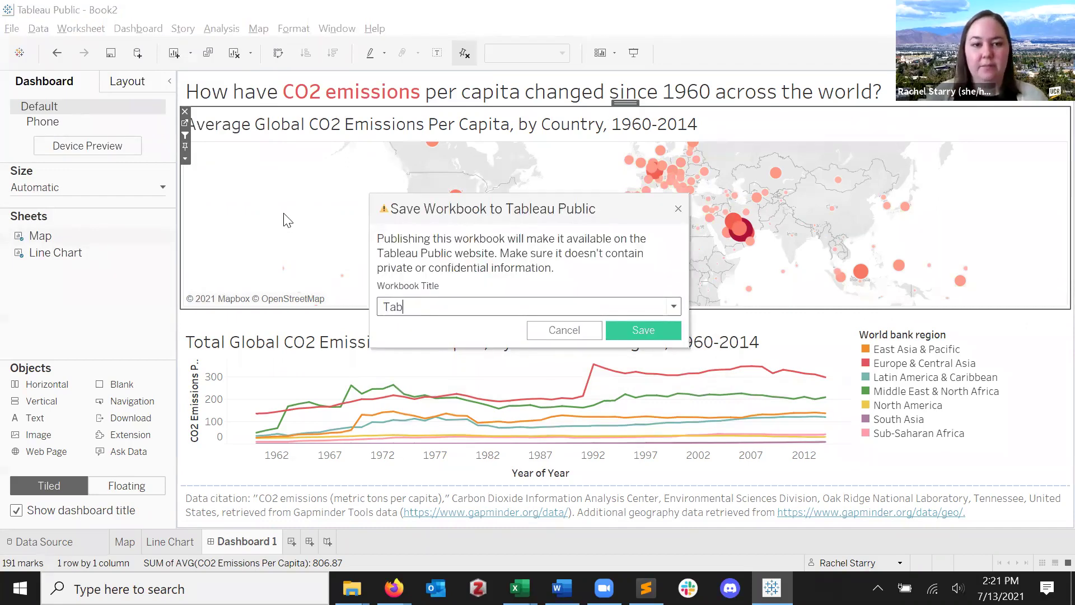
type("leauWorkshop2021")
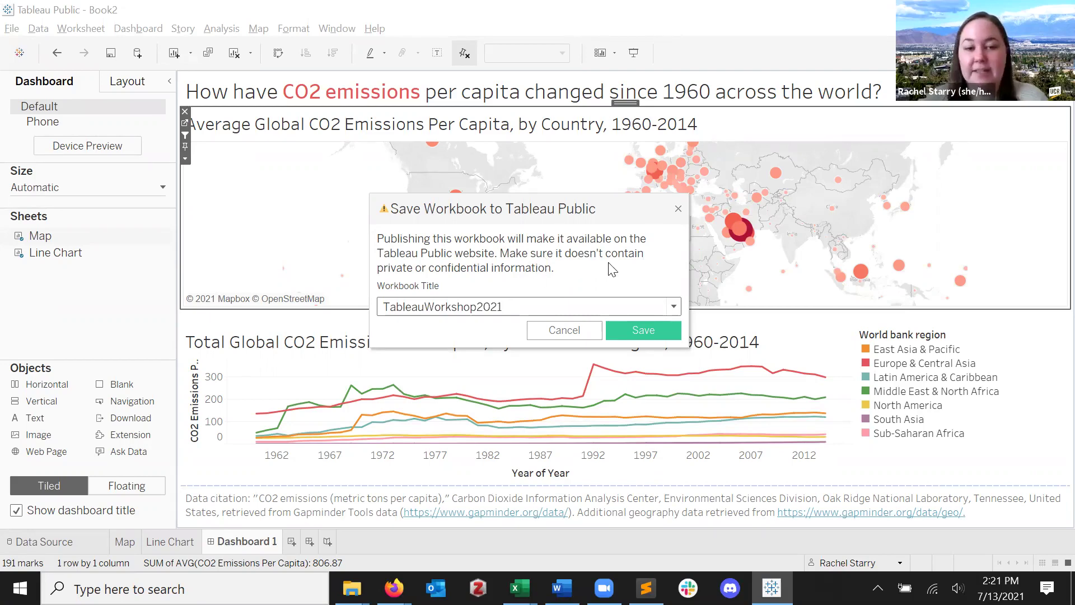
left_click(674, 334)
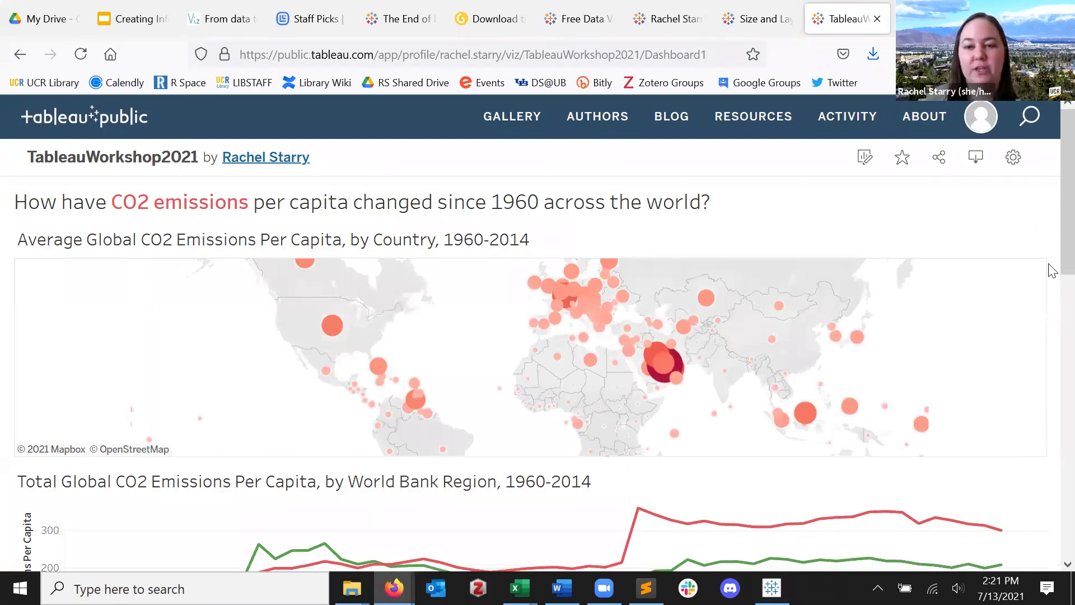
- Review the line chart and legend of the published dashboard in the browser, and return to the Tableau Public desktop app
scroll(1051, 270, "down", 6)
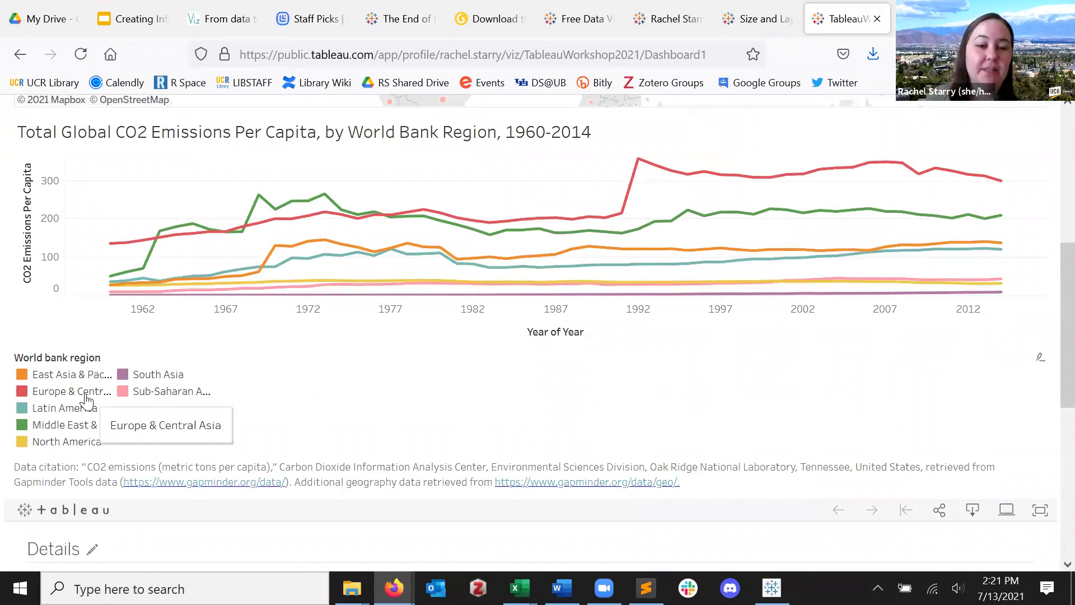
scroll(439, 377, "up", 3)
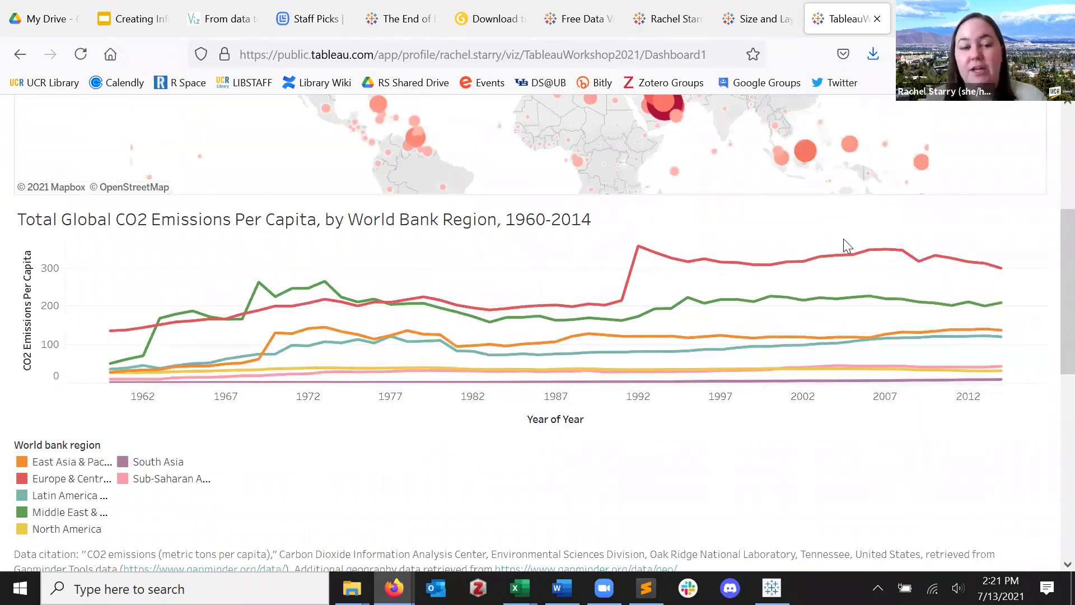
left_click(771, 588)
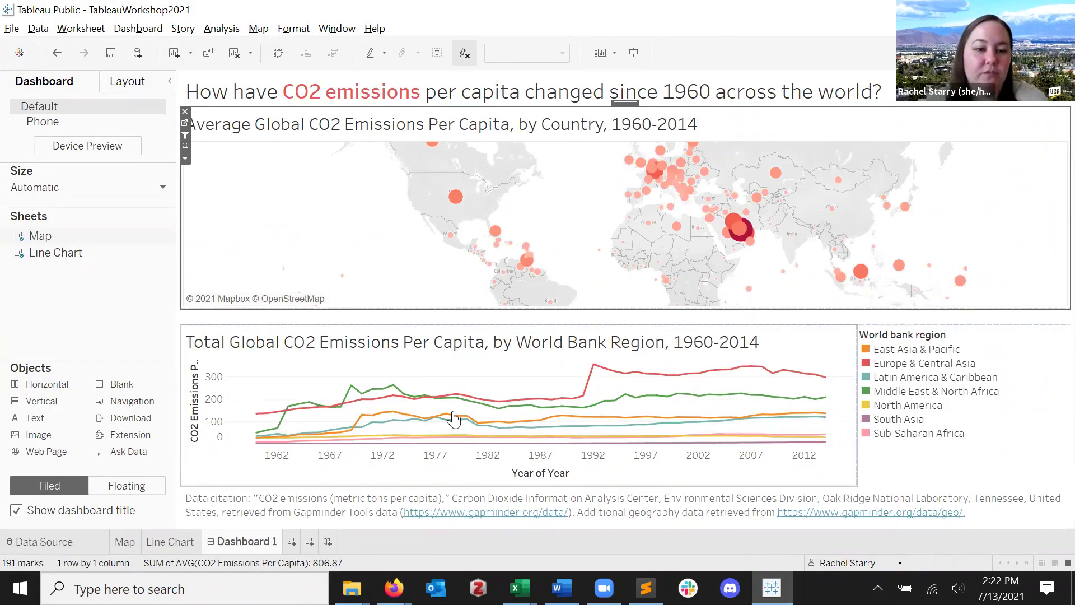
- Create a second dashboard and set its size to Automatic
left_click(310, 543)
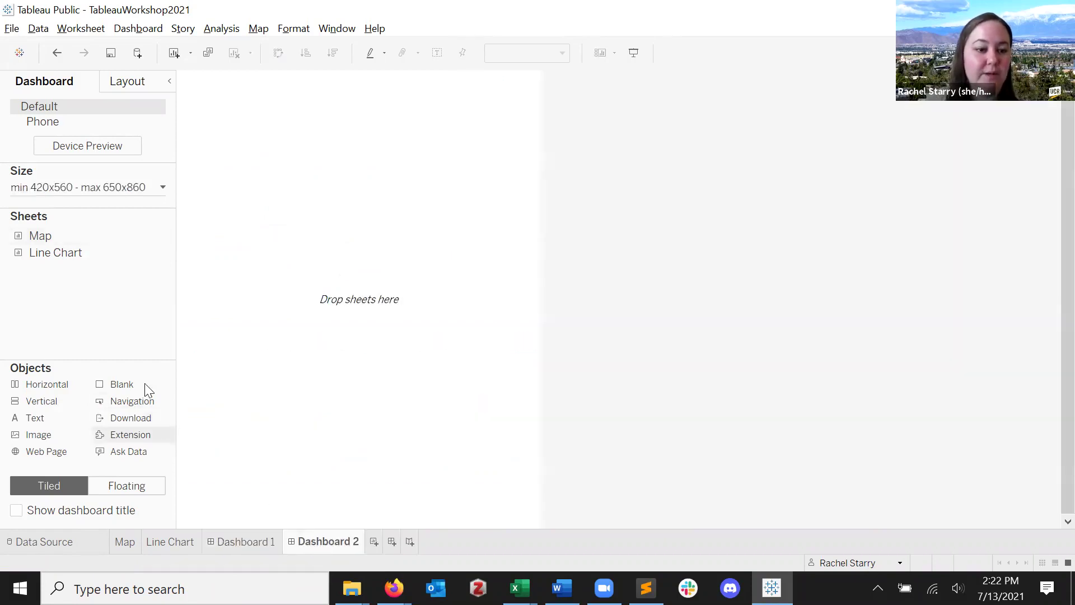
left_click(123, 193)
left_click(159, 223)
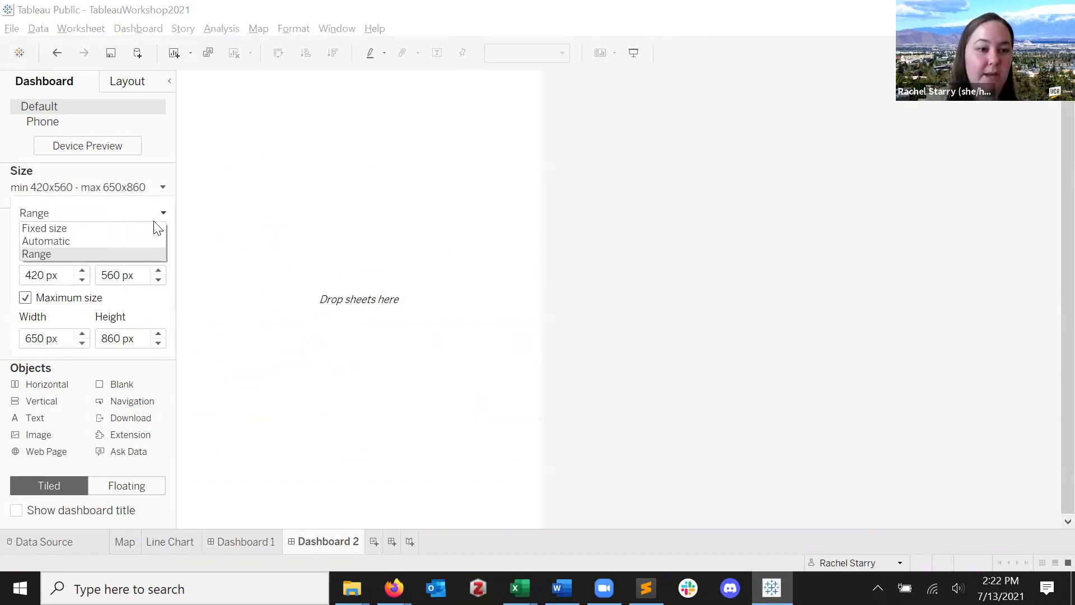
left_click(147, 239)
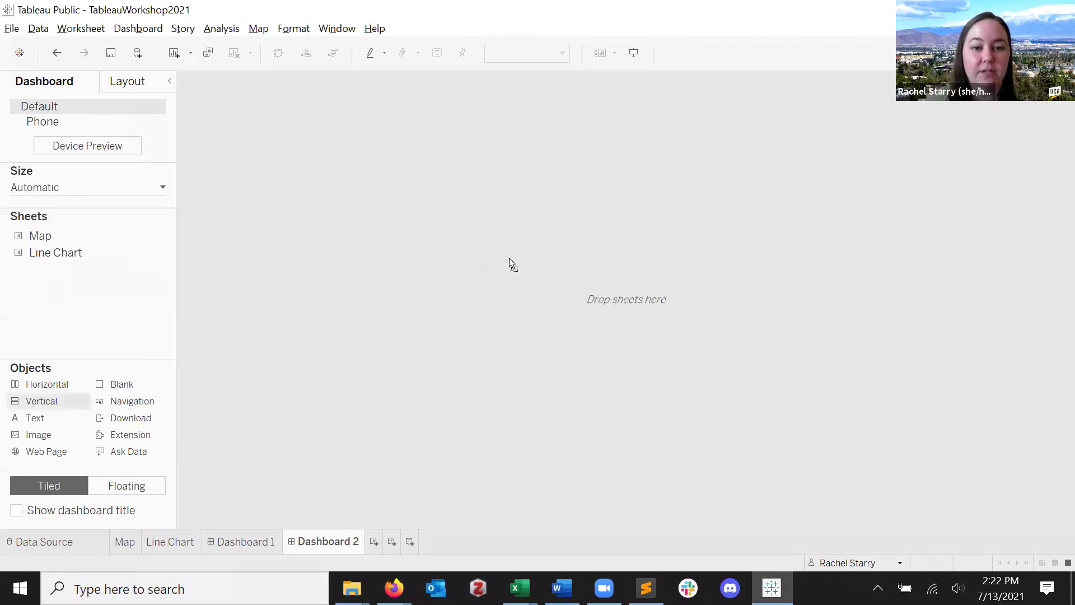
- Place the Map sheet in a new vertical container on the dashboard and remove the map's size and color legends
left_click(509, 261)
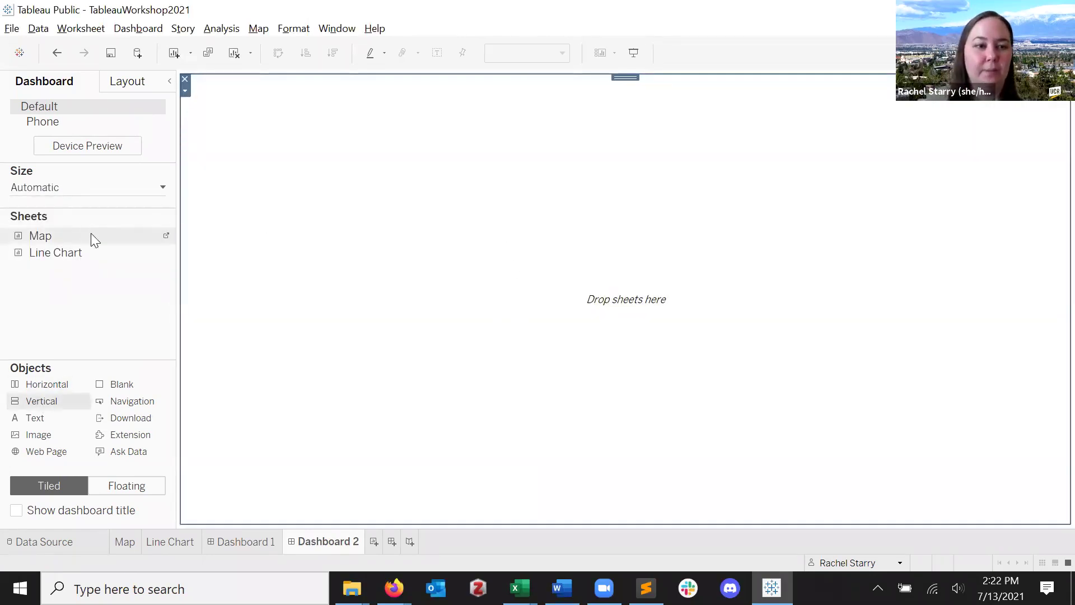
mouse_move(85, 231)
left_click_drag(85, 230, 558, 171)
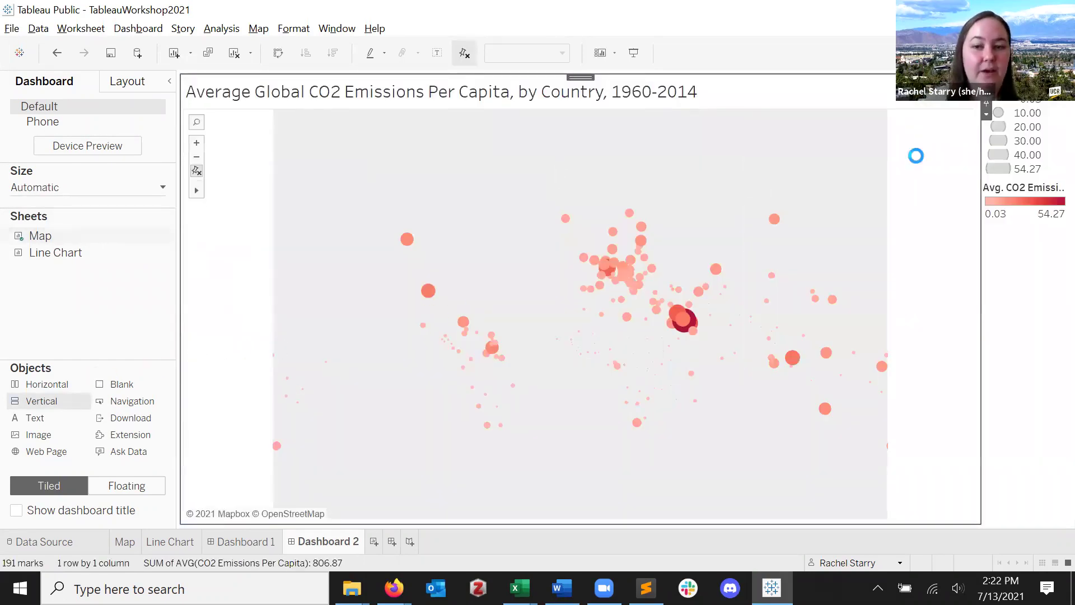
left_click(974, 79)
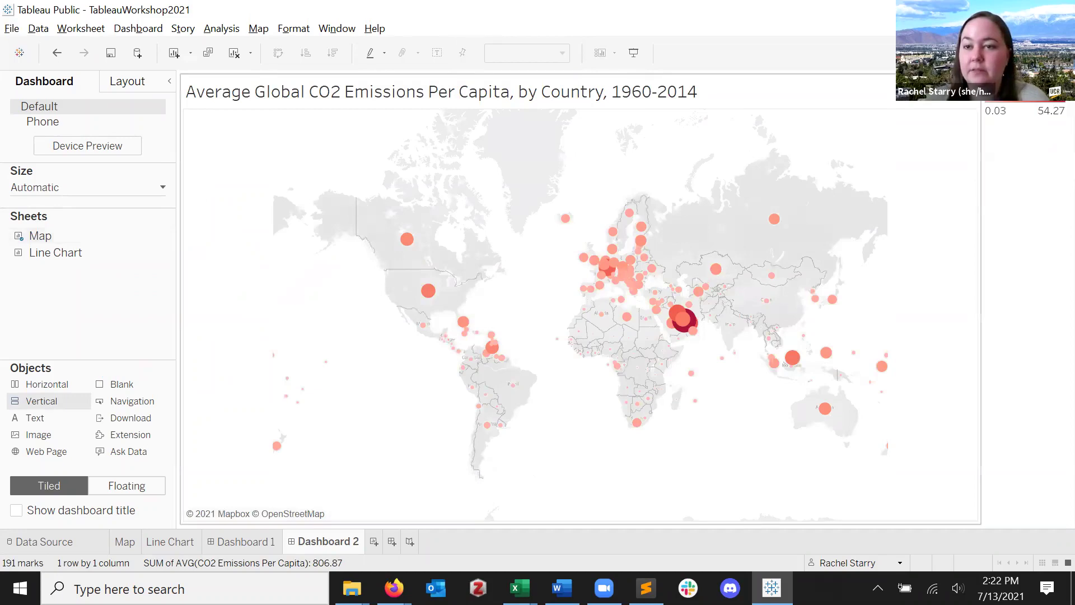
left_click(1017, 113)
left_click(974, 79)
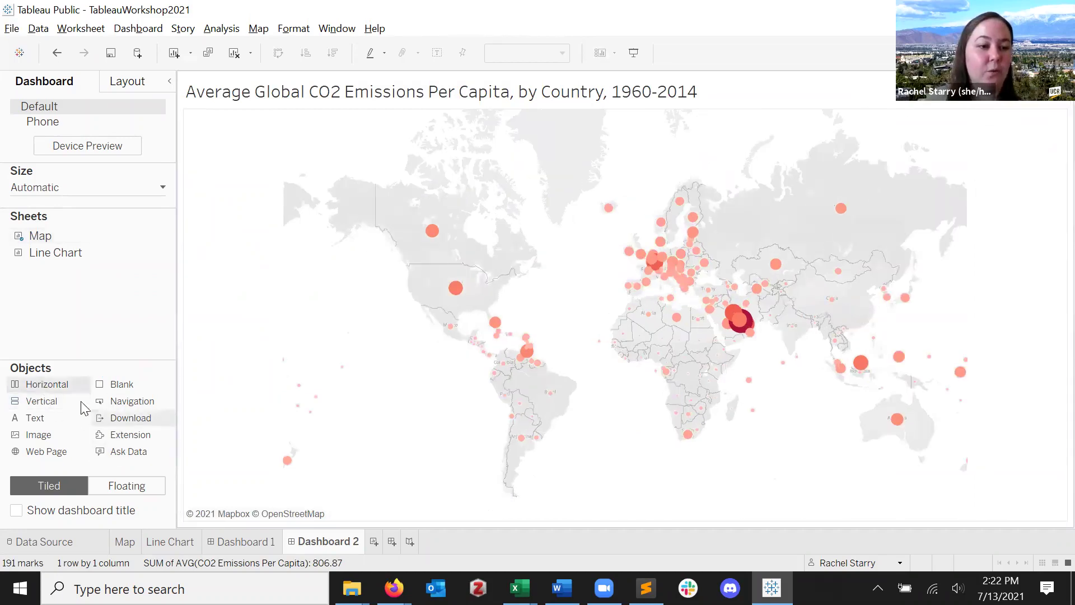
- Add a horizontal container below the map, holding the Line Chart sheet with the World bank region legend to the chart's right
left_click(414, 380)
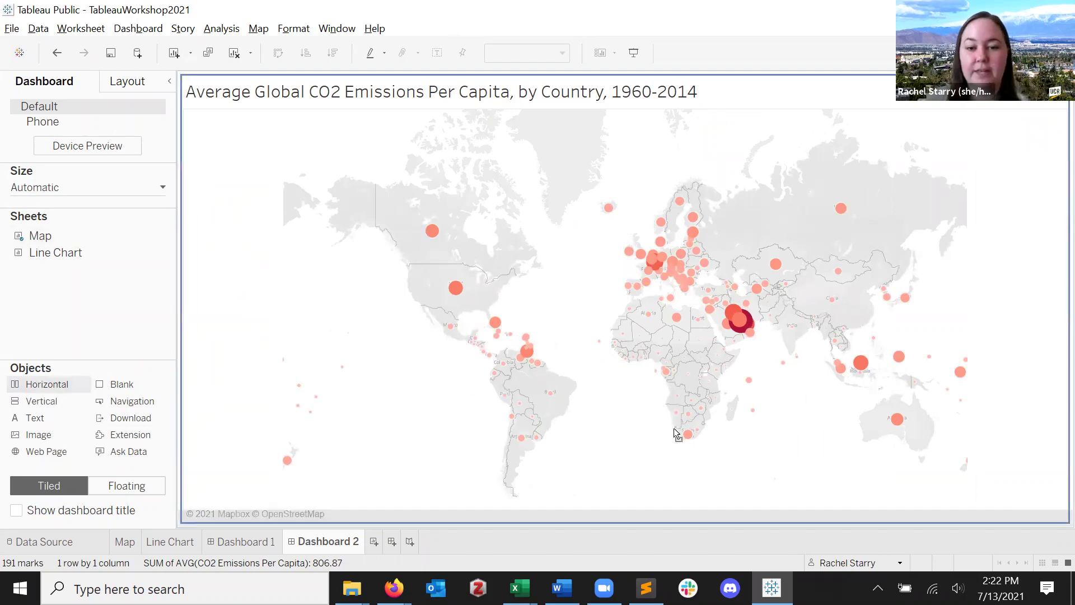
left_click_drag(677, 434, 674, 437)
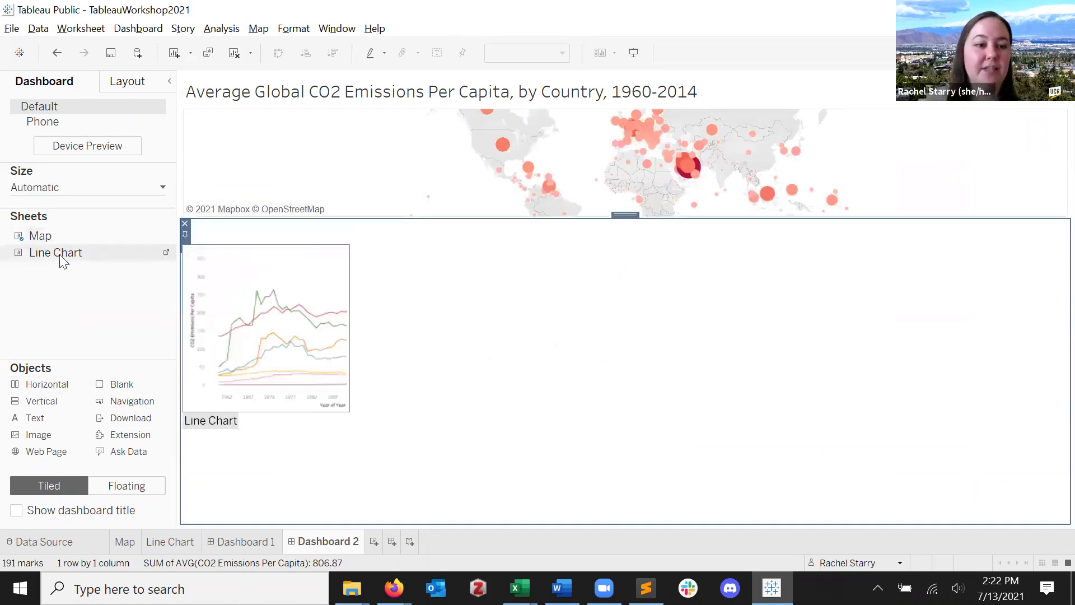
left_click_drag(60, 257, 335, 320)
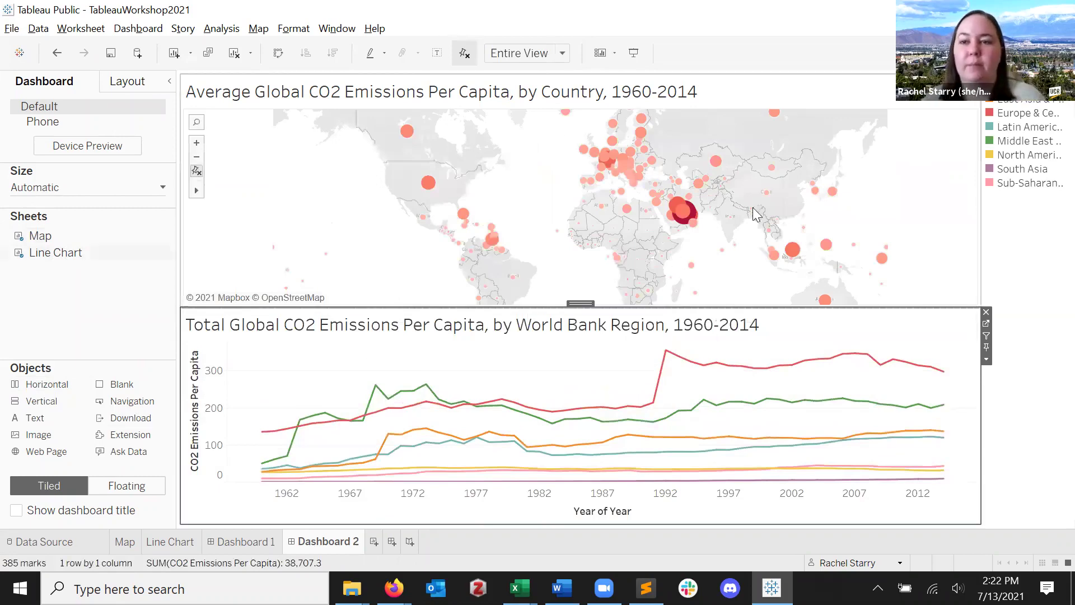
left_click(1026, 147)
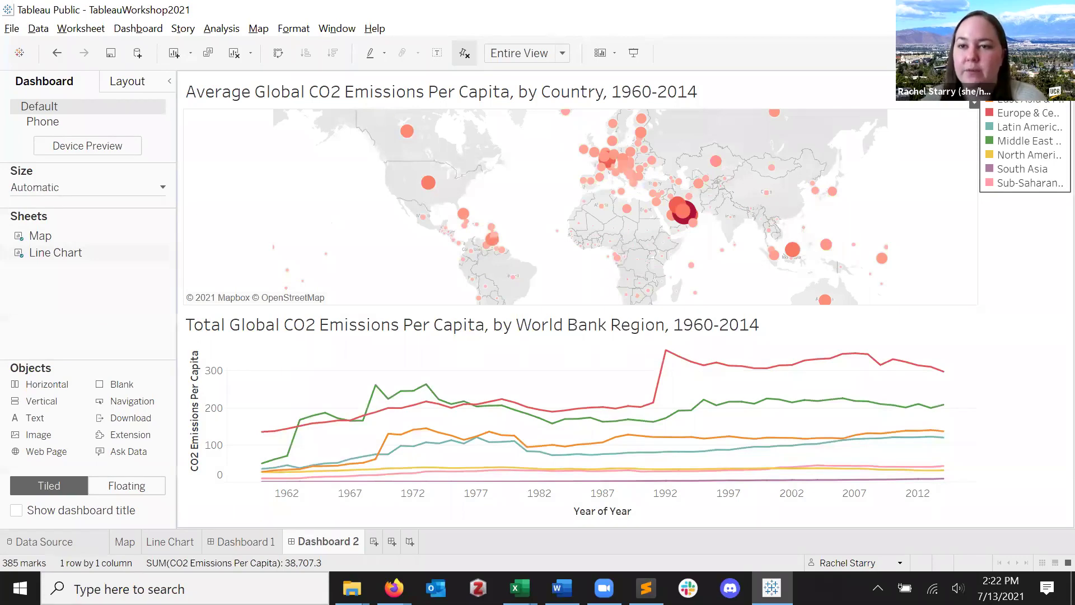
left_click_drag(1025, 101, 945, 441)
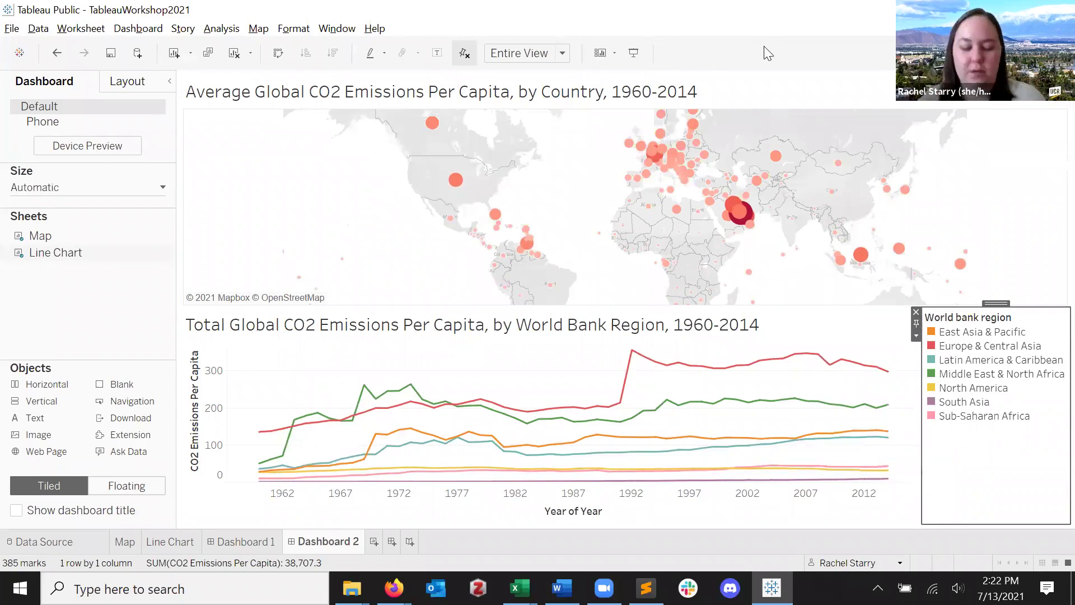
- Switch to the browser, open the Tableau Public account settings, save the default download and visibility options, and close the settings
key("alt+Tab")
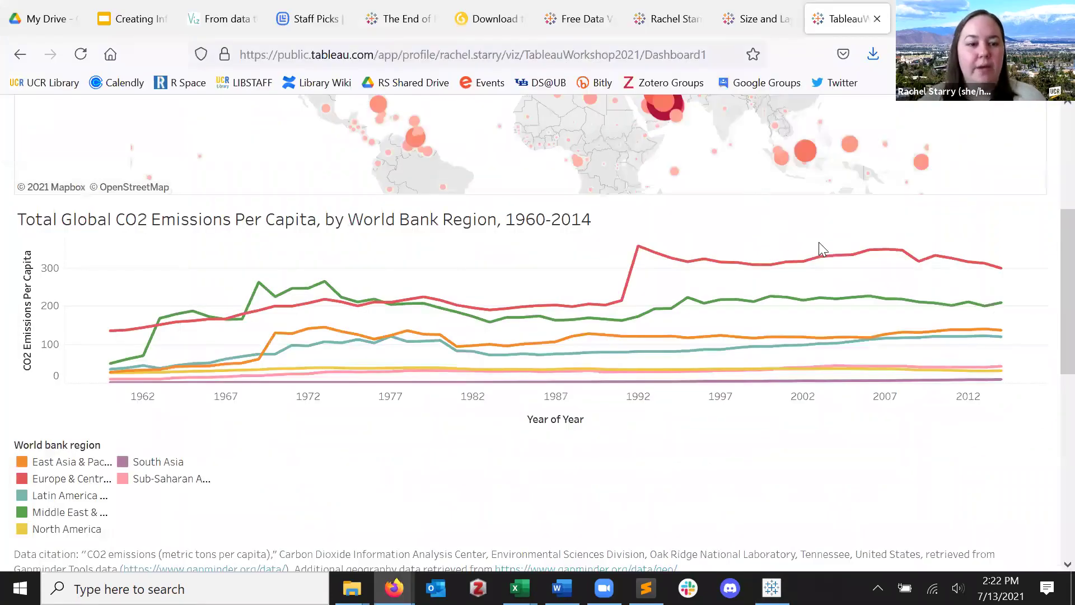
left_click_drag(1066, 286, 1052, 206)
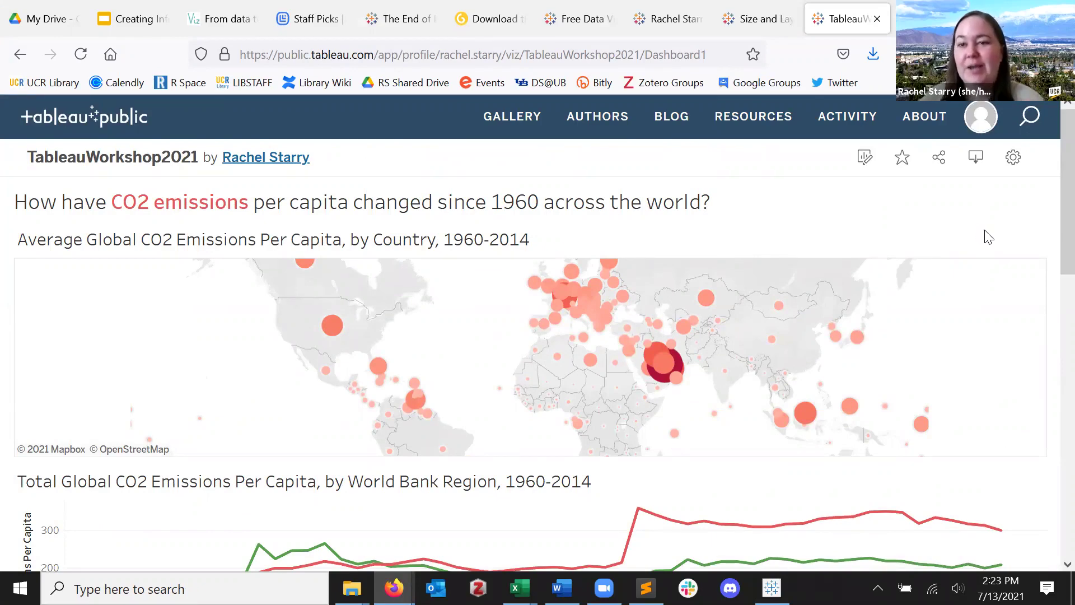
left_click(982, 124)
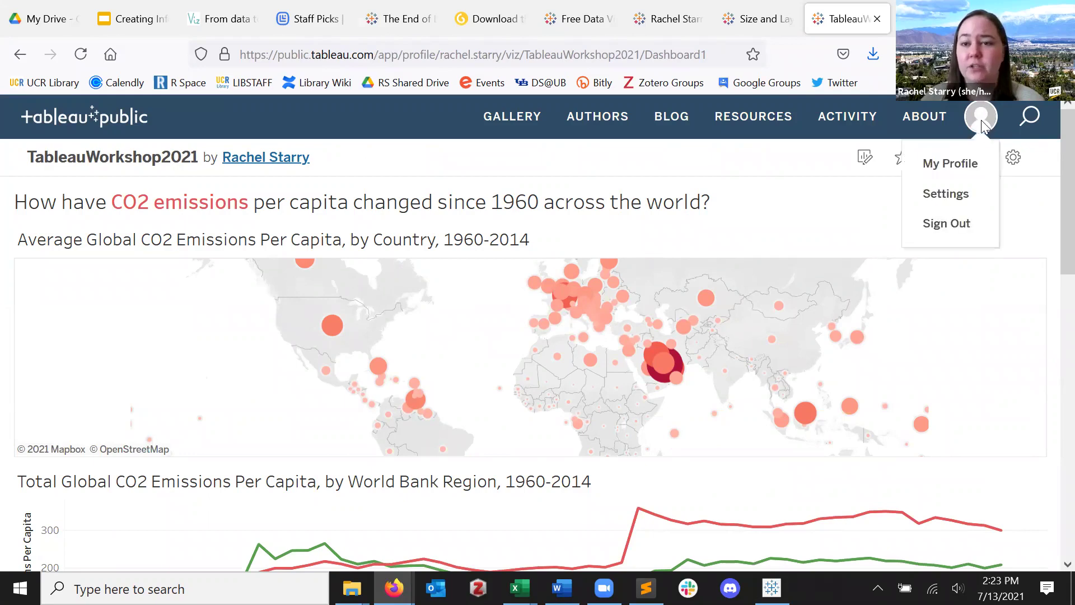
left_click(954, 193)
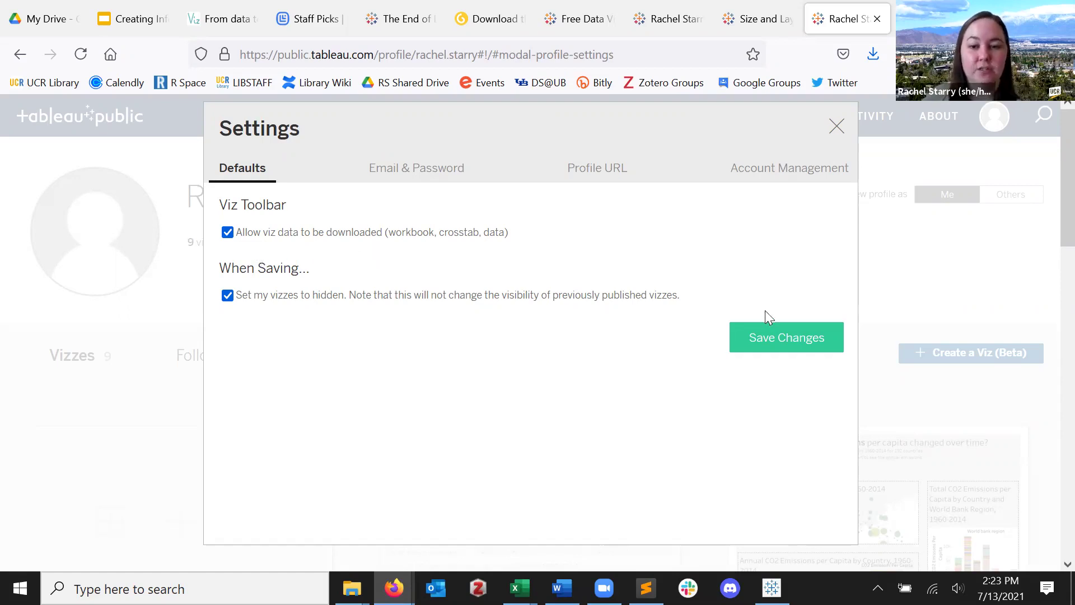
left_click(751, 349)
left_click(835, 126)
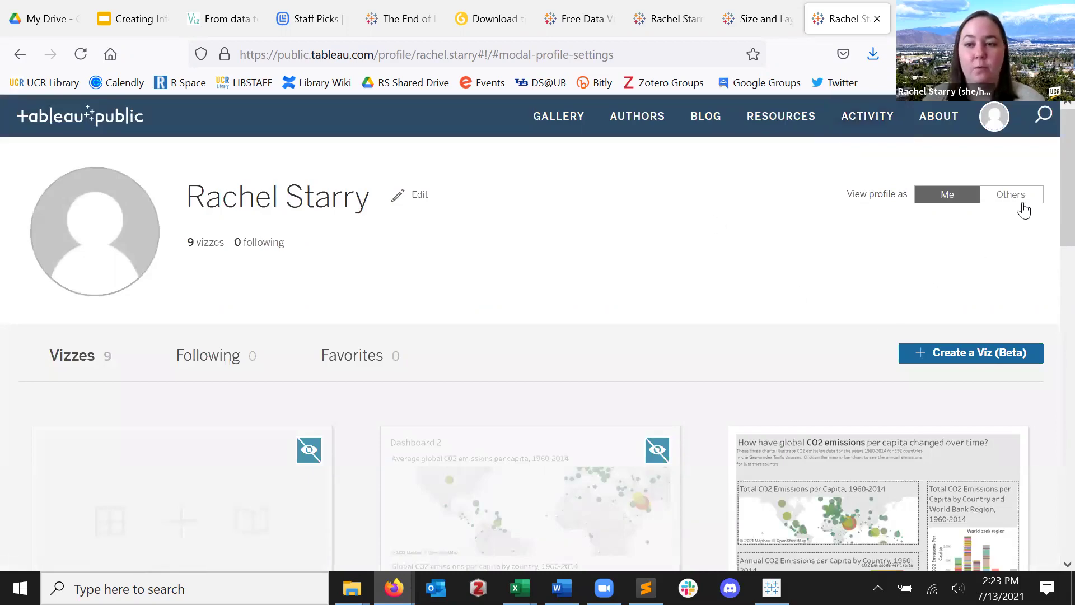
- Make the hidden TableauWorkshop2021 viz visible on the profile and open it for viewing
scroll(560, 269, "down", 5)
mouse_move(160, 323)
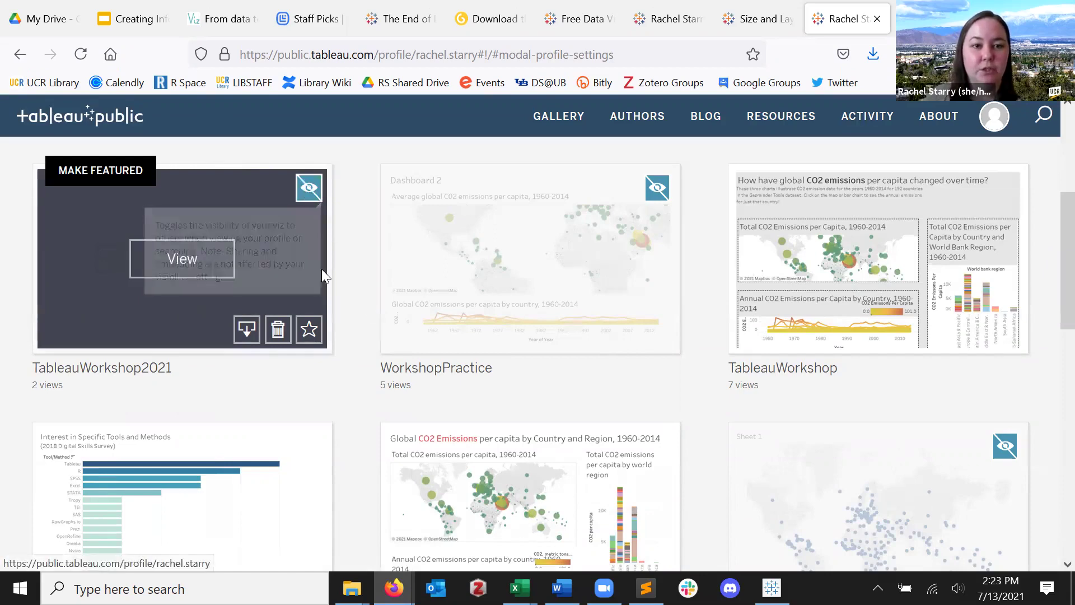
scroll(361, 255, "up", 3)
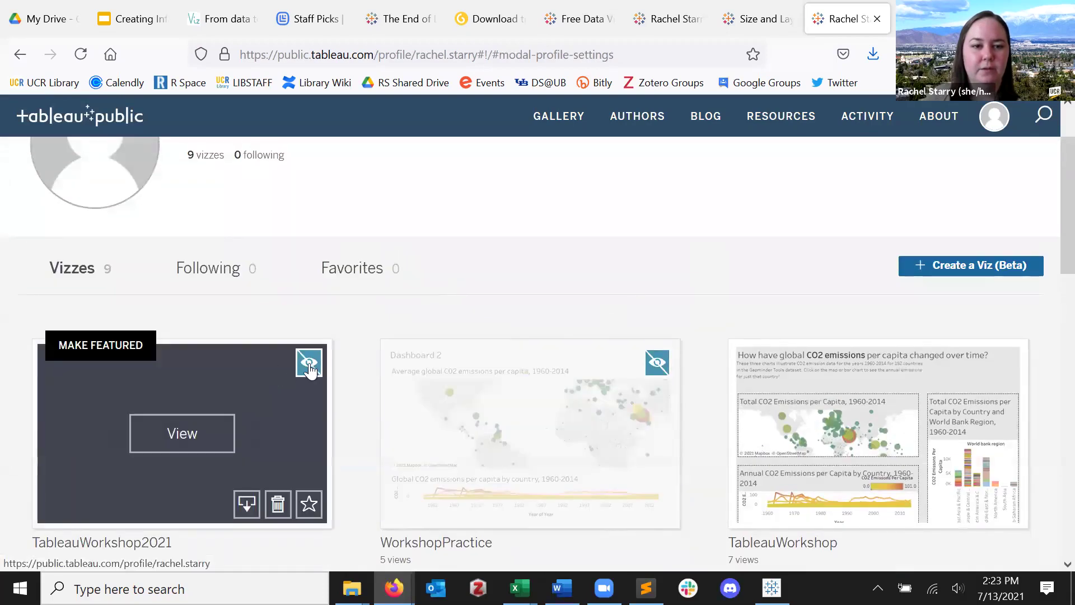
left_click(178, 426)
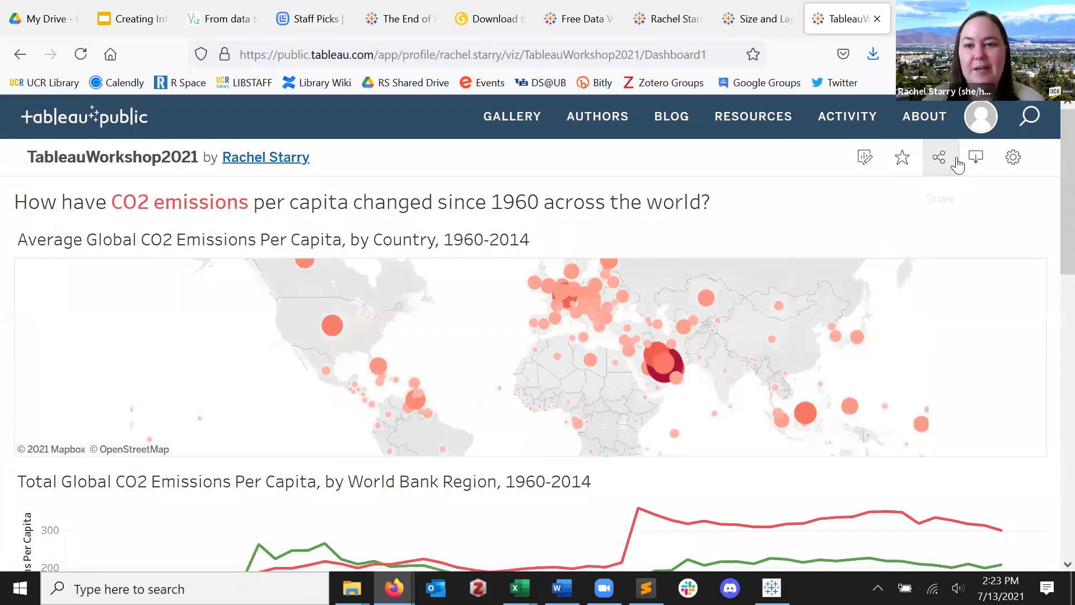
- Return to the profile page and try downloading the TableauWorkshop2021 workbook from the list of vizzes
left_click(986, 120)
left_click(960, 166)
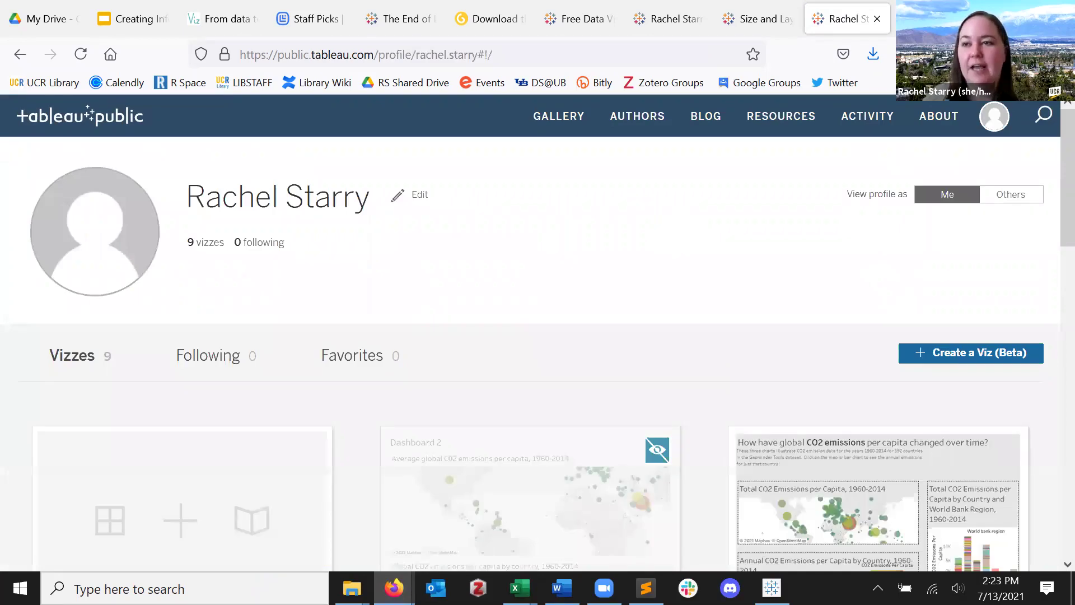
scroll(588, 307, "down", 3)
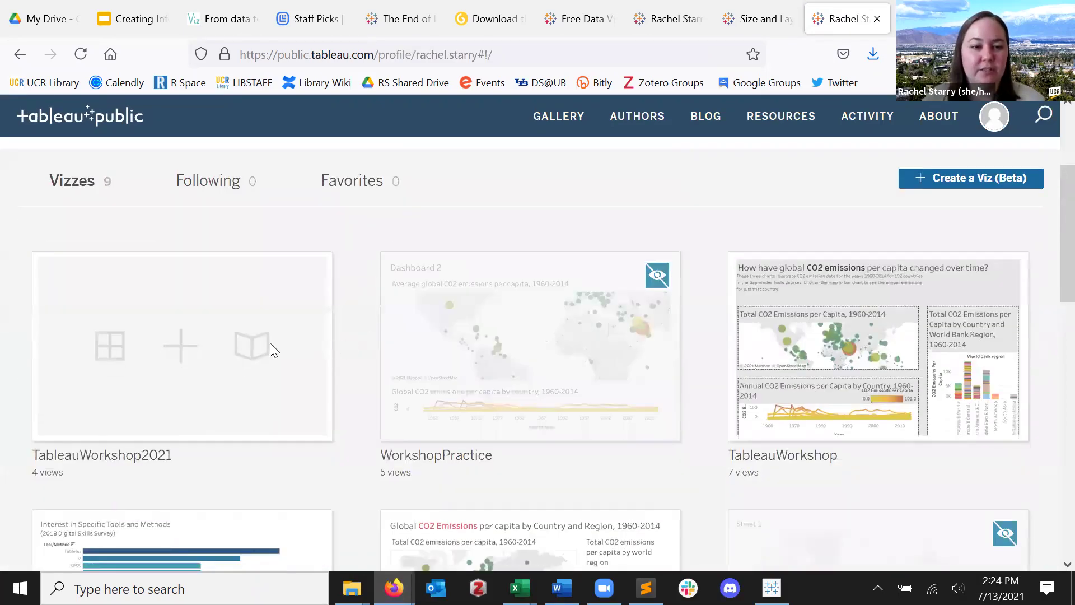
mouse_move(208, 352)
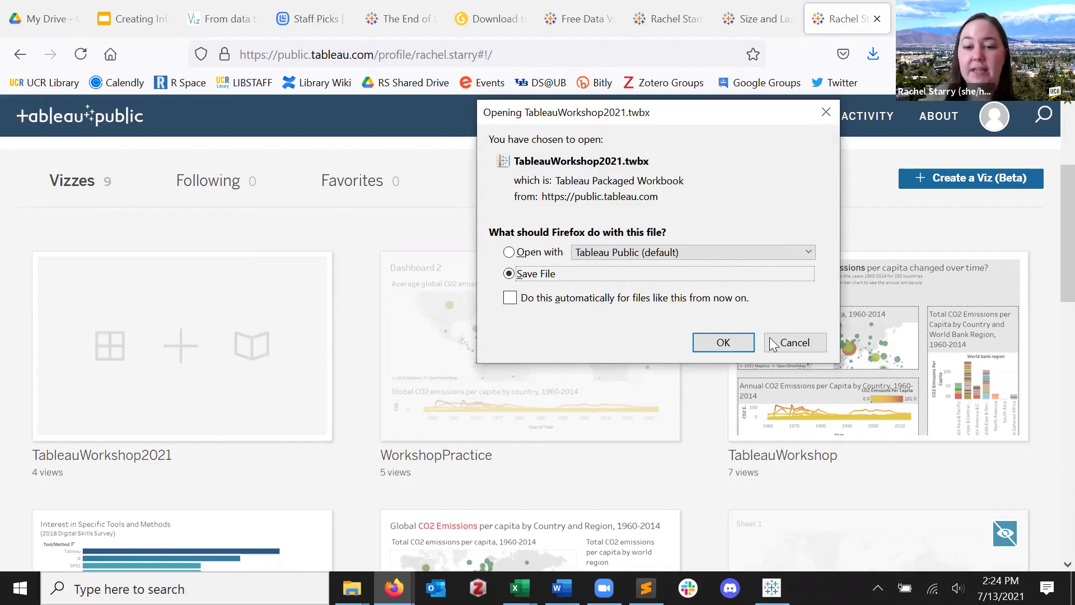
left_click(794, 342)
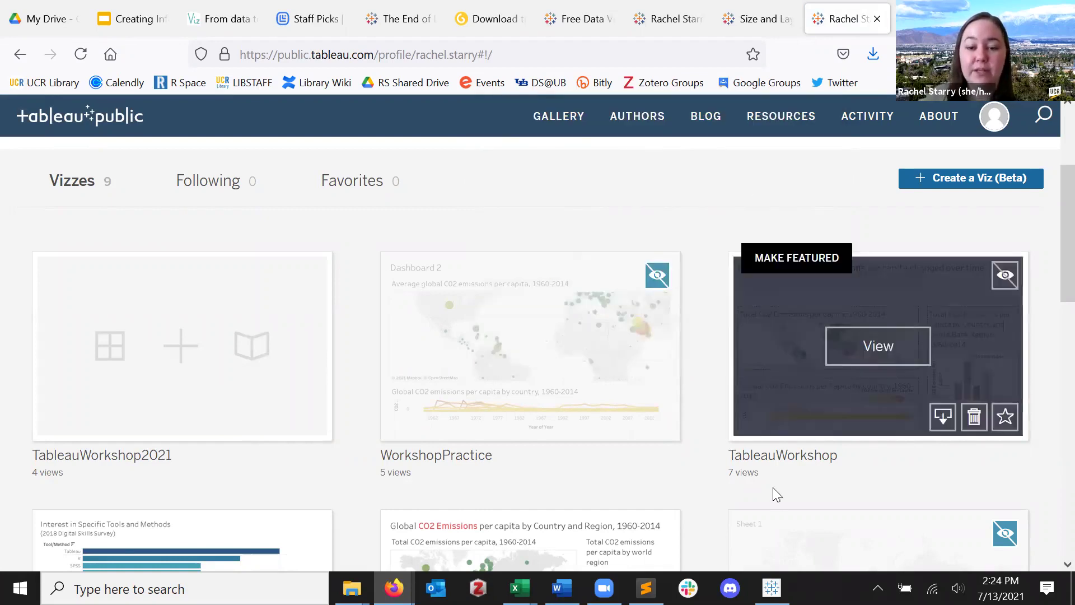
- Check the desktop dashboard, then view the published TableauWorkshop2021 dashboard in the browser's web editor and exit the editor
left_click(771, 588)
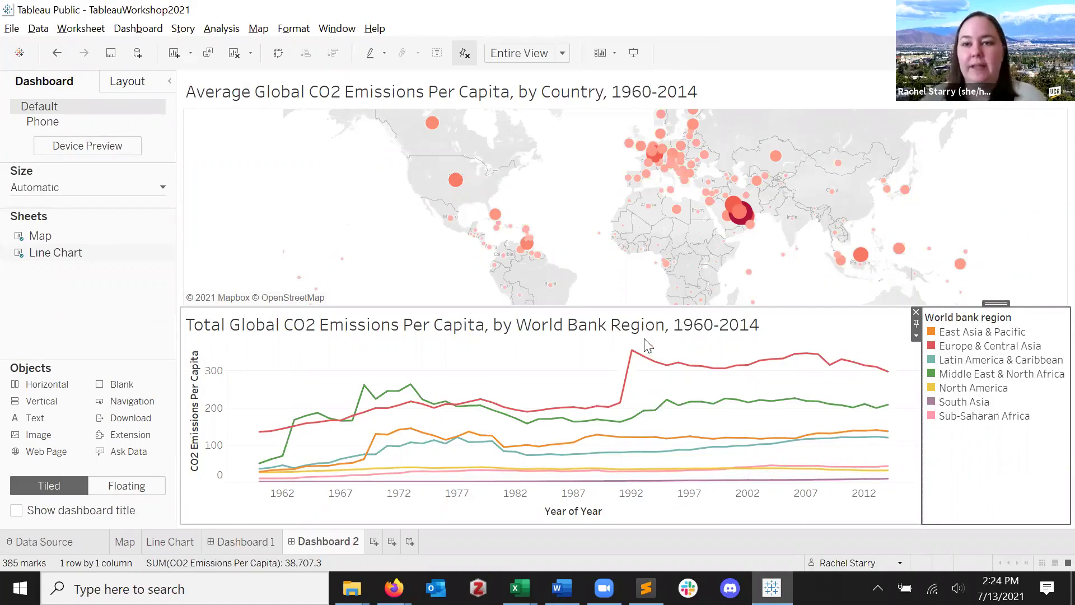
left_click(1011, 9)
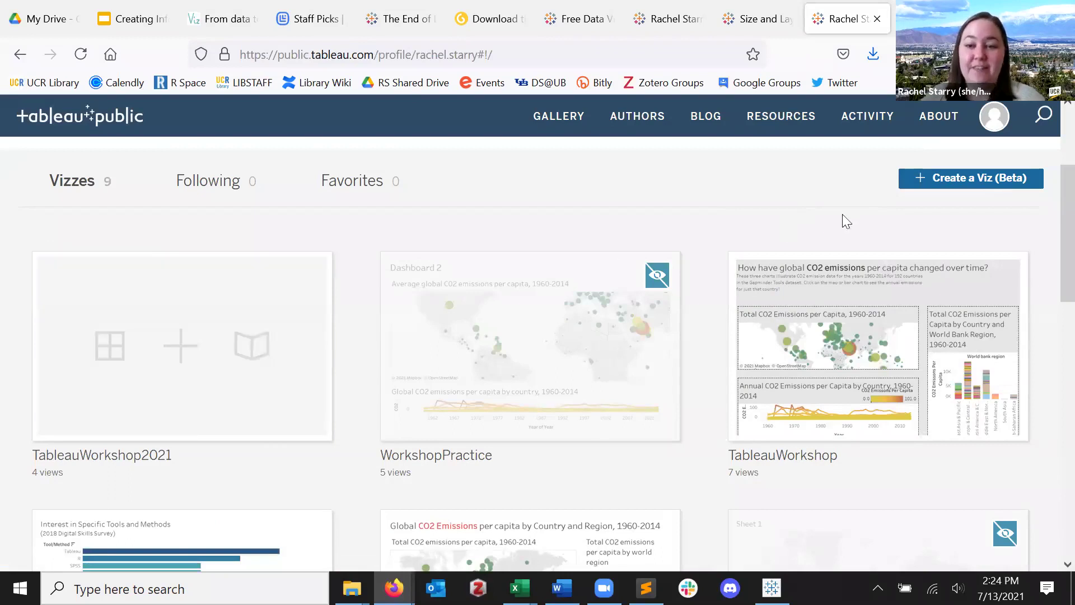
mouse_move(254, 387)
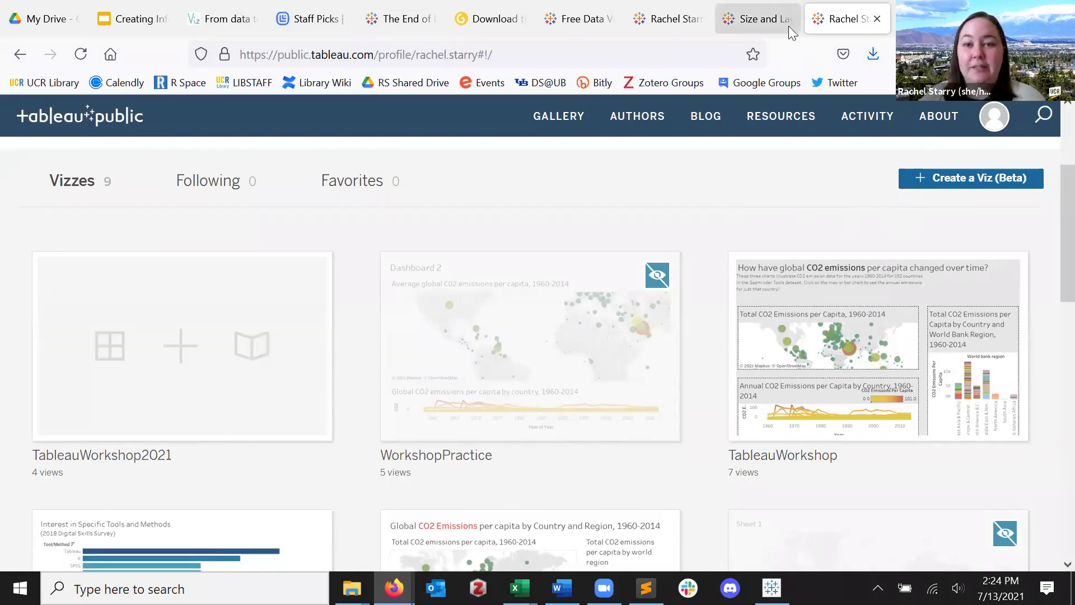
left_click(200, 352)
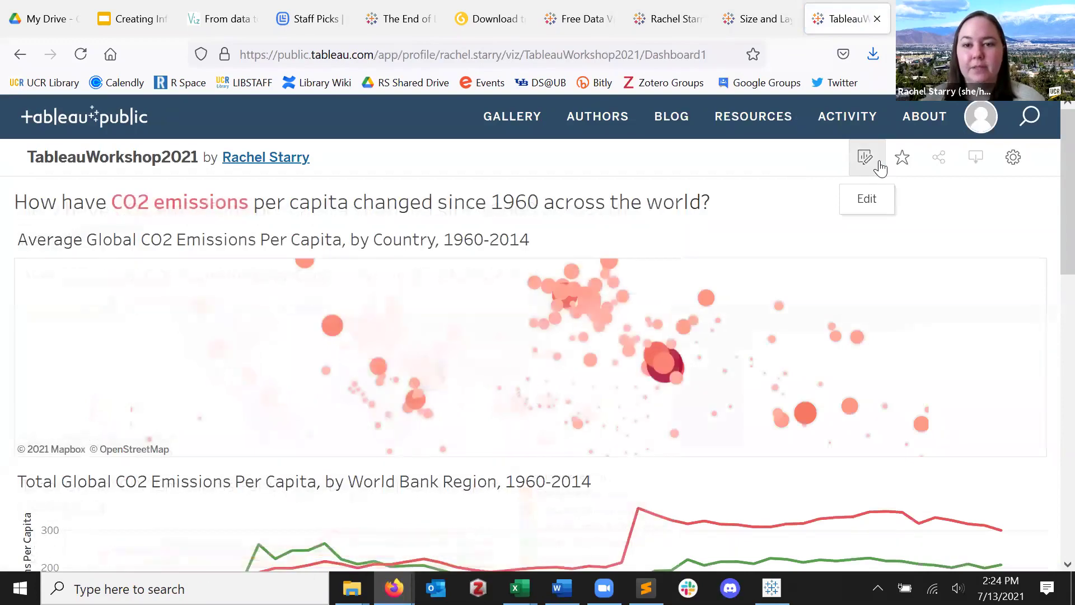
left_click(873, 161)
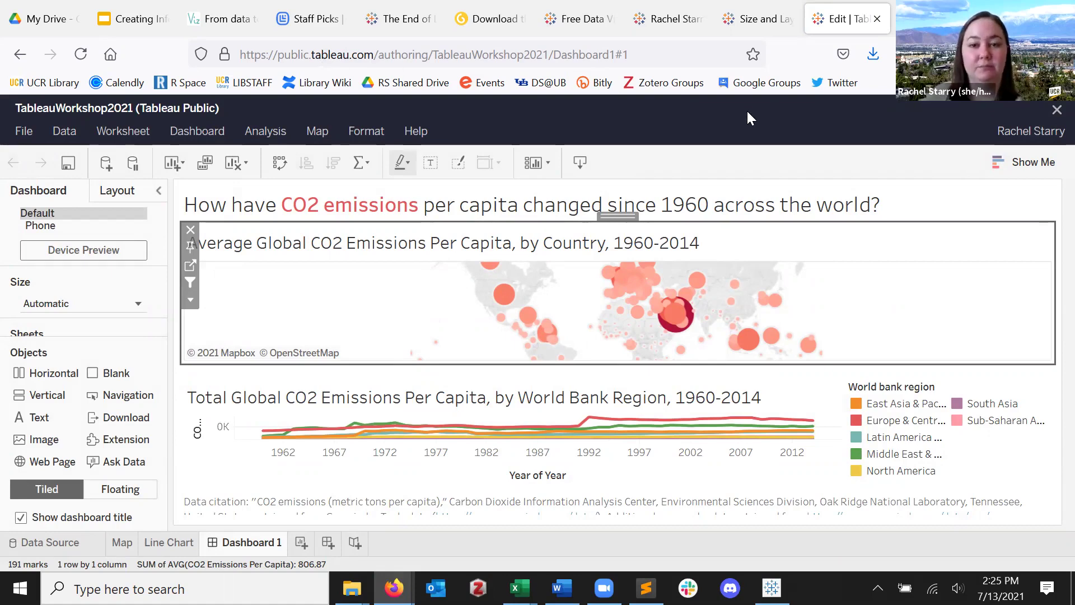
left_click(1054, 115)
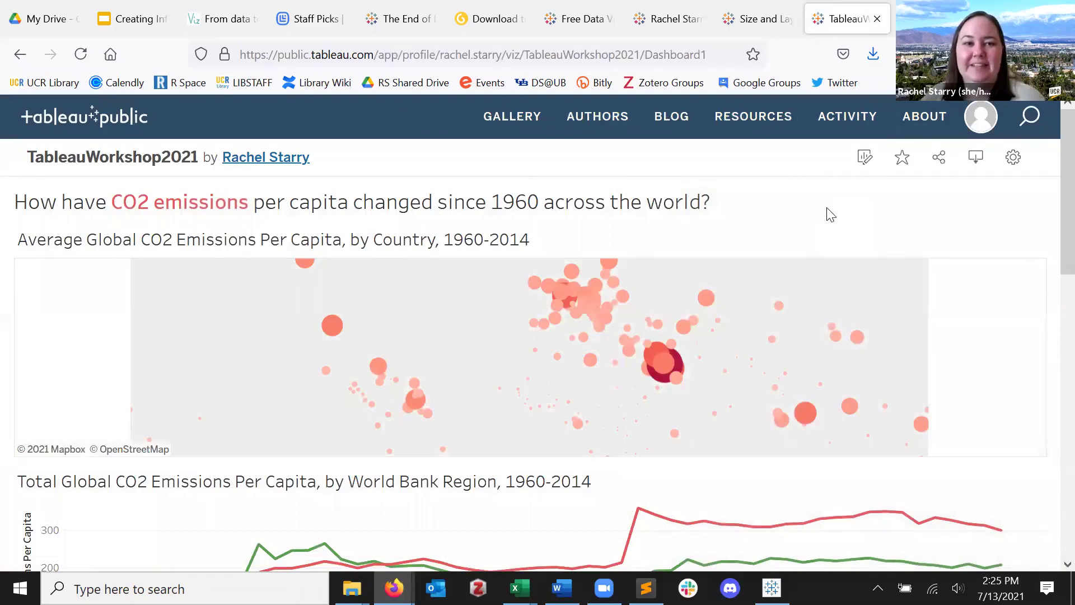
- Switch to the Creating Infographics with Tableau slides, present from the Additional Resources title slide and advance to the resource list
left_click(133, 22)
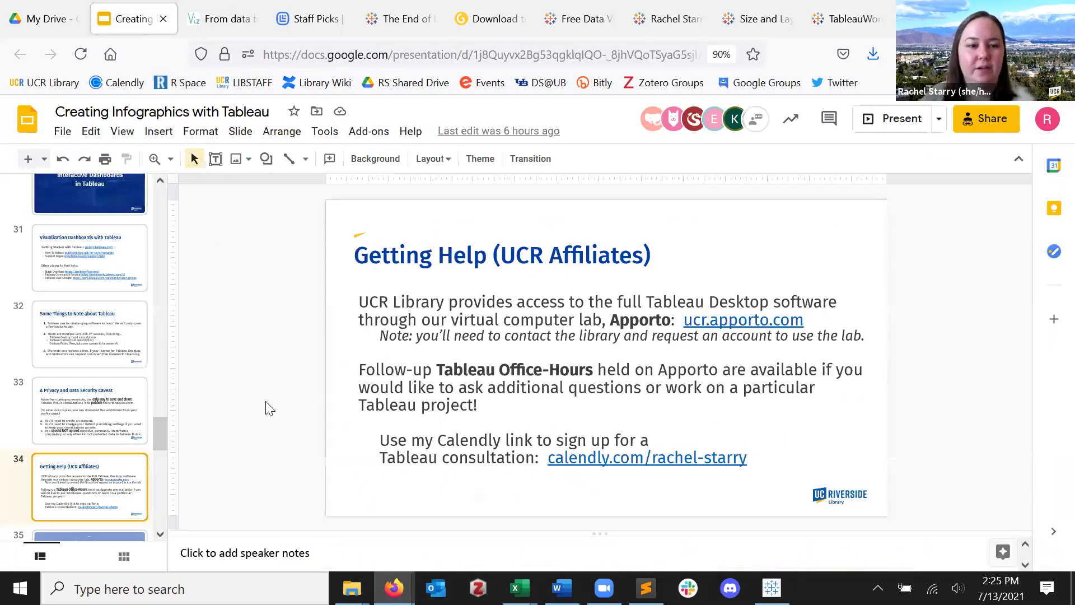
scroll(94, 473, "down", 10)
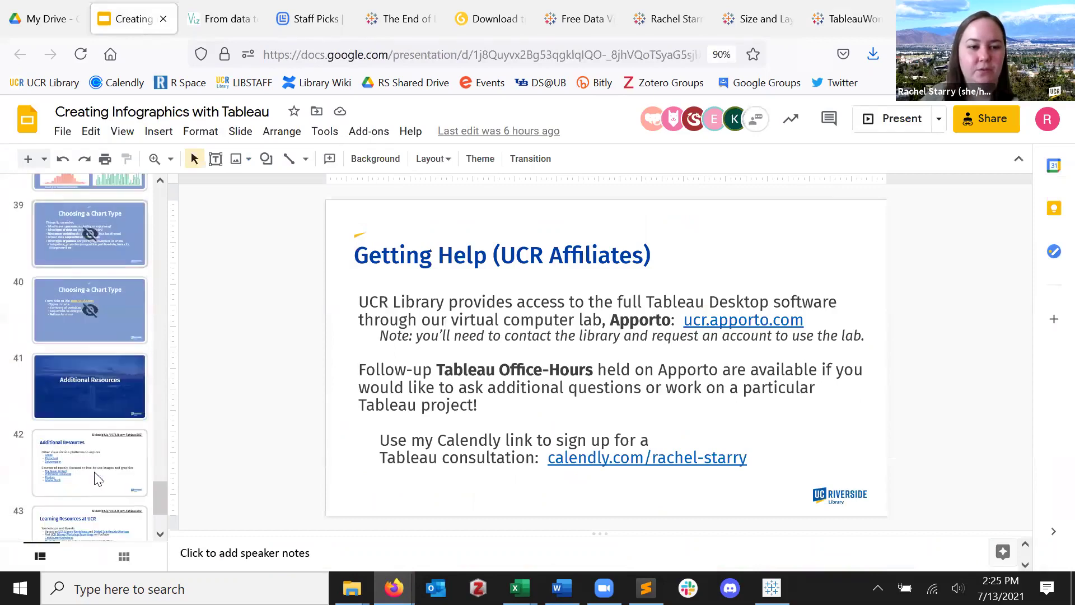
scroll(94, 473, "down", 2)
left_click(112, 293)
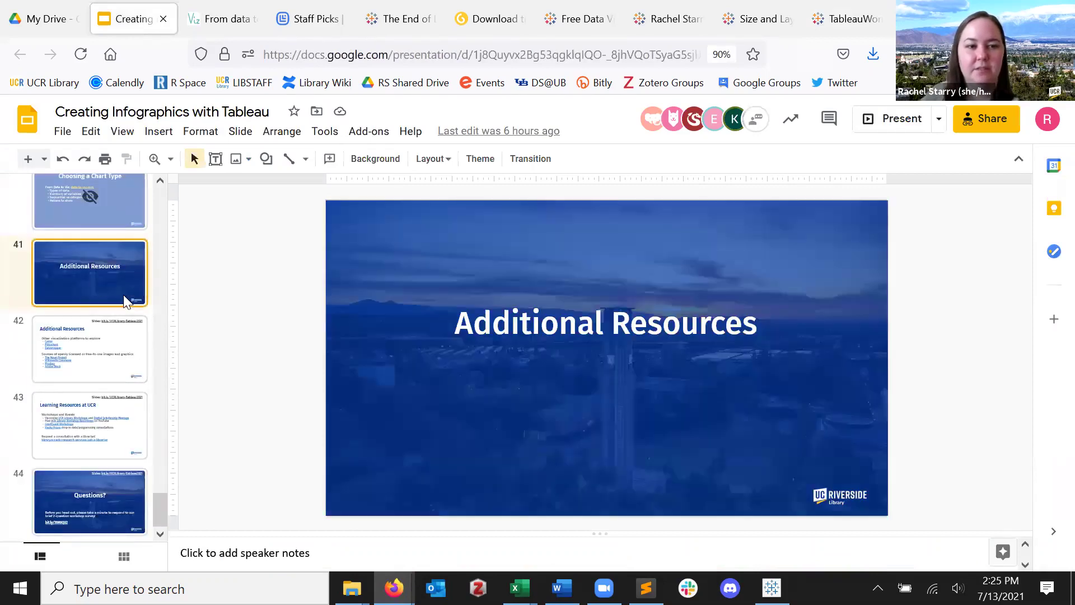
left_click(898, 120)
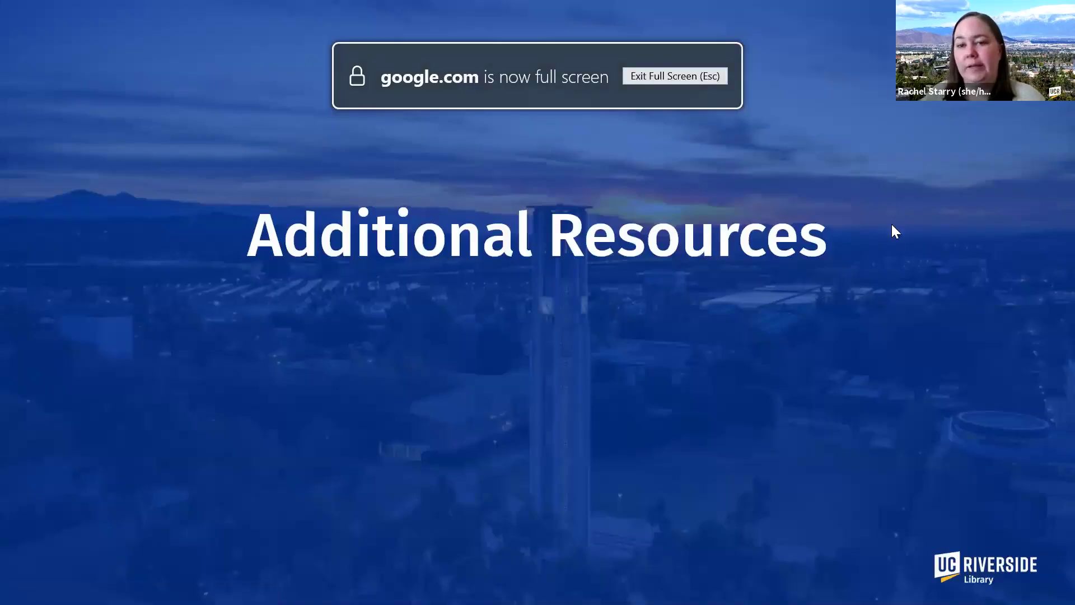
left_click(891, 233)
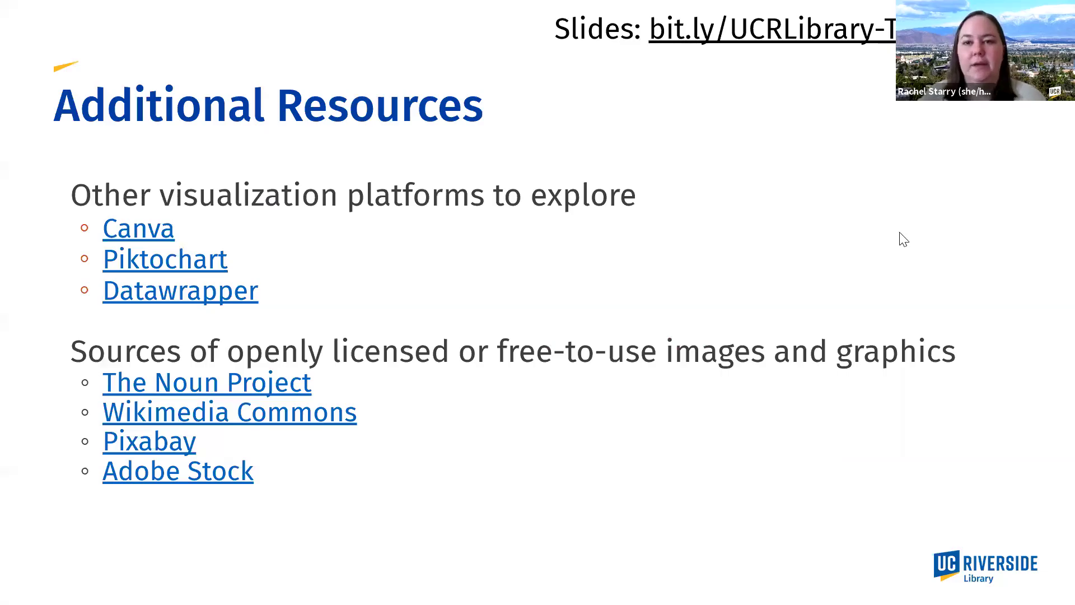